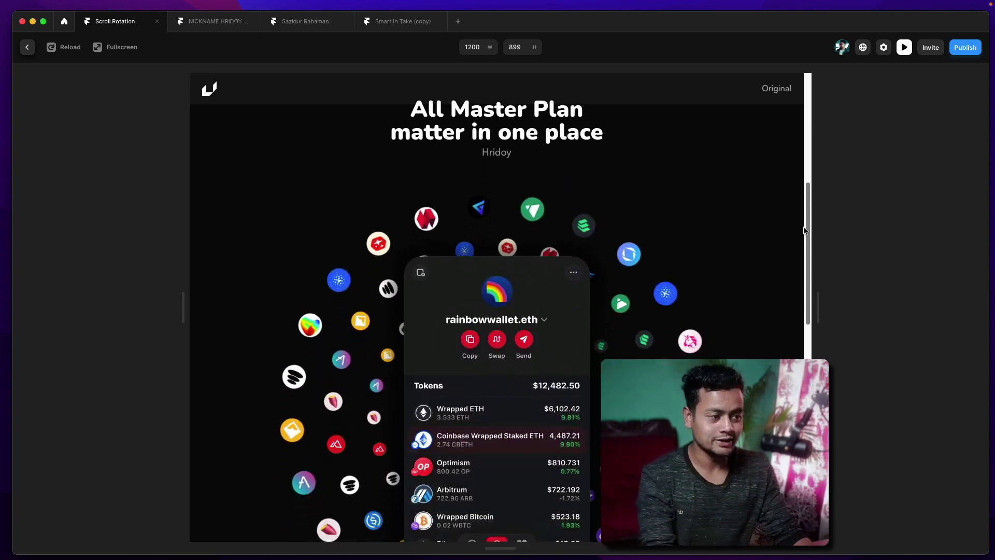
- Preview the dark personal portfolio website project and look over its hero, location and working-process sections
key(ctrl+Tab)
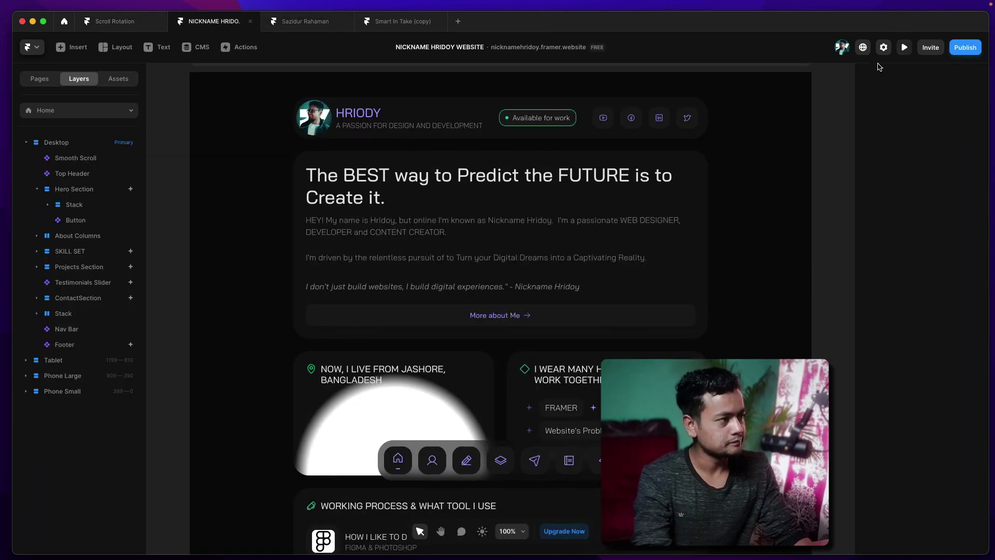
click(906, 47)
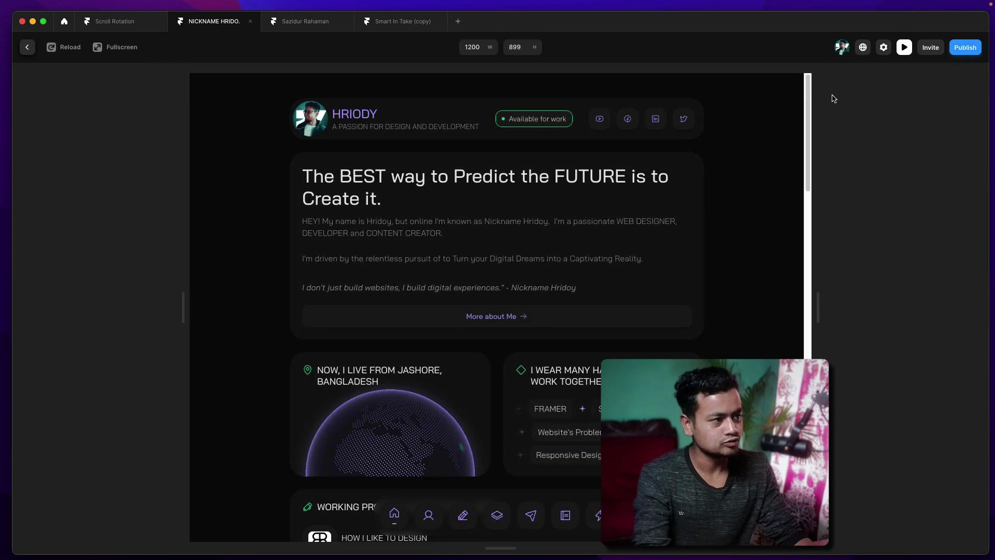
scroll(625, 300, down, 4)
scroll(625, 300, up, 3)
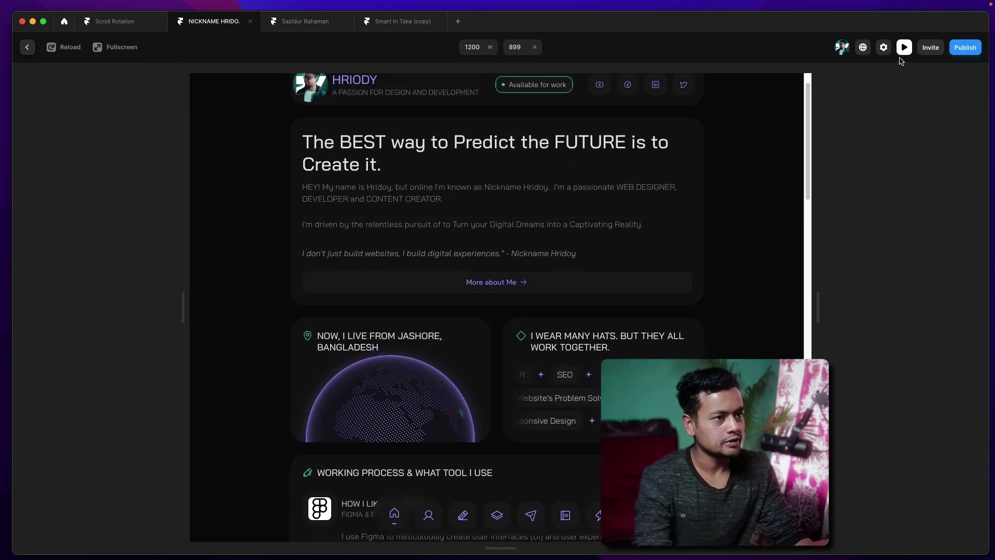
- Preview the Pinterest marketer's website project and examine how the hero's social icons move on scroll
click(307, 22)
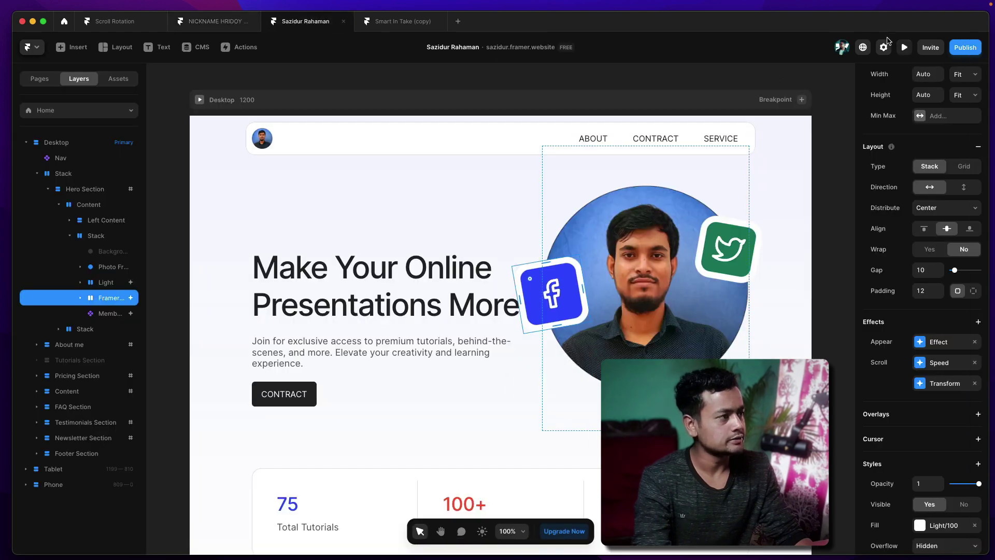
click(883, 47)
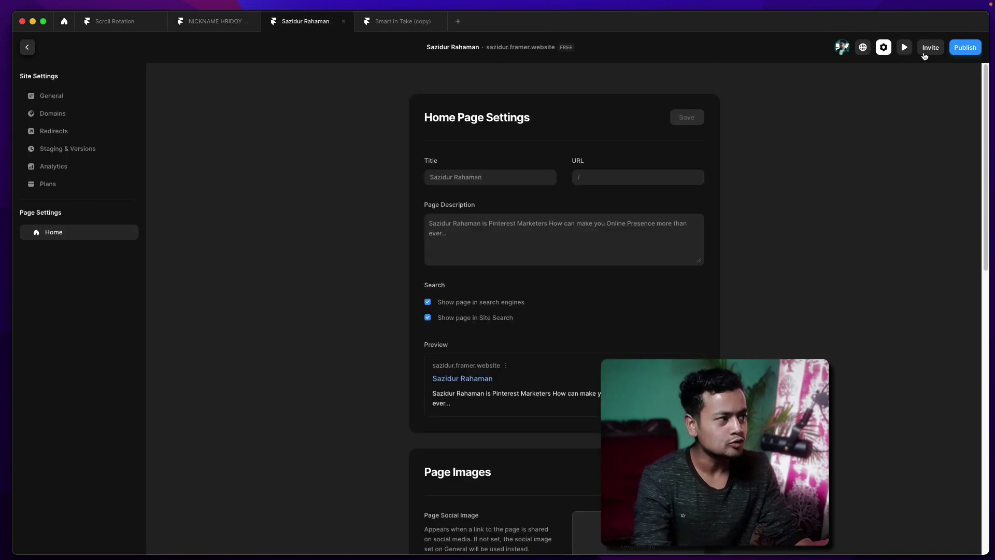
click(884, 49)
click(904, 47)
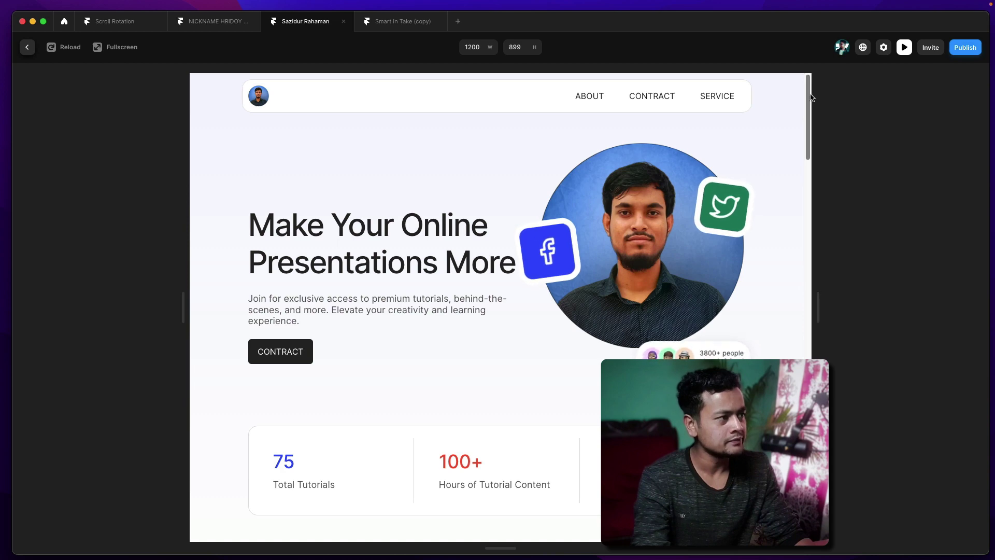
drag(811, 98, 812, 114)
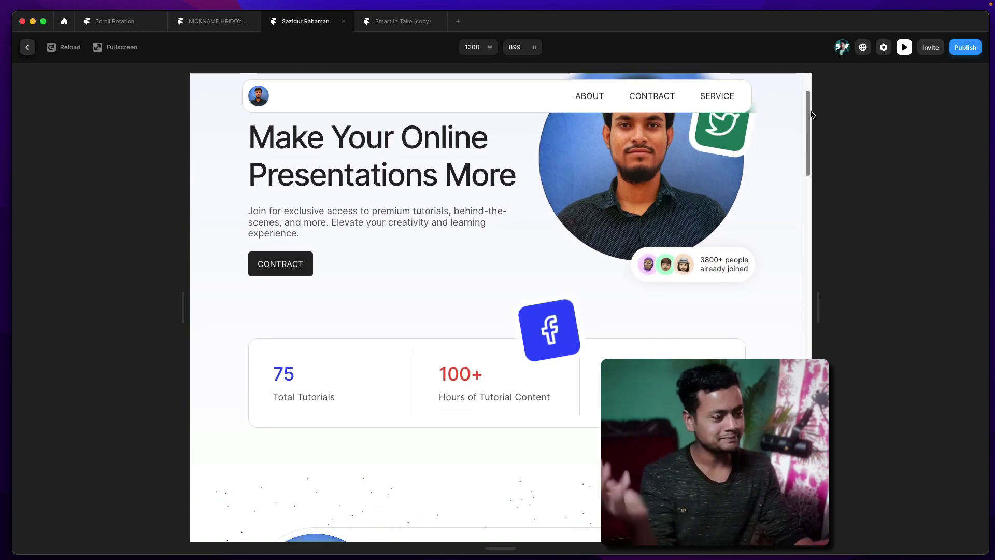
drag(812, 115, 813, 89)
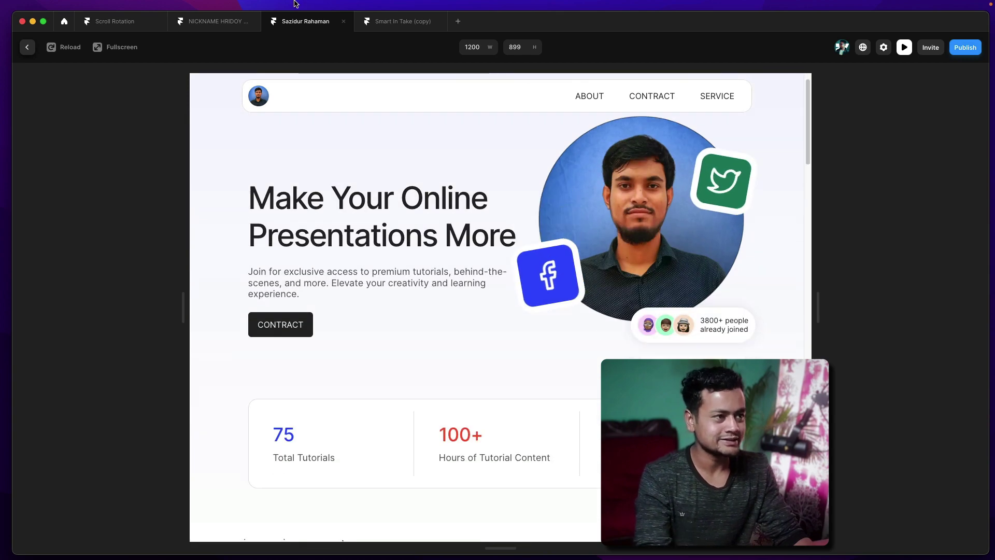
- Open the Smart In Take (copy) project and preview its home page
click(377, 30)
click(904, 48)
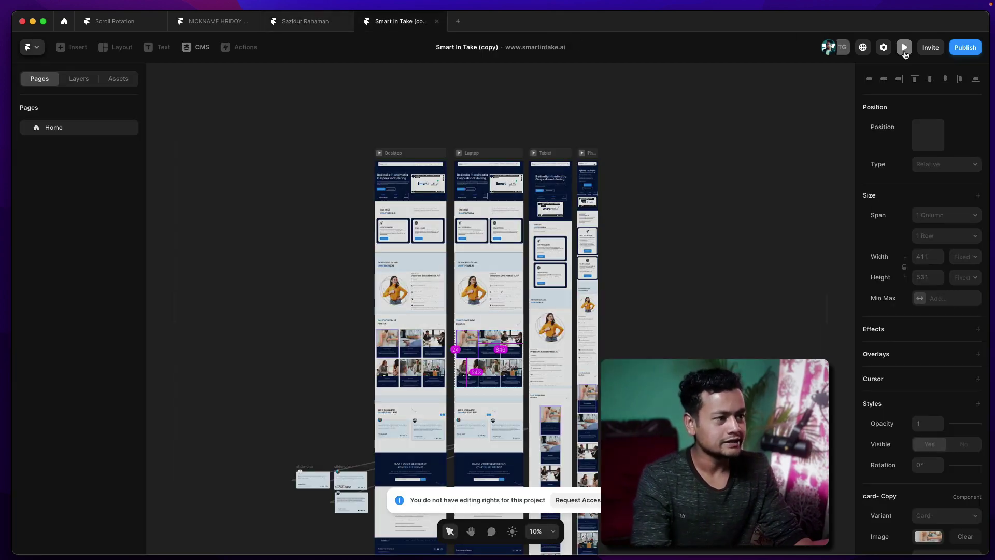
click(904, 48)
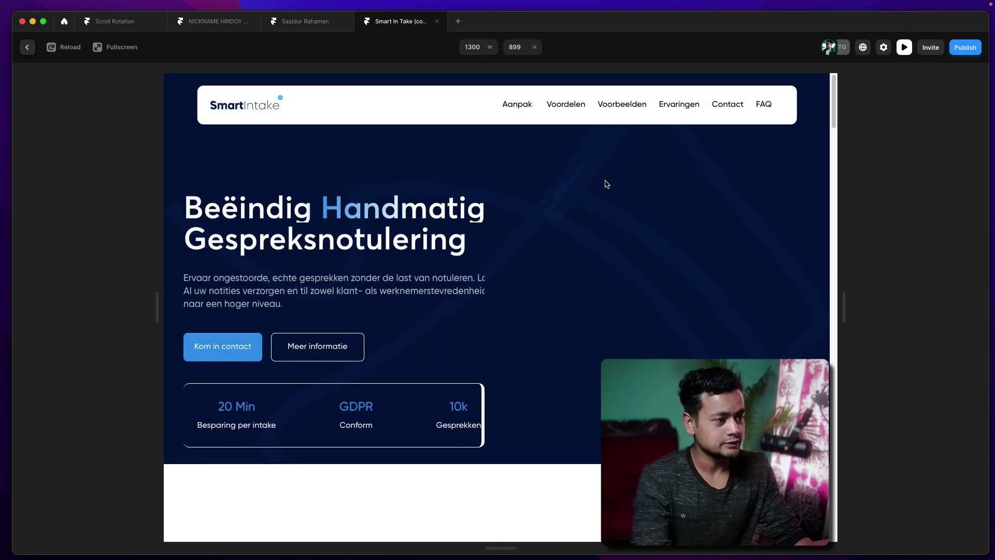
click(904, 48)
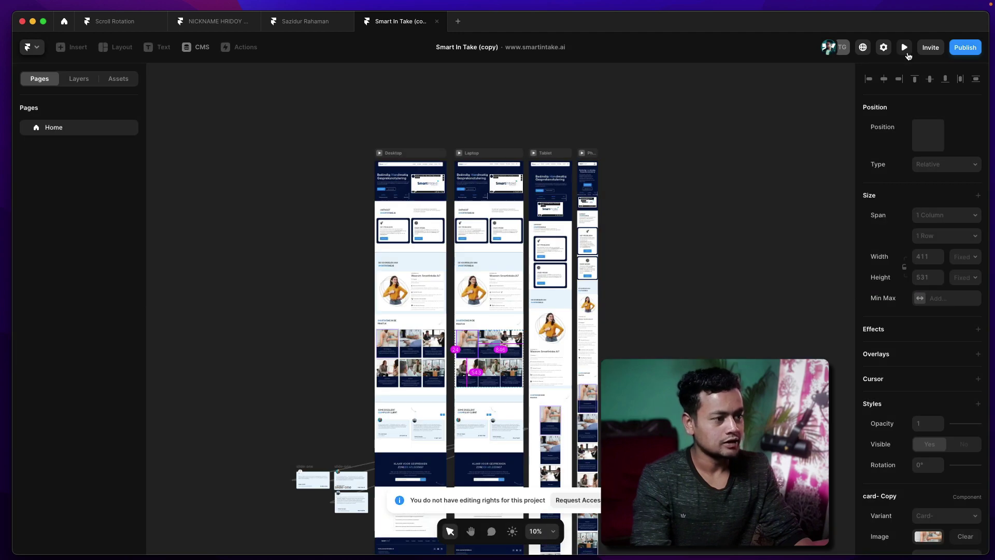
click(904, 48)
- Widen the Smart In Take preview to 1810 and look through the page down to the testimonials and email sign-up sections
double_click(846, 274)
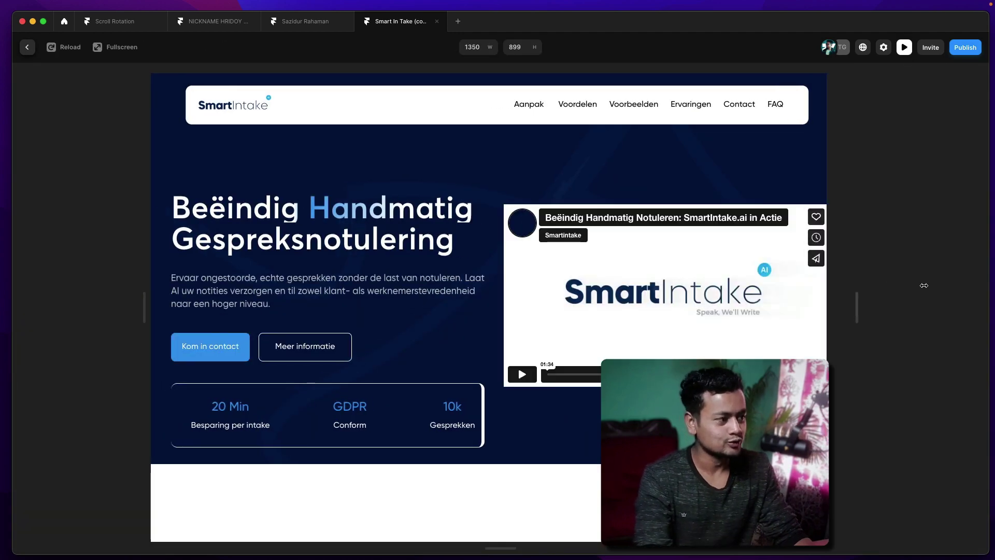
drag(969, 97, 940, 393)
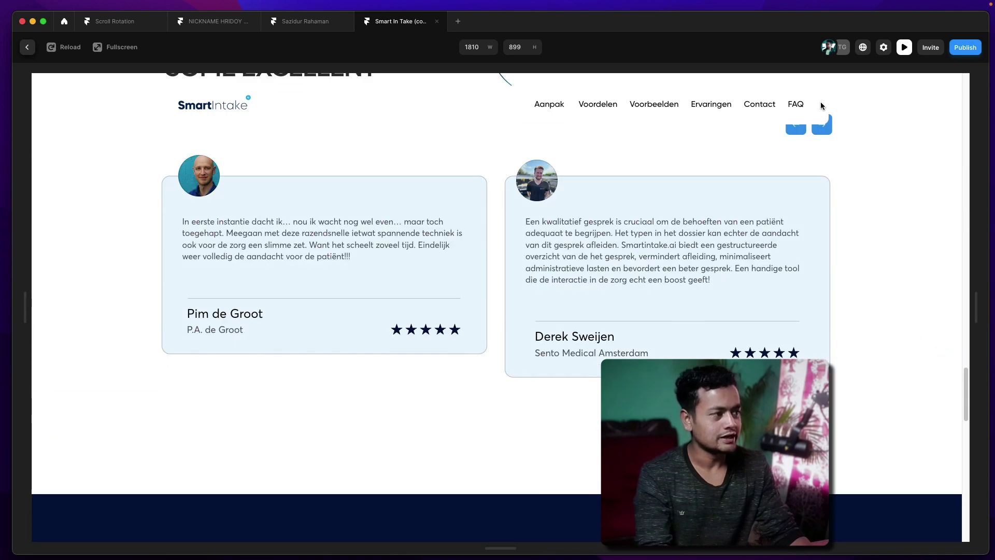
click(821, 112)
click(758, 106)
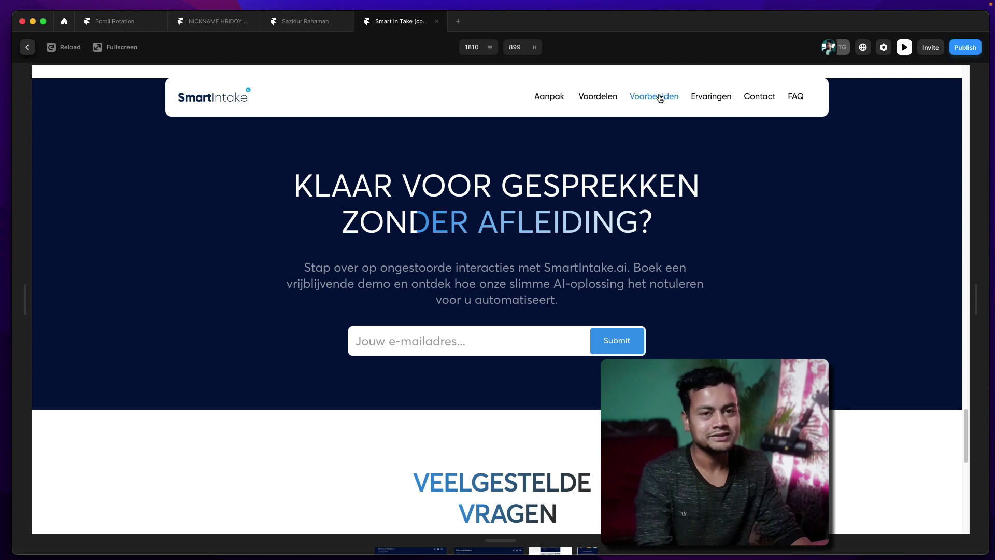
- Close the Smart In Take preview and examine the rotating logo rings in the Scroll Rotation project's preview
click(904, 47)
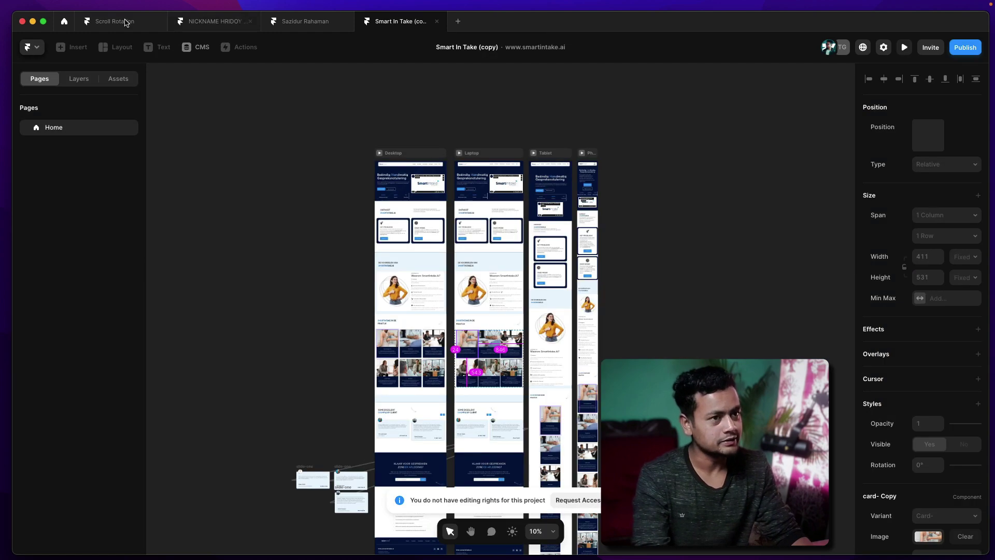
click(125, 22)
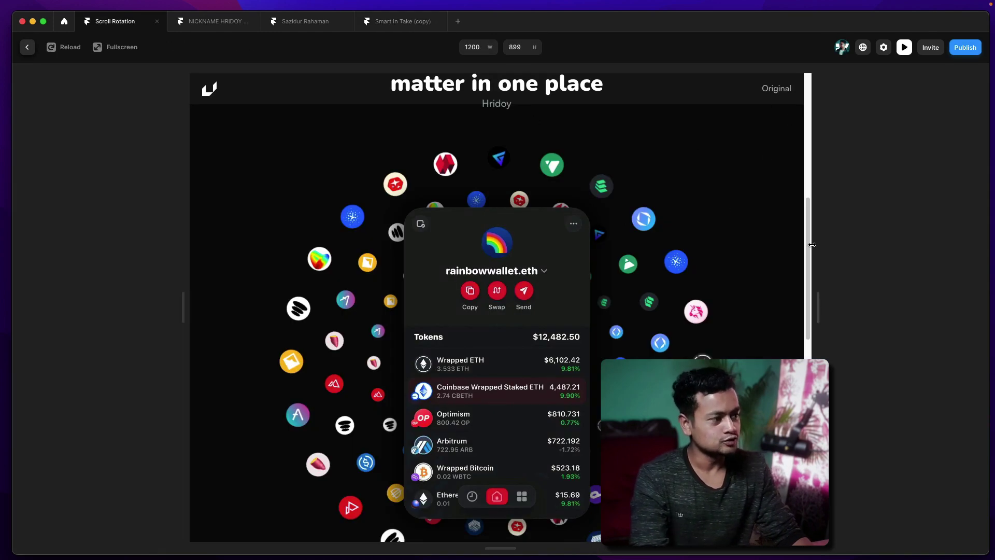
drag(807, 252, 810, 194)
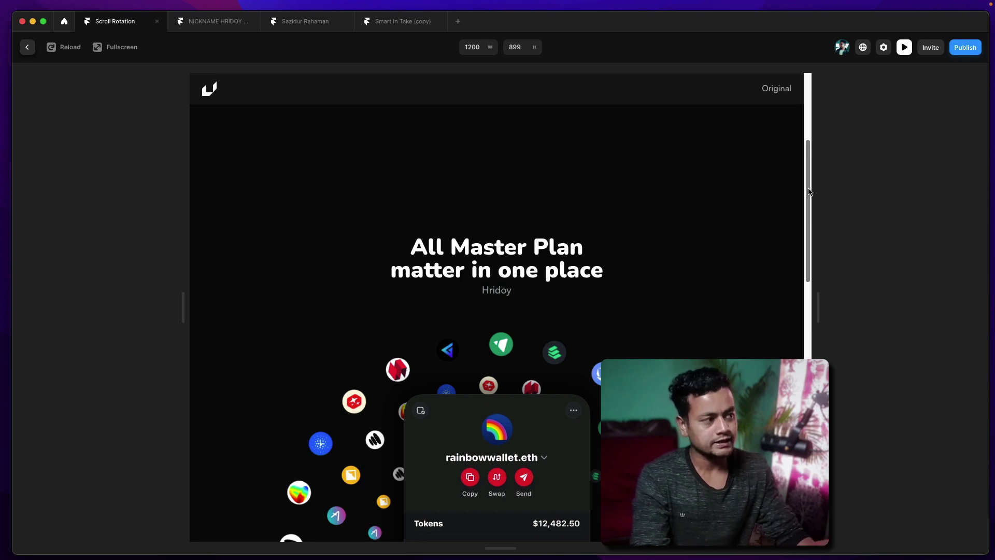
drag(809, 192, 810, 230)
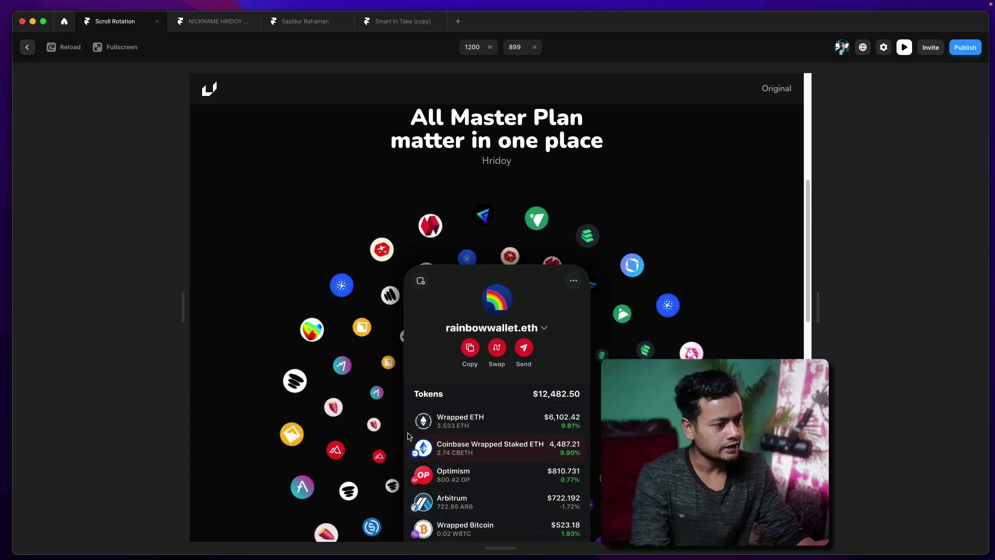
- Revisit the previews of the dark portfolio website and the Pinterest marketer's website
click(208, 23)
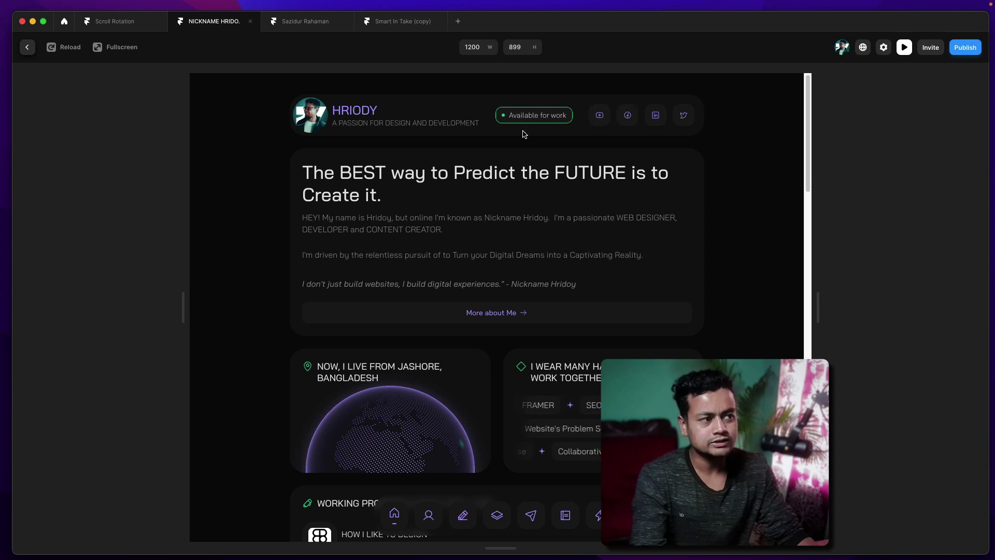
scroll(542, 361, down, 2)
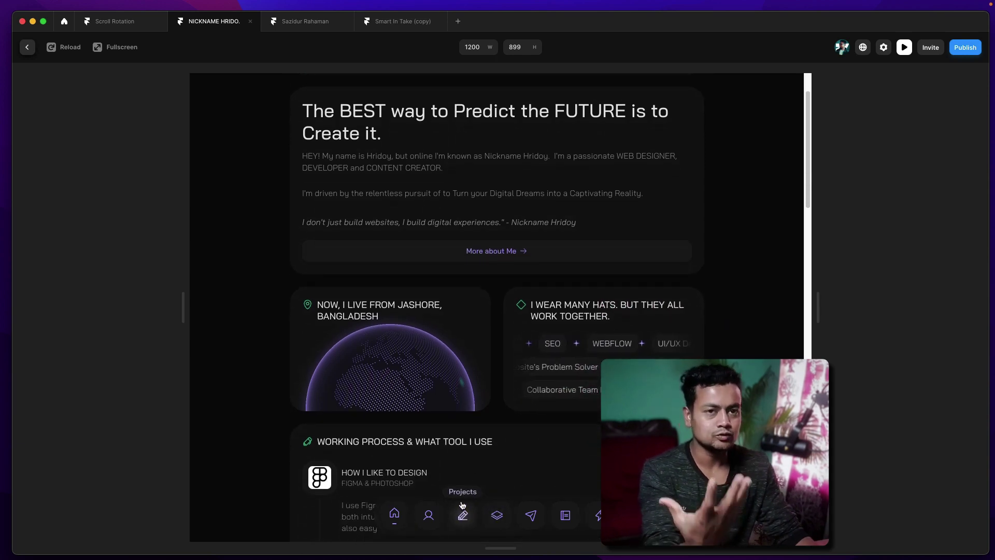
click(309, 23)
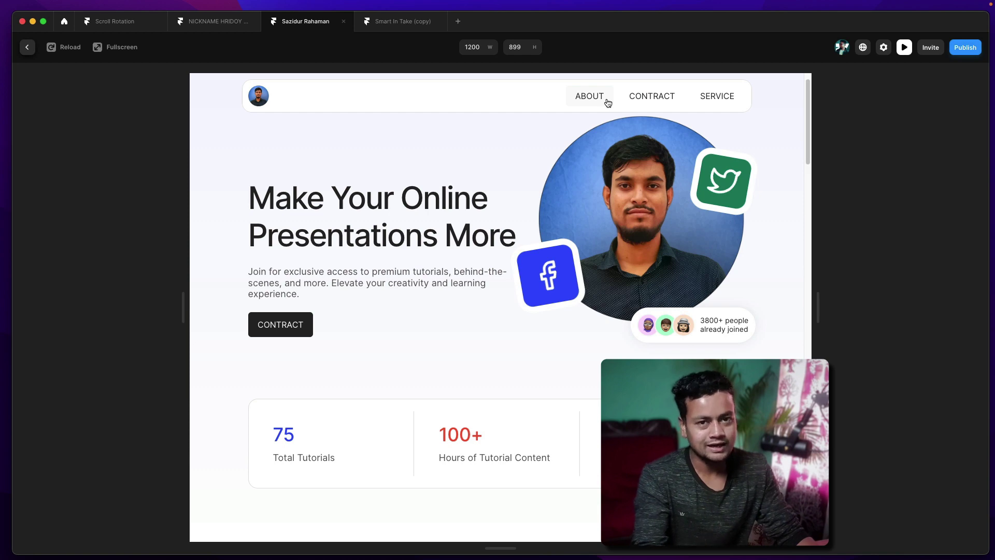
- Return to the Smart In Take (copy) project, view its hero section in preview, and close the preview
click(400, 29)
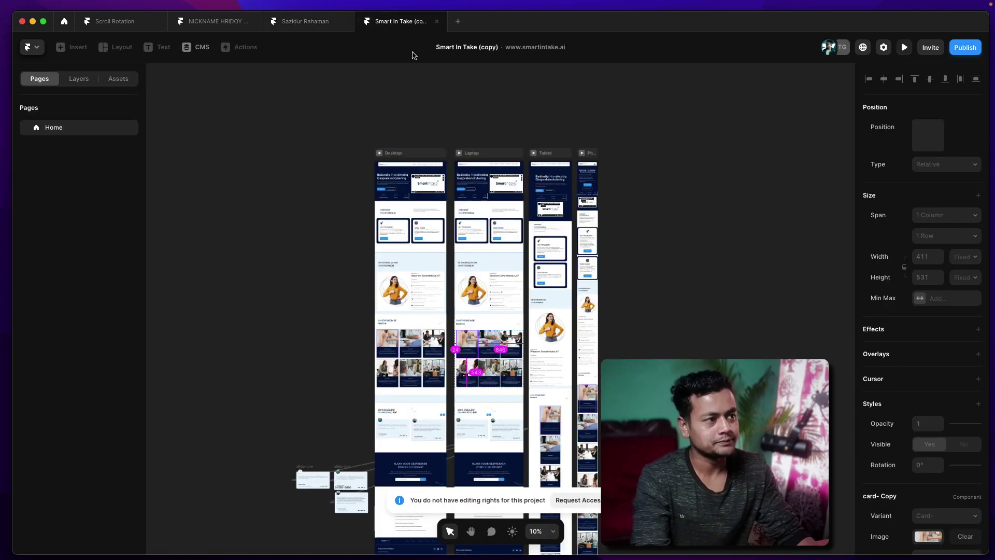
click(903, 49)
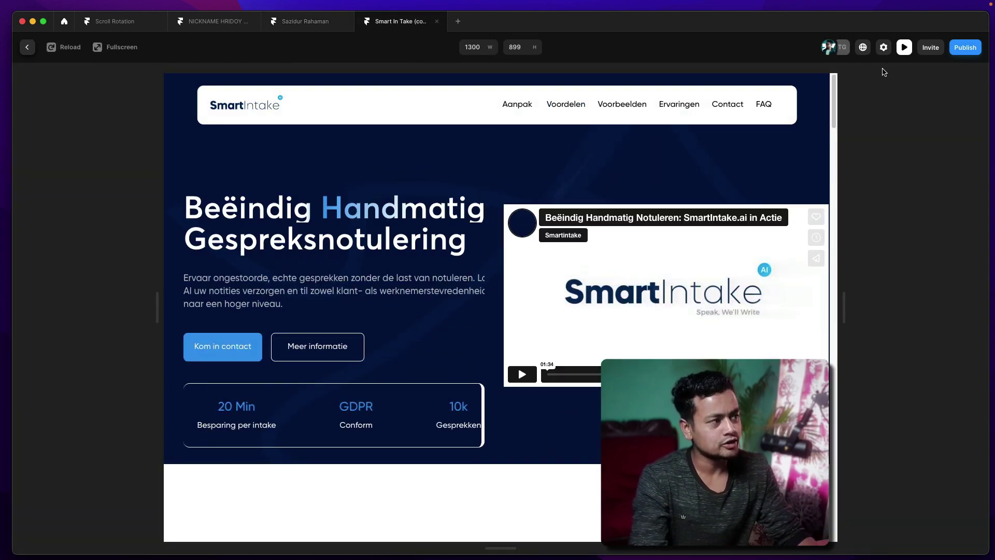
click(903, 48)
click(904, 48)
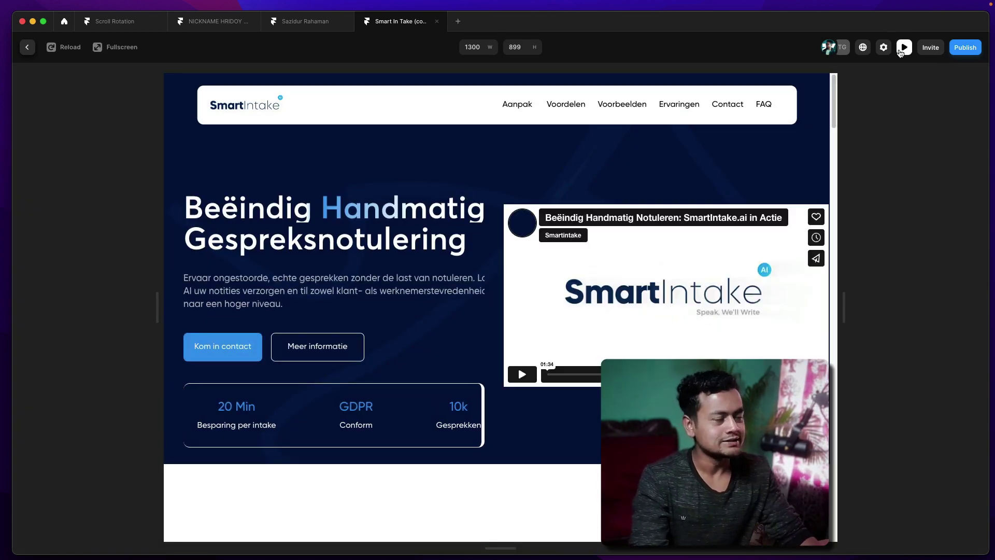
click(903, 48)
- Widen the Scroll Rotation preview to 1836 and examine how the logo rings rotate around the wallet card on scroll
click(136, 21)
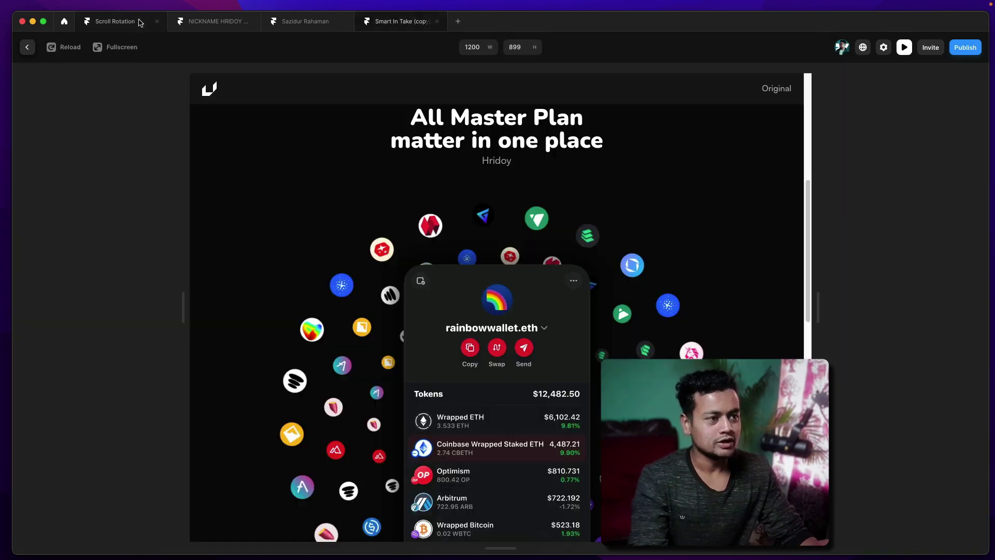
drag(821, 302, 993, 294)
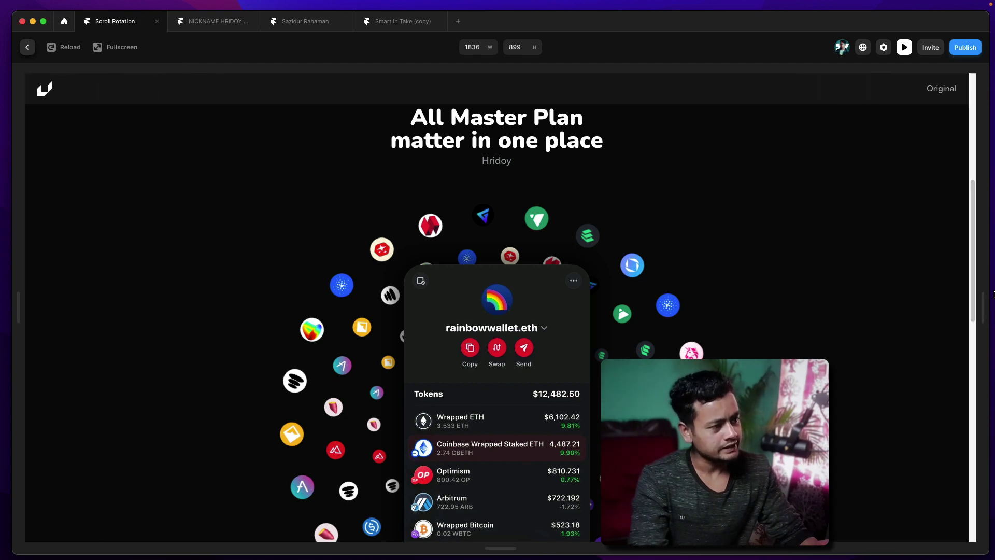
scroll(706, 295, down, 3)
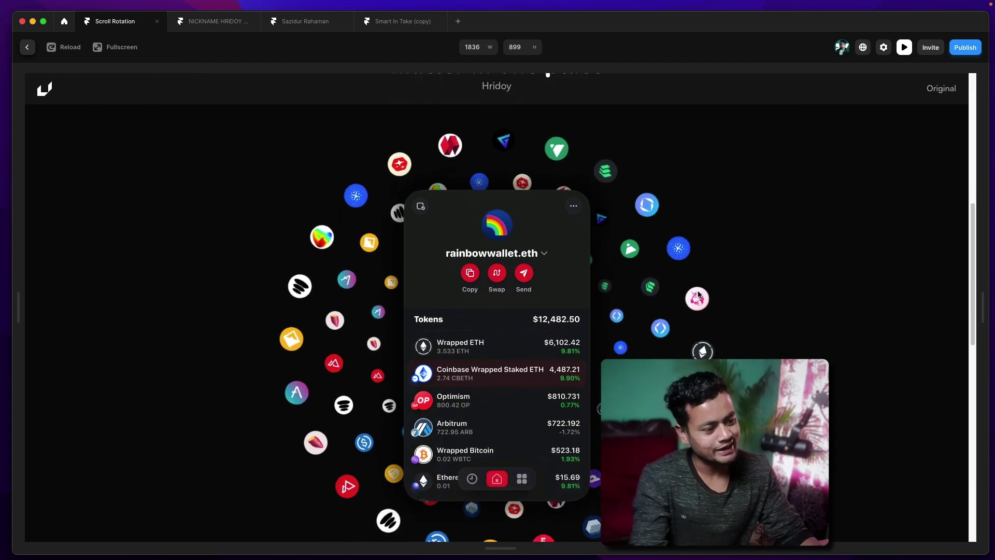
scroll(575, 330, down, 2)
scroll(575, 330, up, 2)
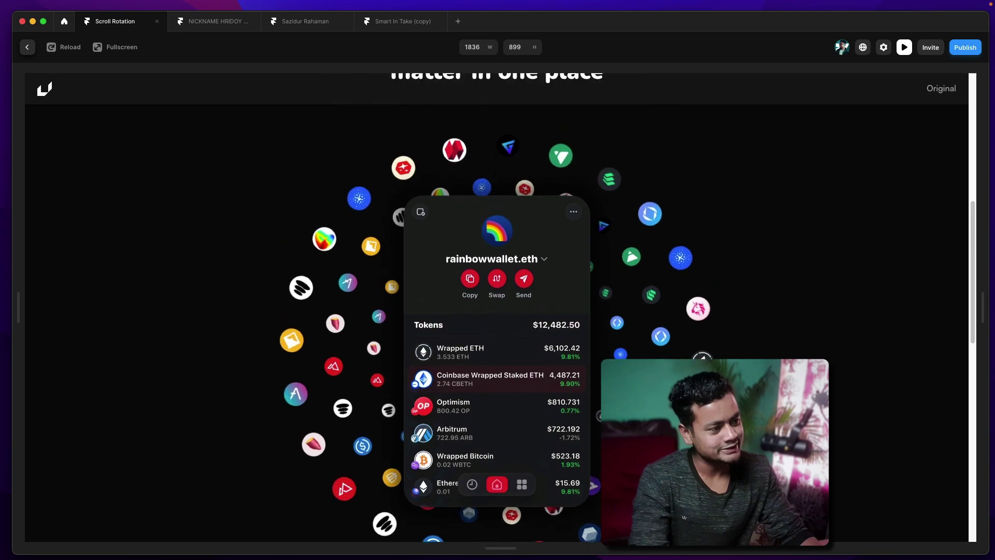
scroll(575, 330, down, 3)
scroll(575, 330, up, 1)
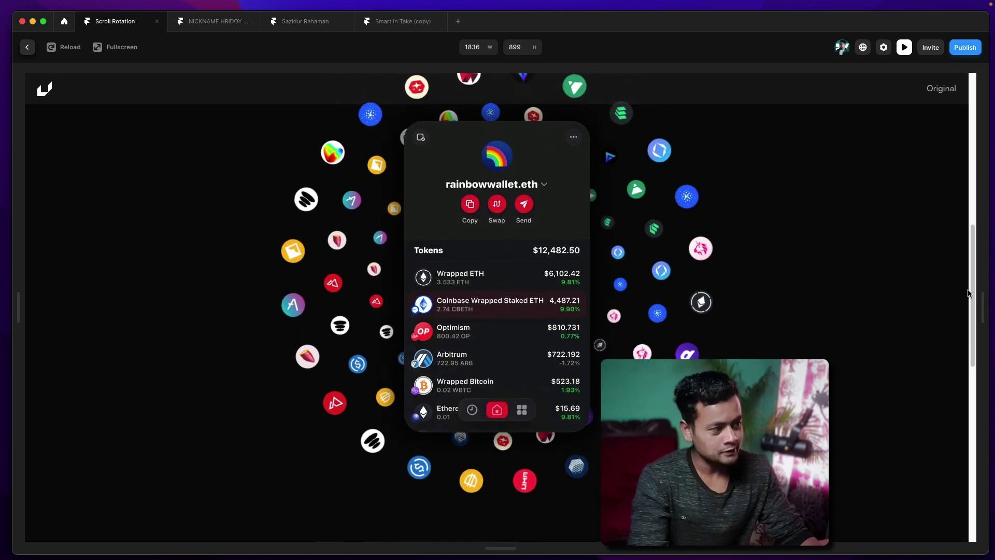
drag(972, 296, 974, 286)
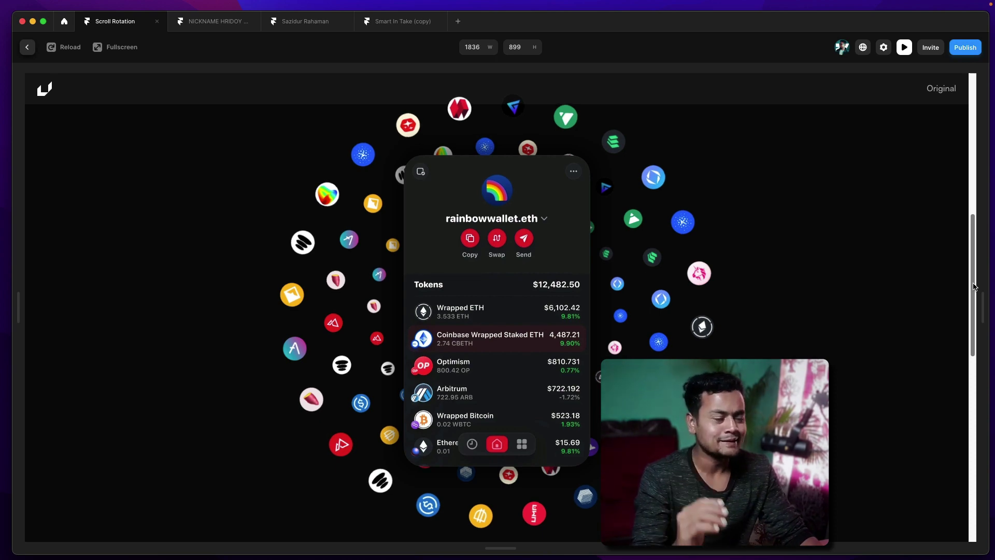
- Leave the Scroll Rotation preview, inspect the Inner 1 logo ring on the canvas, and collapse the Section layer
click(904, 48)
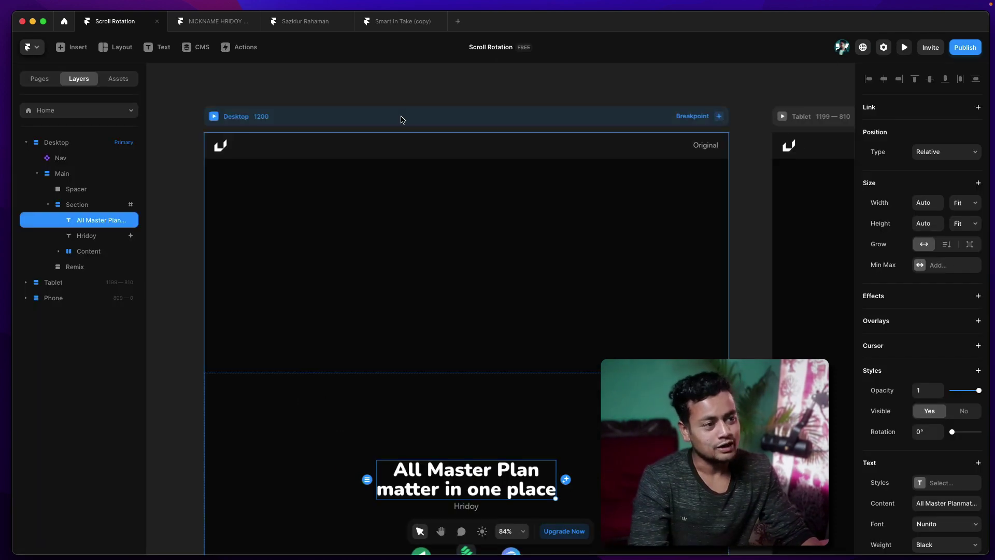
scroll(410, 148, up, 5)
scroll(440, 154, down, 5)
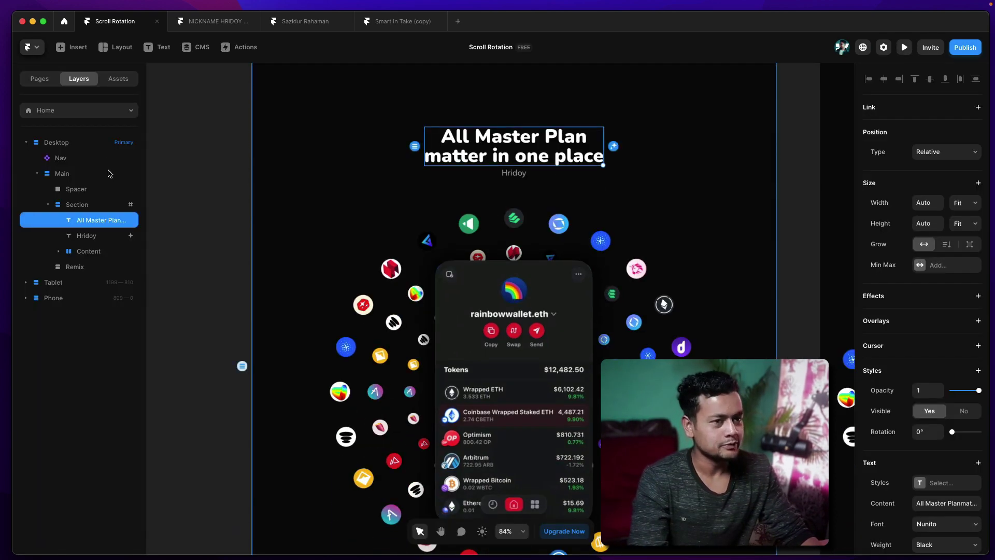
click(35, 77)
click(74, 79)
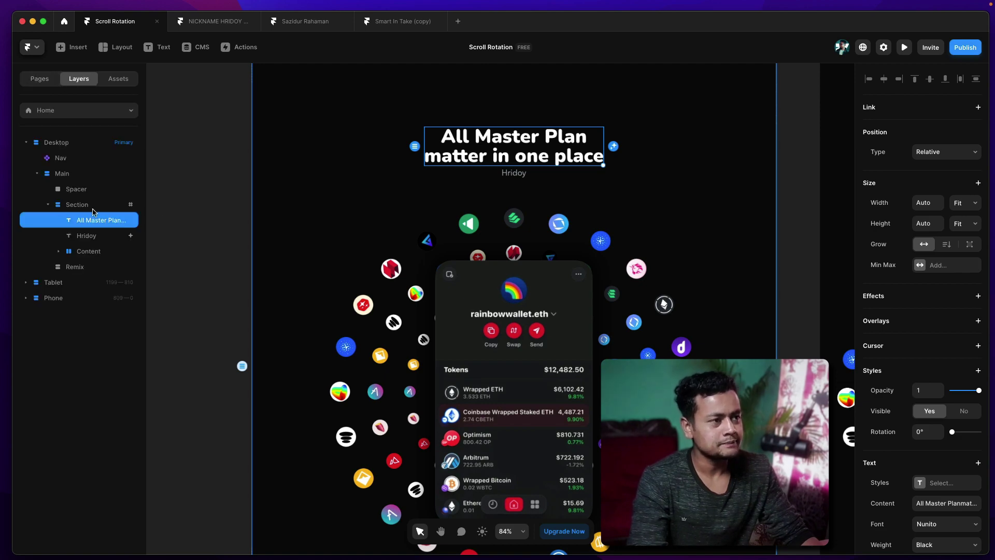
scroll(307, 278, down, 3)
click(339, 235)
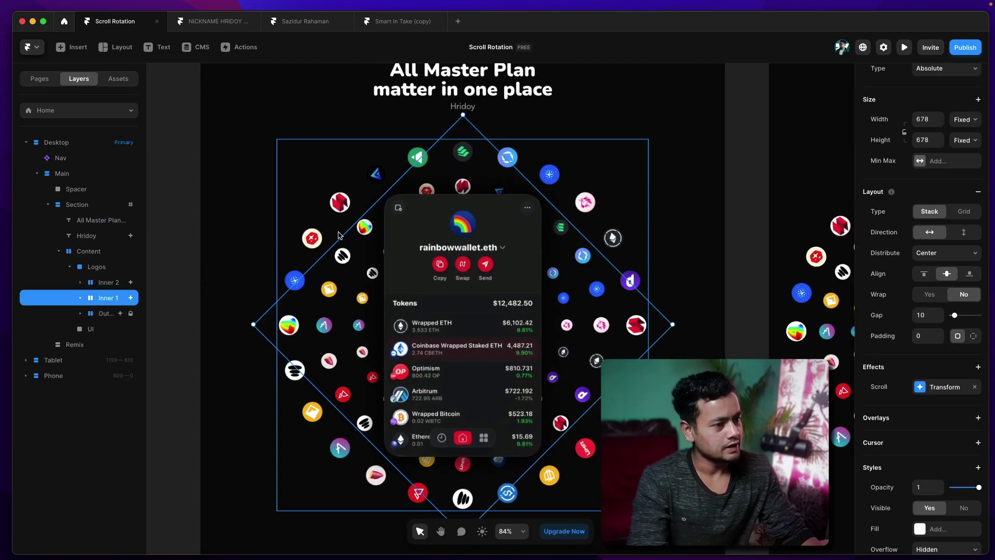
click(52, 206)
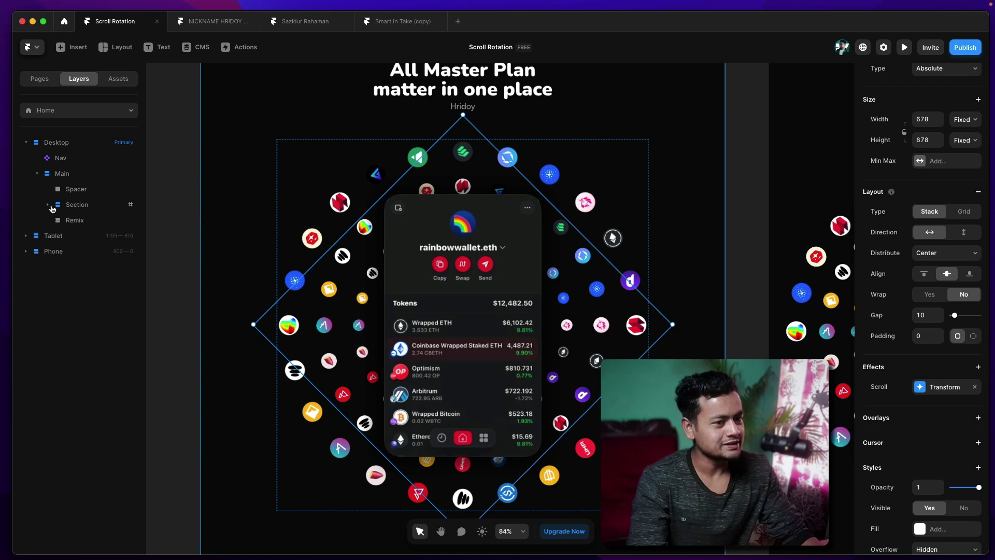
- Expand the Section layer and inspect the Logos frame that holds the three logo rings
click(70, 205)
click(319, 259)
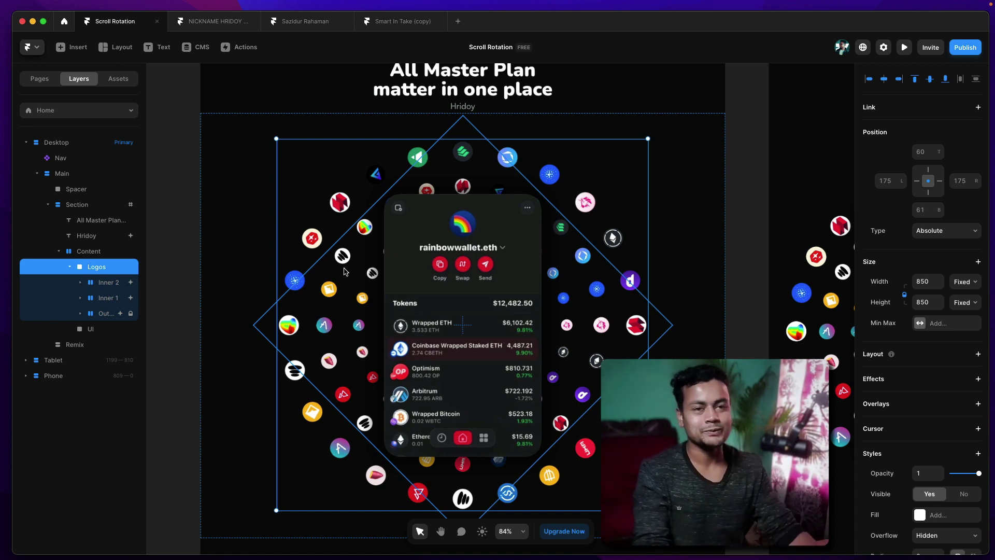
click(111, 284)
click(95, 269)
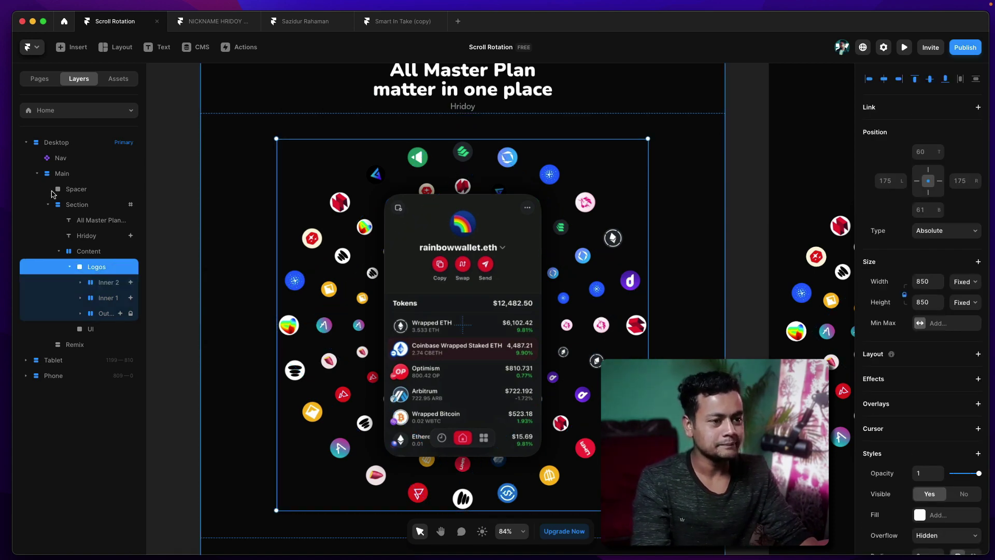
- Collapse the Main layer and inspect the Desktop, Nav and Main layers in turn
click(38, 175)
click(52, 176)
click(57, 143)
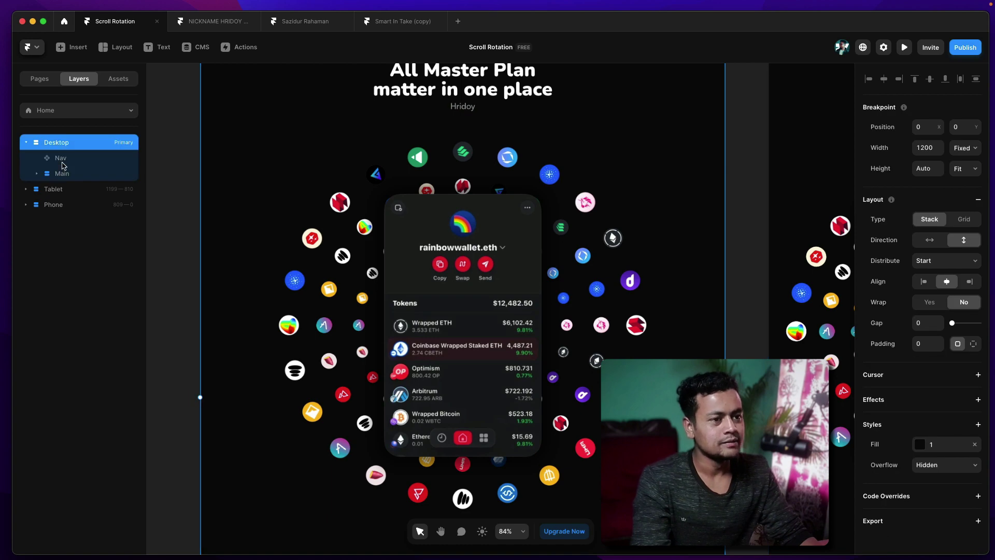
click(60, 158)
click(86, 173)
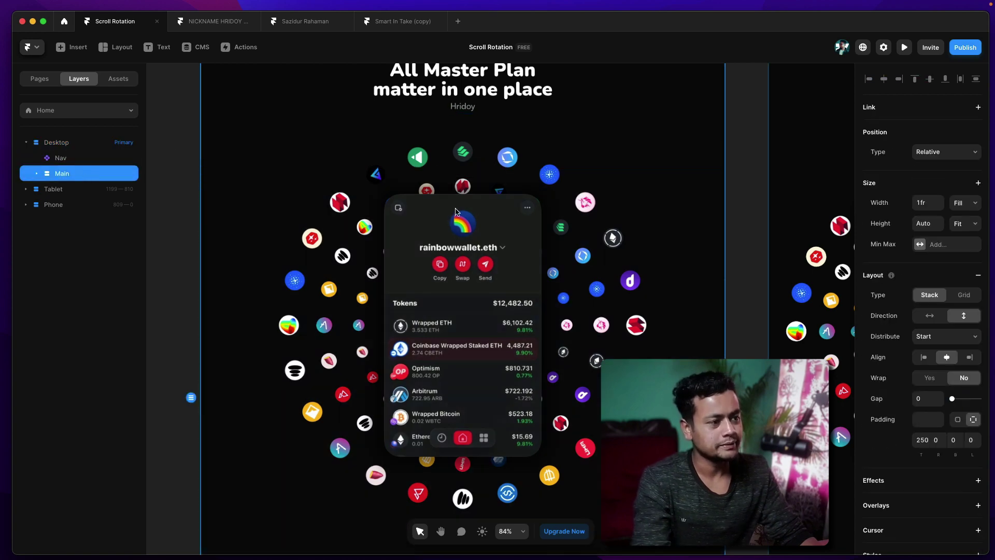
scroll(456, 211, up, 2)
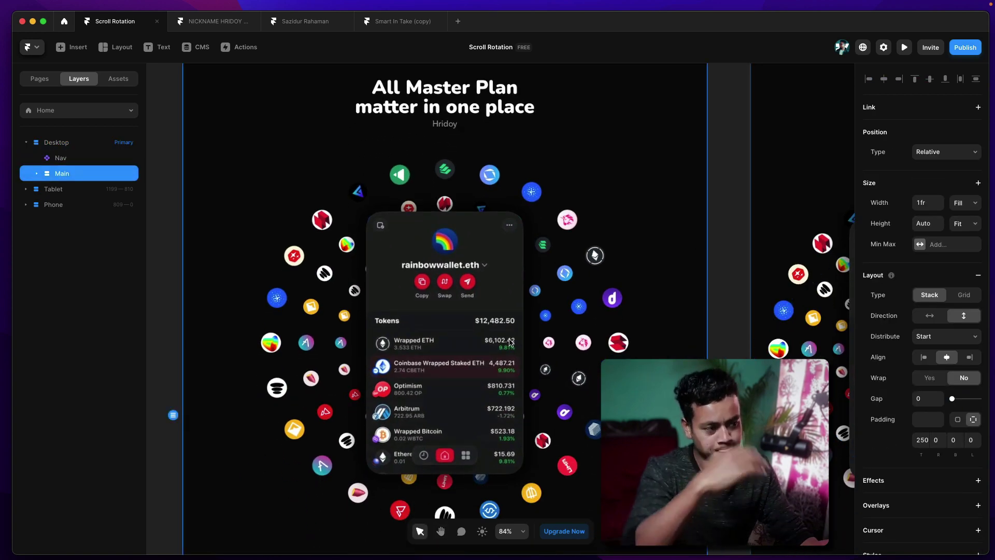
- Expand Main again, collapse its Section layer, and inspect the Spacer layer's settings
click(37, 174)
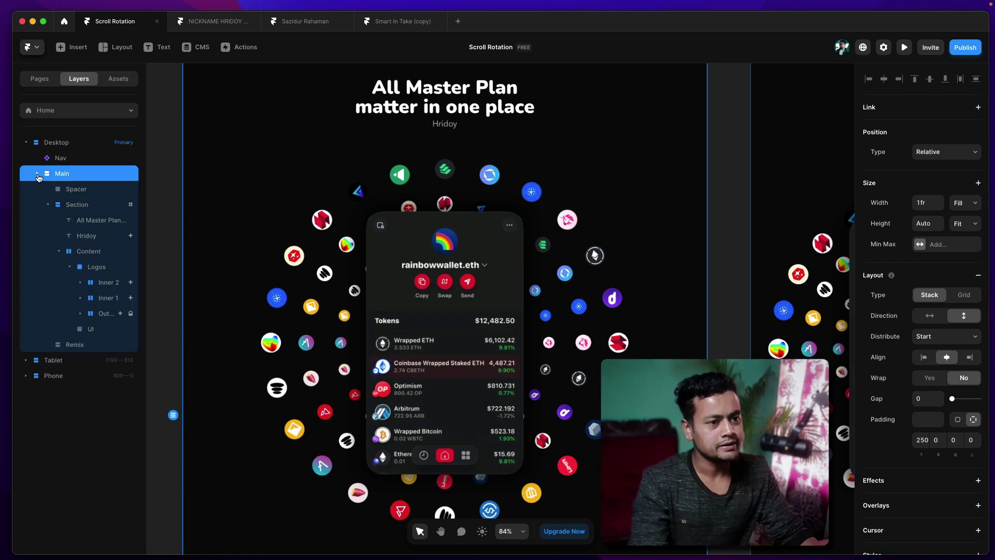
click(51, 204)
click(76, 189)
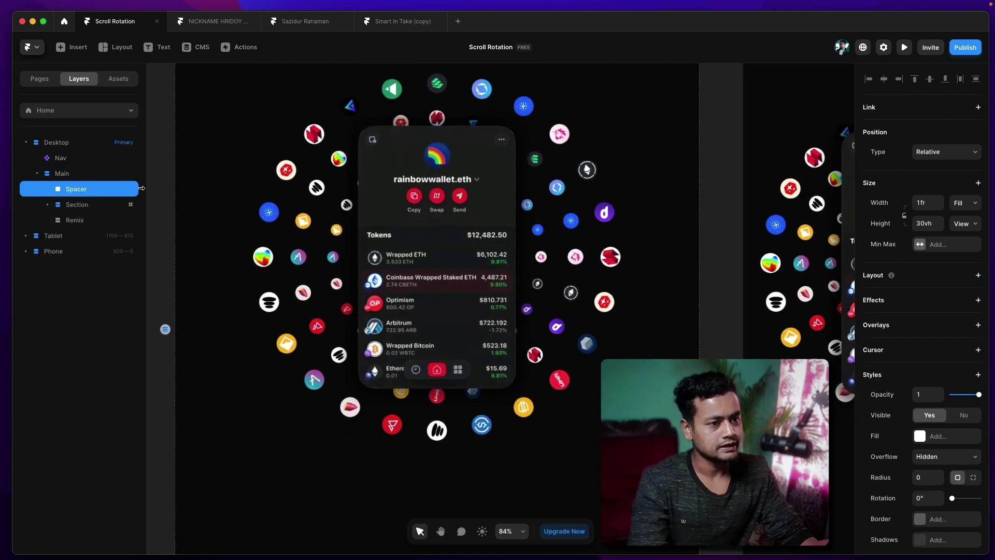
- Try removing the scroll section named rotate from the Section layer, and undo the removal
click(126, 205)
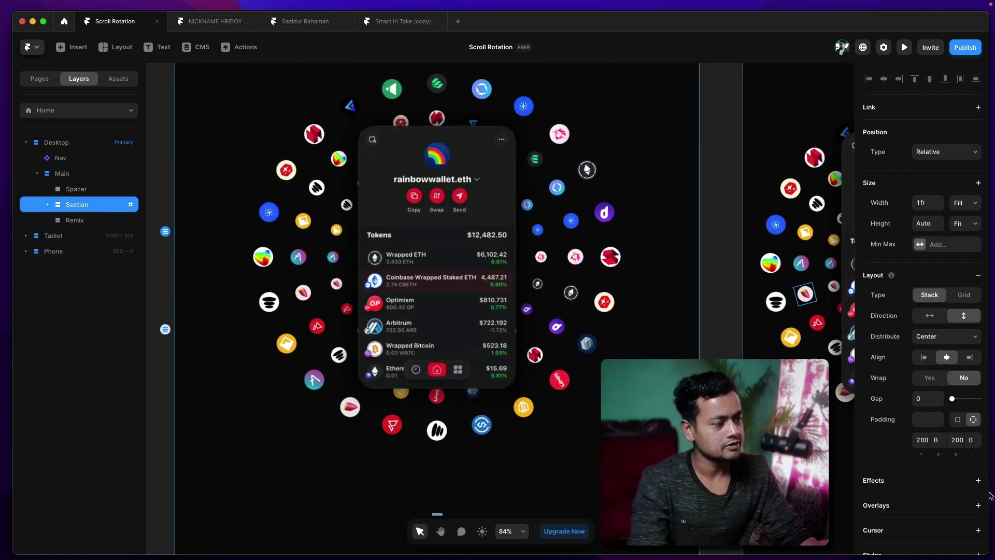
scroll(938, 518, down, 5)
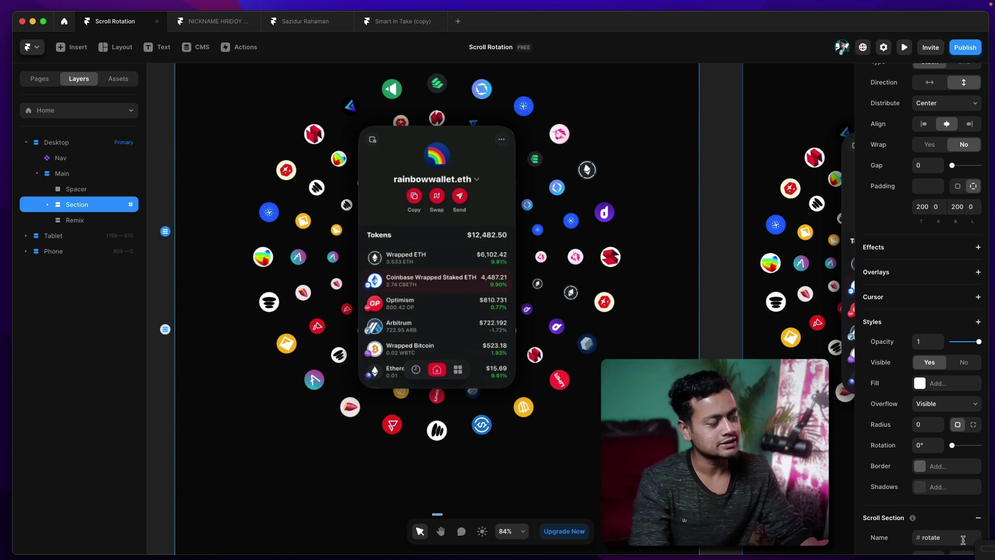
click(979, 517)
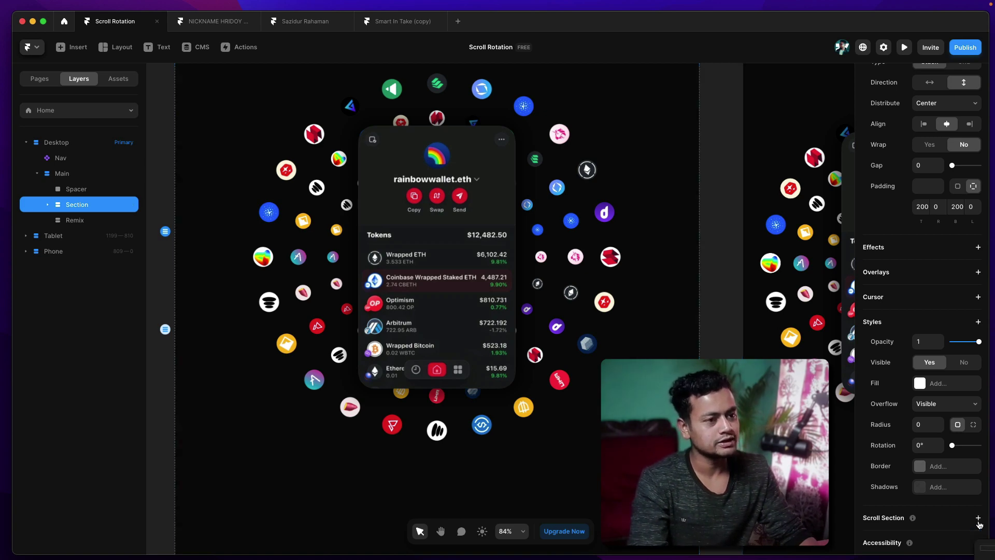
key(super+z)
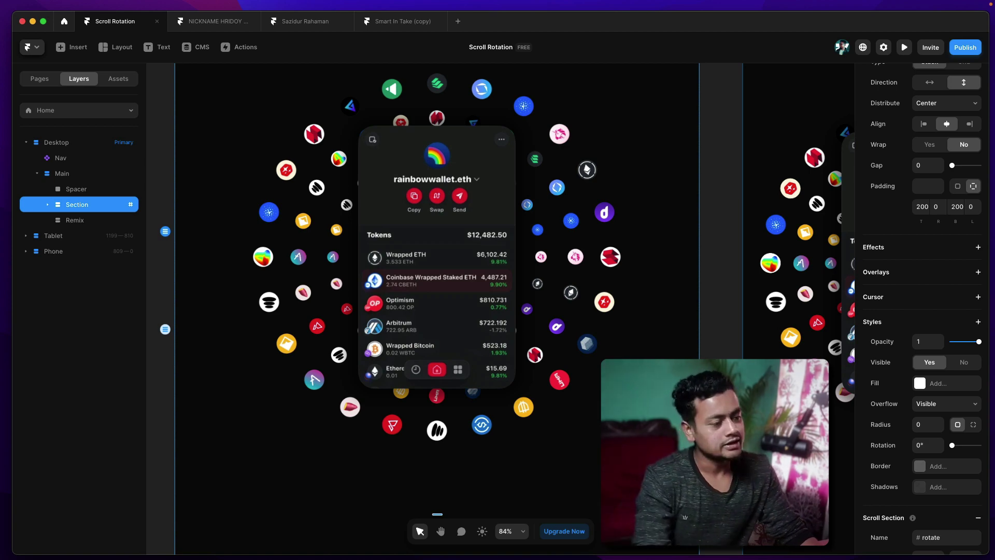
- Expand the Section layer and inspect its All Master Plan headline and the subtitle text below it
key(space)
drag(437, 283, 453, 303)
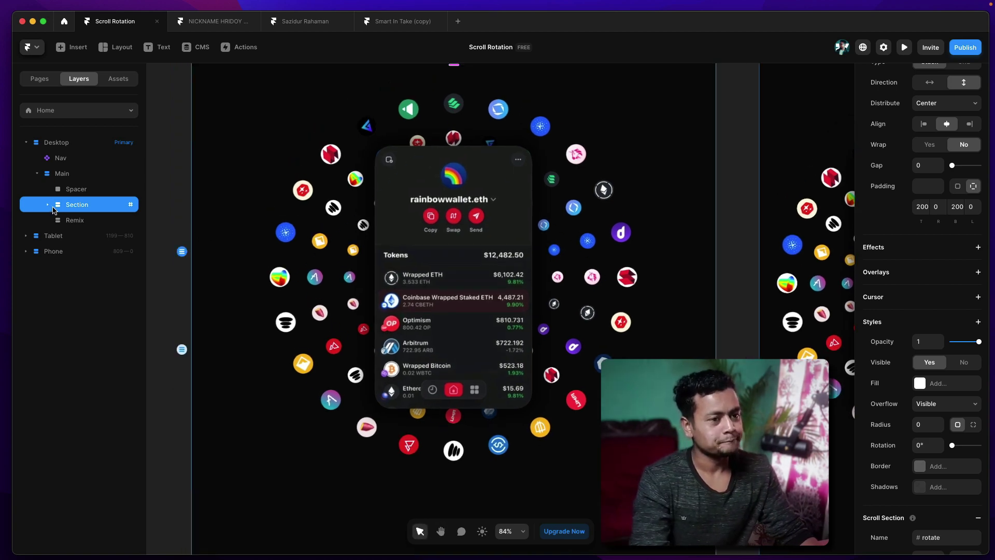
click(48, 206)
click(59, 251)
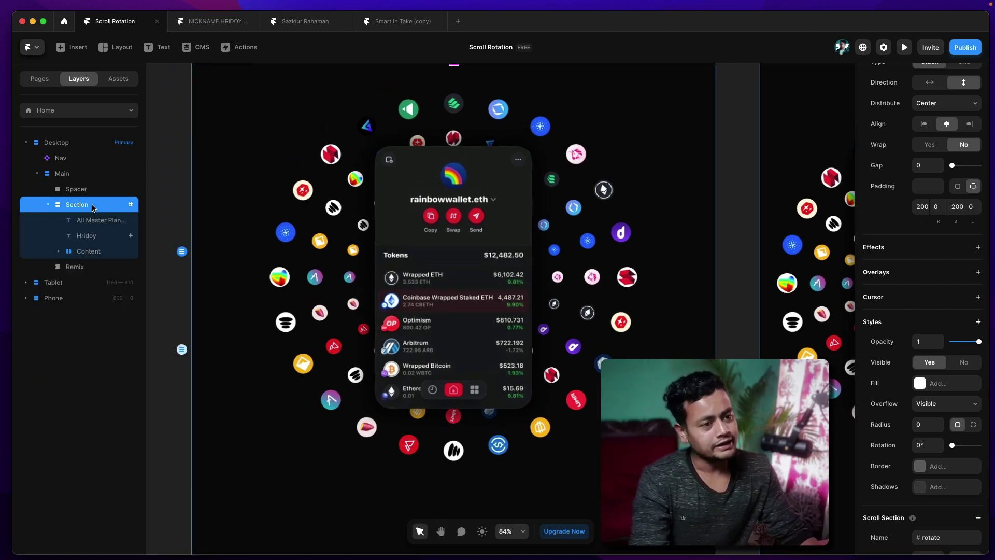
key(space)
drag(493, 261, 486, 242)
click(99, 220)
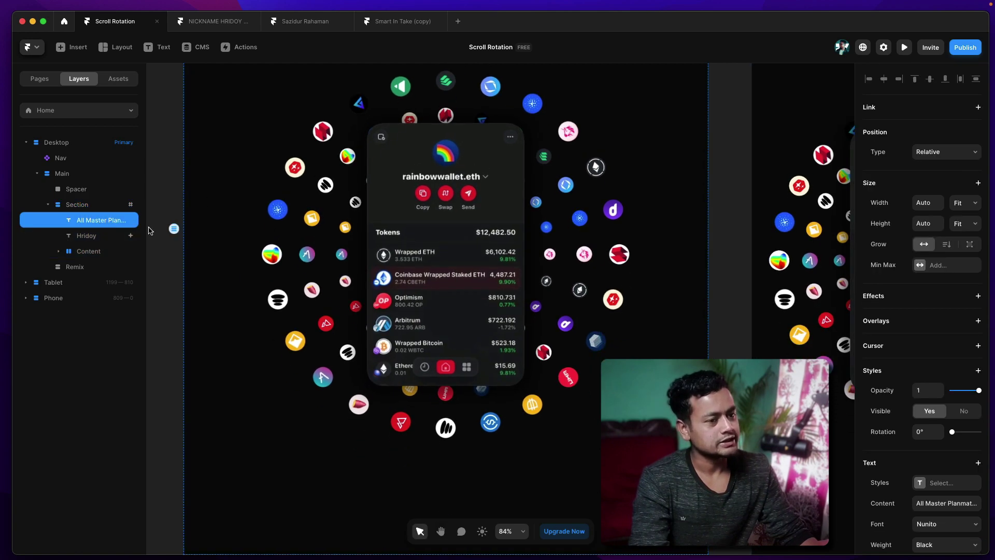
scroll(492, 361, up, 5)
scroll(312, 234, down, 2)
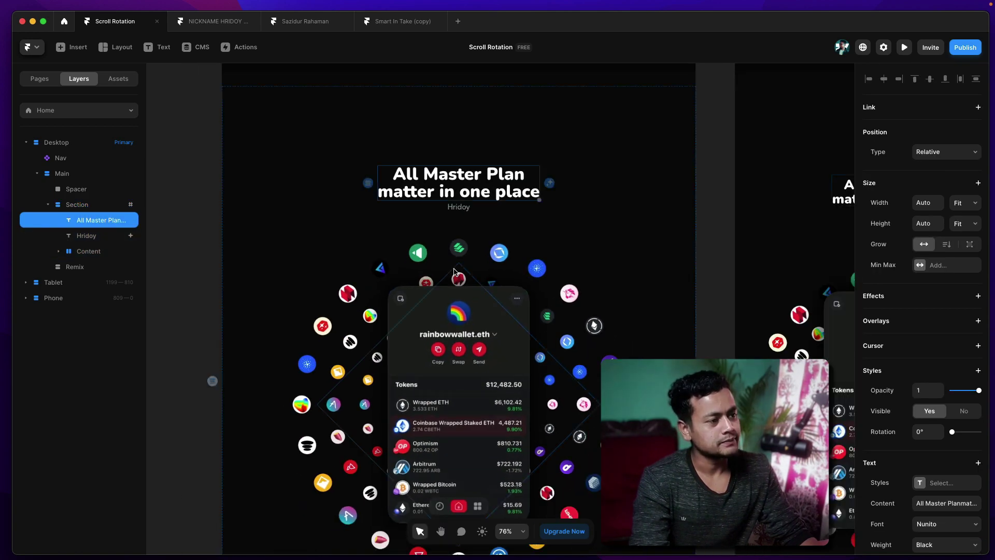
click(104, 237)
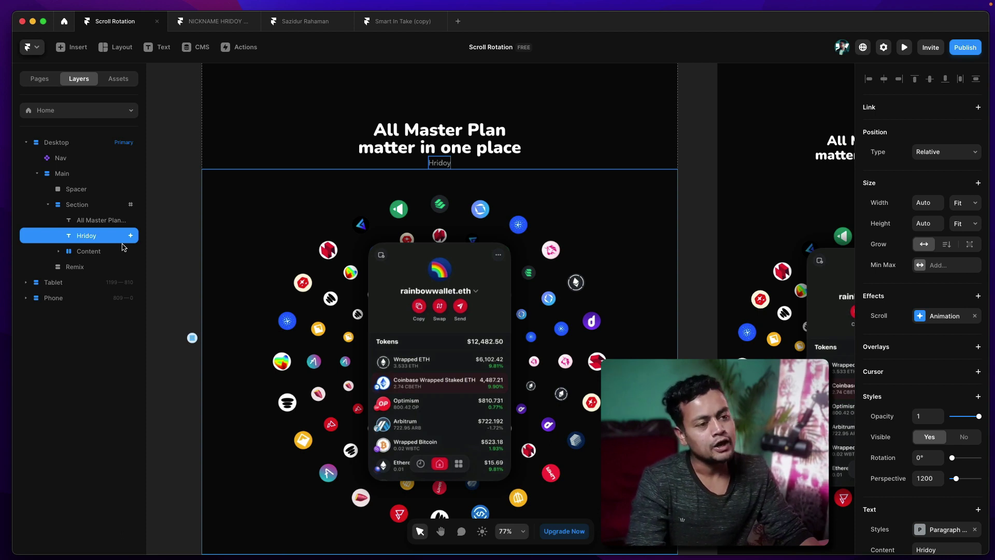
click(154, 248)
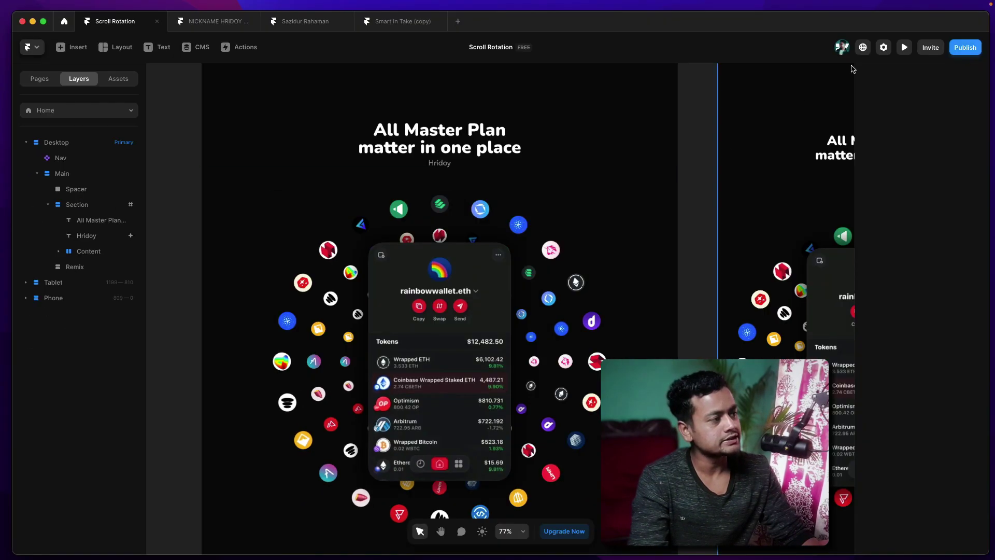
- Check the Scroll Rotation page in preview, return to the canvas, and look over the section's lower end
click(903, 48)
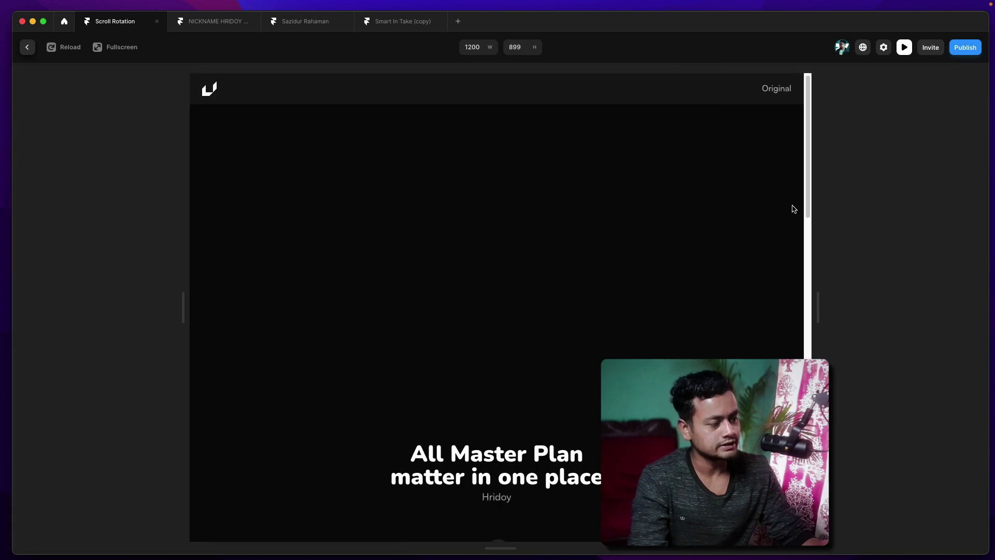
click(905, 49)
click(905, 50)
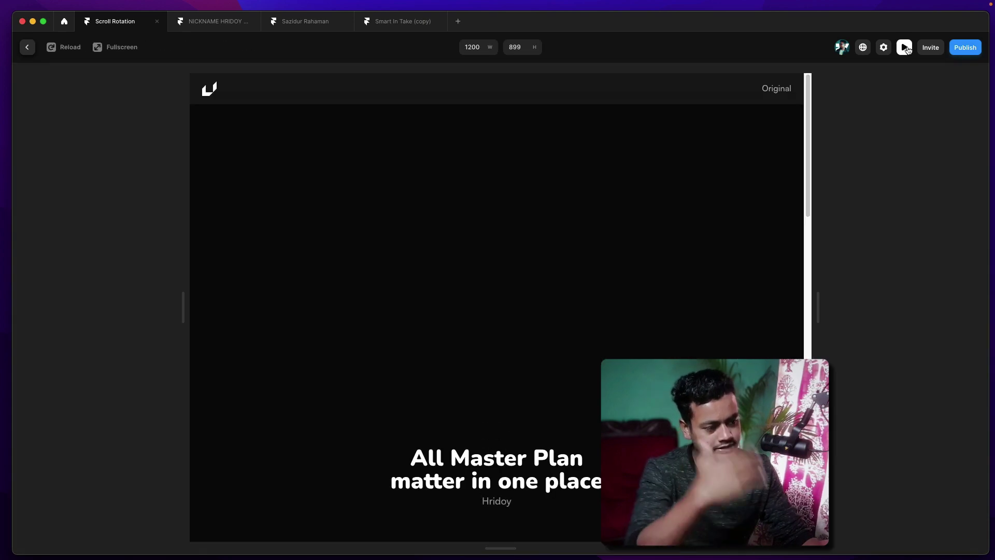
click(907, 49)
scroll(620, 235, down, 10)
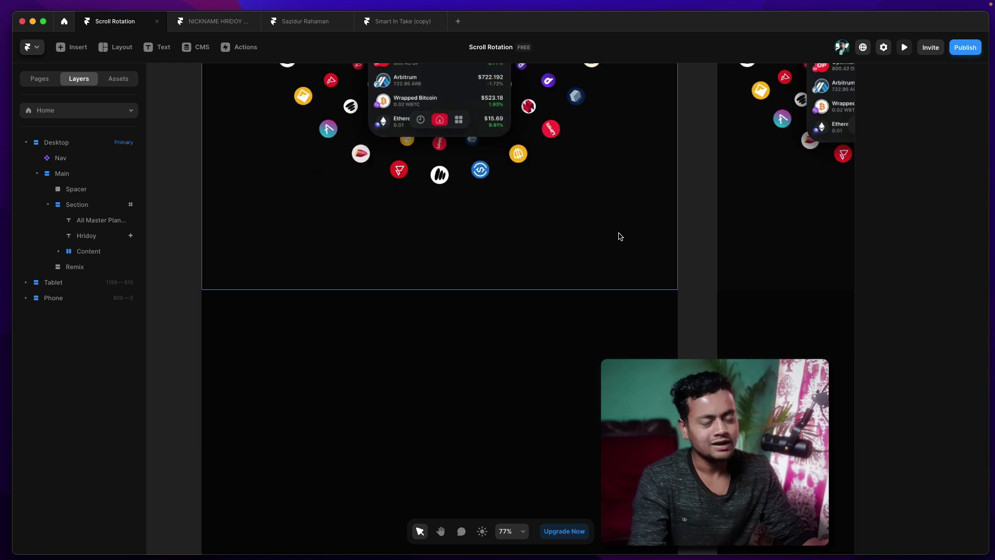
scroll(669, 251, up, 4)
- Collapse the Section layer and delete the Remix layer beneath it
click(68, 205)
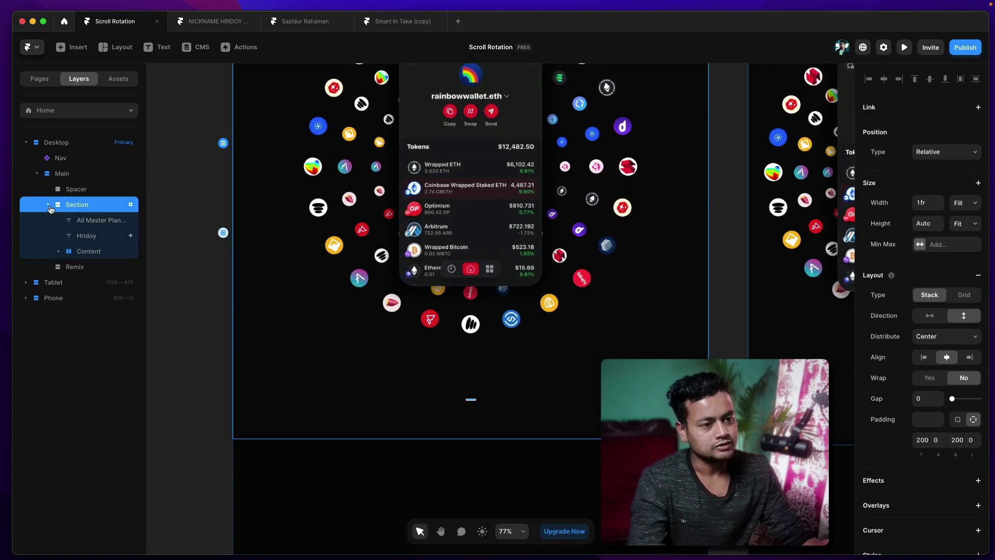
click(48, 205)
click(80, 217)
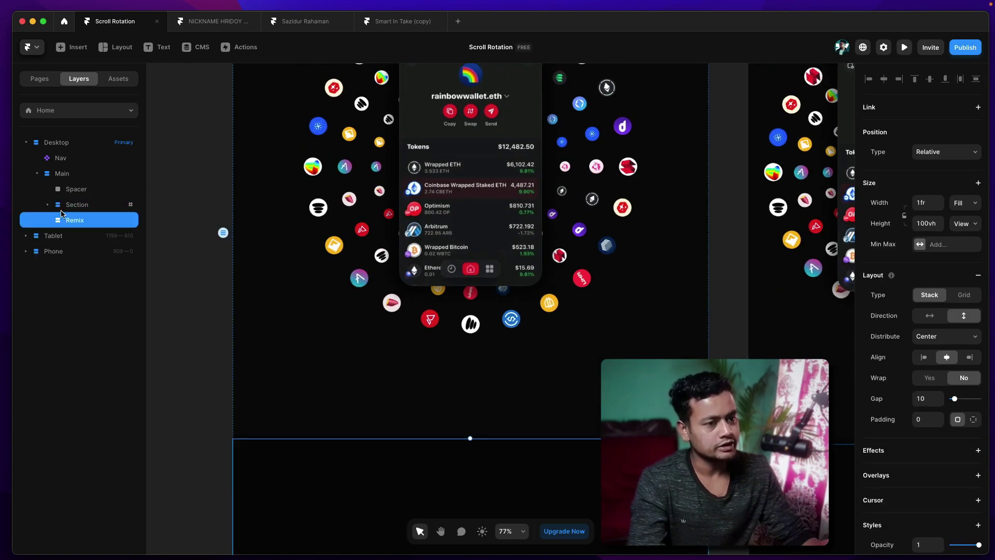
key(ctrl+z)
key(ctrl+z)
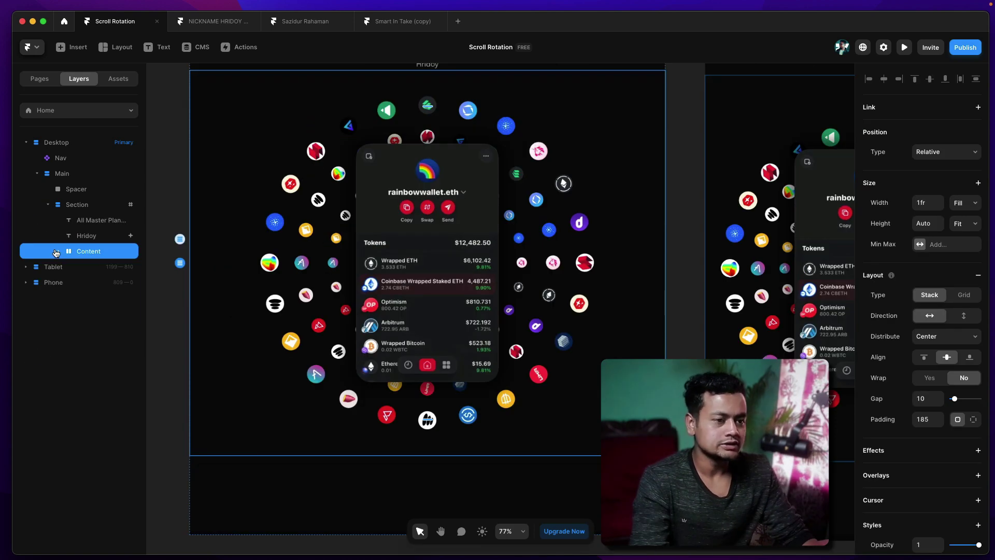
- Expand the Content layer and inspect its Logos frame, UI wallet card image, and Inner 2 logo ring
click(56, 252)
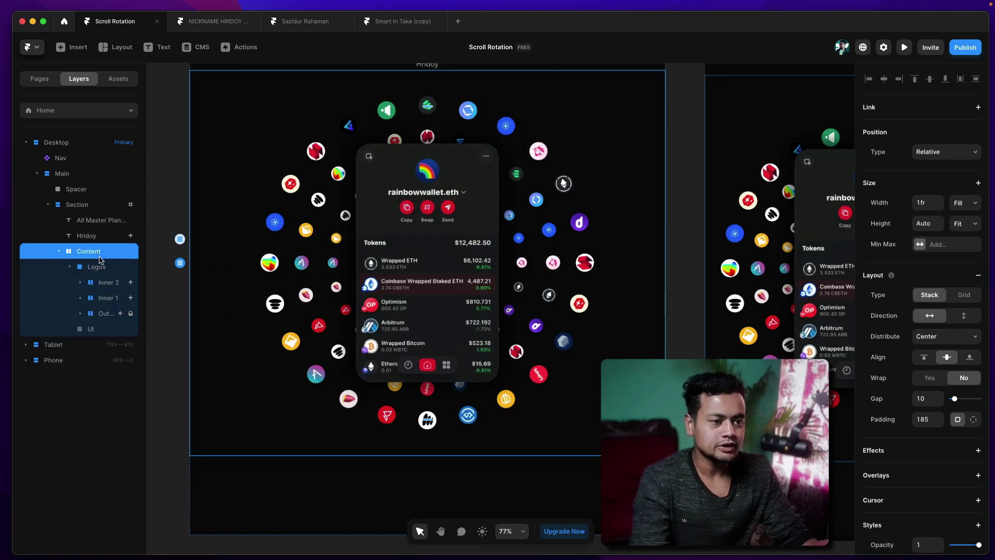
click(95, 269)
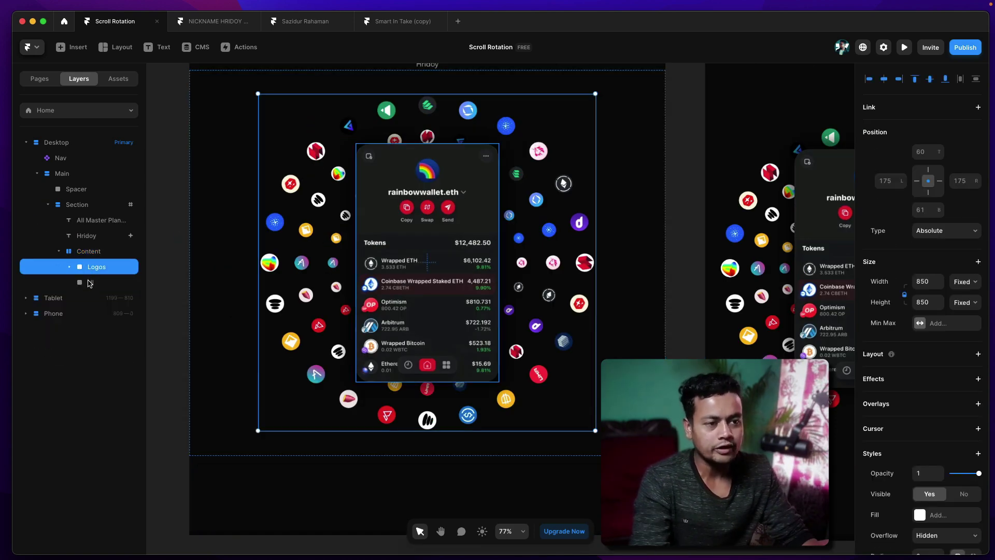
click(89, 283)
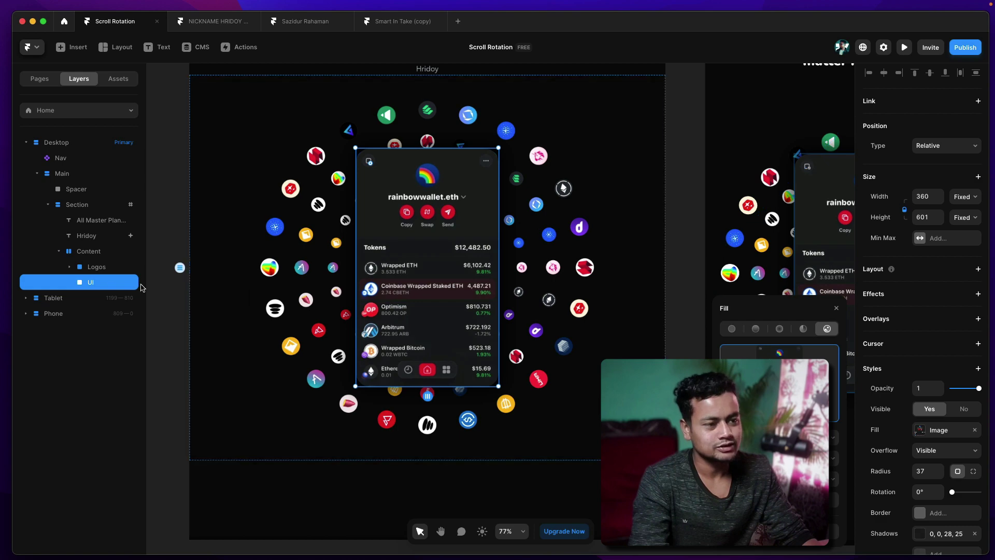
click(99, 269)
key(Right)
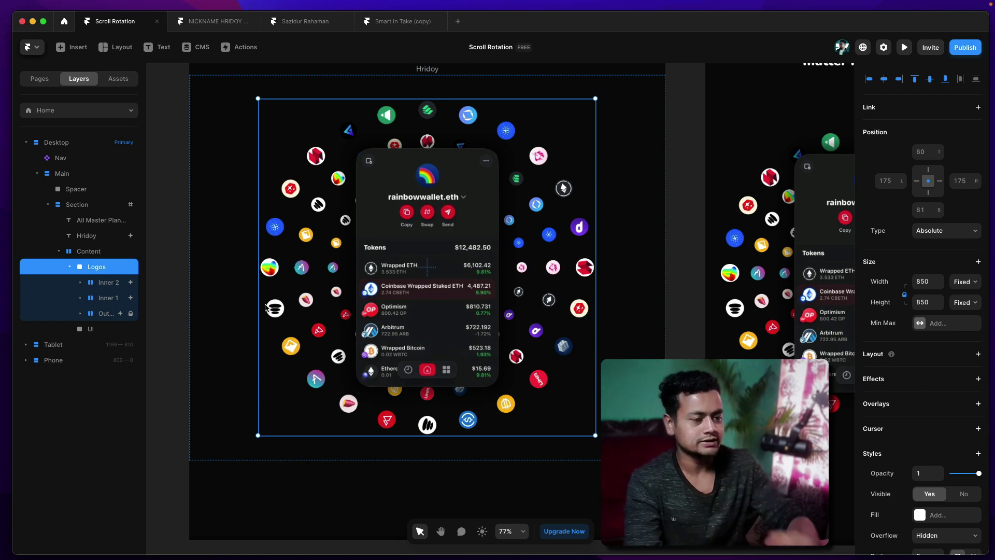
click(110, 286)
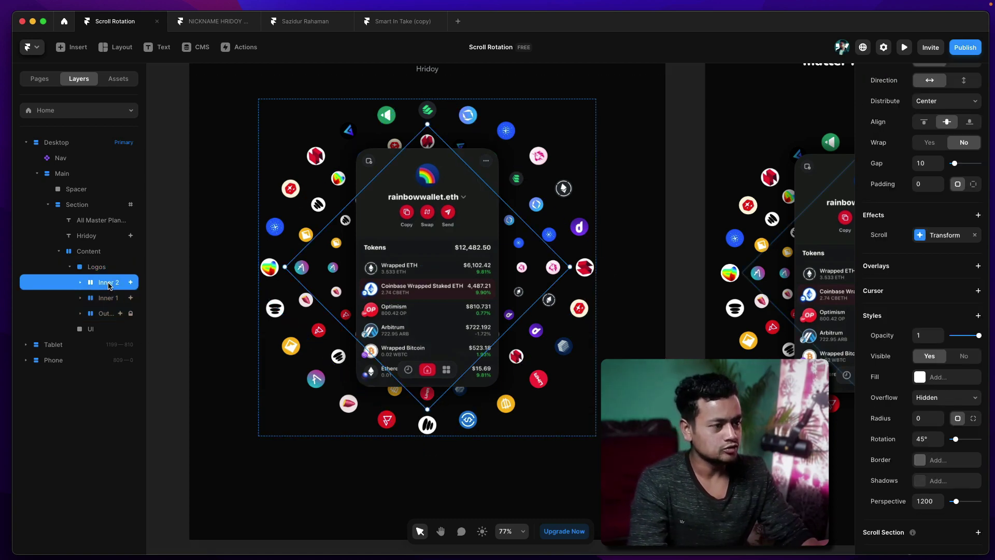
- Remove the Transform scroll effect from the Outer logo ring
click(117, 316)
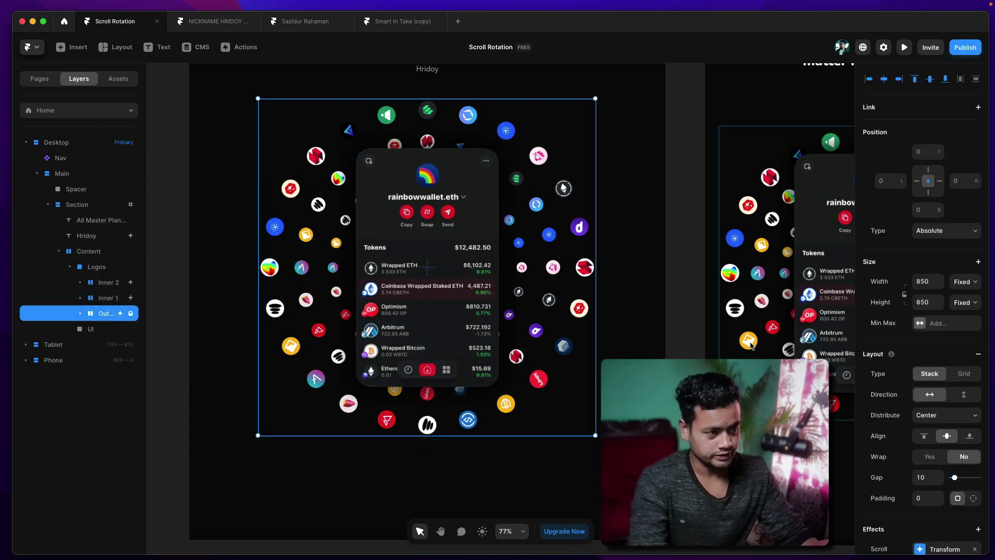
scroll(957, 466, down, 3)
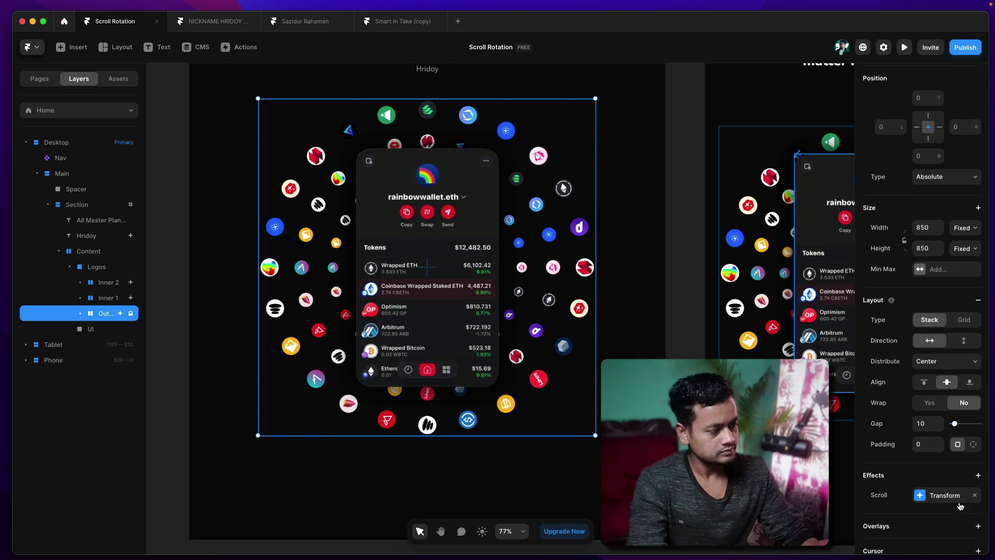
scroll(960, 507, up, 1)
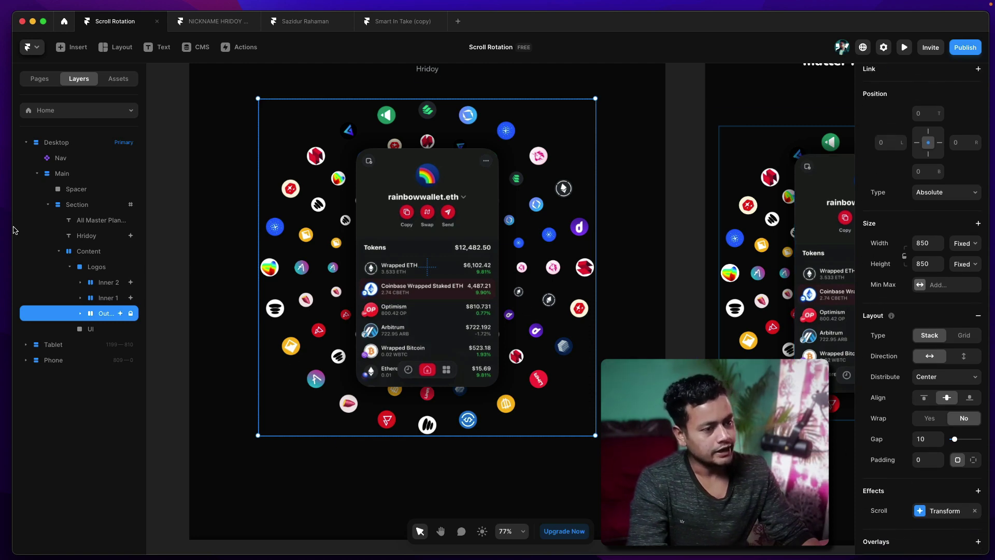
scroll(956, 196, up, 2)
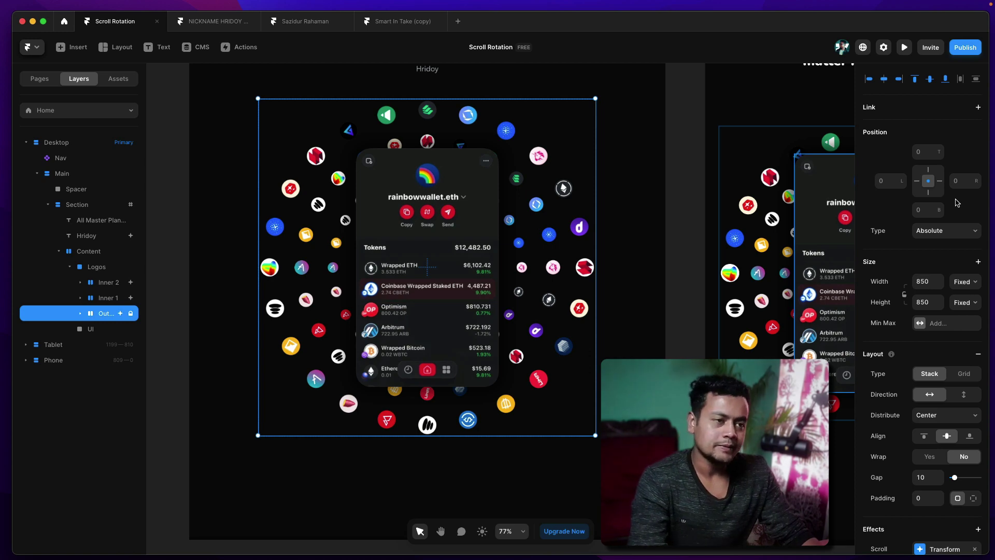
scroll(957, 202, down, 10)
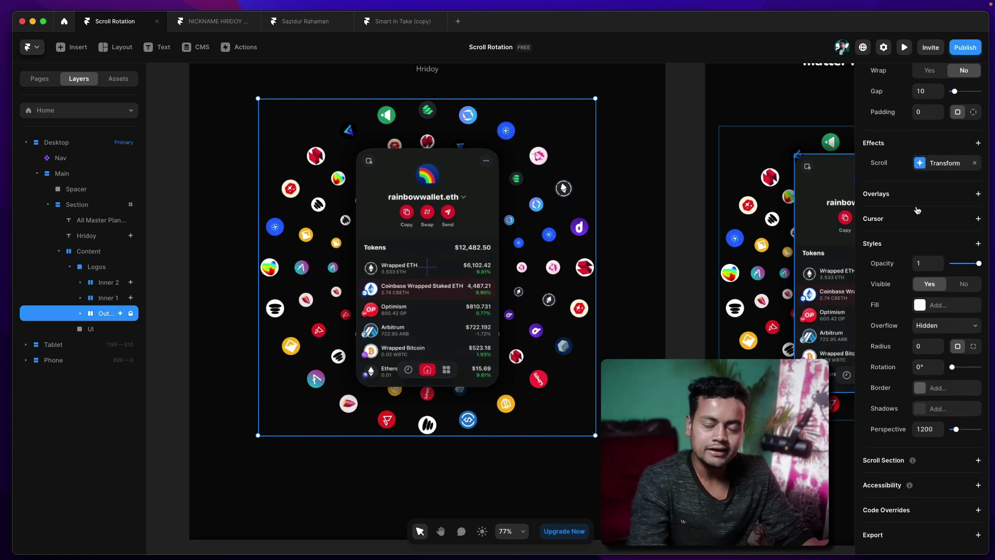
scroll(917, 214, up, 1)
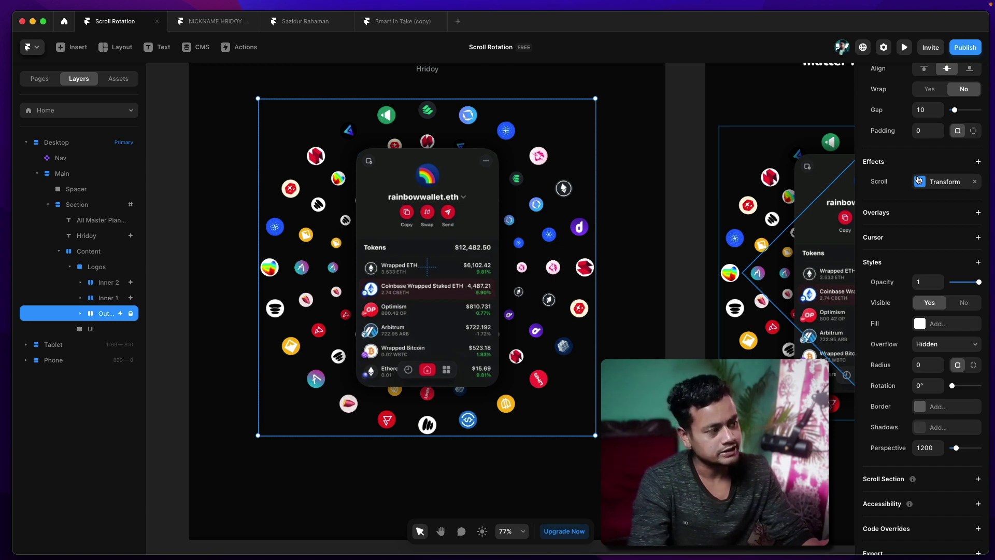
click(976, 182)
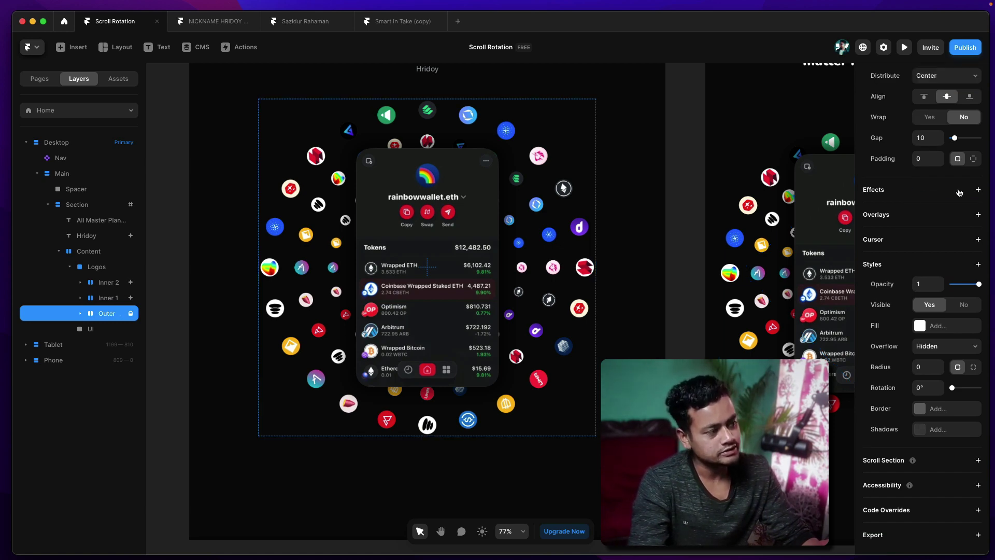
- Undo the Transform effect's removal from the Outer ring, replace it with a new Scroll Transform effect, and open its settings
key(ctrl+z)
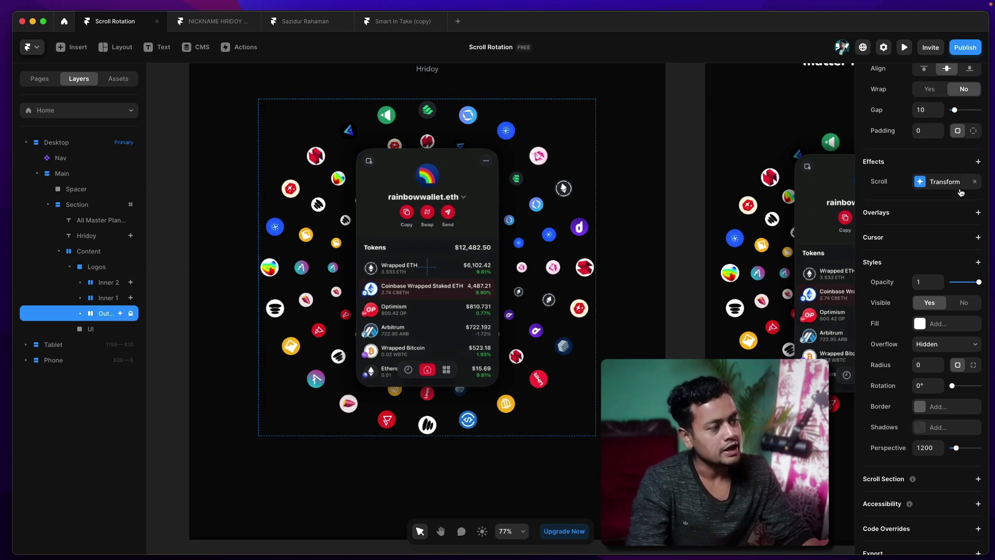
click(974, 182)
click(978, 190)
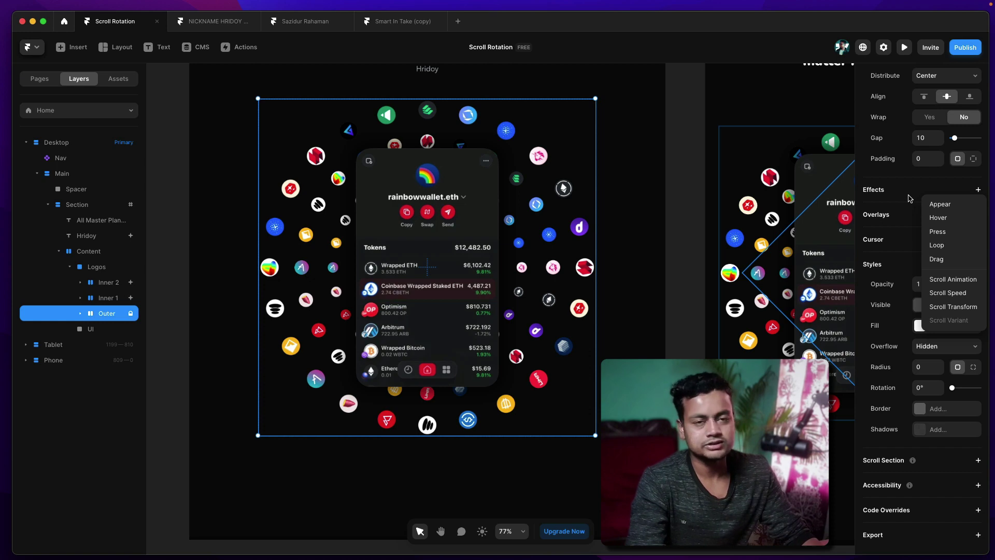
click(953, 306)
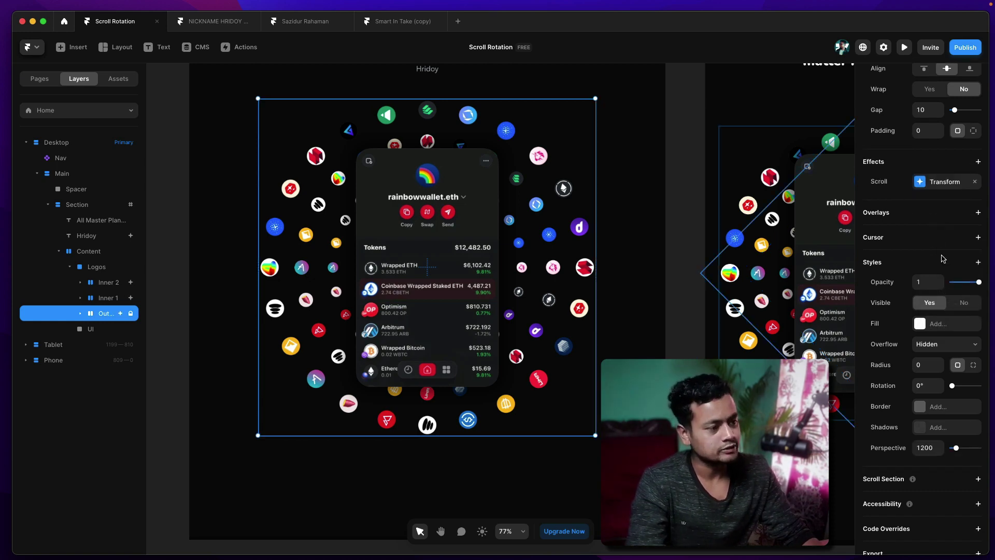
click(953, 185)
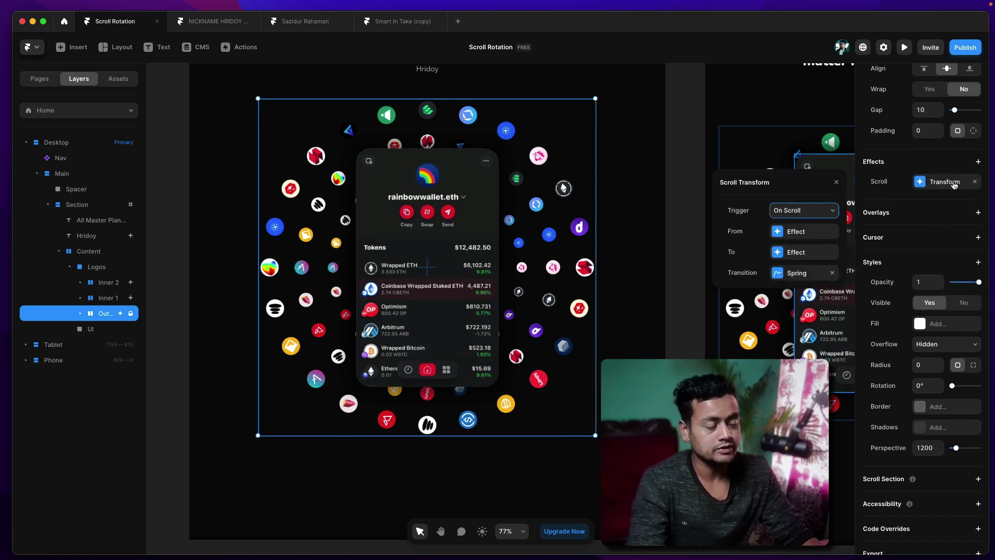
click(946, 179)
click(929, 181)
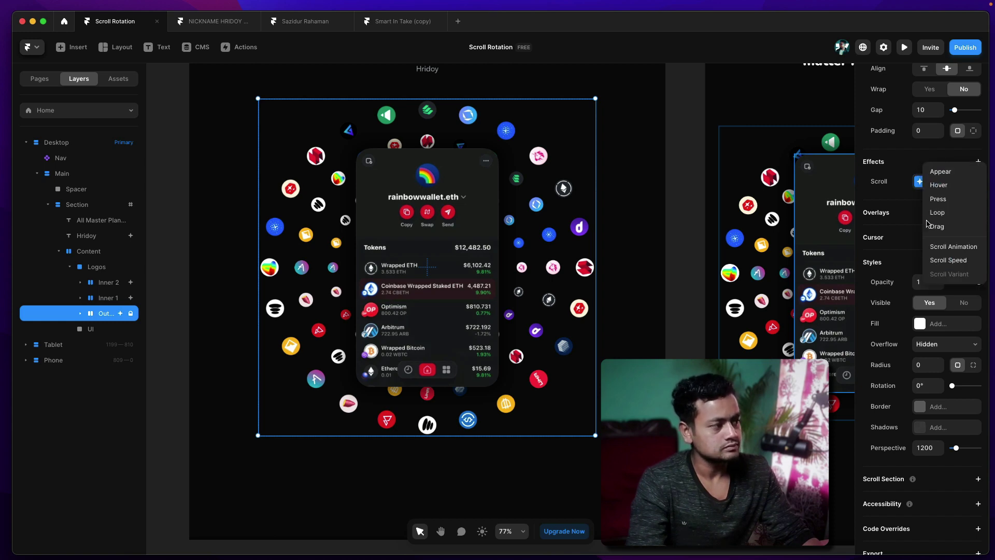
click(934, 189)
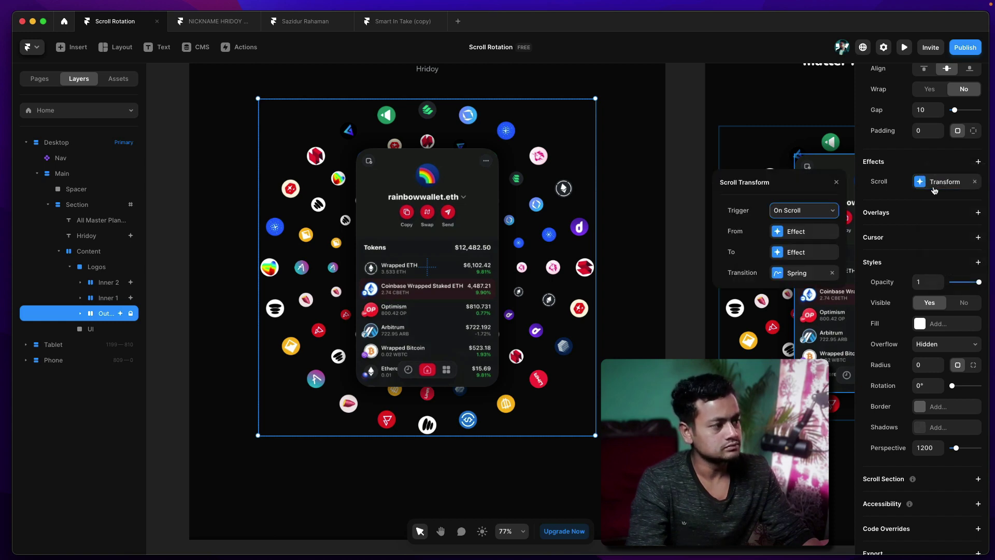
- Add an Appear effect to the Outer ring, look through its trigger options, and remove the effect again
click(978, 158)
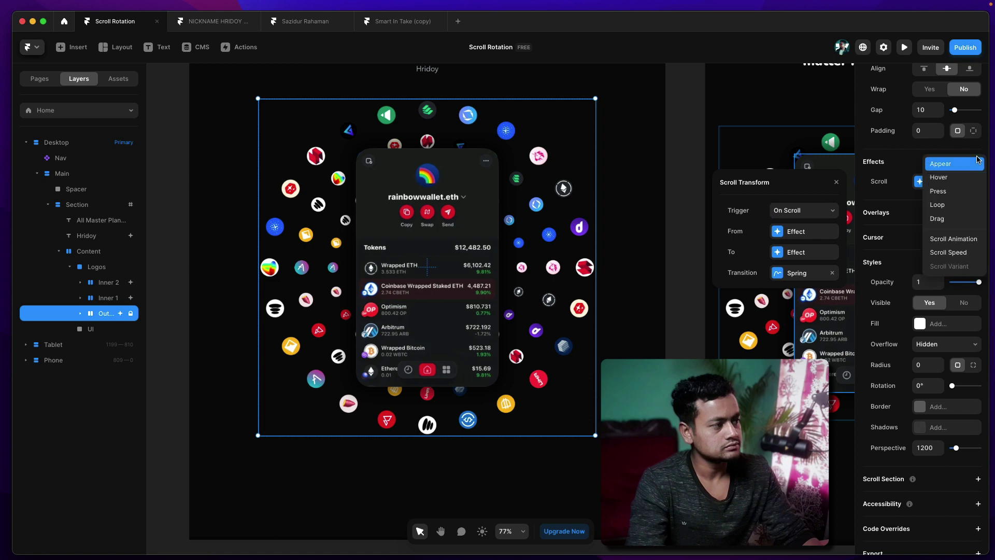
click(939, 164)
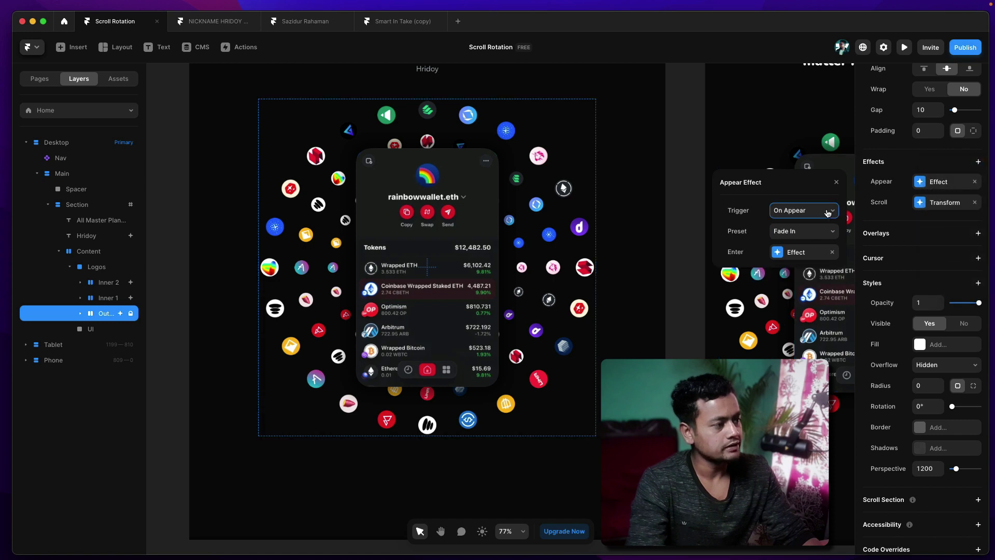
click(946, 203)
click(944, 182)
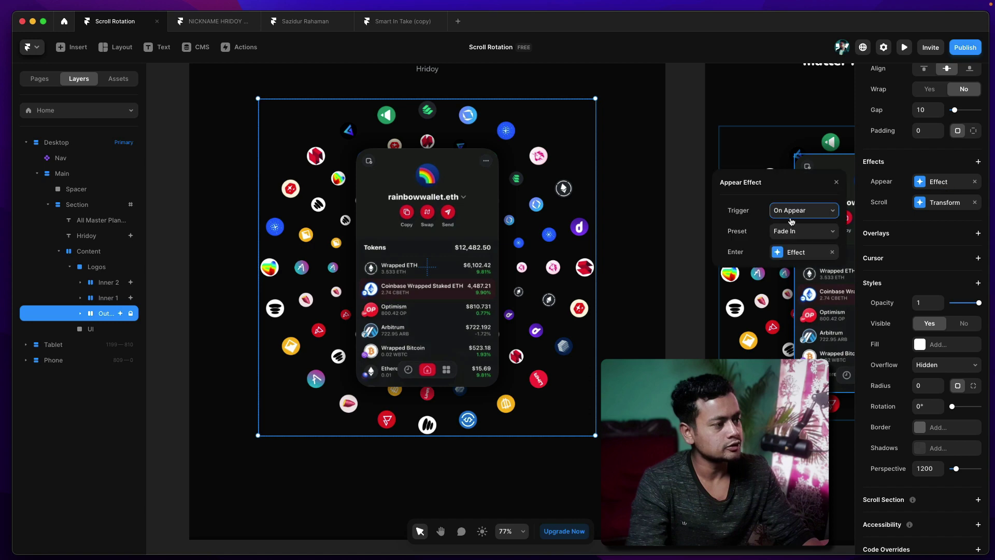
click(806, 210)
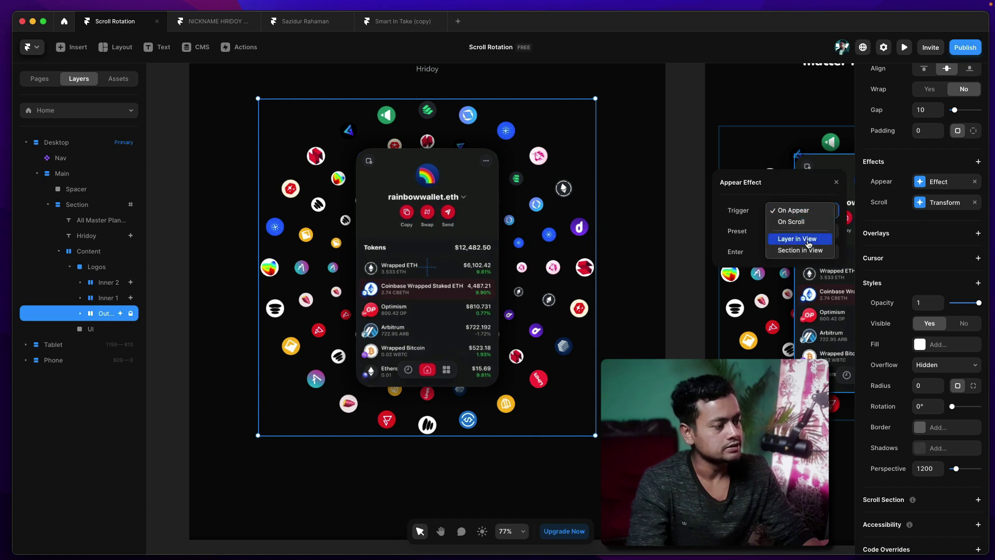
click(911, 168)
click(975, 181)
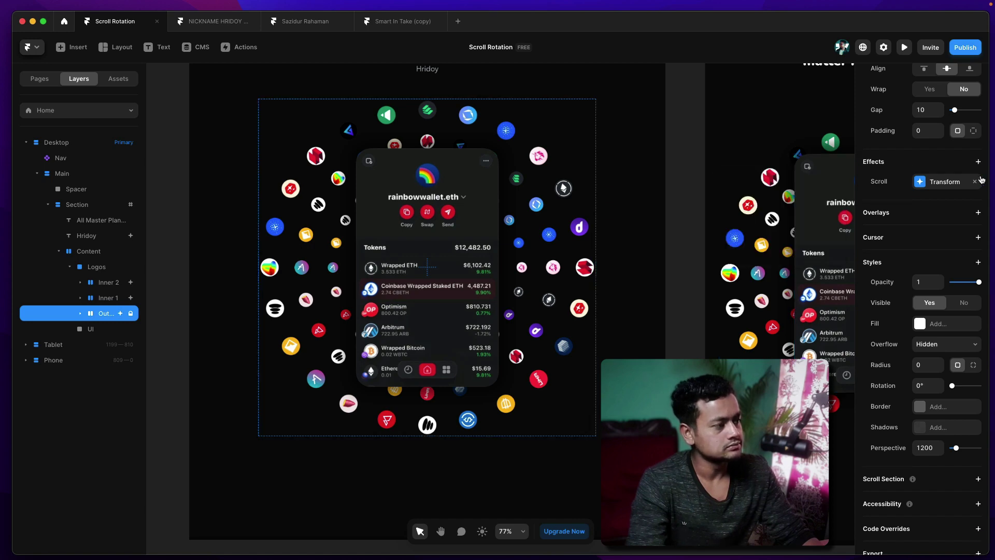
- Add a Hover effect to the Outer ring, inspect its settings, and remove the effect again
click(977, 162)
click(884, 166)
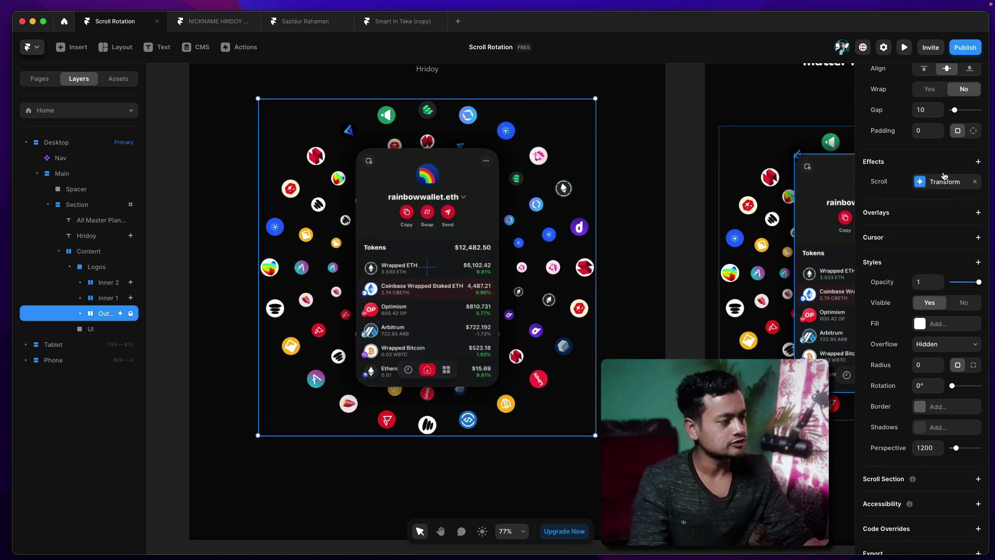
click(976, 163)
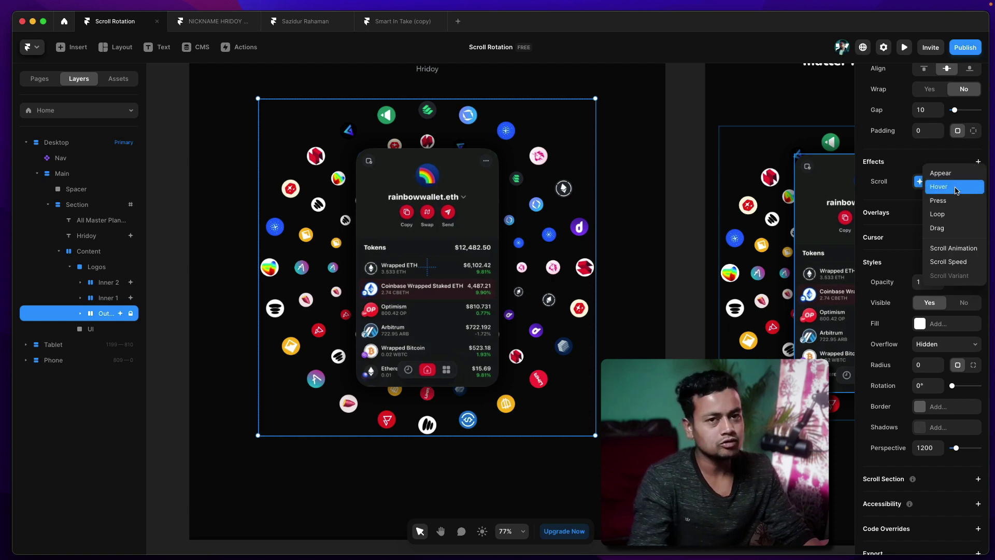
click(955, 187)
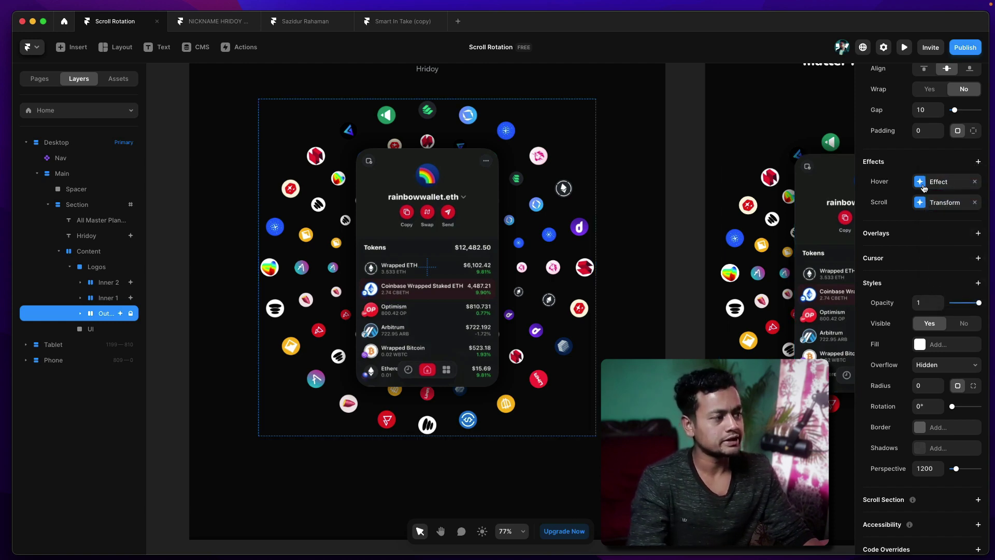
click(953, 187)
click(953, 187)
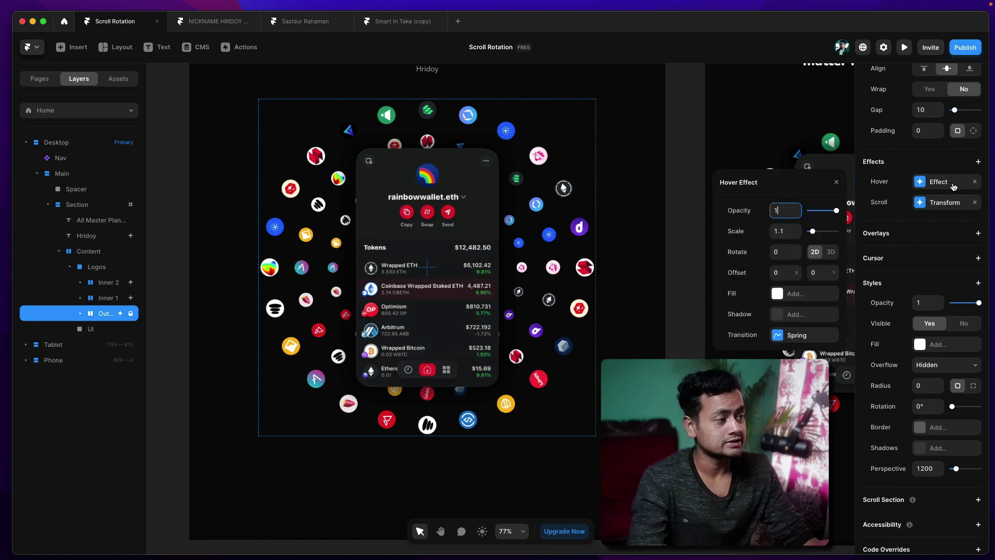
click(954, 186)
click(953, 187)
click(953, 186)
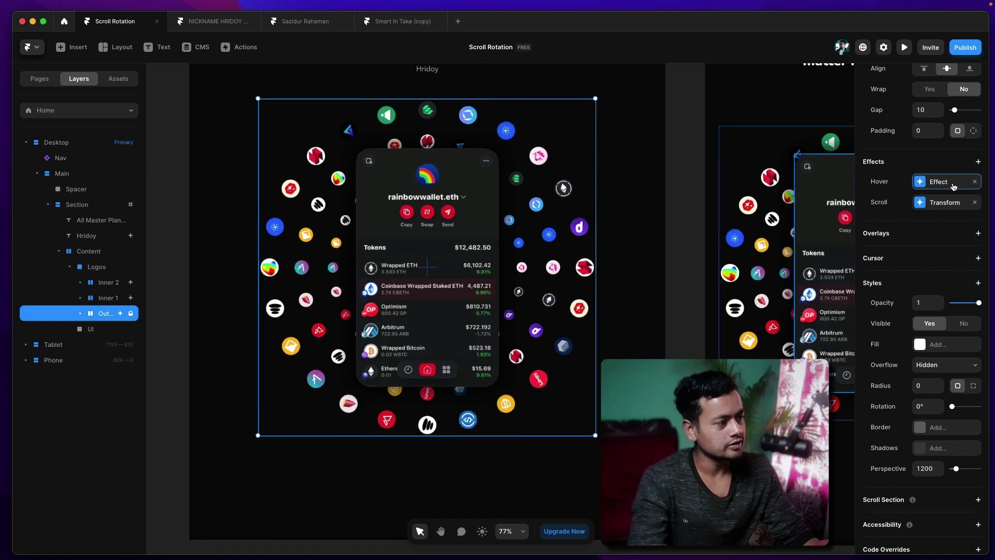
click(973, 182)
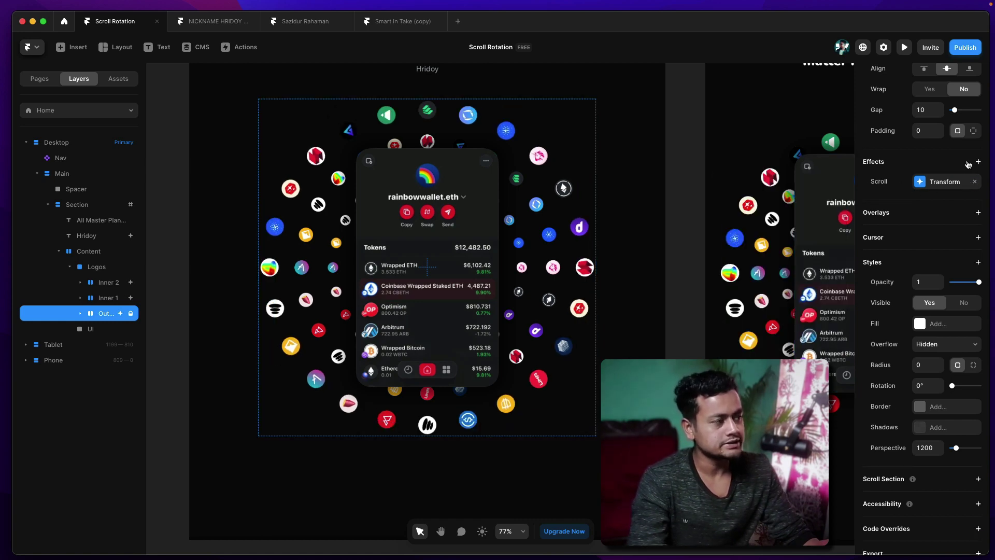
- Try a Press effect on the Outer ring and remove it after viewing its settings
click(978, 161)
click(938, 197)
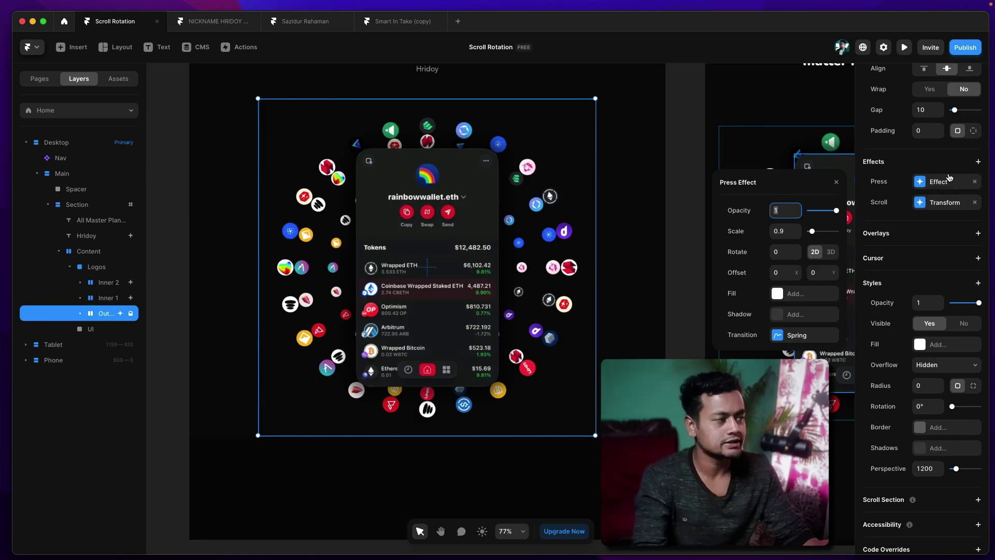
click(973, 181)
- Add a Scroll Speed effect to the Outer ring, view its speed and position settings, and remove it
click(977, 161)
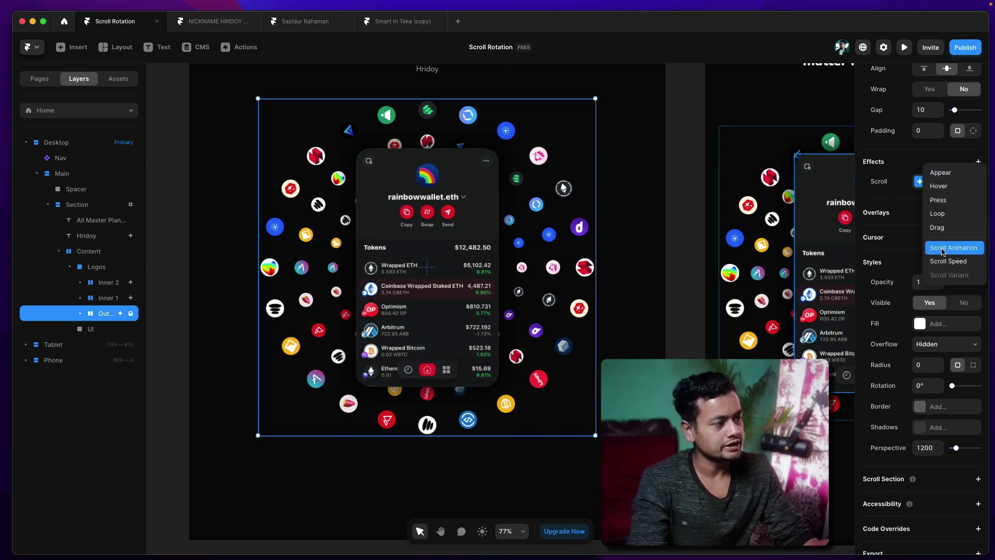
click(975, 260)
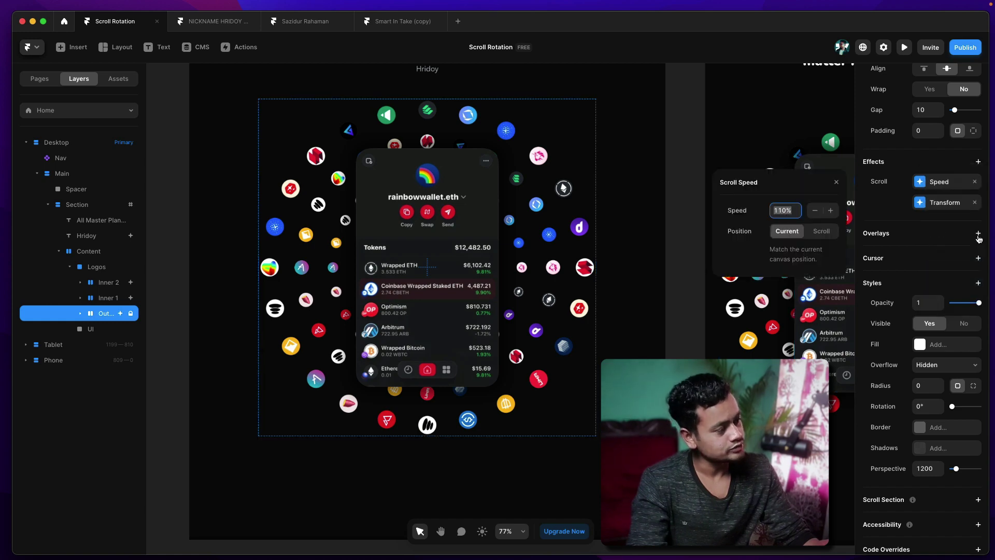
click(941, 184)
click(943, 185)
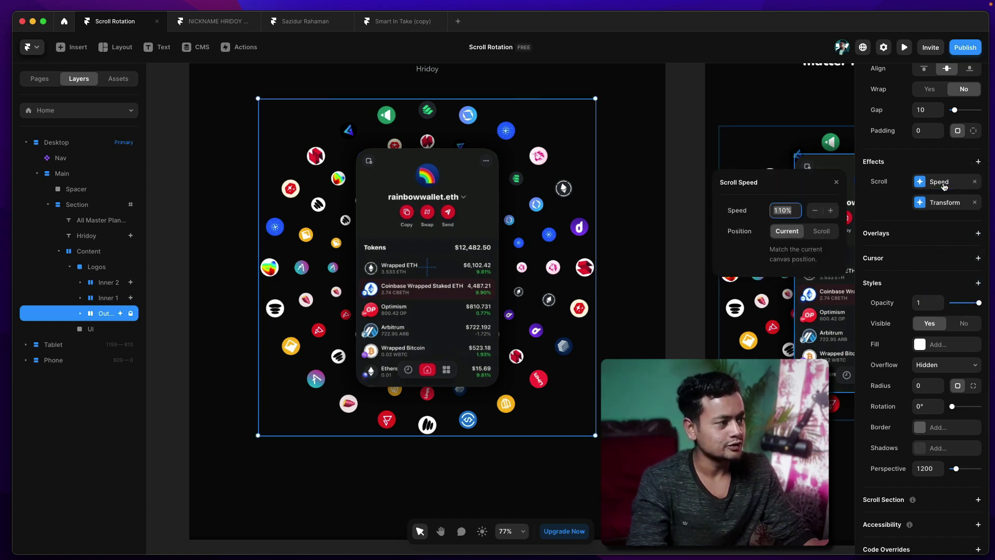
click(974, 181)
- Add a Scroll Animation effect to the Outer ring, compare its trigger options with Scroll Transform, and remove it
click(977, 161)
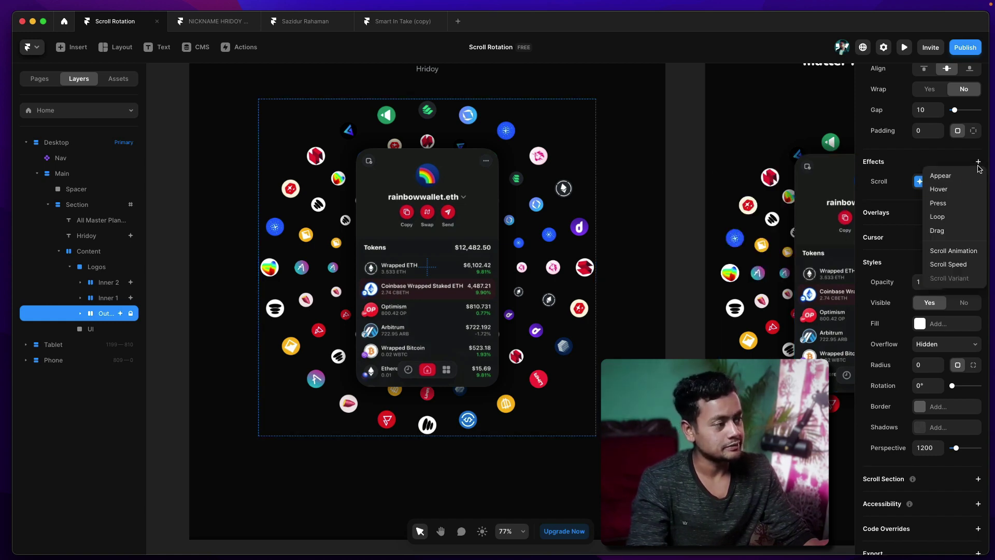
click(949, 251)
click(941, 182)
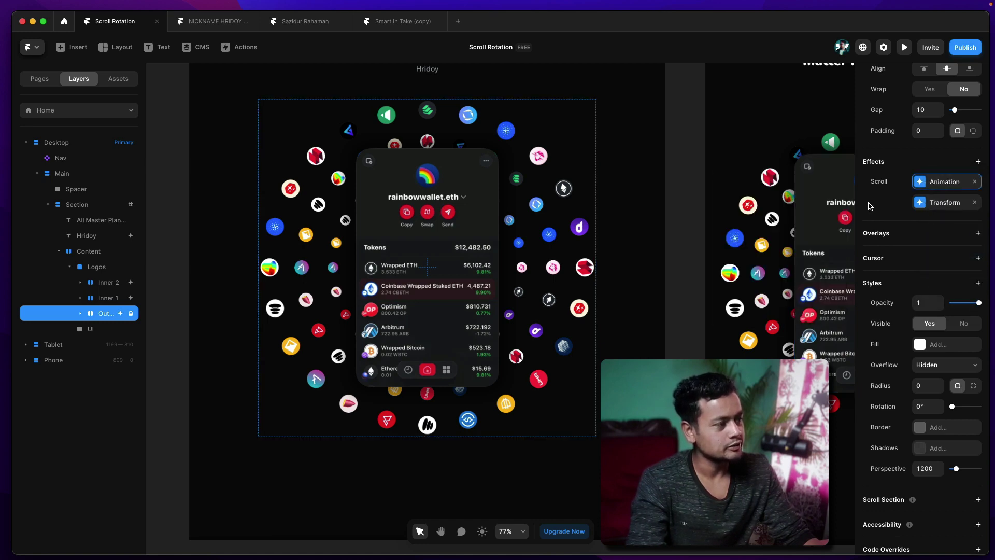
click(942, 182)
click(812, 214)
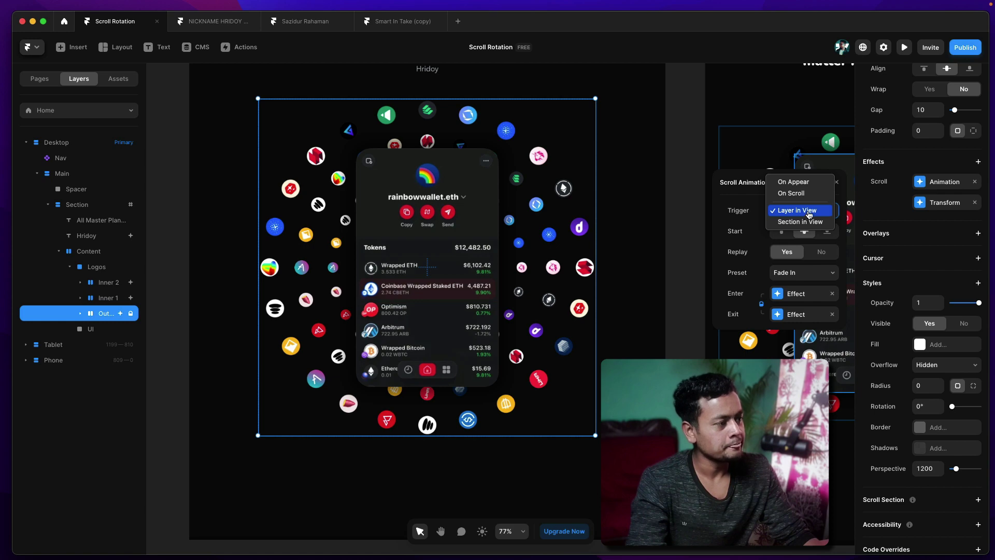
click(940, 203)
click(941, 204)
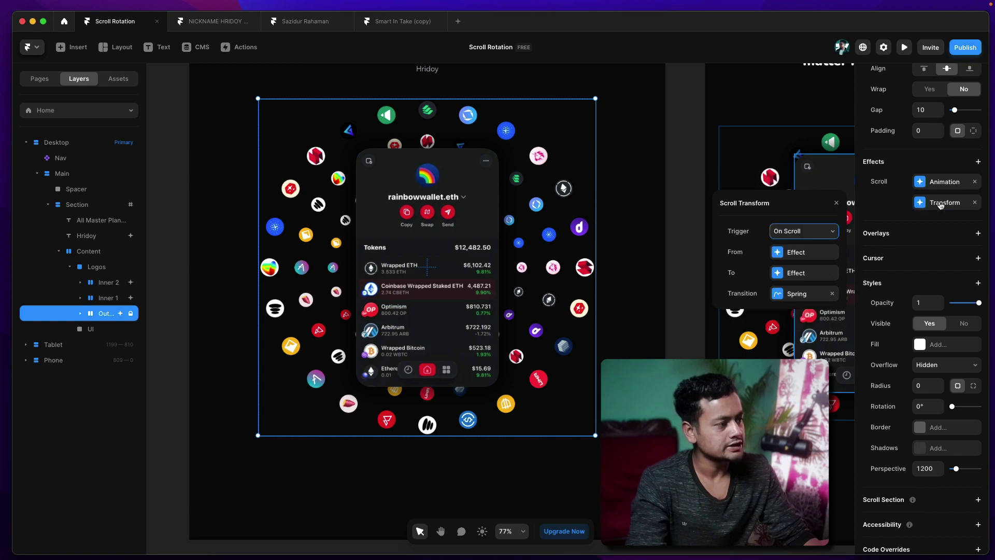
click(974, 182)
- Examine the trigger options and the From effect values of the Outer ring's Scroll Transform
click(933, 182)
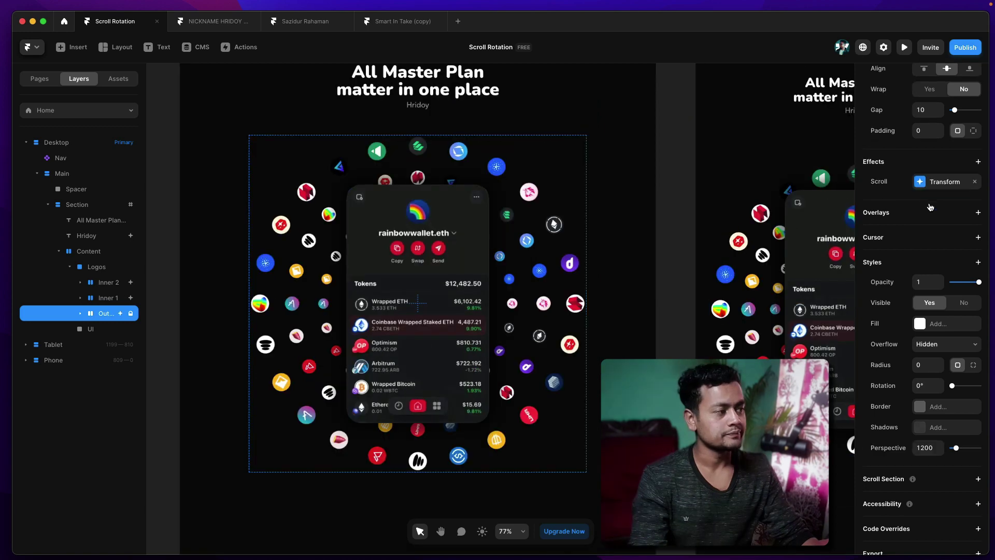
click(940, 182)
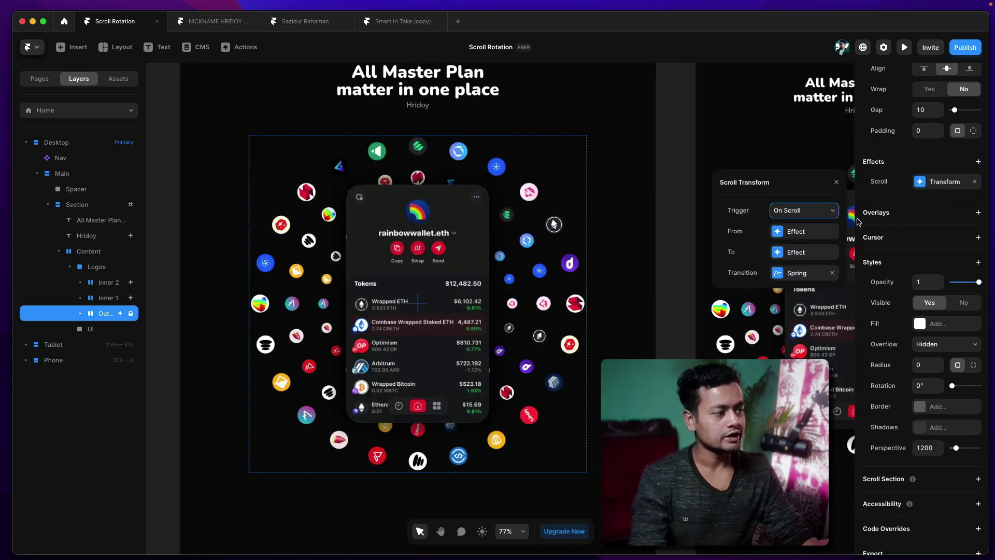
click(811, 214)
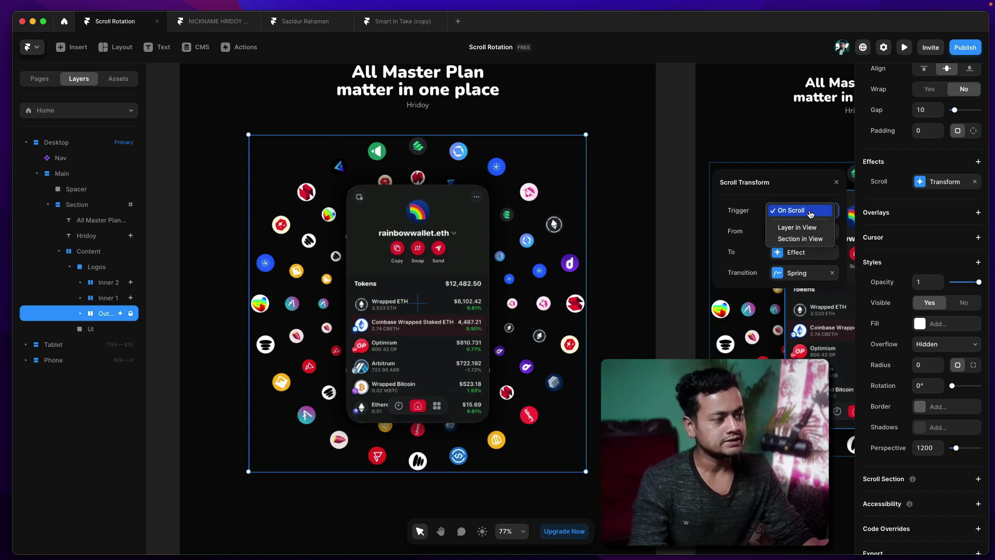
click(791, 203)
click(798, 212)
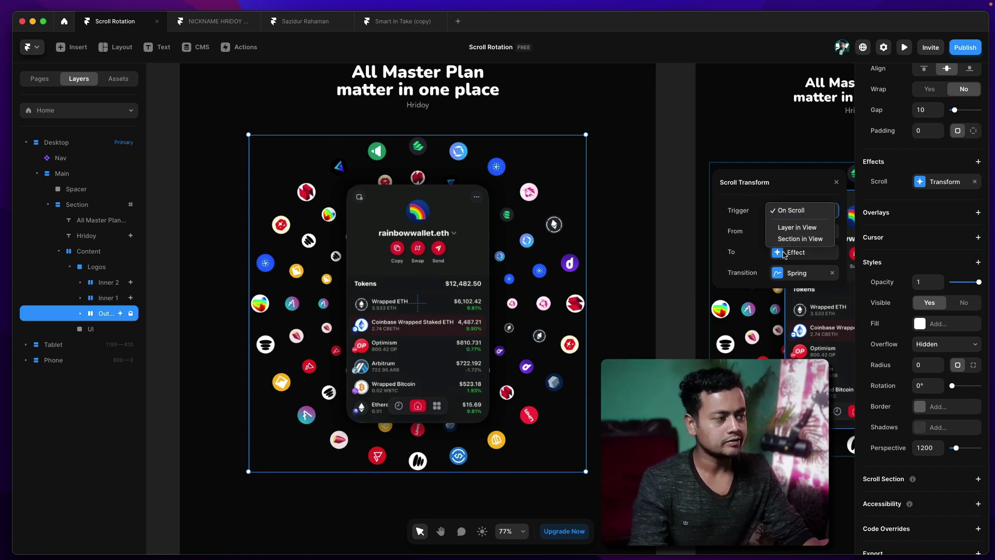
click(756, 239)
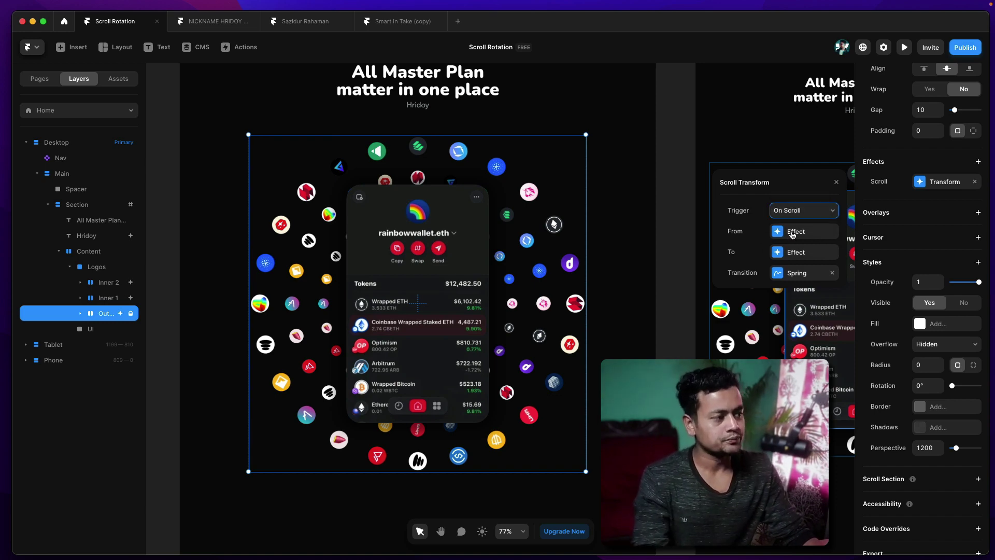
click(792, 233)
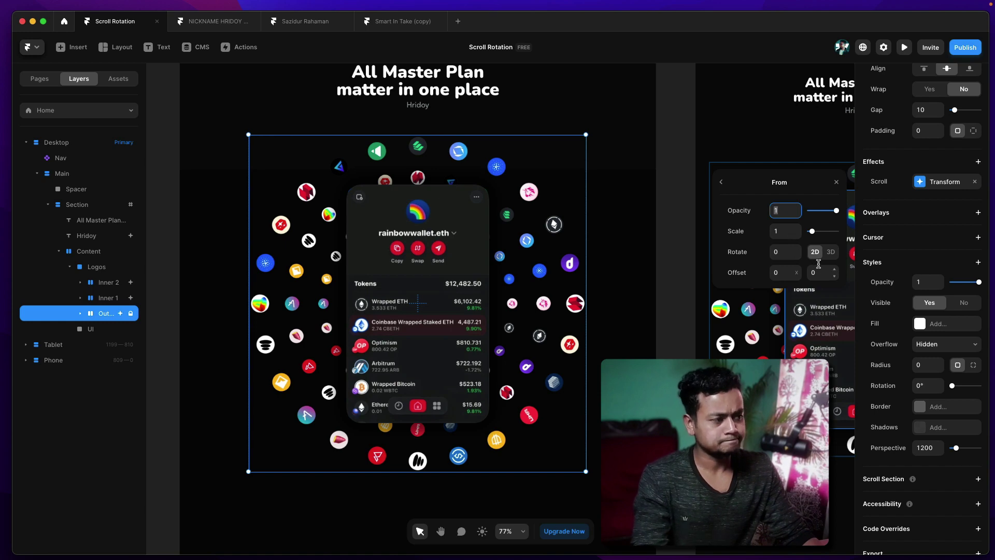
click(719, 181)
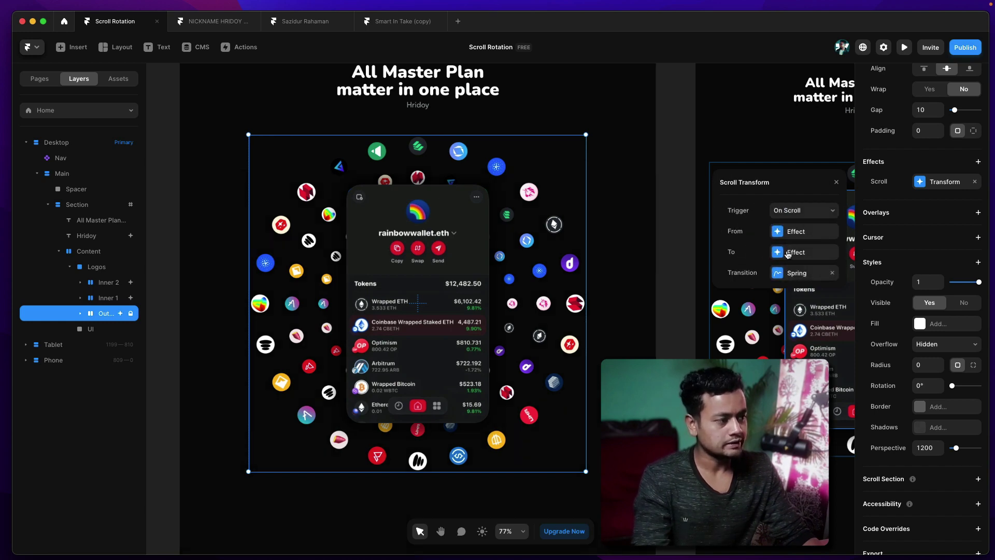
- Set the rotation in the To effect of the Outer ring's Scroll Transform to 100
click(787, 252)
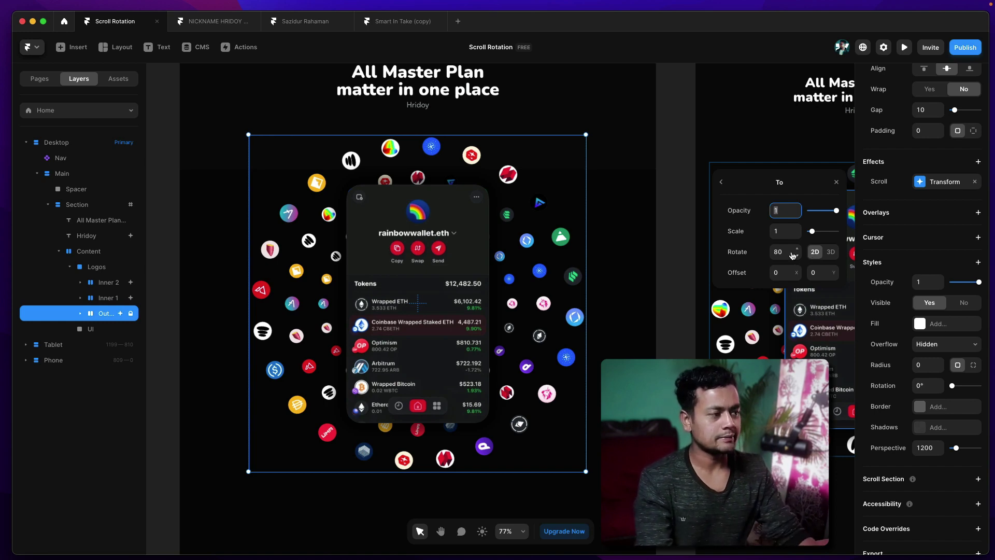
click(791, 252)
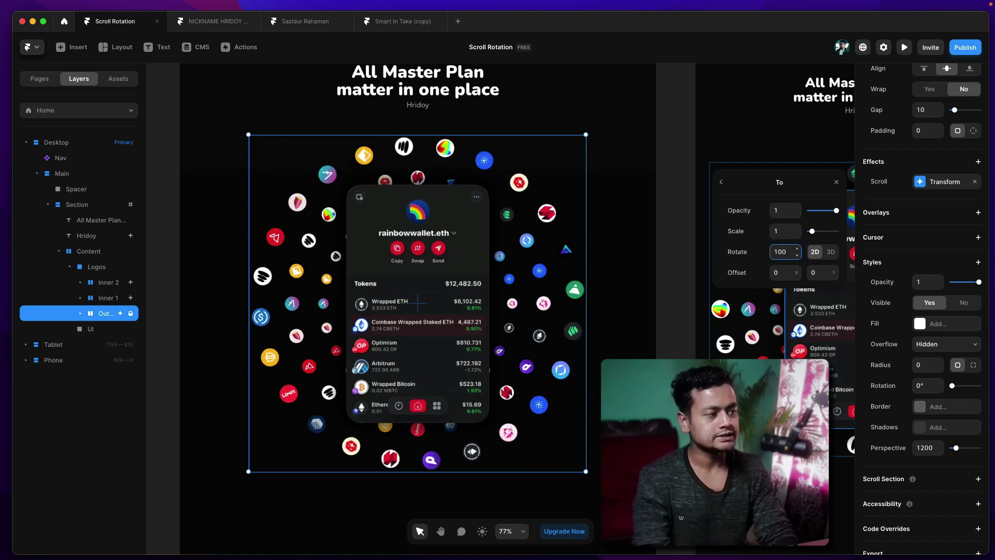
key(Return)
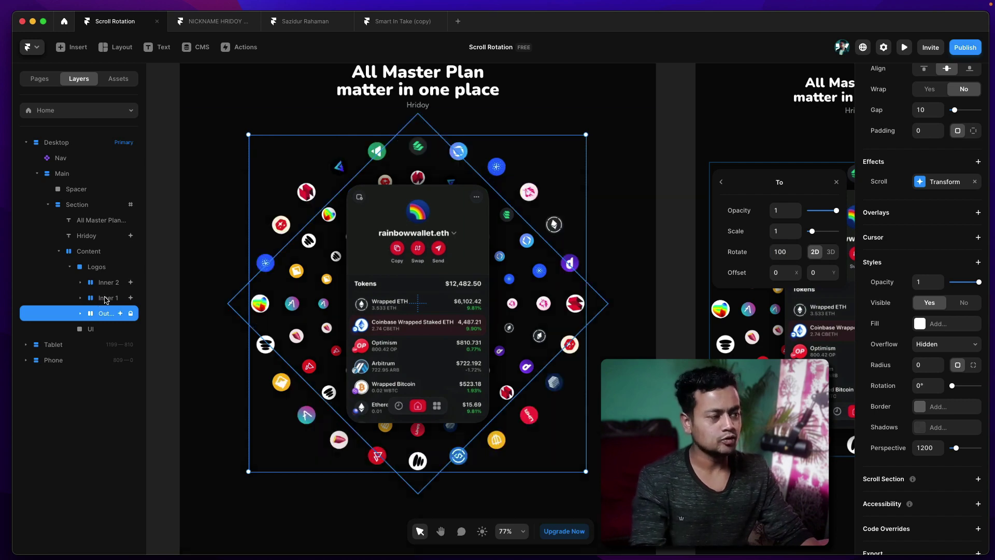
- Set the rotation in the To effect of the Inner 2 ring's Scroll Transform to -40
click(102, 299)
click(96, 327)
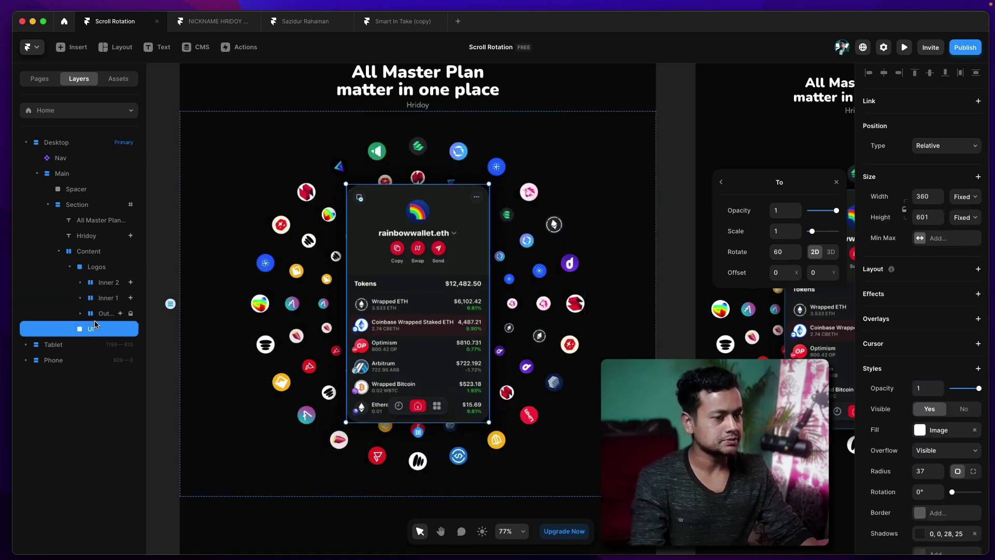
click(107, 300)
click(109, 285)
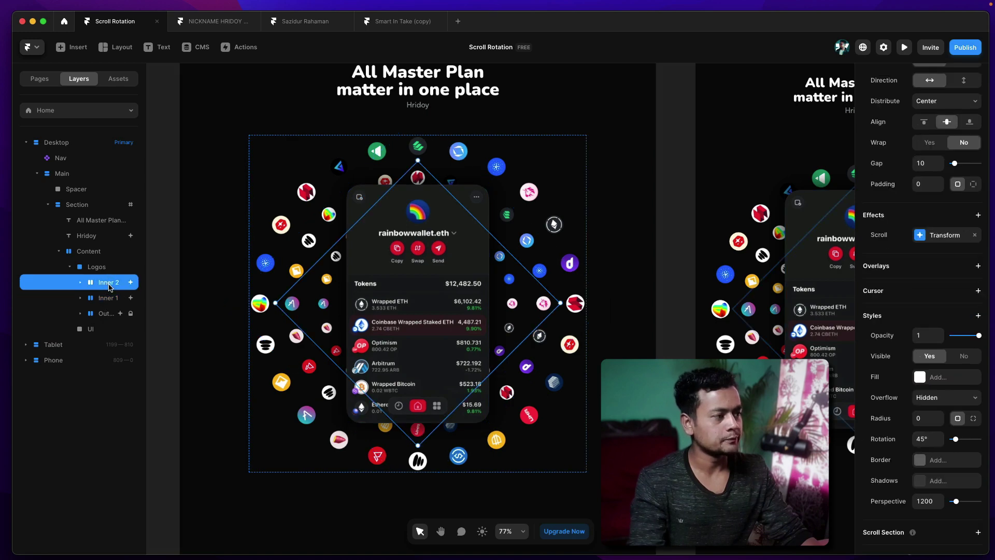
click(940, 235)
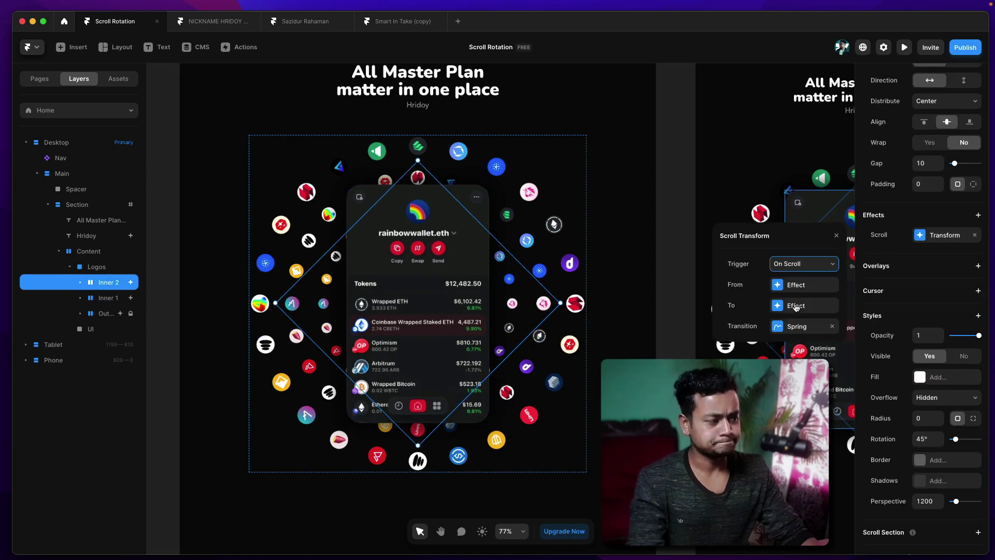
click(785, 285)
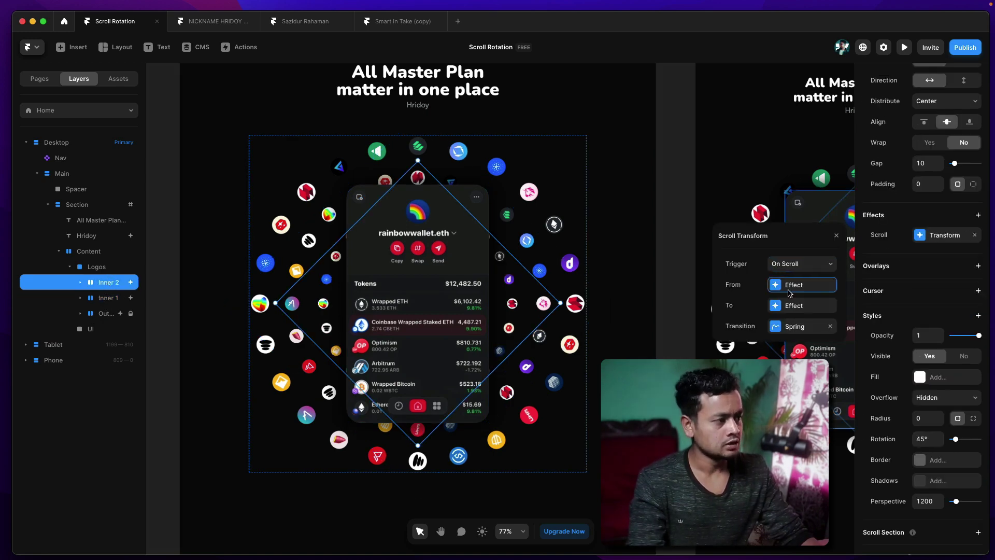
click(721, 235)
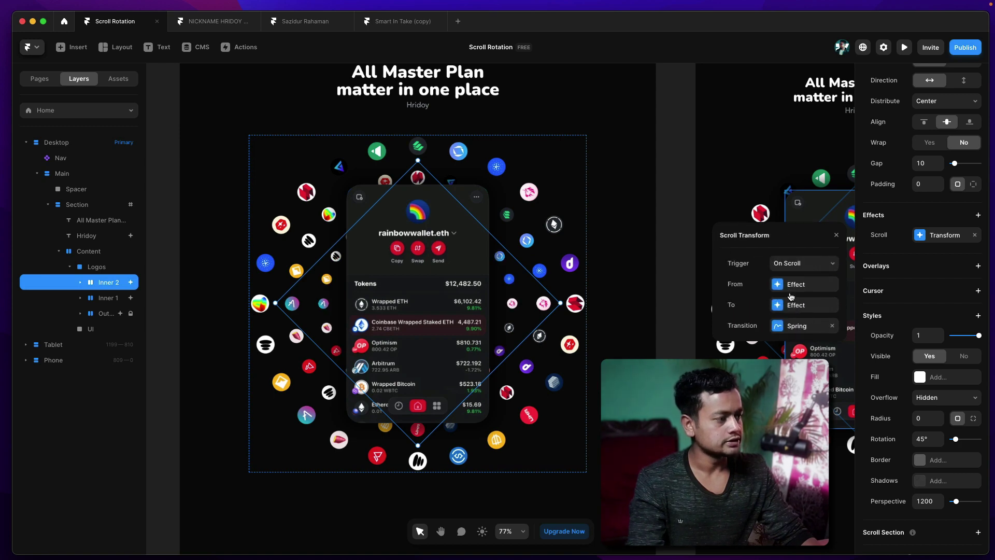
click(785, 302)
click(786, 309)
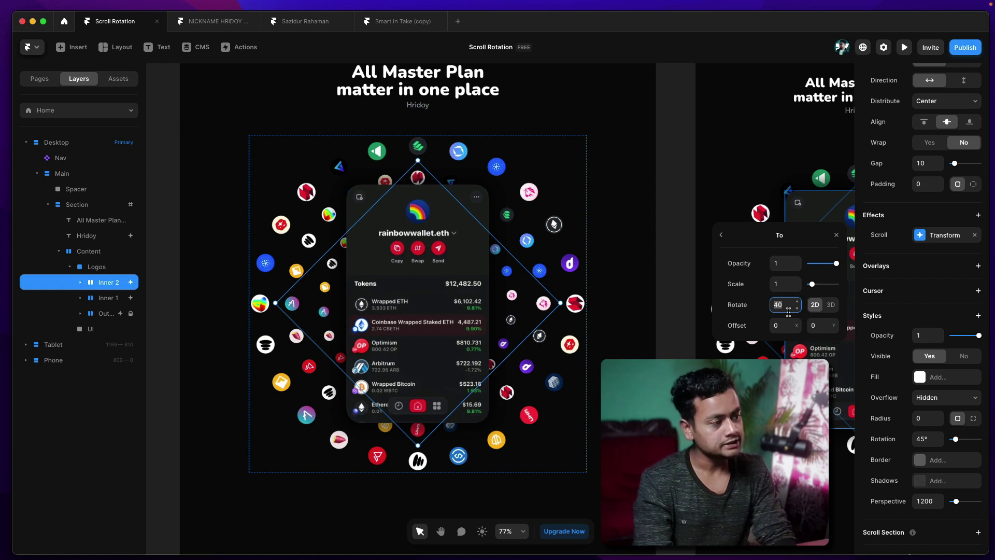
text(-40)
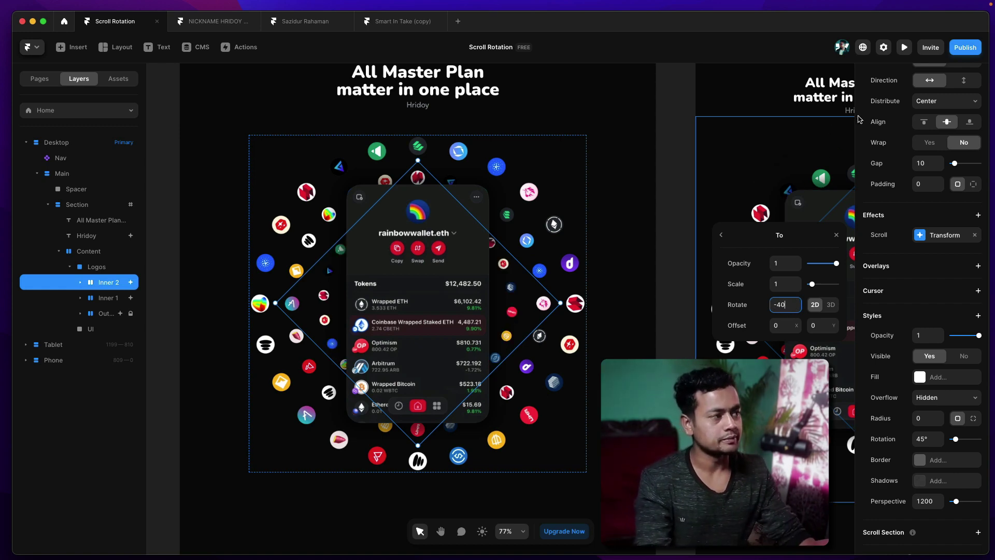
- Preview the Scroll Rotation page, scroll through the rotating logo rings, and return to the canvas
click(904, 48)
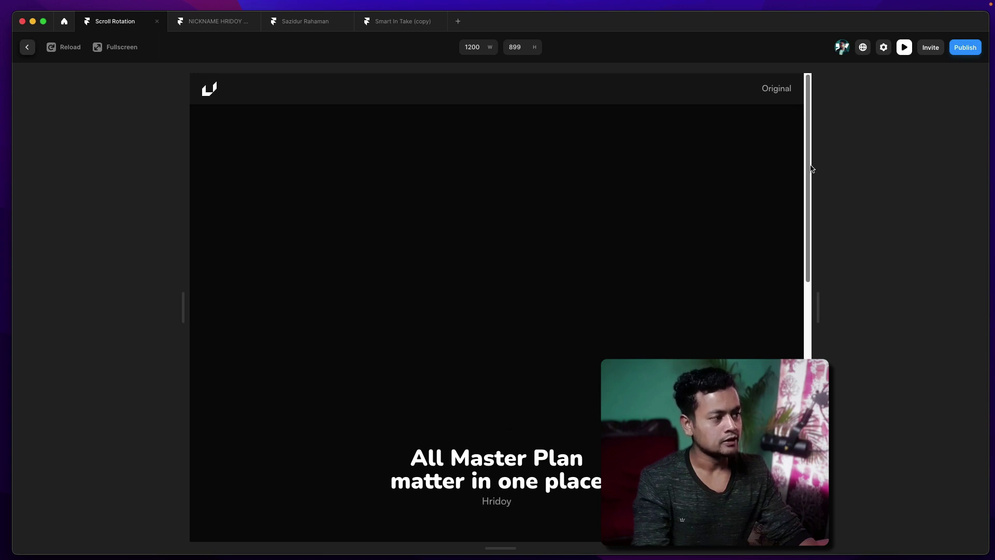
drag(810, 176, 803, 390)
click(904, 48)
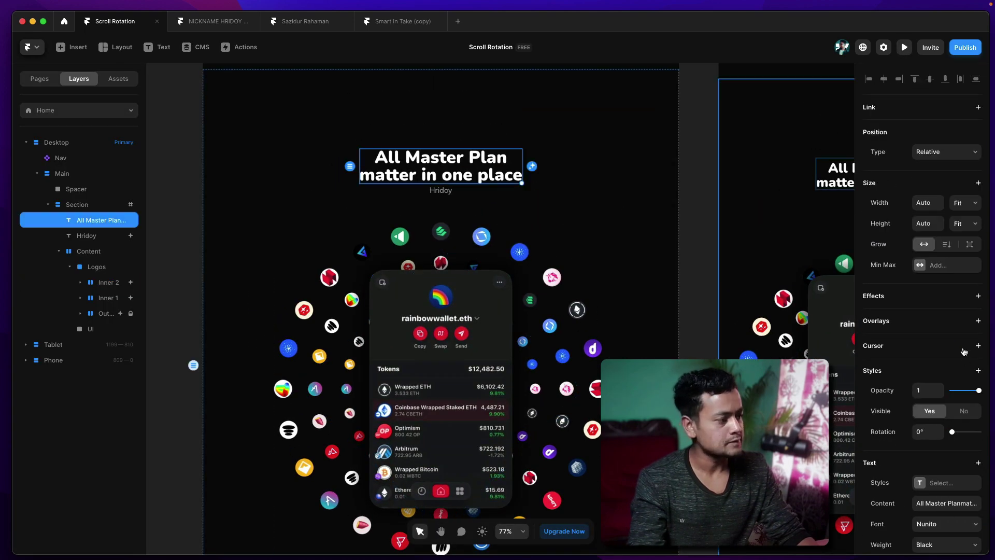
- Review the effect types available for the "All Master Plan" heading and the Outer ring
click(945, 303)
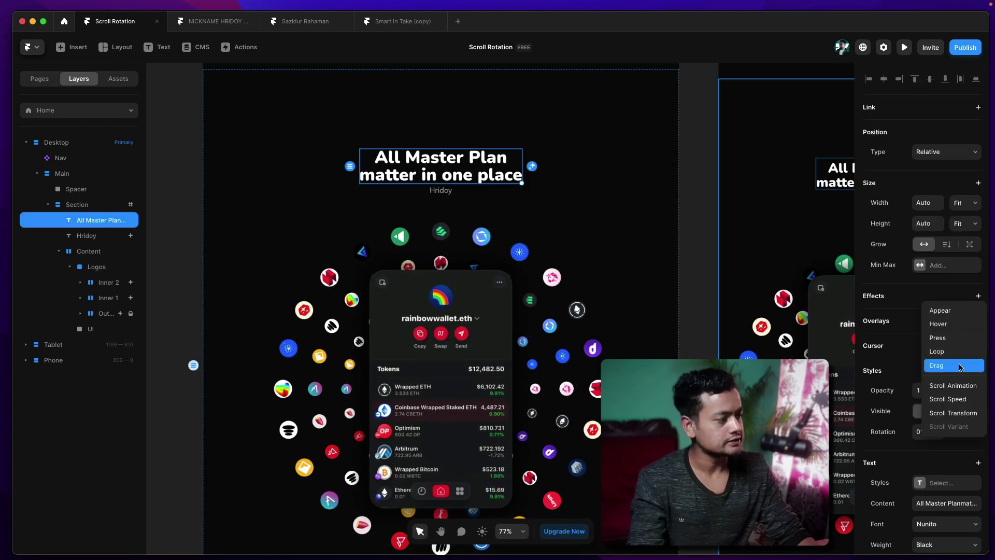
click(951, 414)
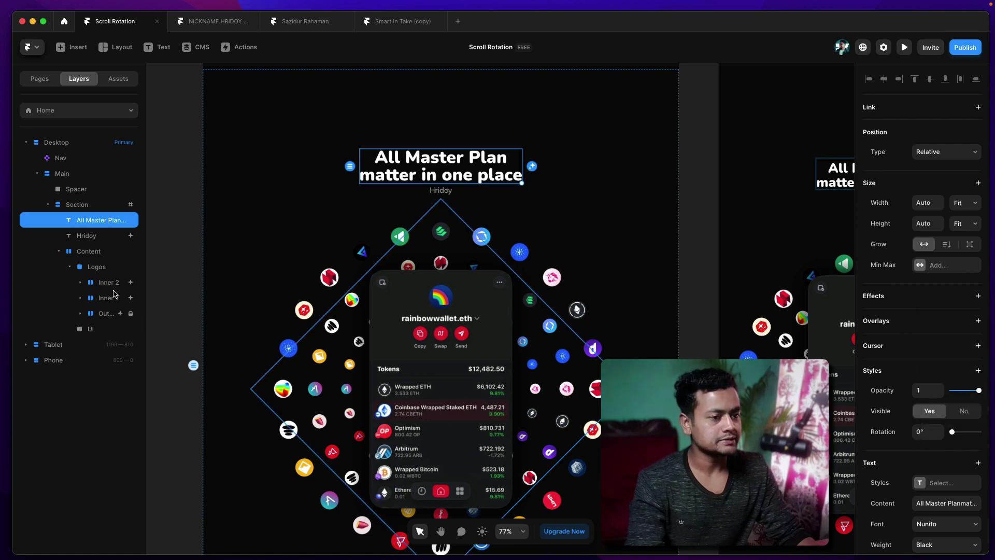
click(106, 314)
click(958, 191)
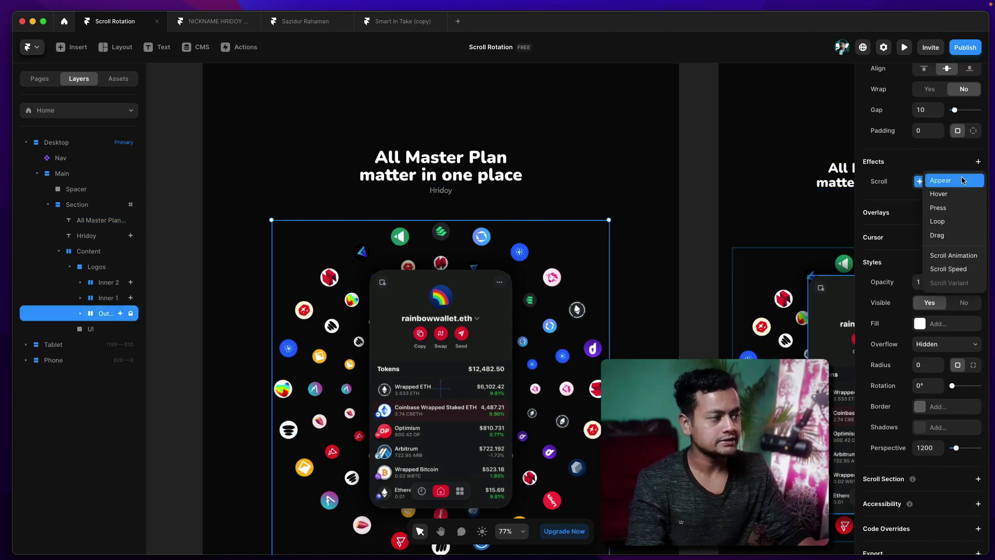
click(697, 207)
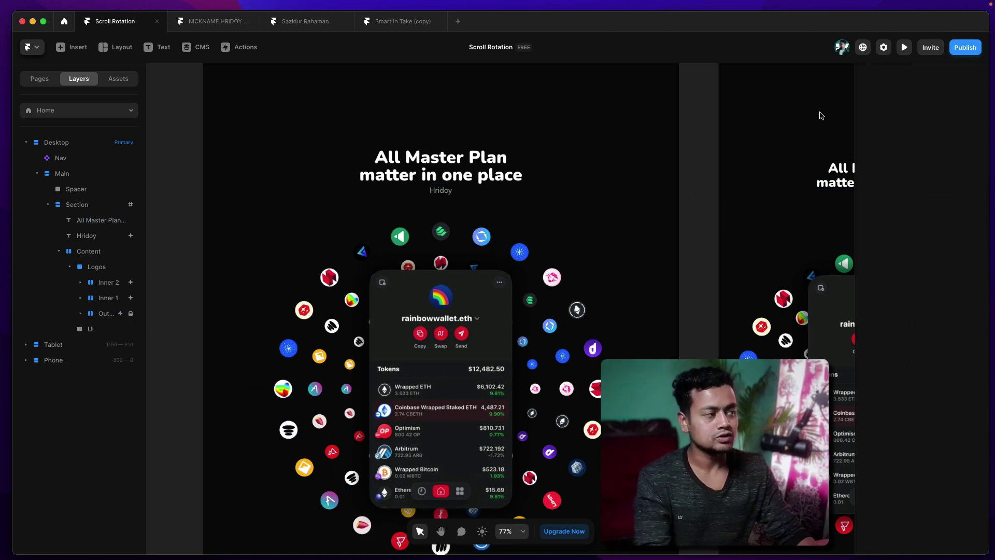
- Preview the page again and scroll down to watch the logo rings rotate around the wallet card
click(904, 47)
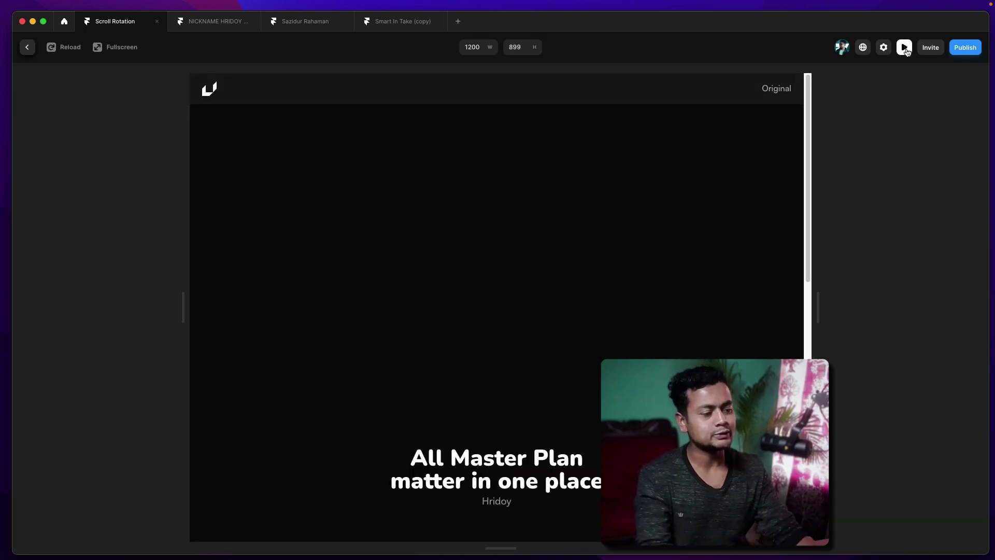
scroll(763, 126, down, 3)
scroll(750, 245, down, 5)
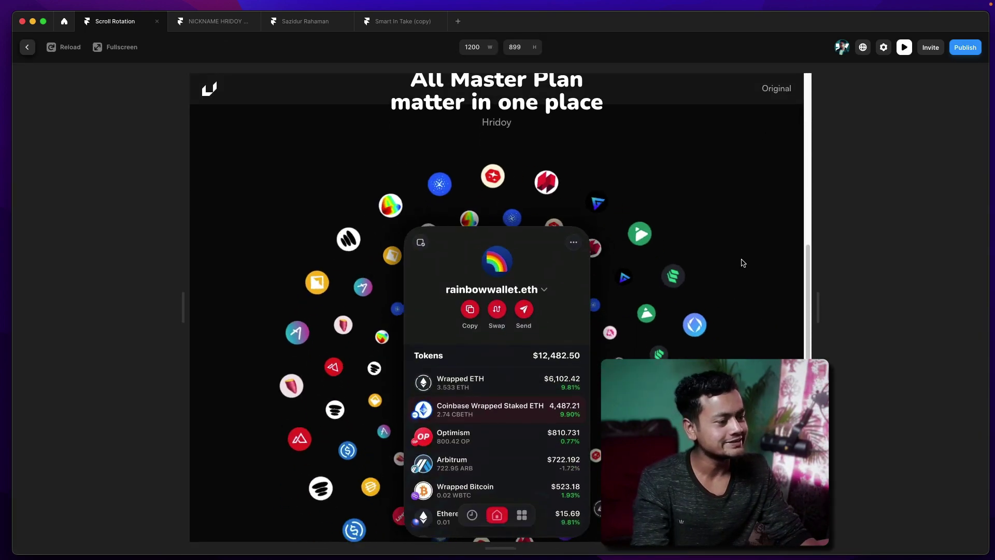
scroll(562, 217, down, 2)
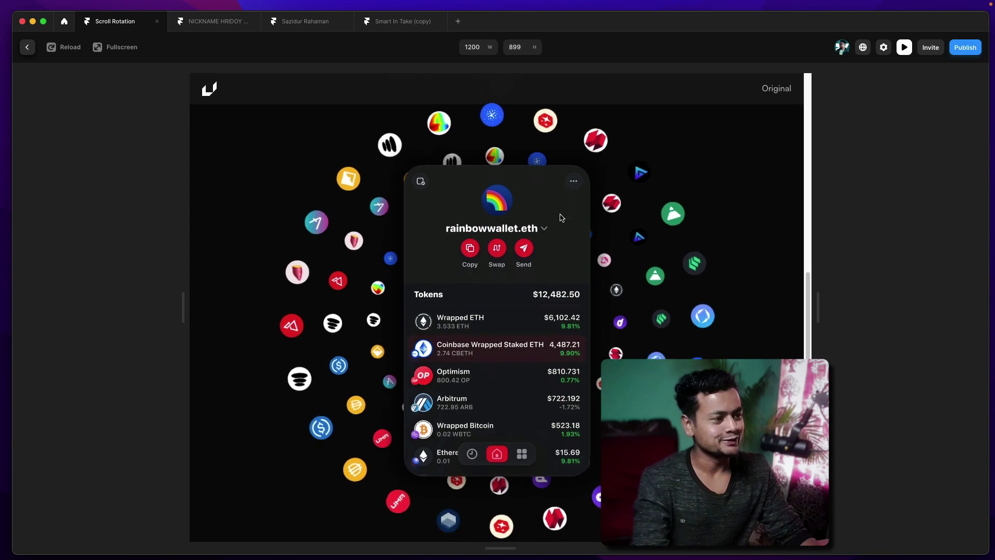
- Switch to the portfolio website project, replay its preview to watch the appear animations, and return to the canvas
click(213, 21)
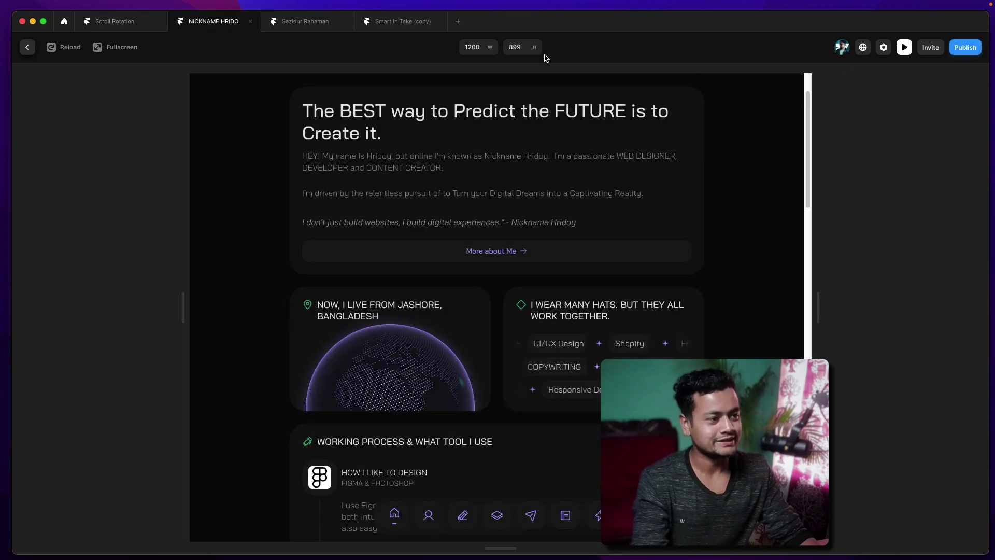
click(904, 47)
click(904, 48)
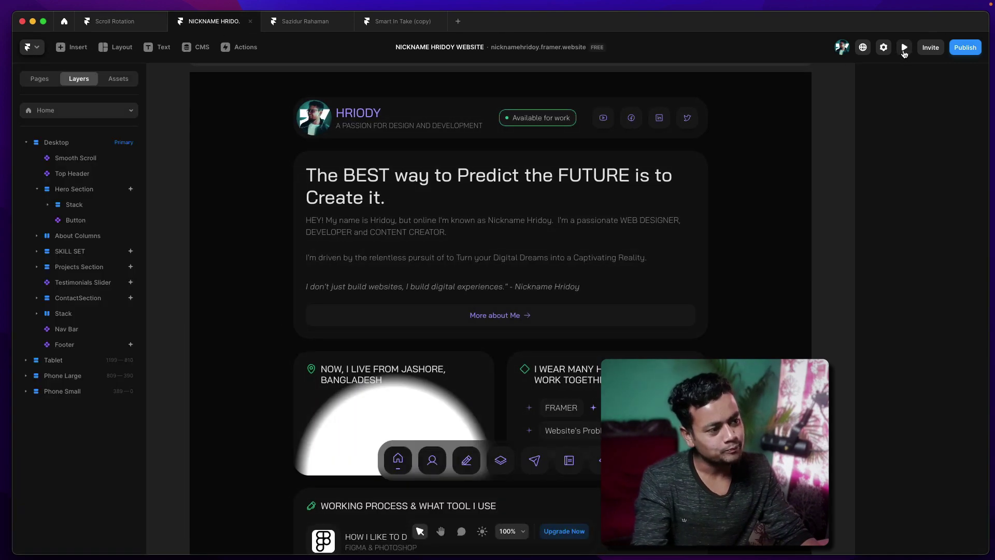
click(904, 47)
click(904, 47)
click(904, 47)
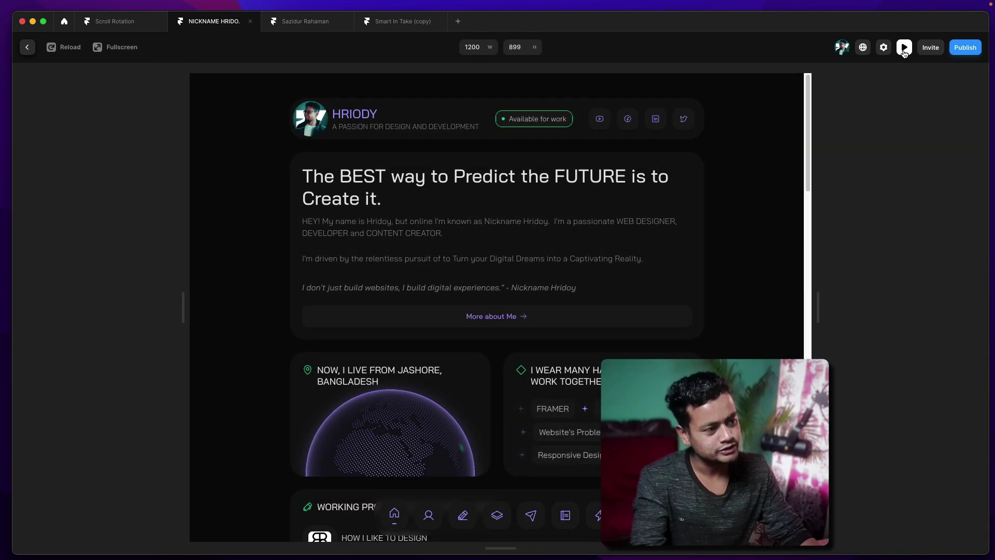
click(904, 48)
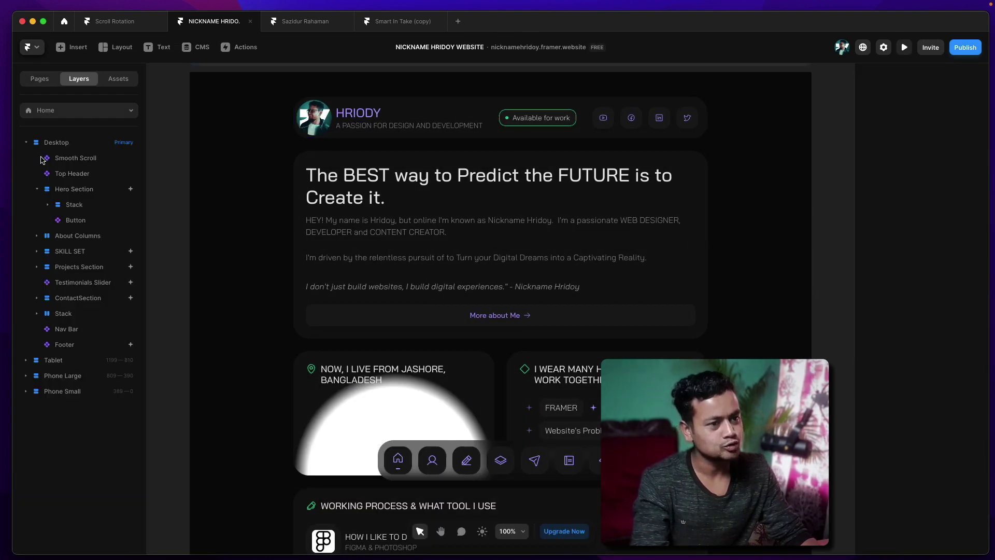
- Inspect the Desktop breakpoint's layers, view the Top Header component with its Appear effect, and return to the Home page
click(26, 142)
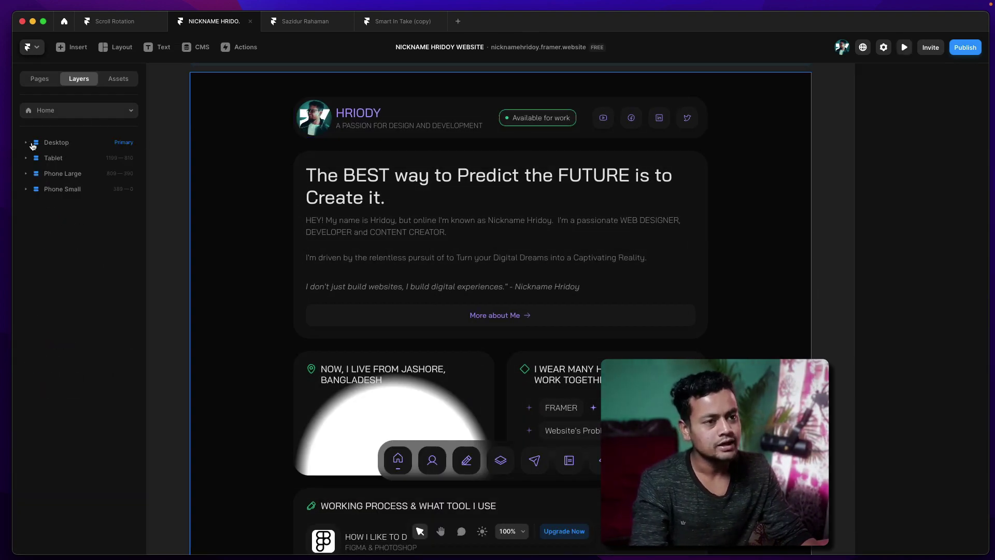
click(26, 142)
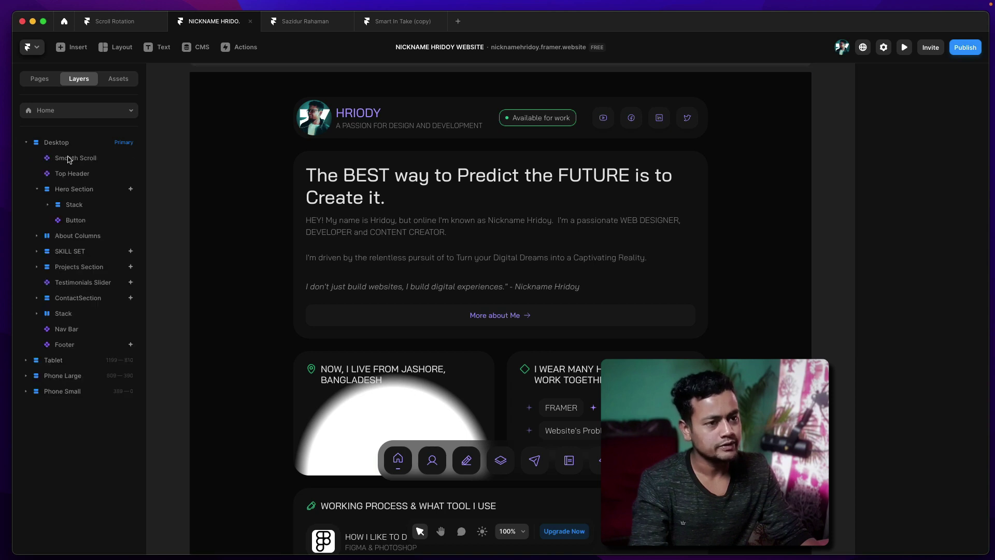
click(257, 215)
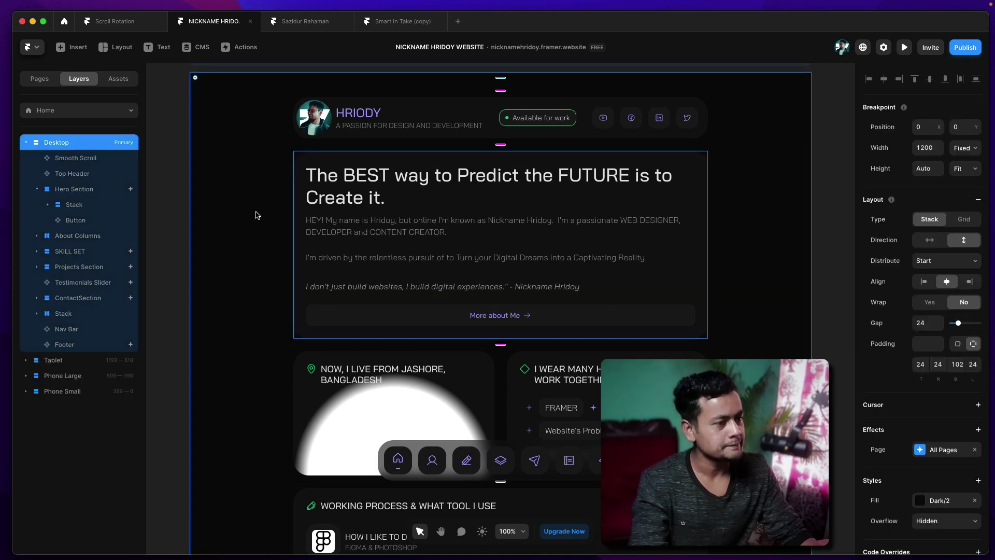
double_click(368, 130)
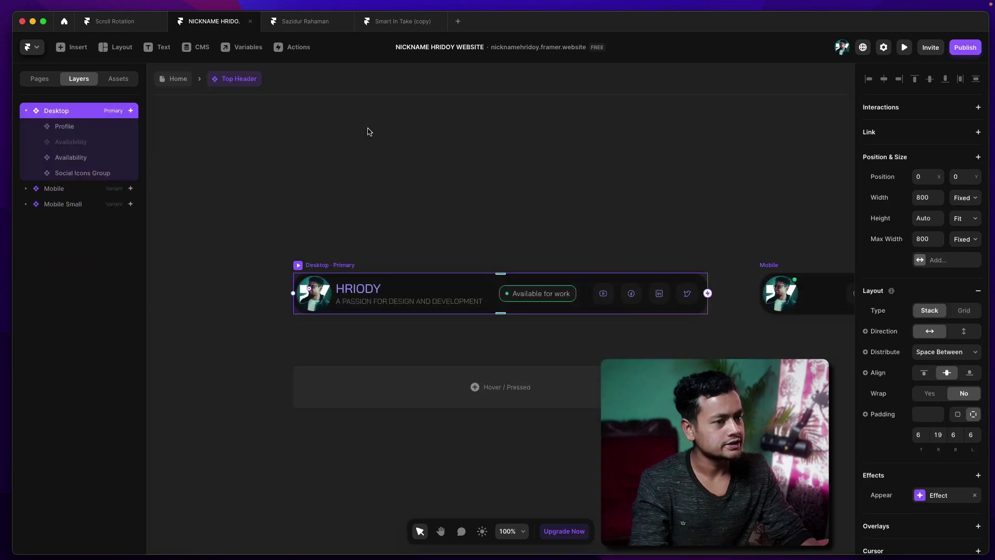
click(189, 82)
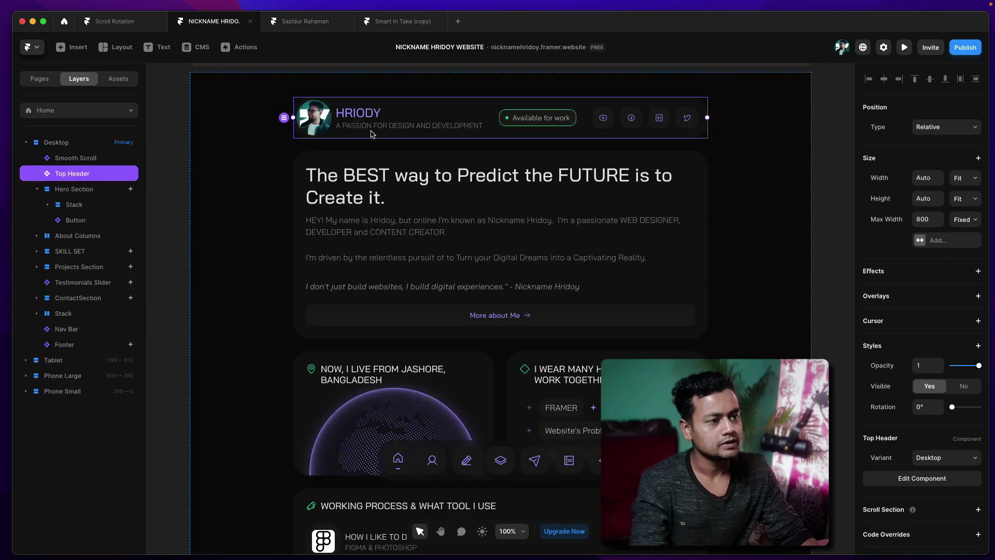
- Open the Hero Section's Appear effect and examine its trigger and preset options
click(43, 190)
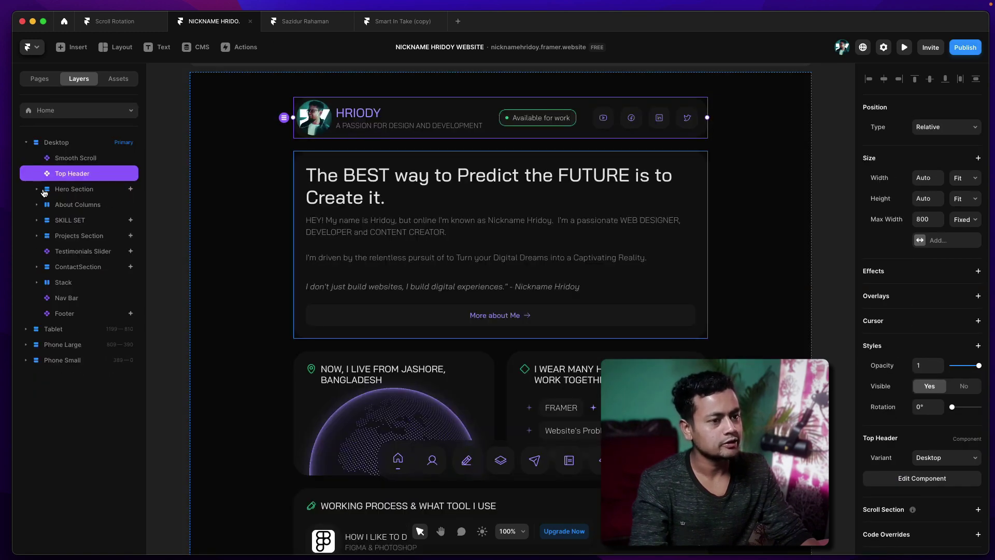
click(75, 190)
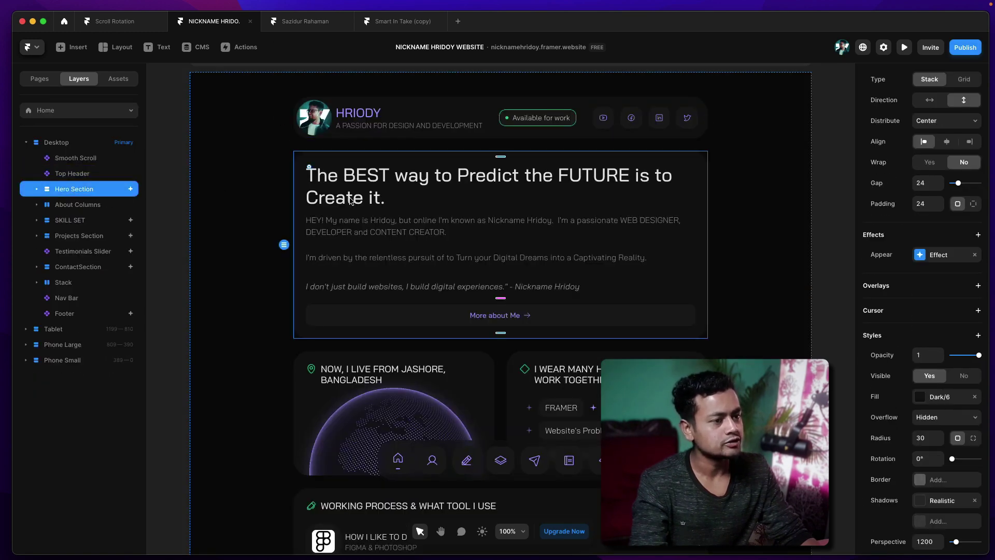
click(951, 254)
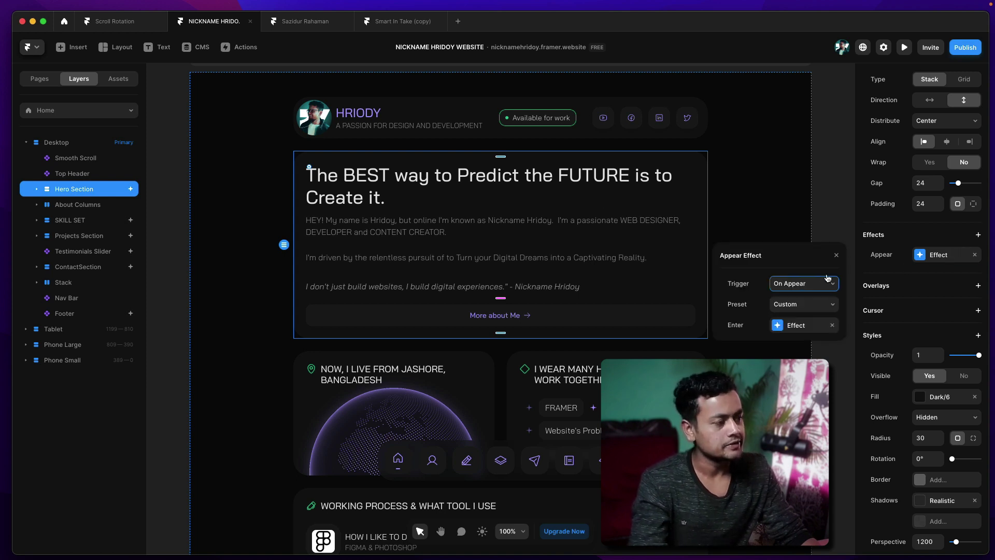
click(788, 285)
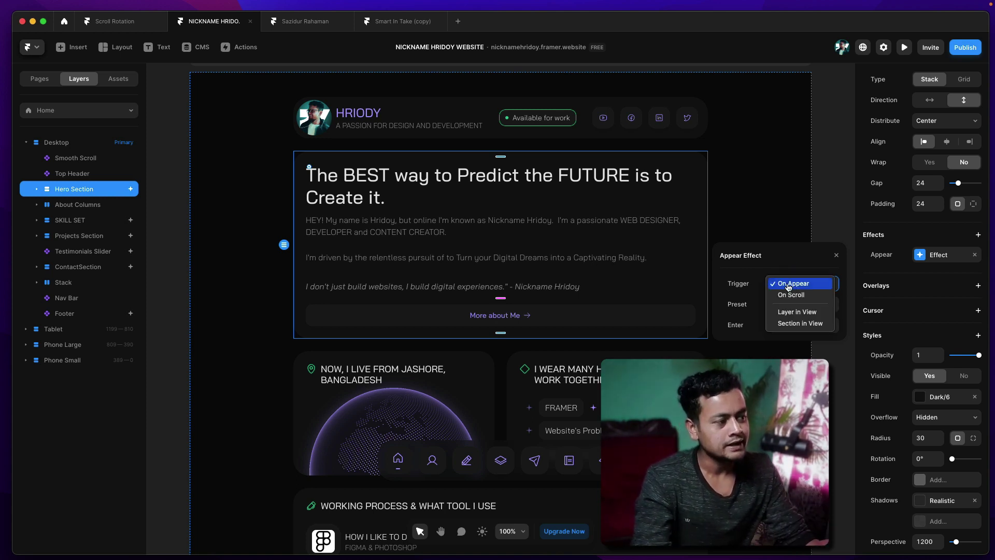
click(744, 286)
click(801, 302)
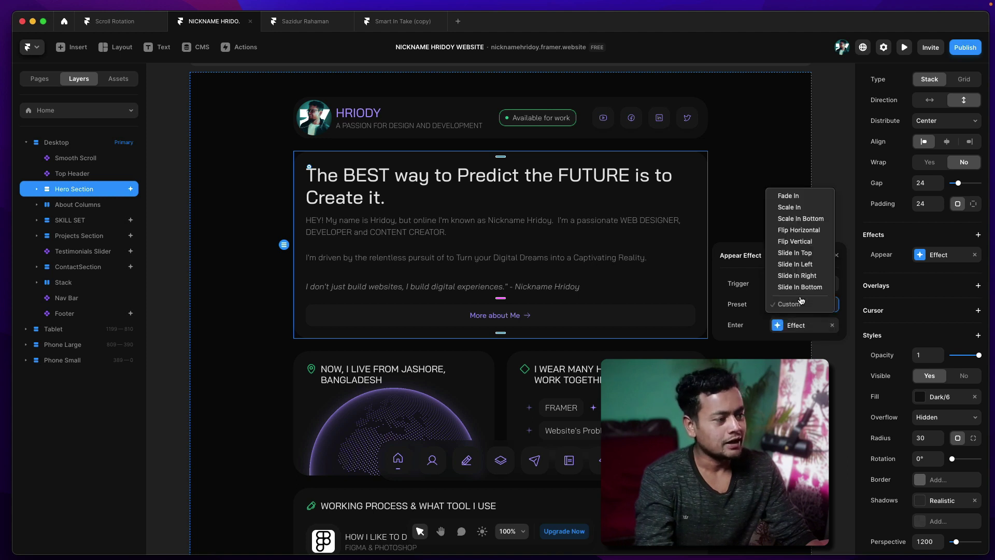
click(750, 303)
- Set the transition of the Hero Section's Enter effect to Ease and bend its curve with the upper handle
click(784, 325)
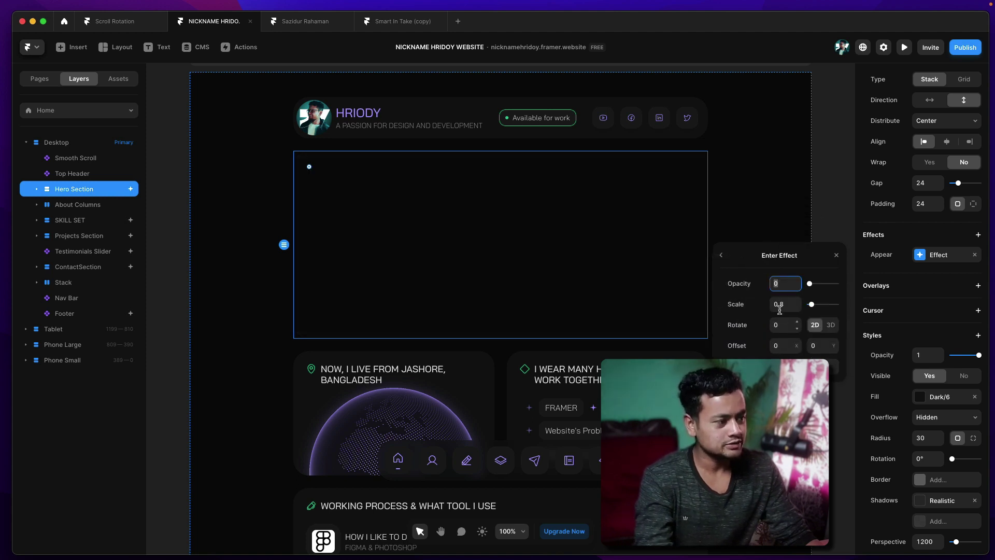
click(803, 366)
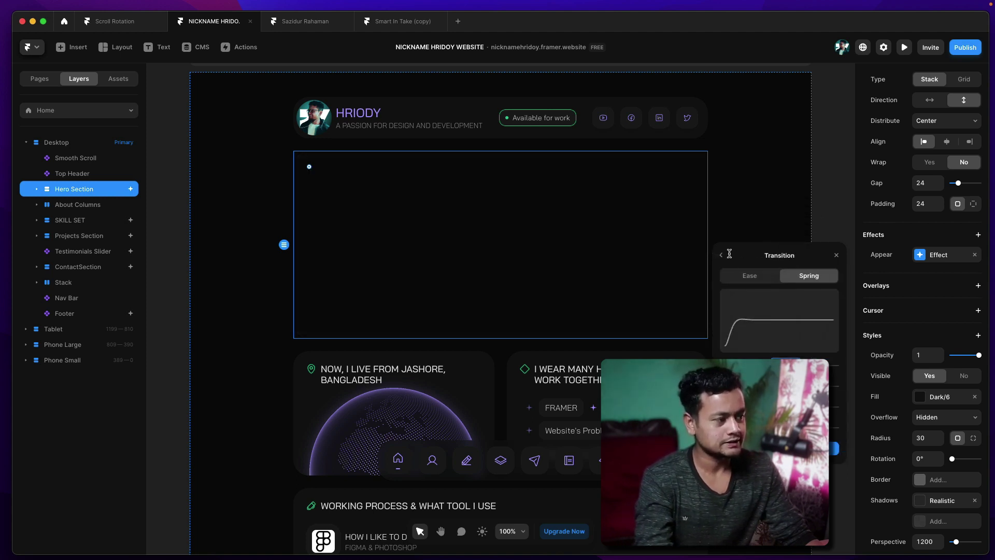
click(723, 254)
click(803, 366)
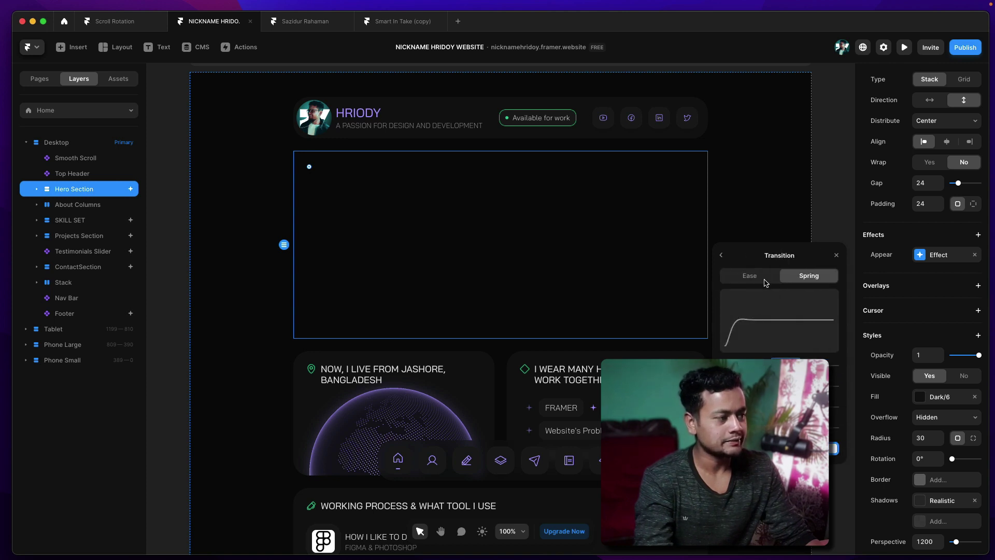
click(756, 278)
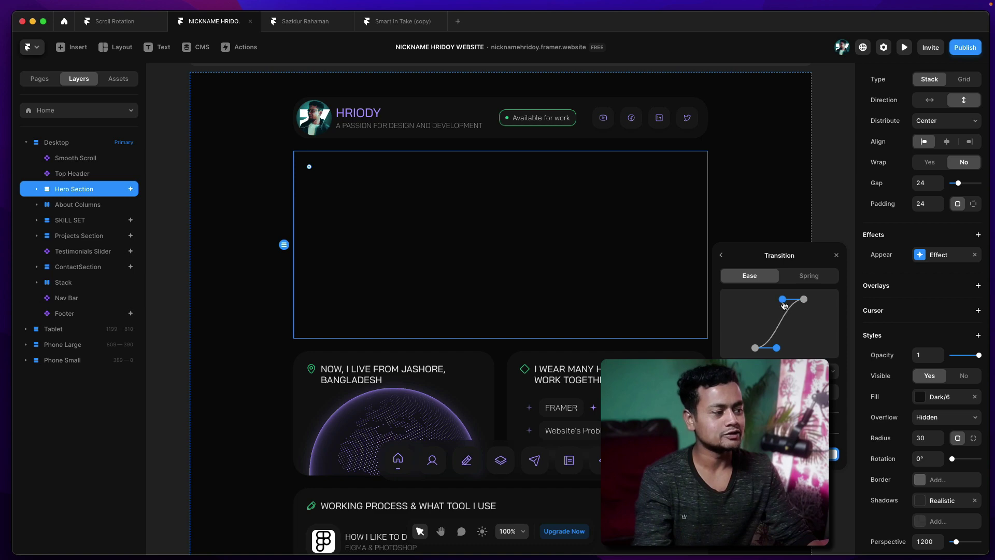
drag(784, 304, 767, 289)
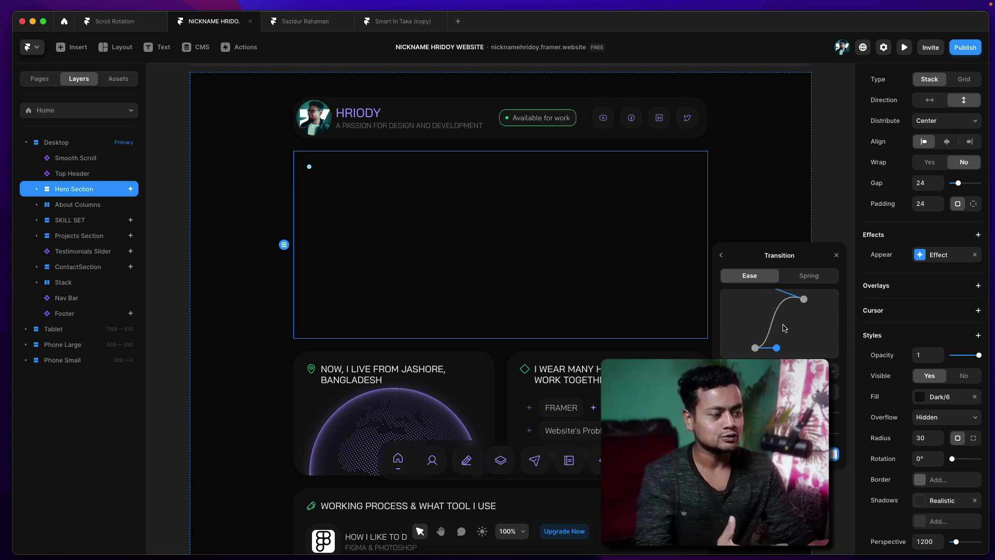
- Try the Ease In curve for the Hero Section's Enter effect transition and preview the page
click(905, 47)
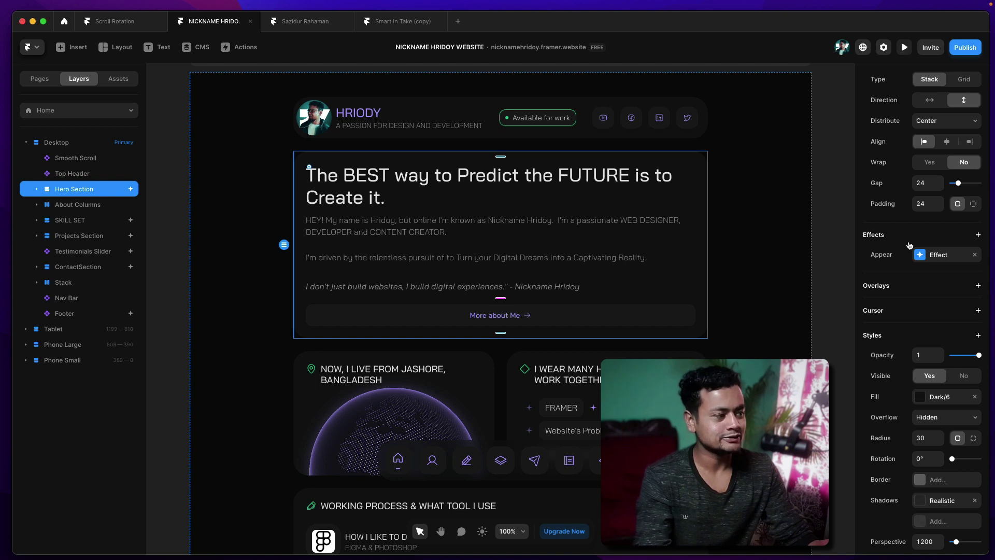
click(935, 254)
click(789, 326)
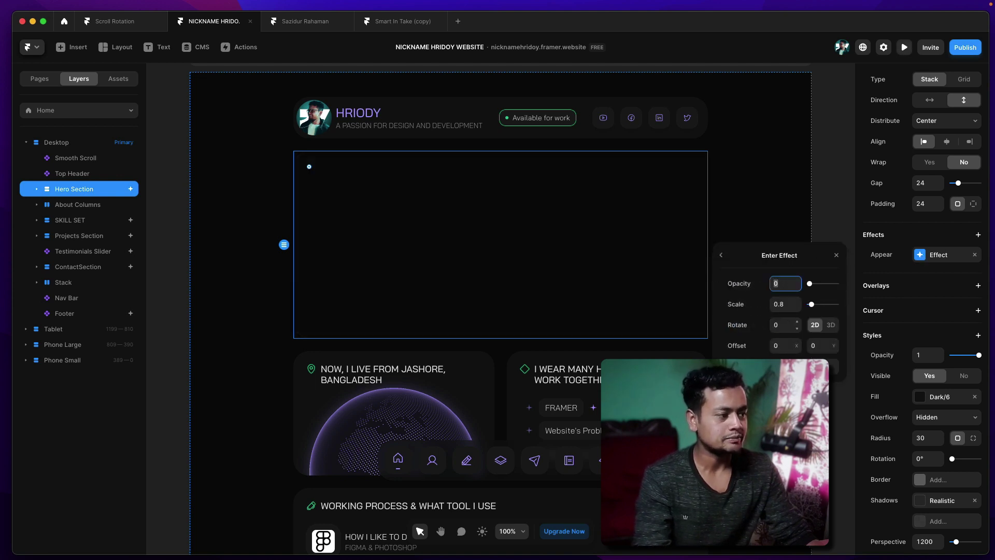
click(789, 366)
click(800, 371)
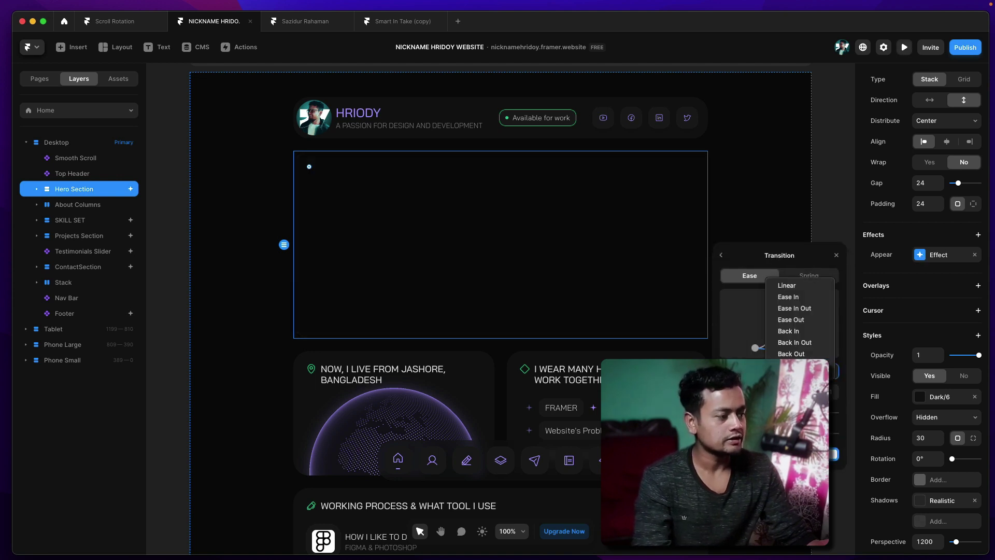
click(805, 299)
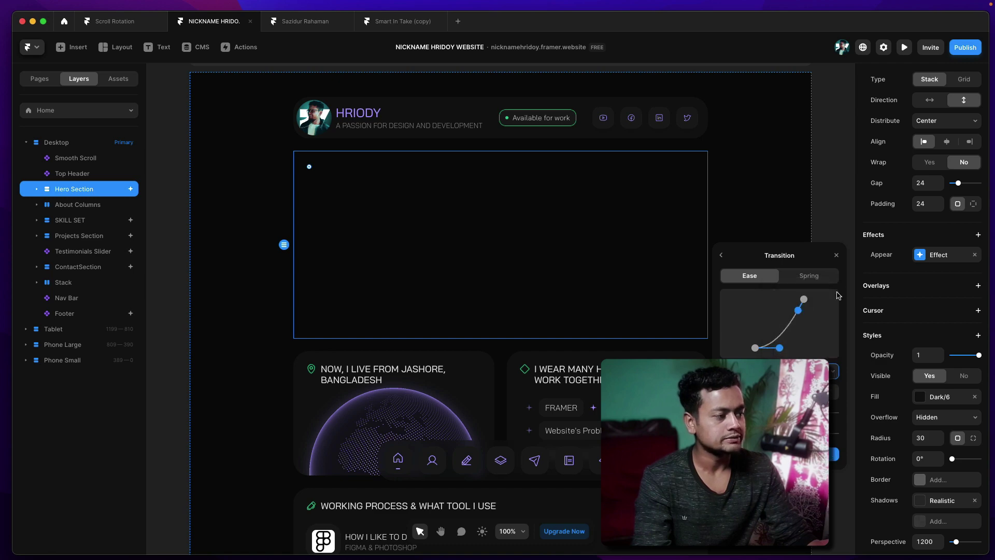
click(910, 50)
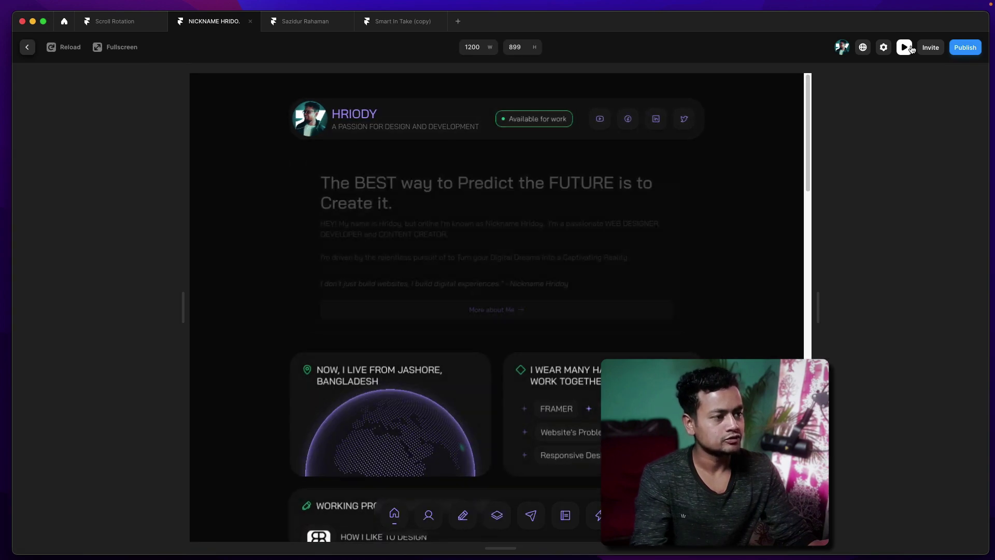
- Set the curve of the Hero Section's Enter effect transition to Ease In Out
click(939, 254)
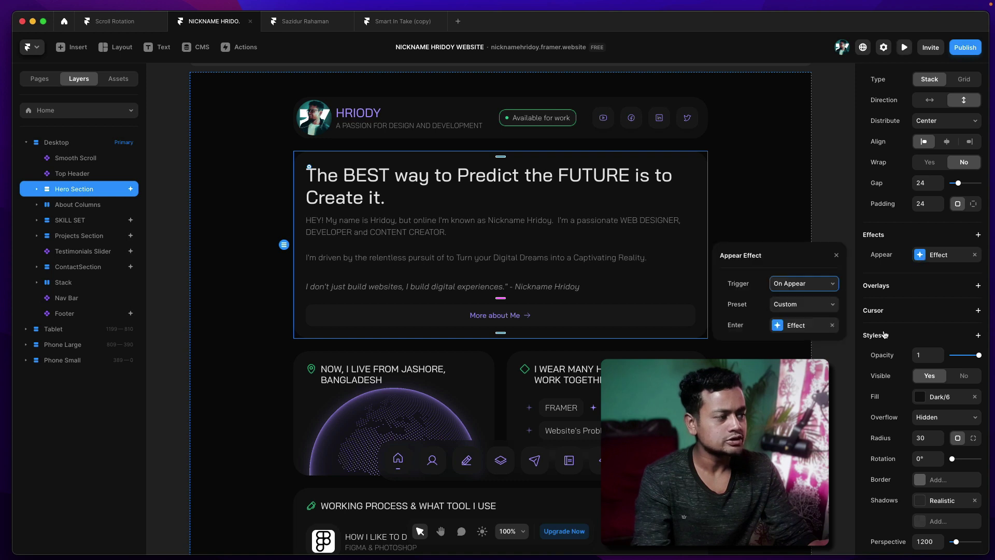
click(795, 324)
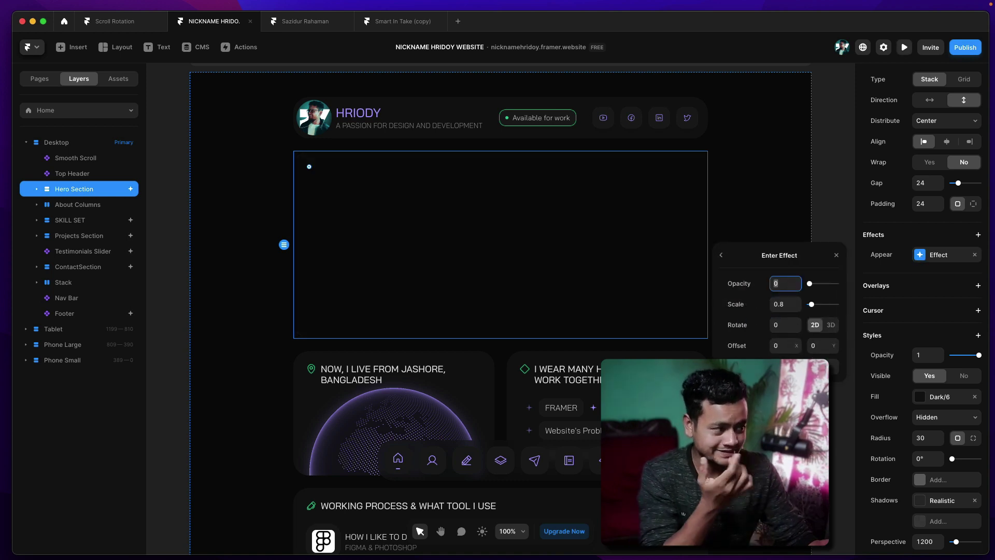
click(801, 371)
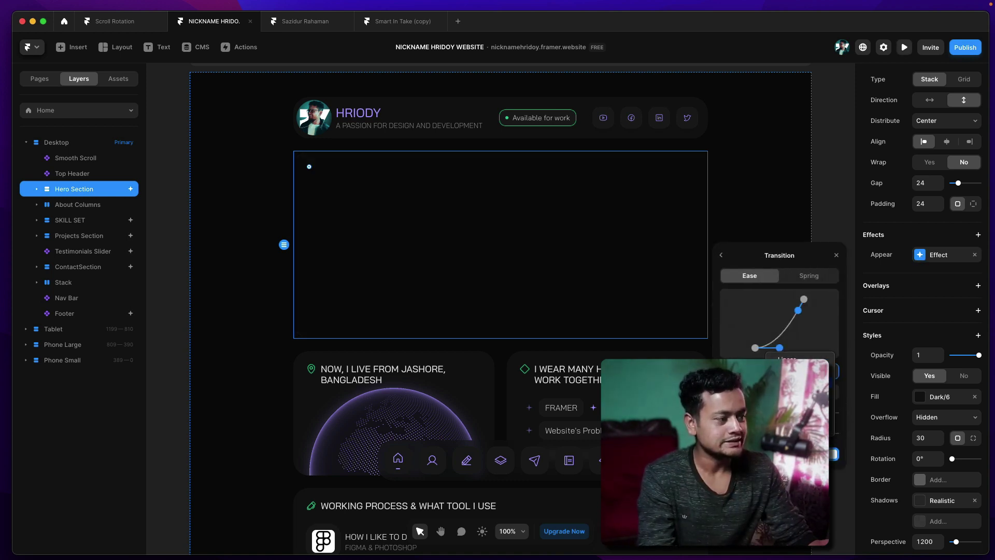
click(808, 393)
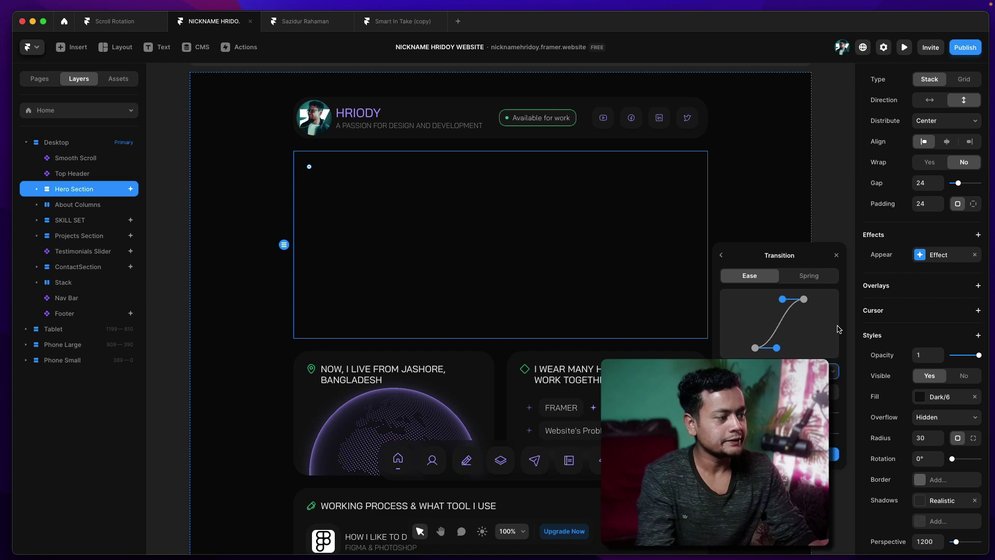
- Replay the page preview, look through it to the working process section, and return to the canvas
click(905, 50)
click(905, 50)
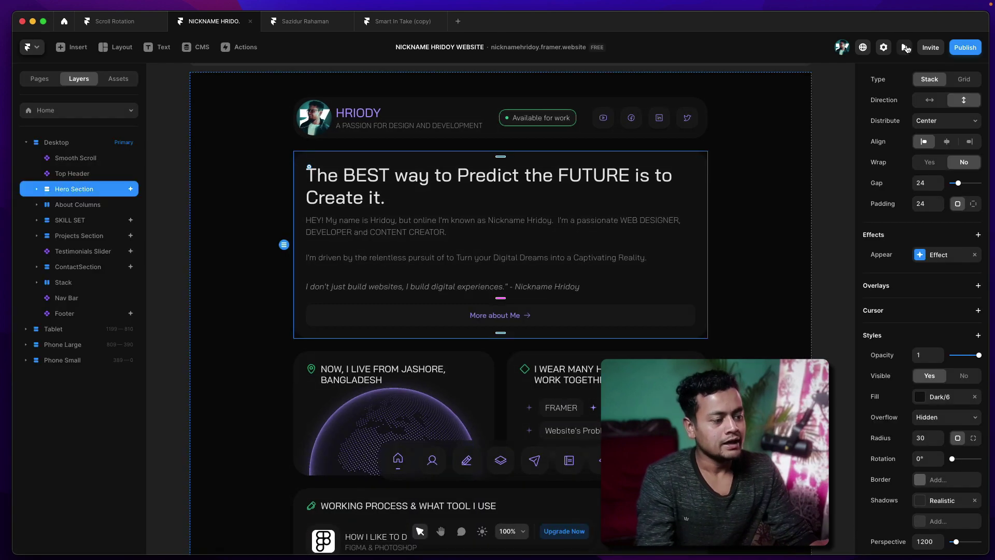
click(904, 48)
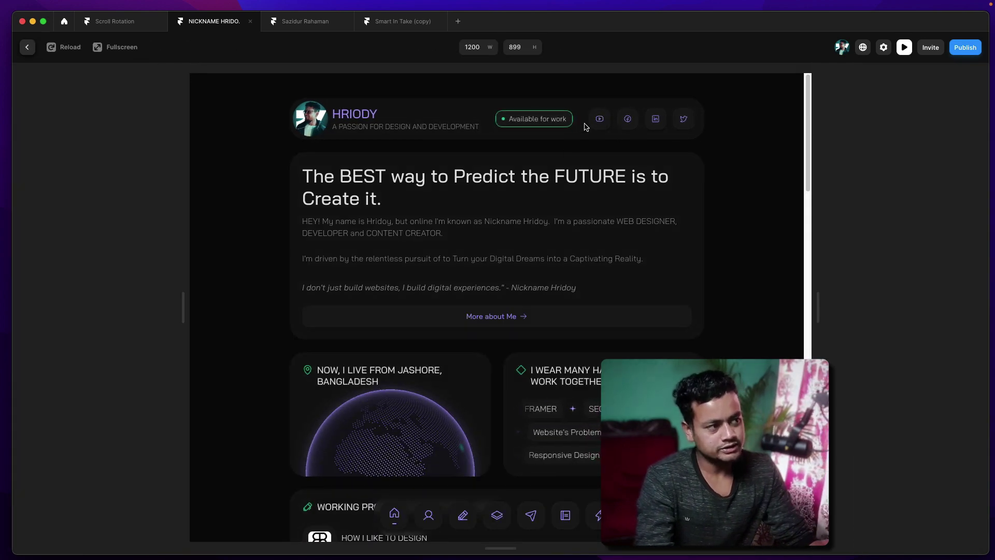
scroll(491, 327, down, 2)
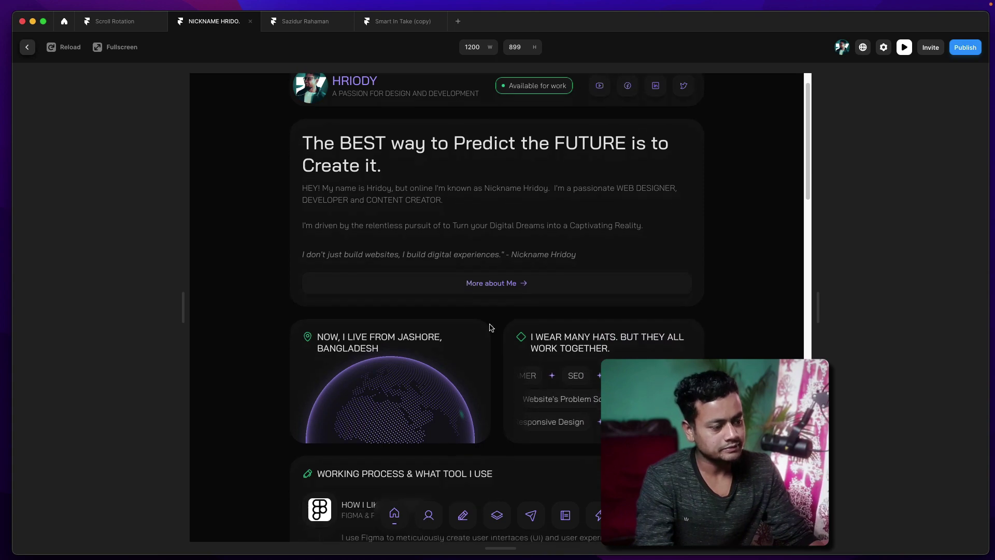
scroll(432, 434, down, 5)
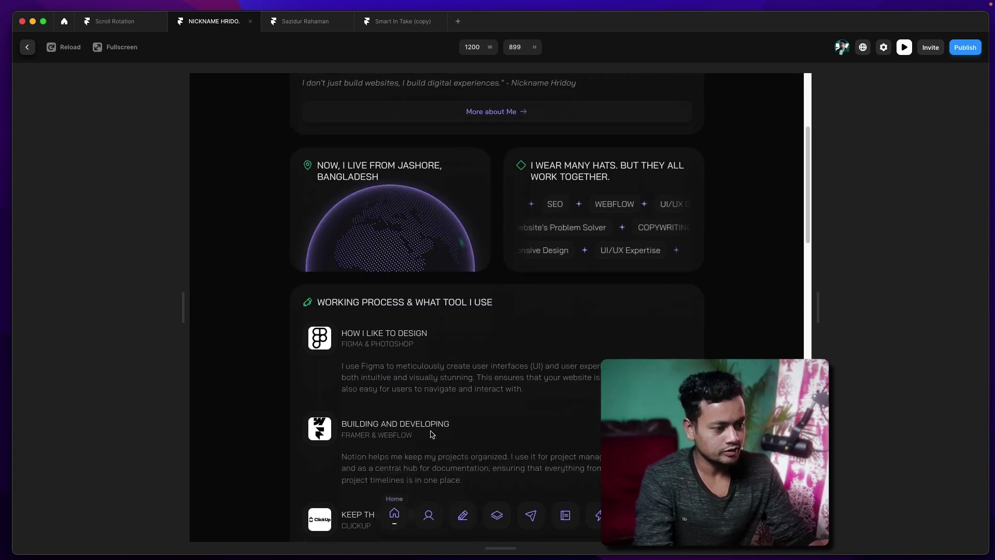
key(Escape)
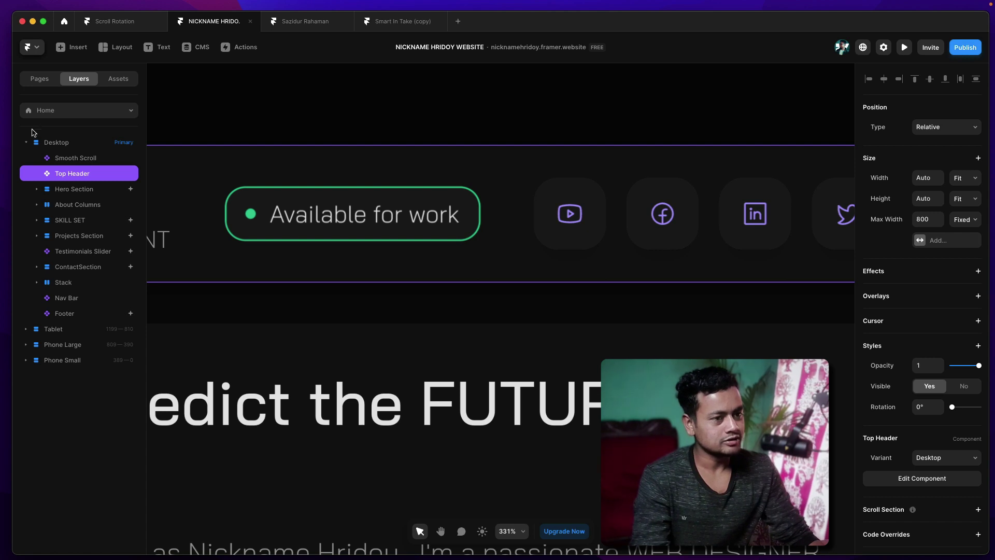
- Open the Top Header component for editing and go into its nested Social Icons Group component
double_click(528, 194)
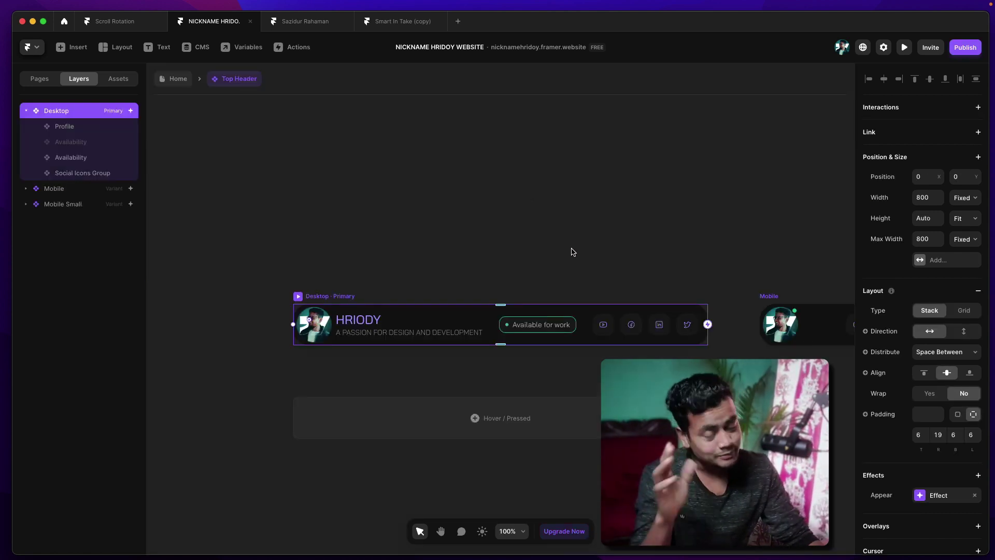
scroll(572, 251, down, 3)
scroll(572, 251, right, 1)
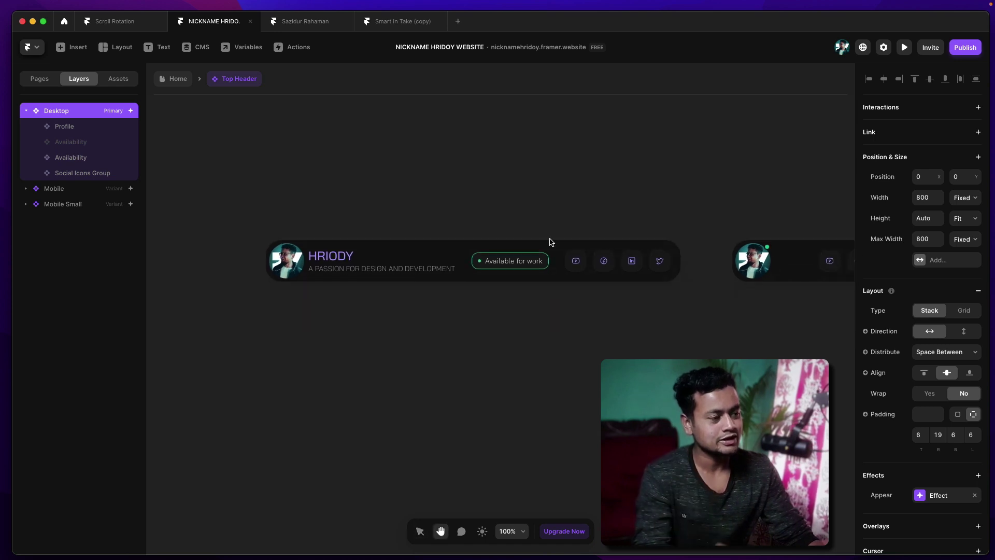
click(569, 269)
double_click(588, 270)
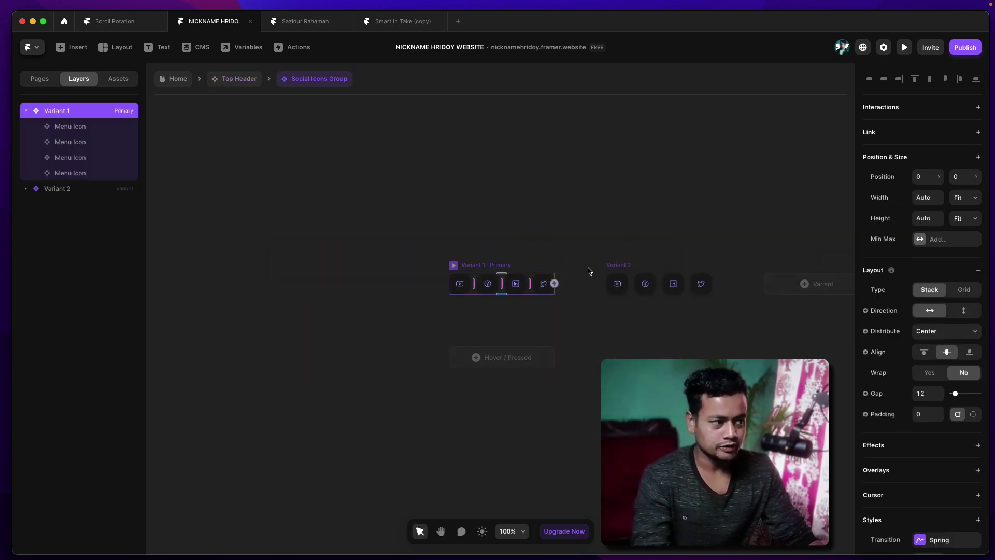
scroll(528, 249, down, 2)
scroll(528, 248, right, 1)
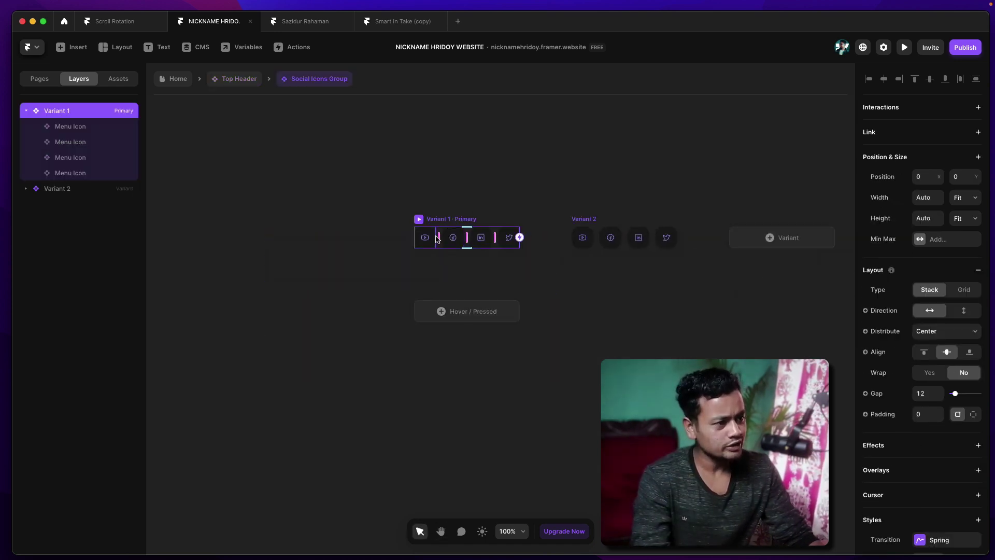
- Open the Menu Icon component from the Social Icons Group and view its Social Icon and Link variants up close
click(438, 238)
drag(424, 257, 432, 242)
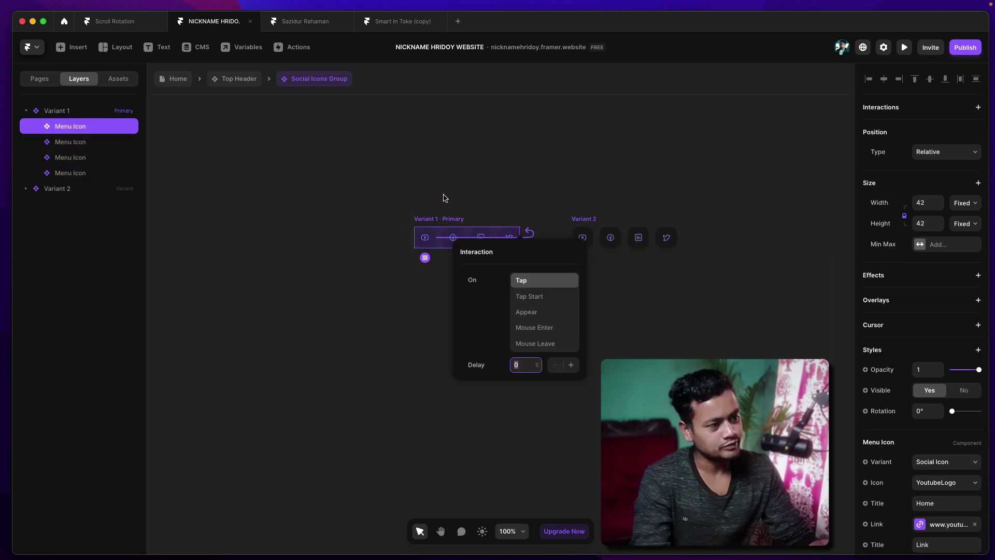
click(451, 240)
double_click(450, 240)
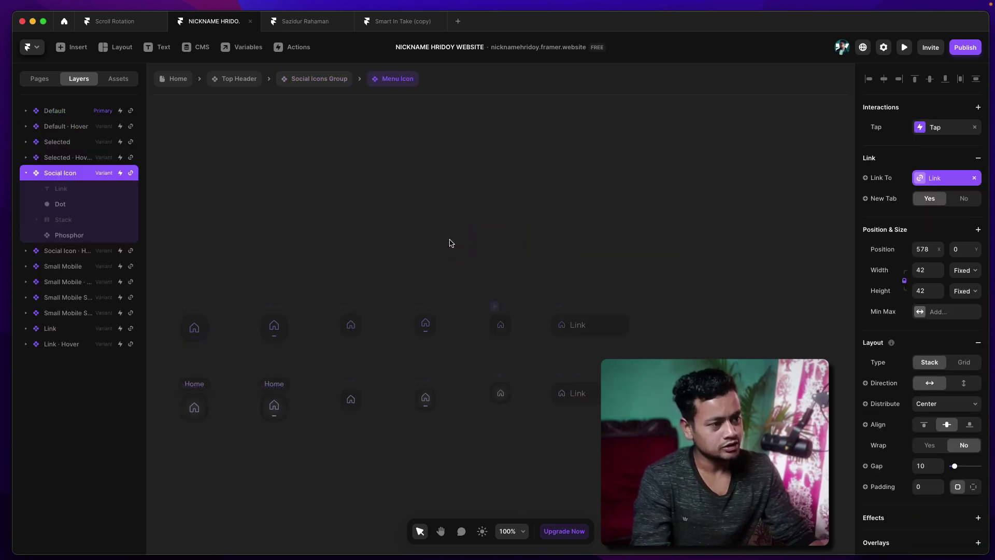
click(26, 172)
scroll(440, 207, left, 2)
scroll(453, 187, down, 3)
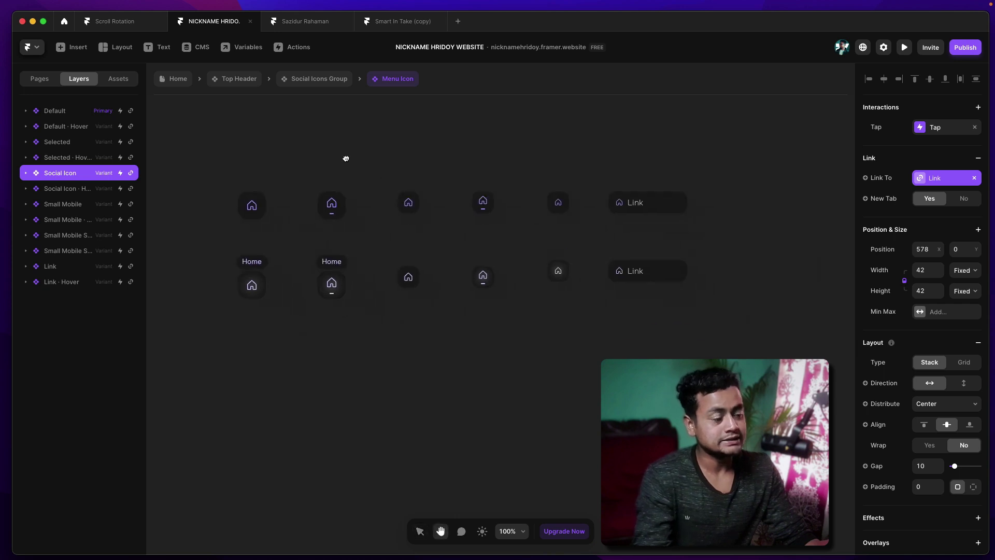
scroll(493, 236, down, 3)
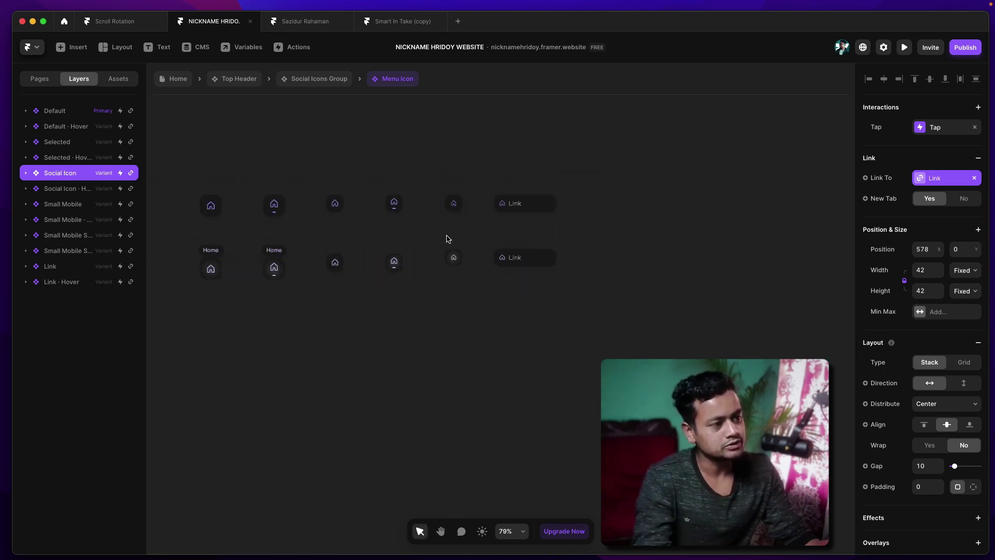
scroll(448, 239, up, 5)
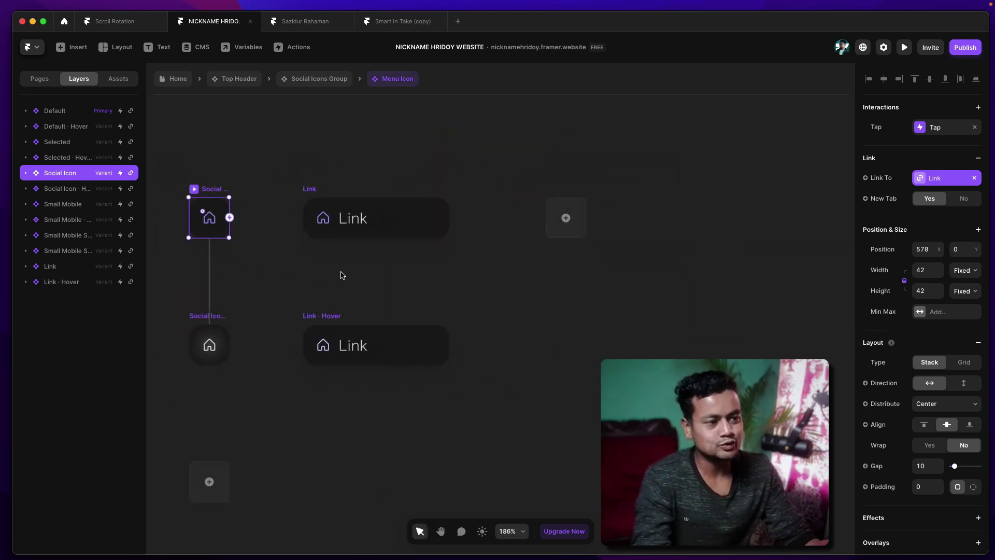
scroll(308, 249, up, 5)
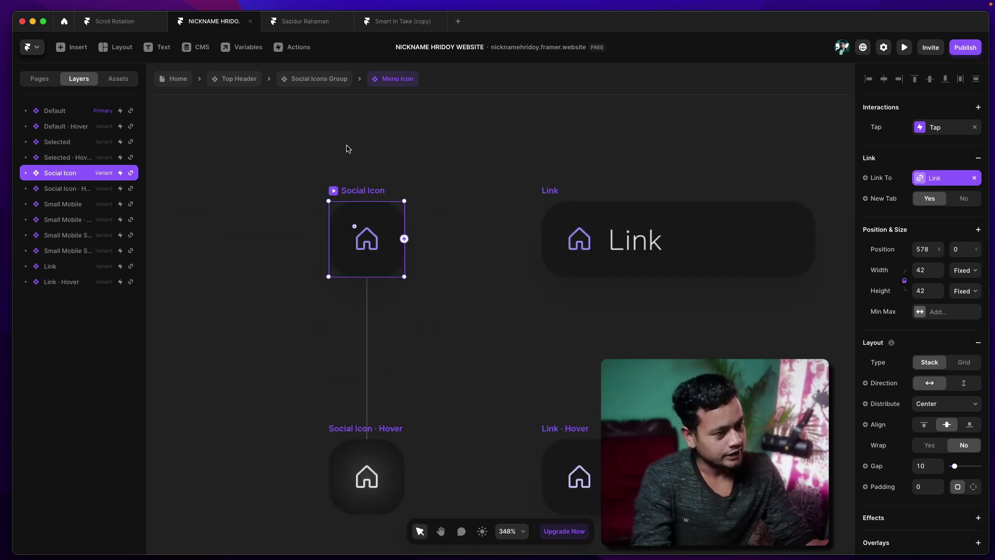
- Expand the Social Icon variant and examine its Link layer's visibility setting and its Dot layer
click(26, 173)
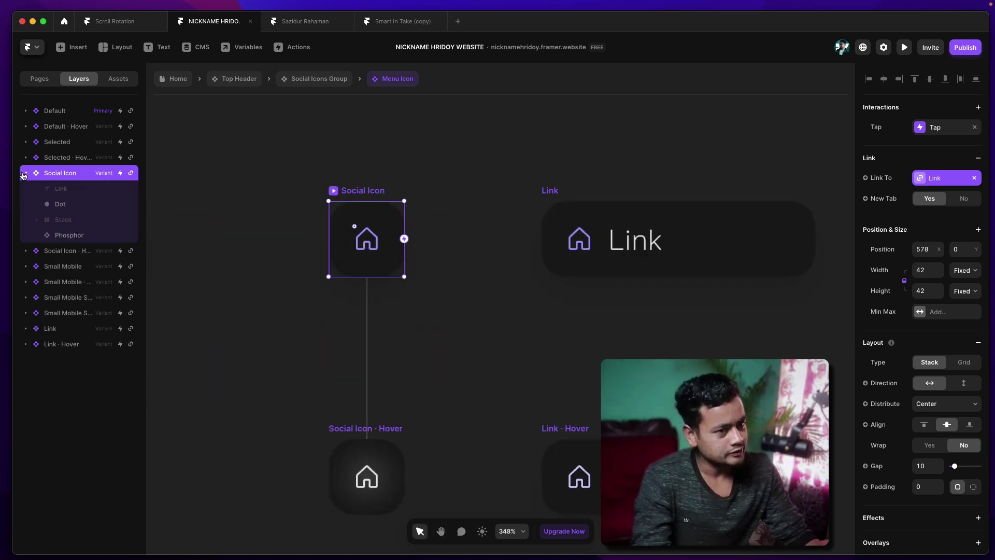
click(71, 189)
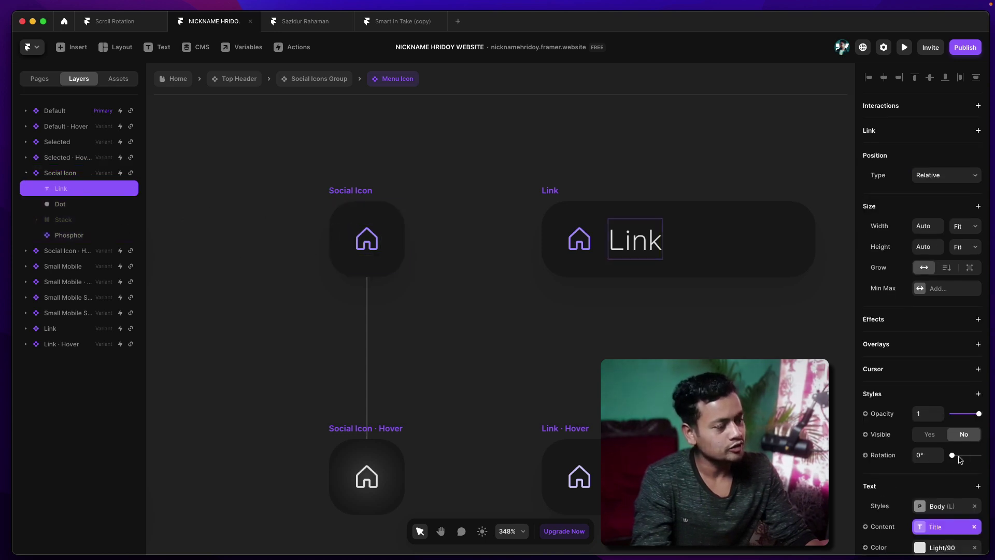
scroll(951, 436, down, 2)
click(939, 404)
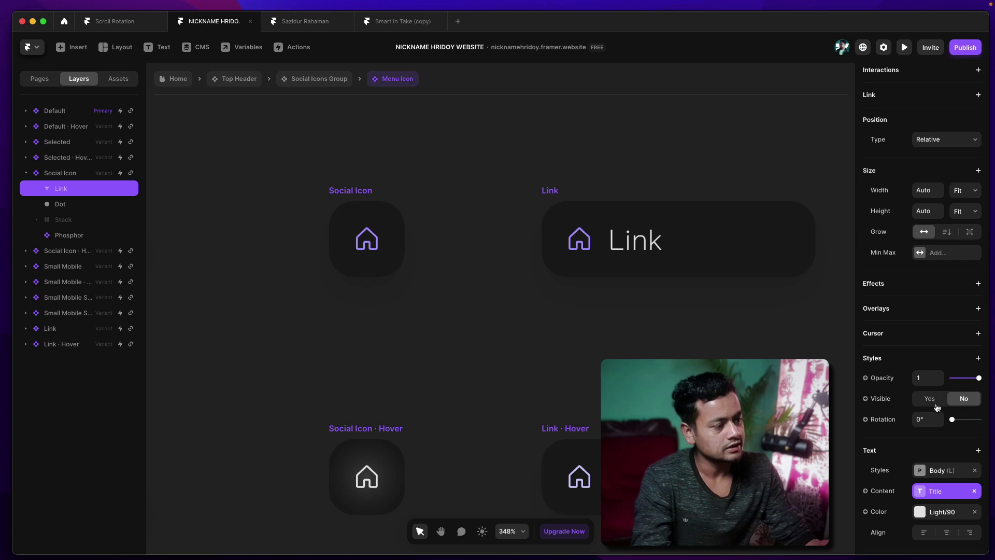
click(958, 404)
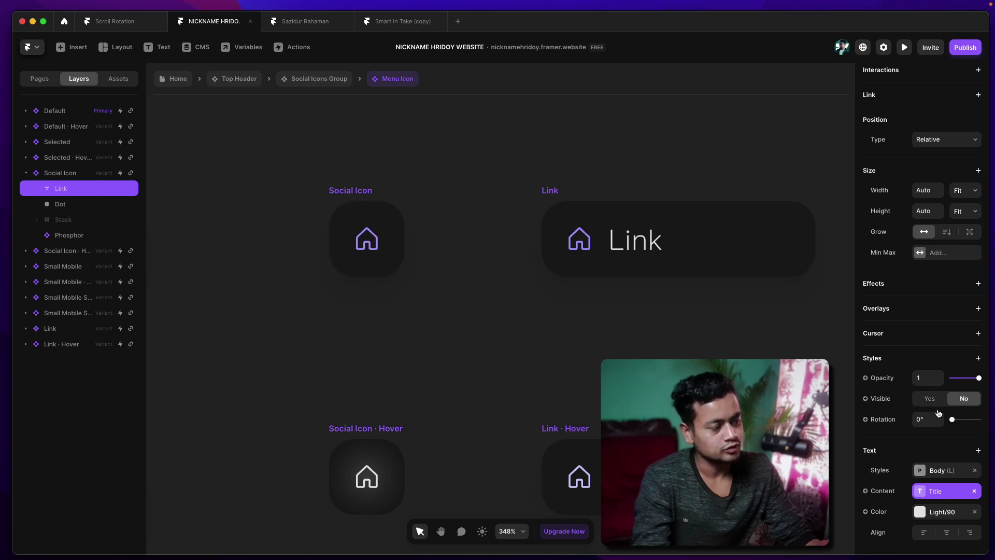
click(71, 206)
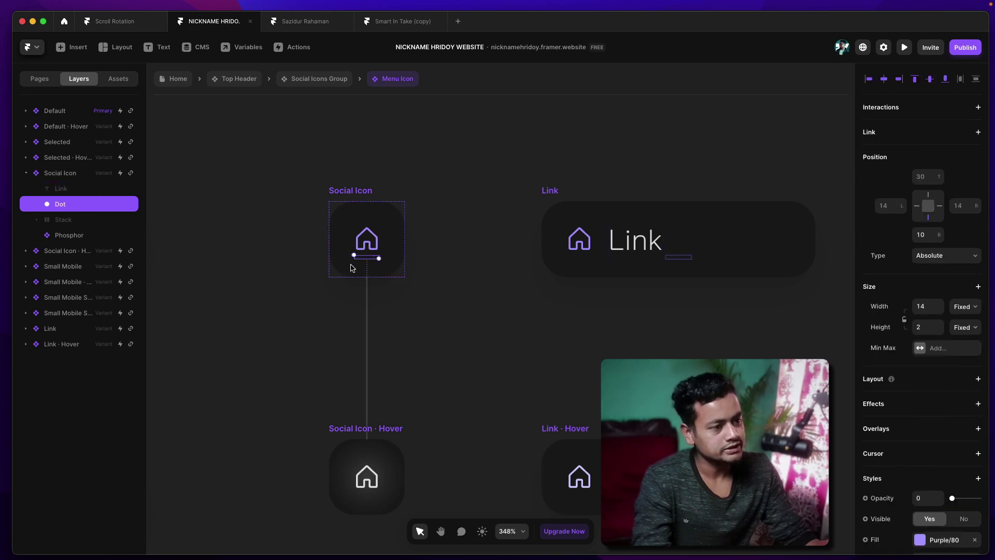
- Try the Search option for selecting the Social Icon variant's Phosphor icon and return it to List
click(77, 238)
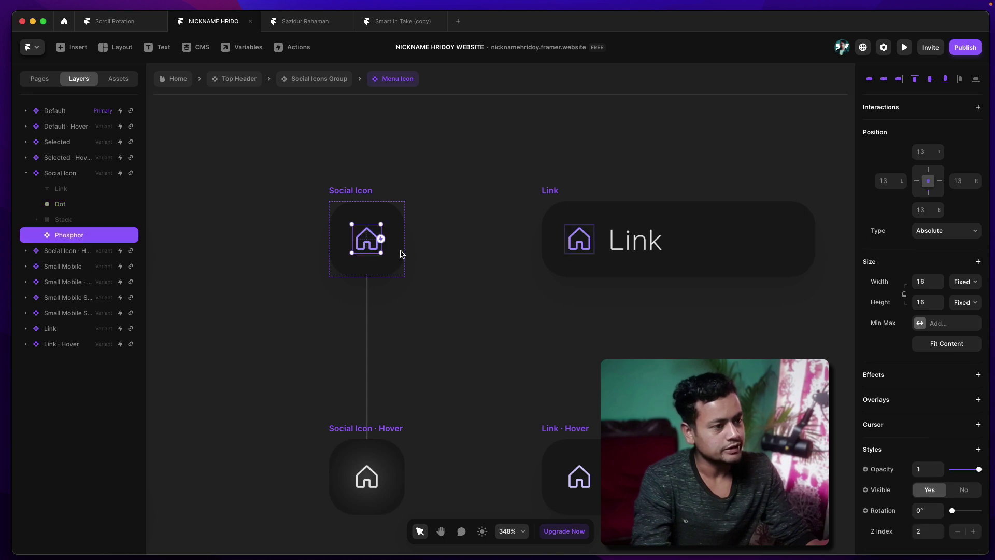
scroll(931, 428, down, 5)
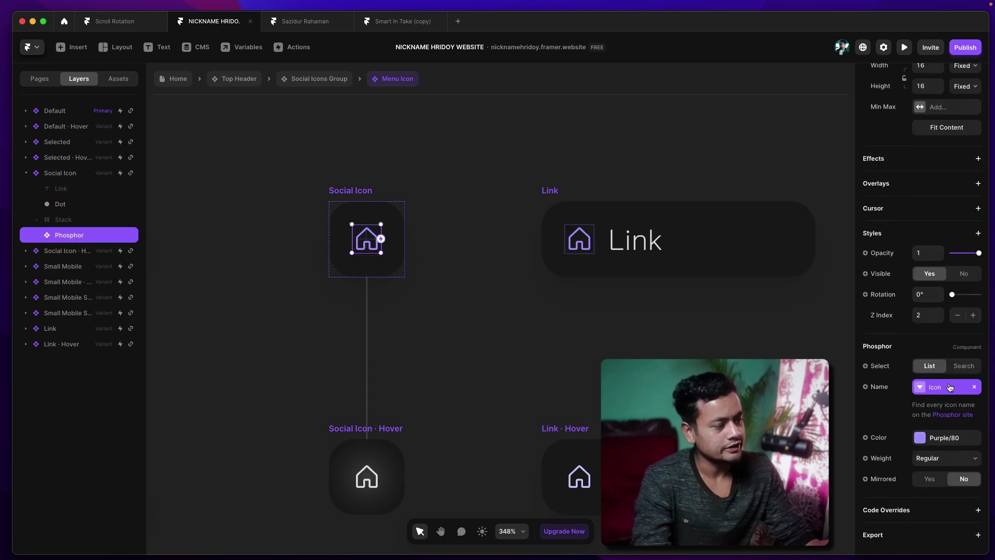
click(958, 367)
click(939, 417)
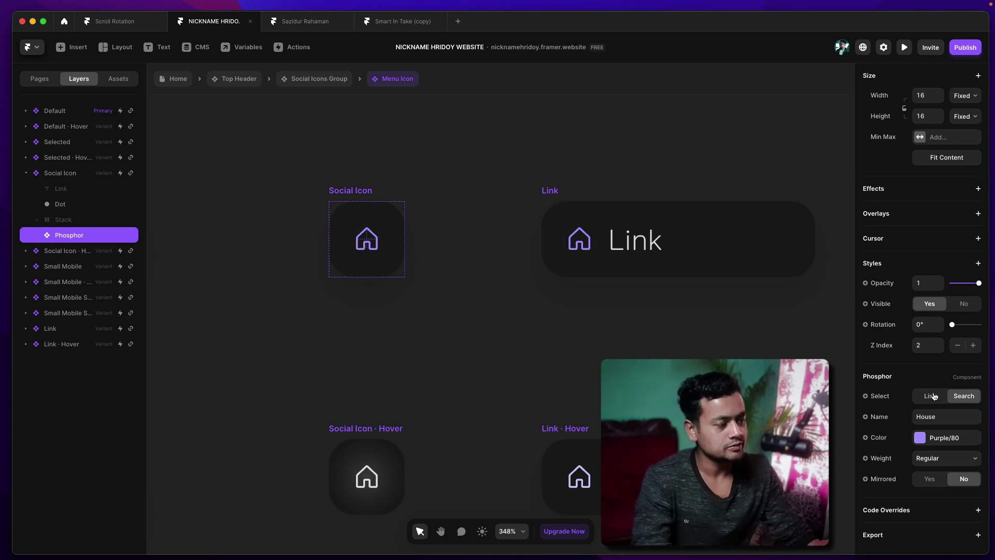
click(931, 396)
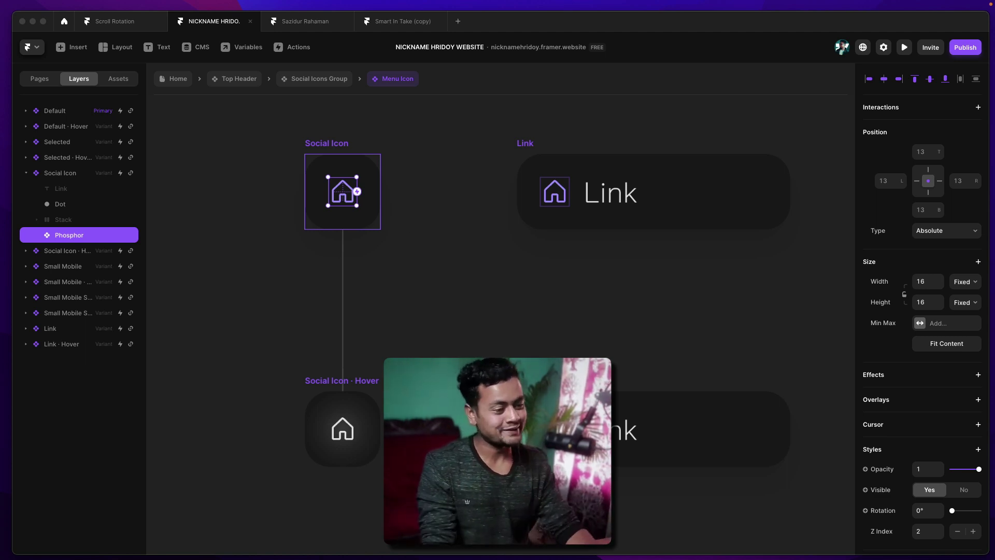
- Select the Social Icon variant and its Hover variant in turn to compare their properties
drag(558, 215, 512, 302)
drag(404, 257, 448, 193)
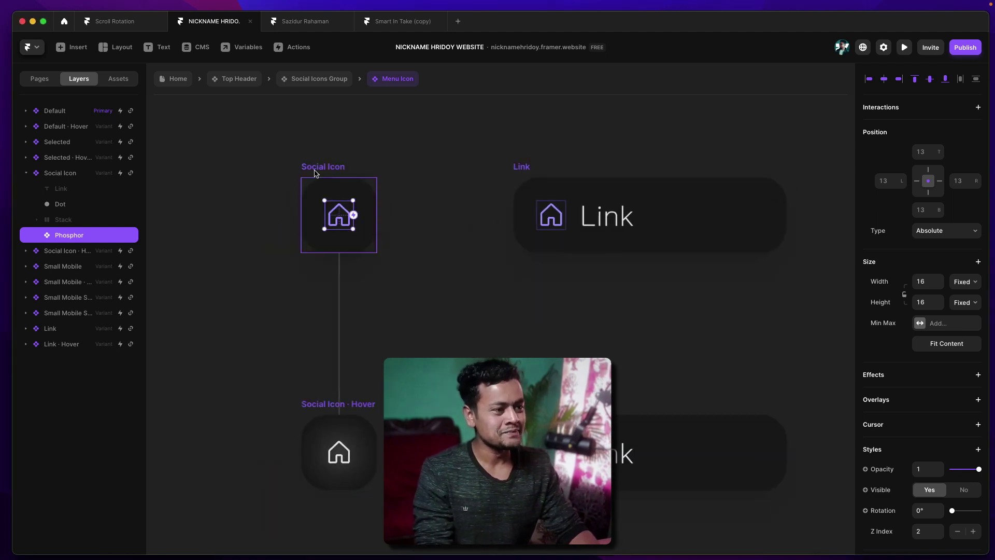
click(316, 172)
scroll(470, 235, down, 3)
click(363, 346)
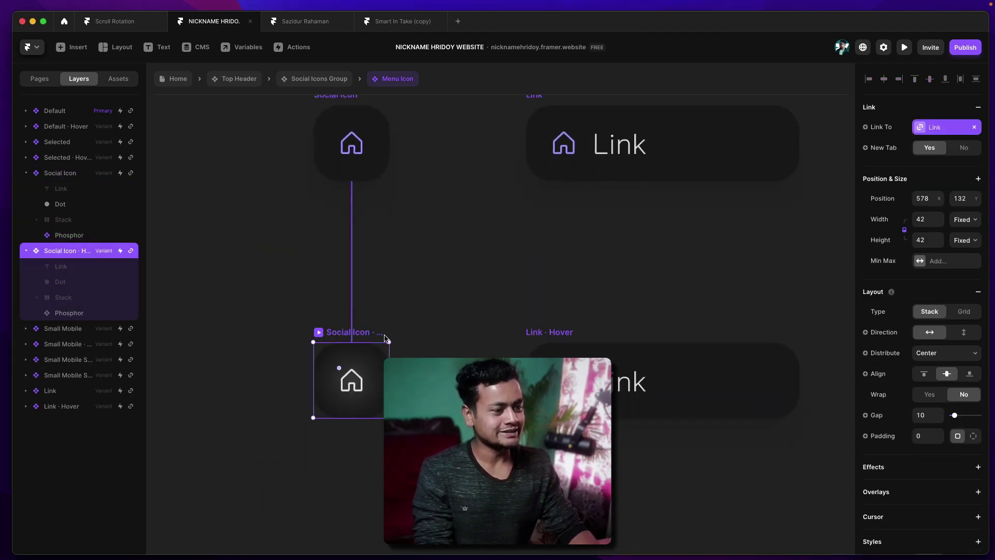
scroll(337, 333, right, 5)
scroll(338, 222, up, 3)
scroll(337, 223, down, 5)
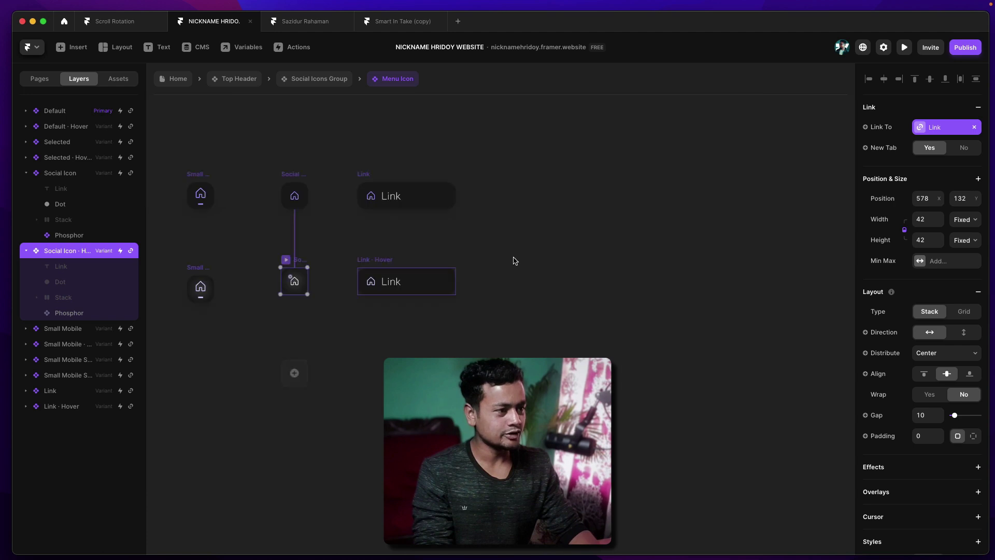
scroll(515, 260, up, 5)
scroll(394, 315, right, 3)
key(f)
drag(387, 154, 493, 265)
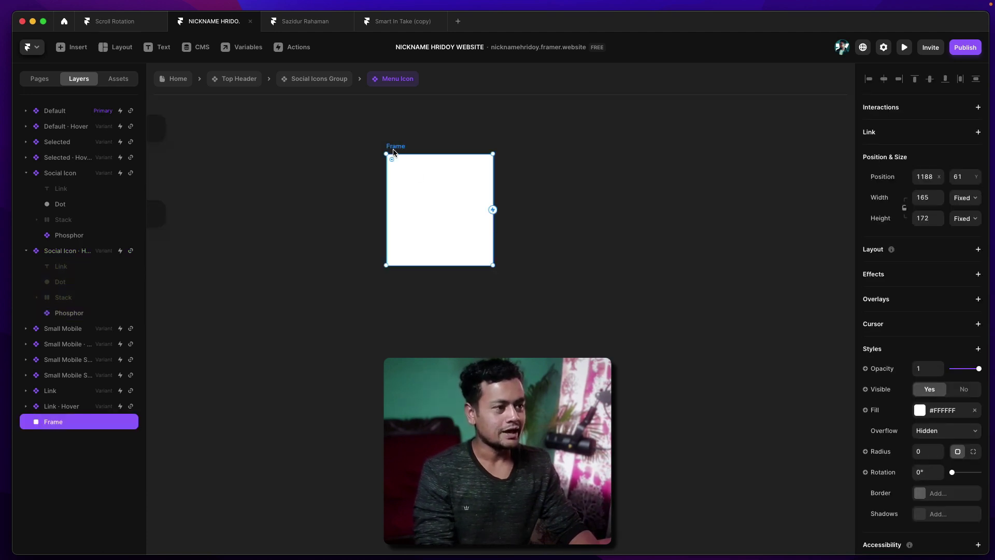
scroll(499, 238, up, 3)
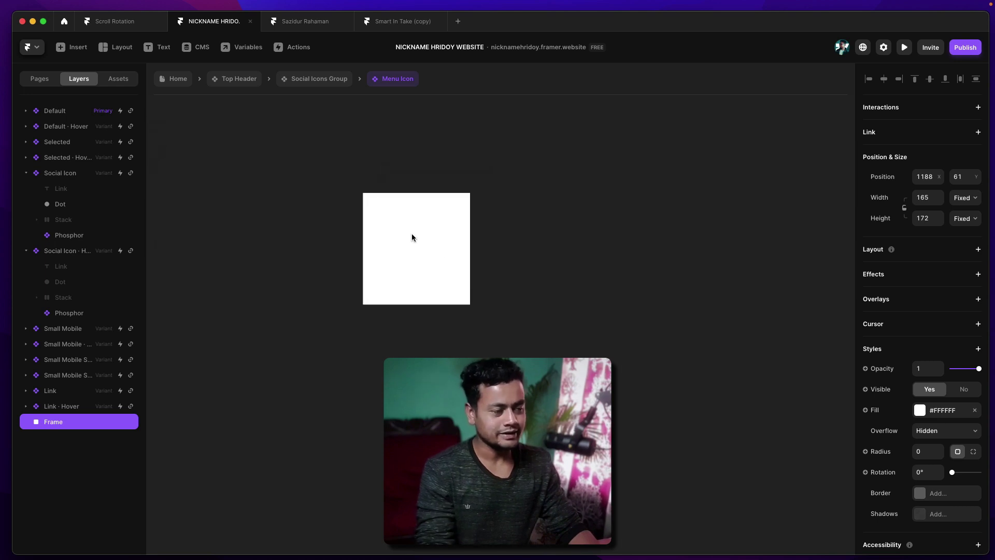
key(ctrl+z)
key(ctrl+z)
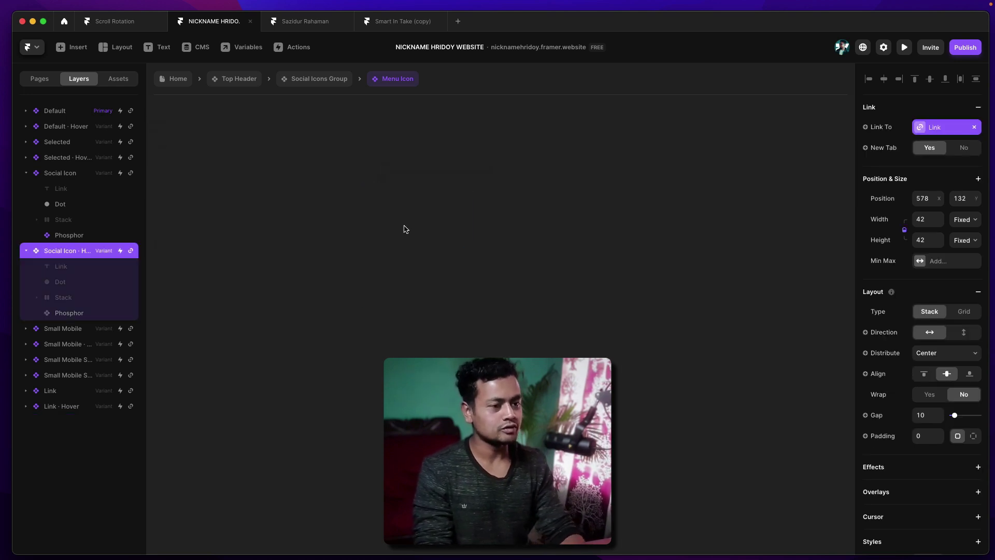
key(ctrl+z)
key(ctrl+z)
key(ctrl+z)
key(ctrl+z)
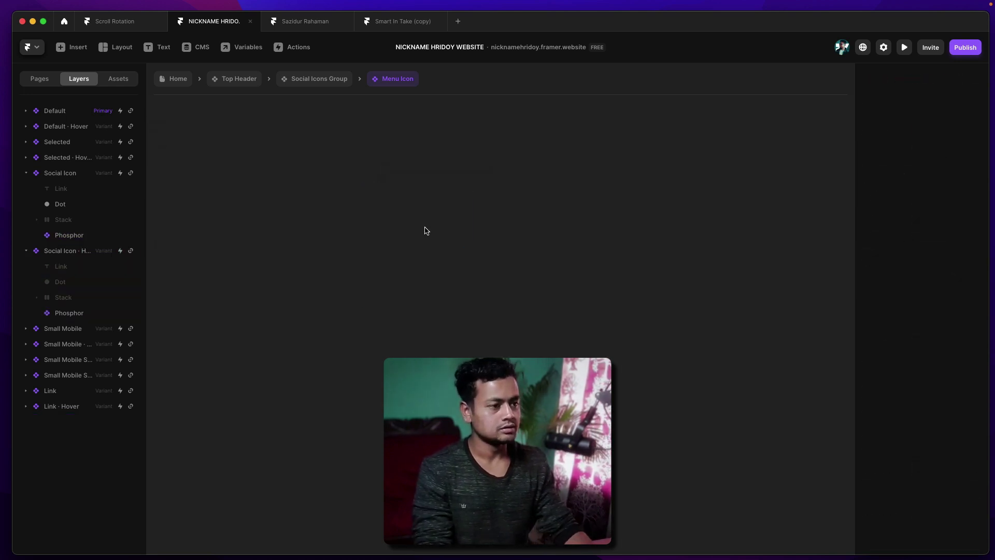
key(f)
drag(355, 200, 598, 343)
key(ctrl+z)
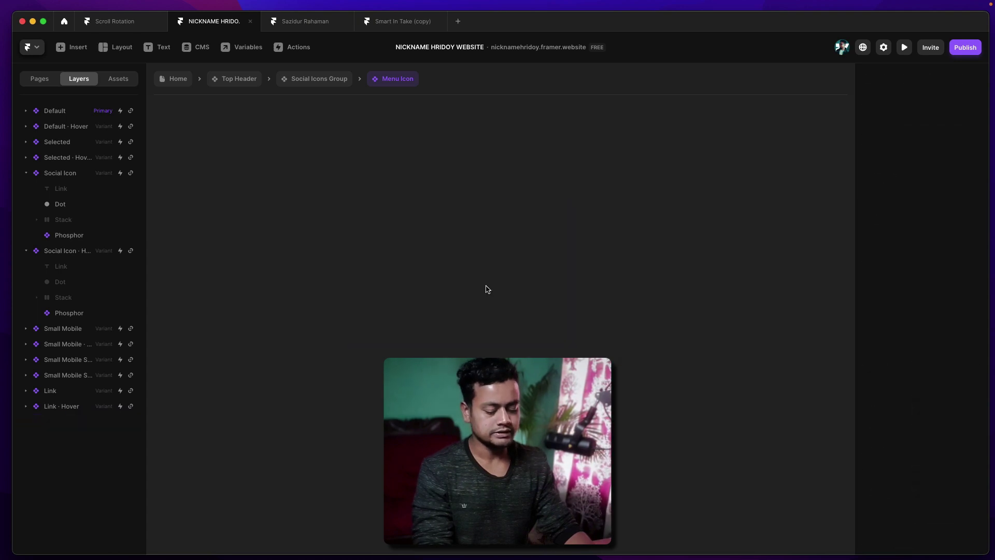
- Draw a frame about 202 by 170 on the Menu Icon canvas and turn it into a component named test
key(f)
mouse_move(457, 237)
mouse_down()
mouse_move(513, 303)
mouse_move(591, 350)
mouse_move(556, 299)
mouse_move(443, 248)
mouse_up()
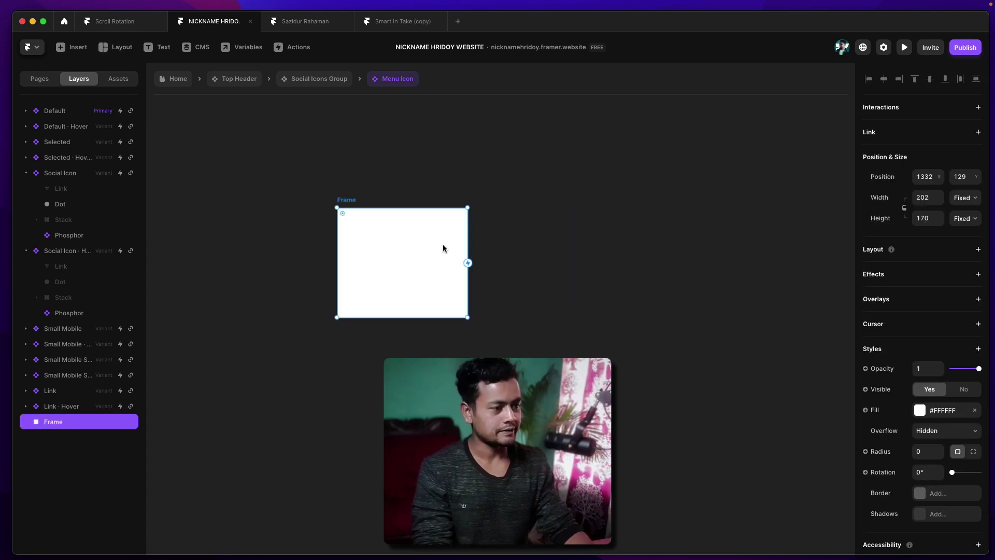
key(ctrl+alt+k)
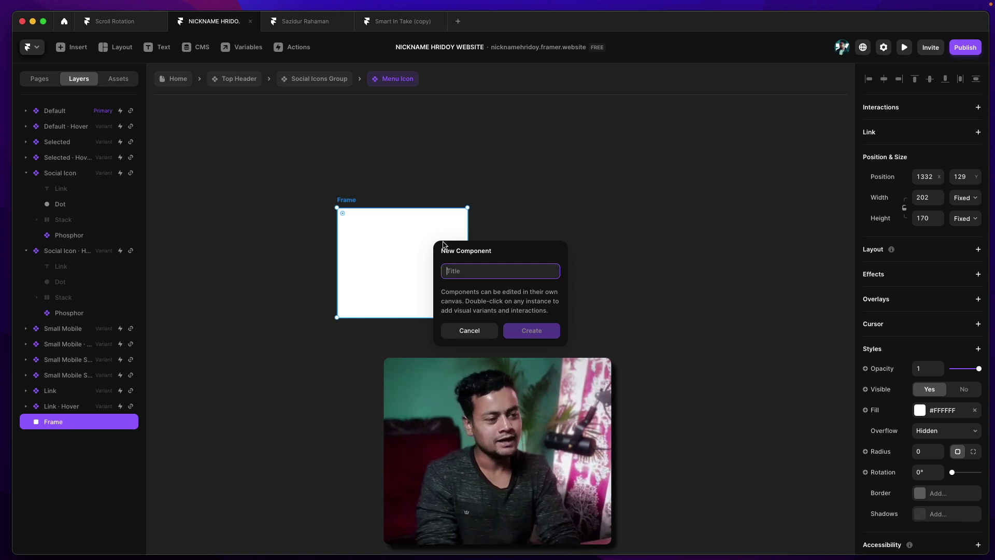
text(This)
key(BackSpace)
key(BackSpace)
key(BackSpace)
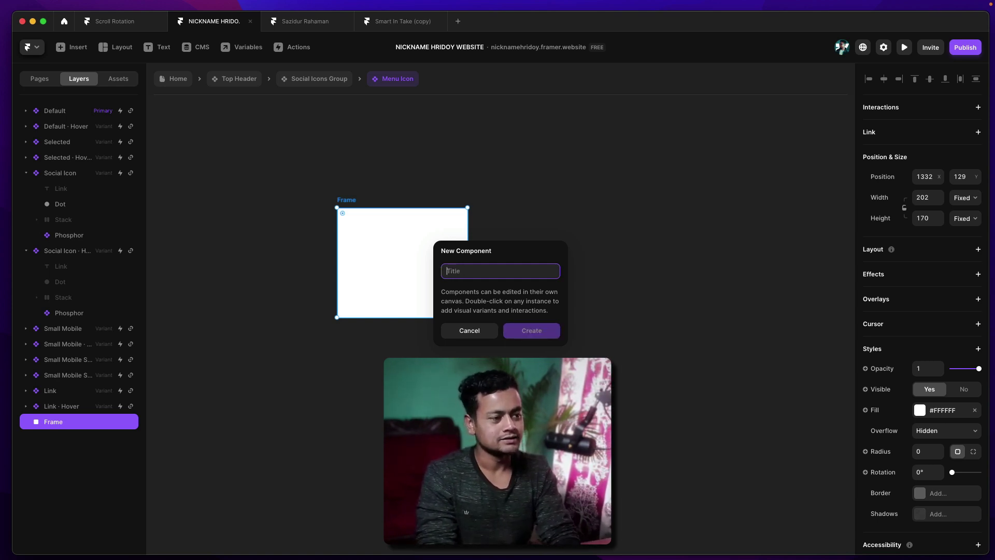
text(test)
key(Return)
scroll(436, 244, right, 4)
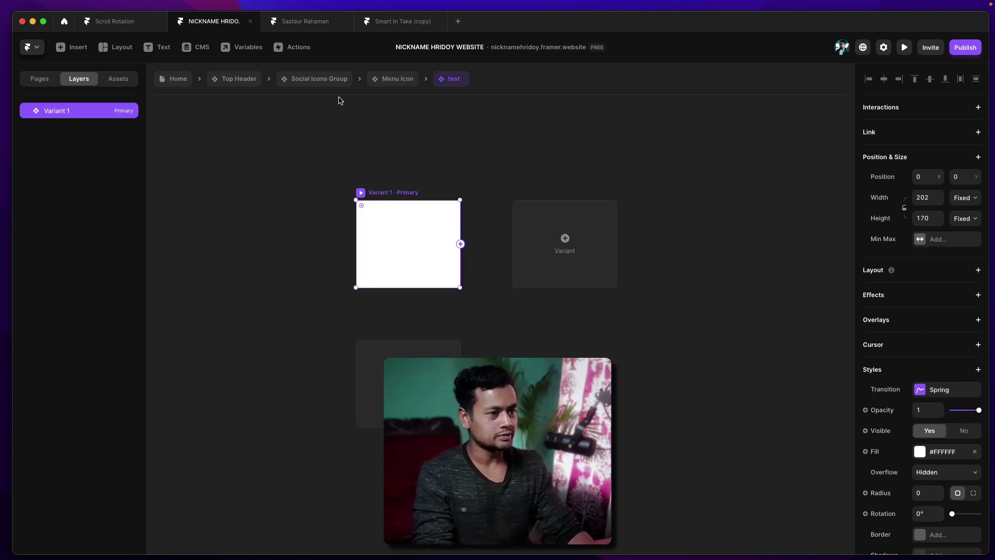
- Try creating a component from a second frame about 230 by 175 beside the test instance, and delete that frame
click(395, 79)
click(618, 258)
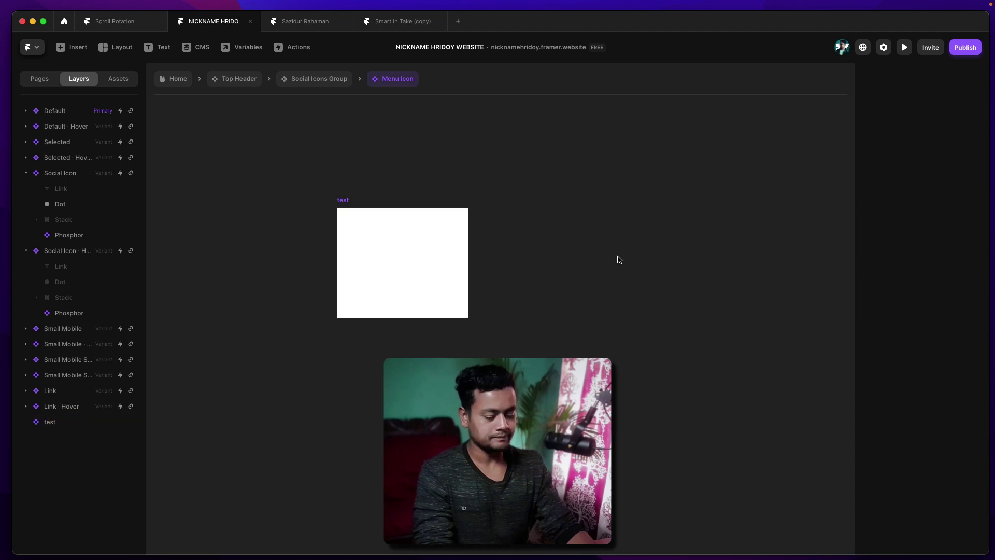
key(f)
mouse_move(497, 201)
mouse_down()
mouse_move(591, 317)
mouse_move(646, 314)
mouse_up()
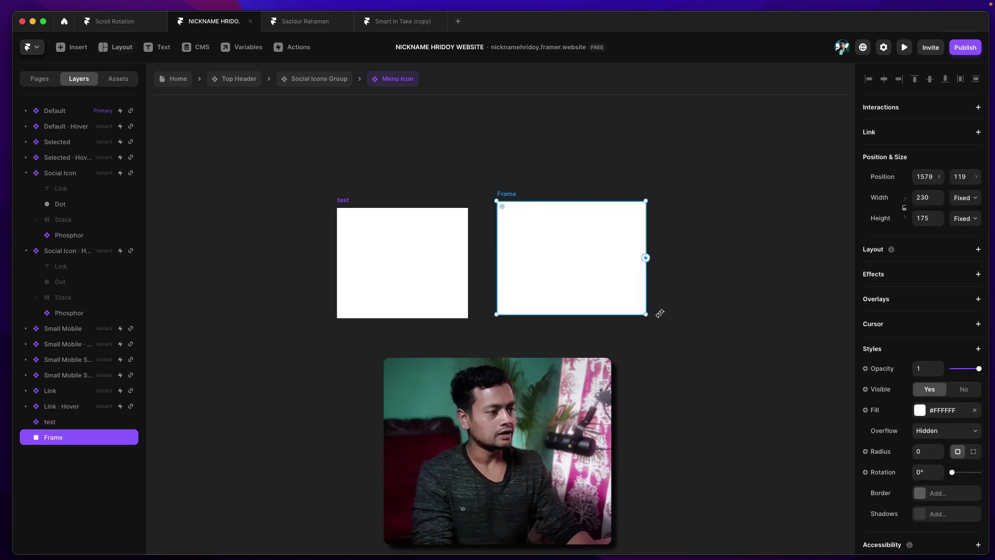
right_click(596, 264)
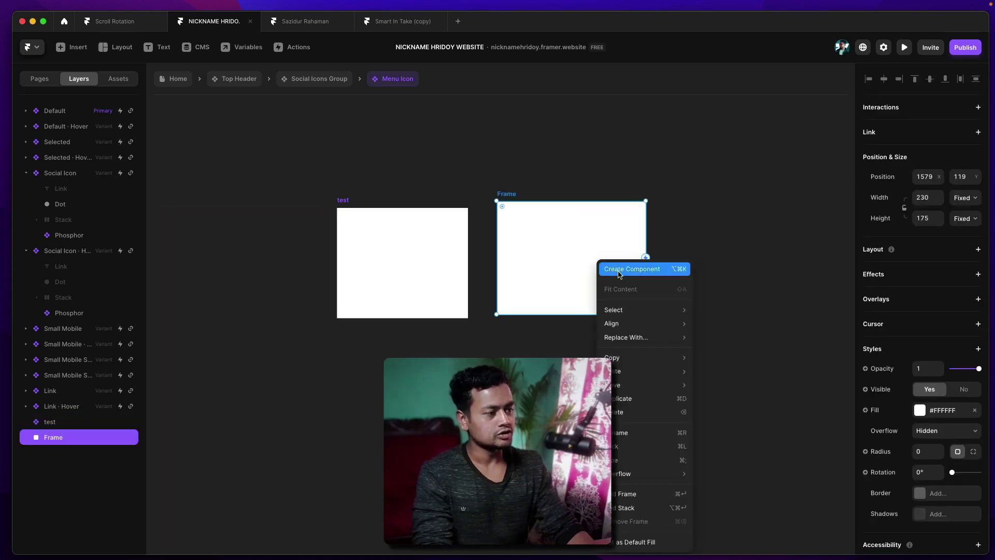
click(591, 224)
right_click(616, 252)
click(631, 257)
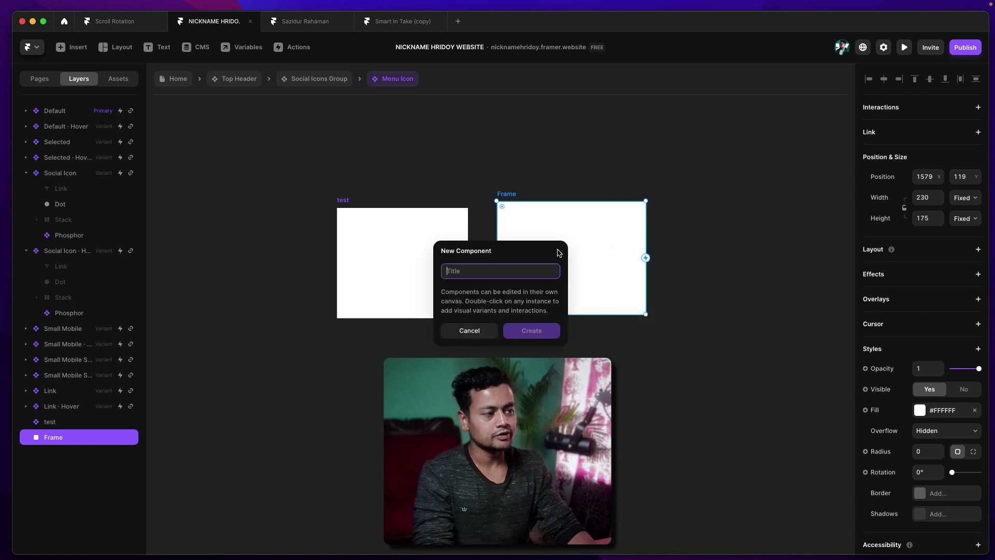
click(474, 330)
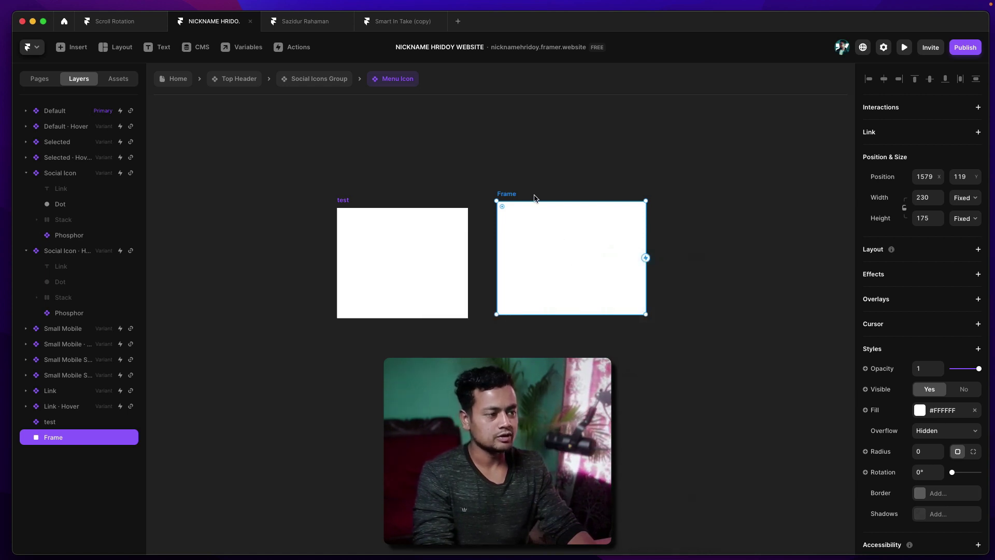
key(Delete)
- Open the test component, try adding two more variants, and delete both of them
click(398, 215)
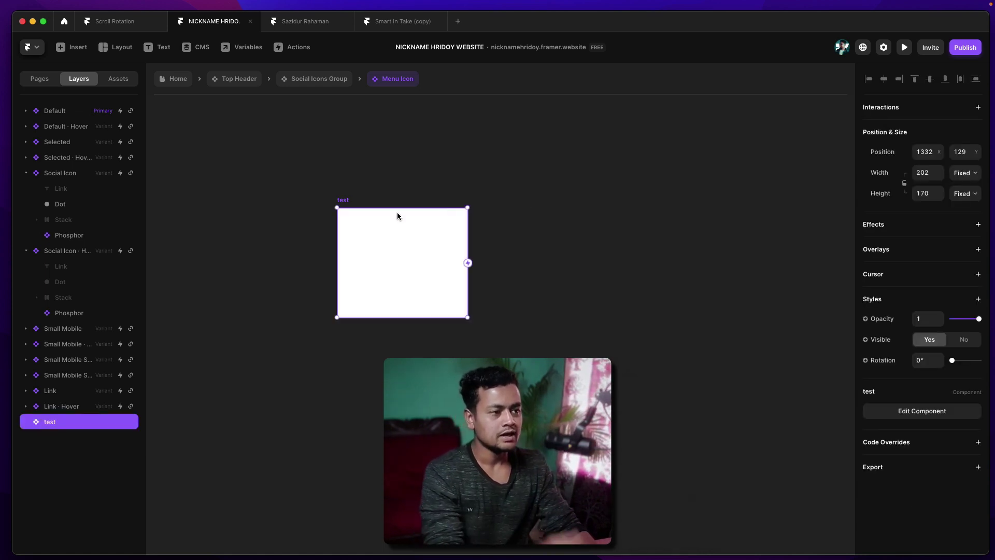
double_click(354, 213)
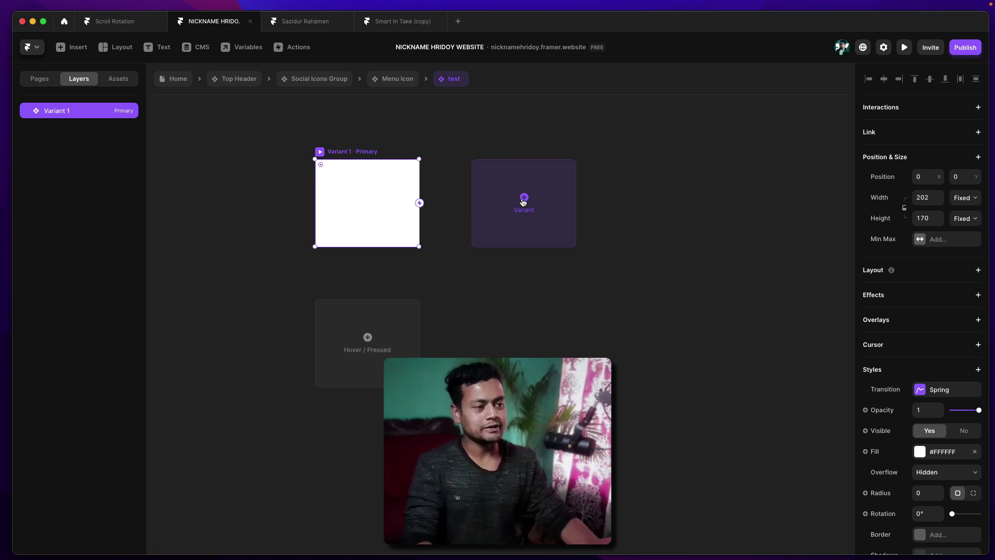
click(520, 215)
click(661, 326)
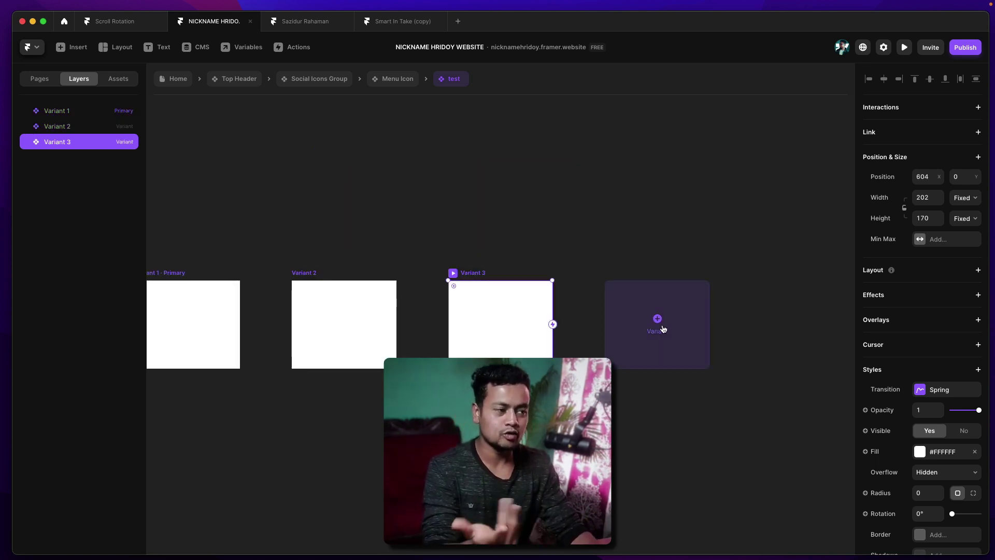
key(Delete)
key(Delete)
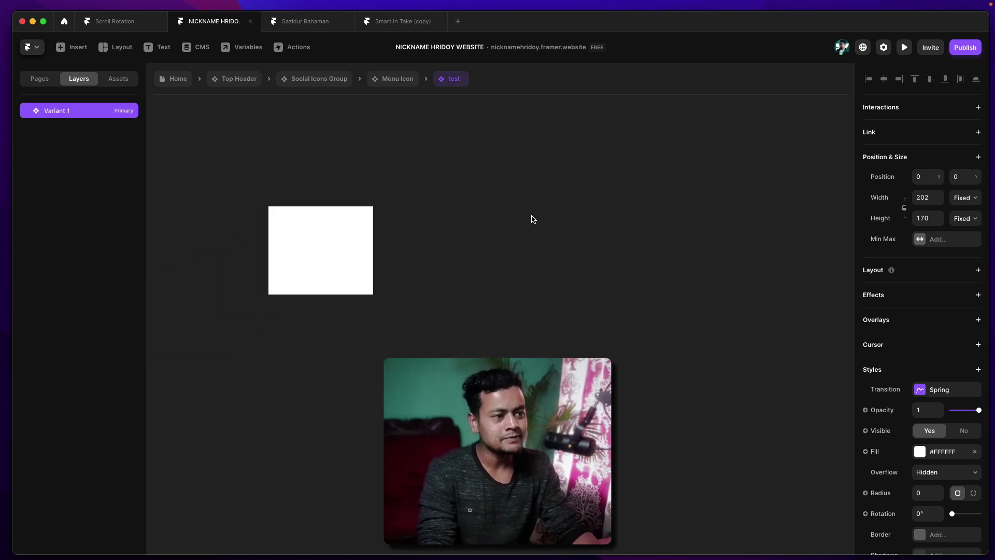
- Reopen the test component from the Menu Icon canvas and add a second variant to it
key(Escape)
double_click(403, 269)
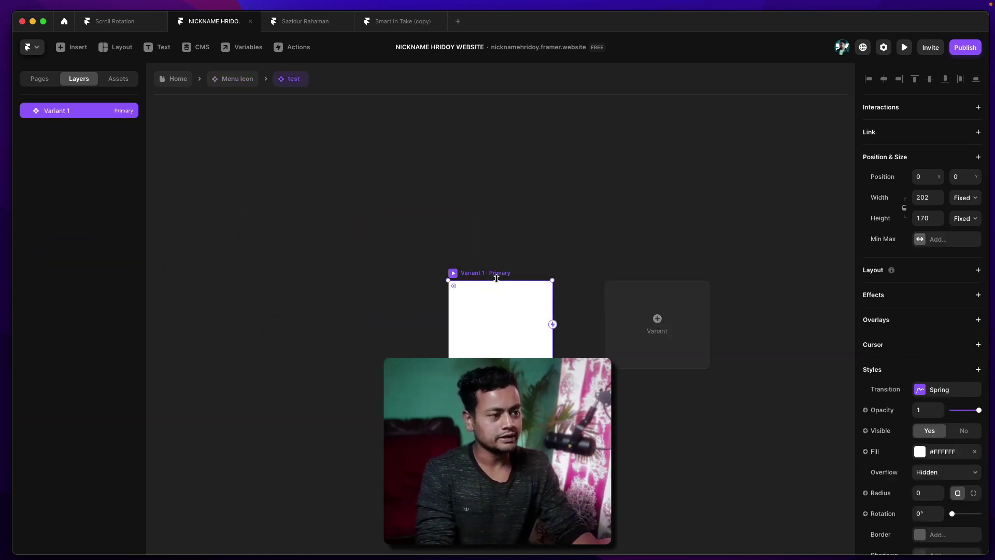
click(481, 273)
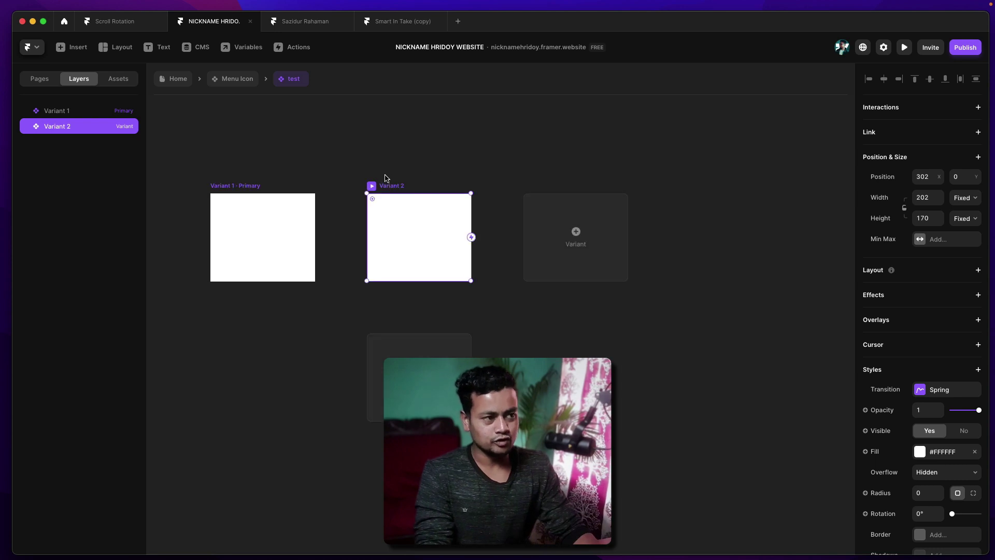
- Rename the test component's second variant as 2 and its primary variant as 1
click(237, 80)
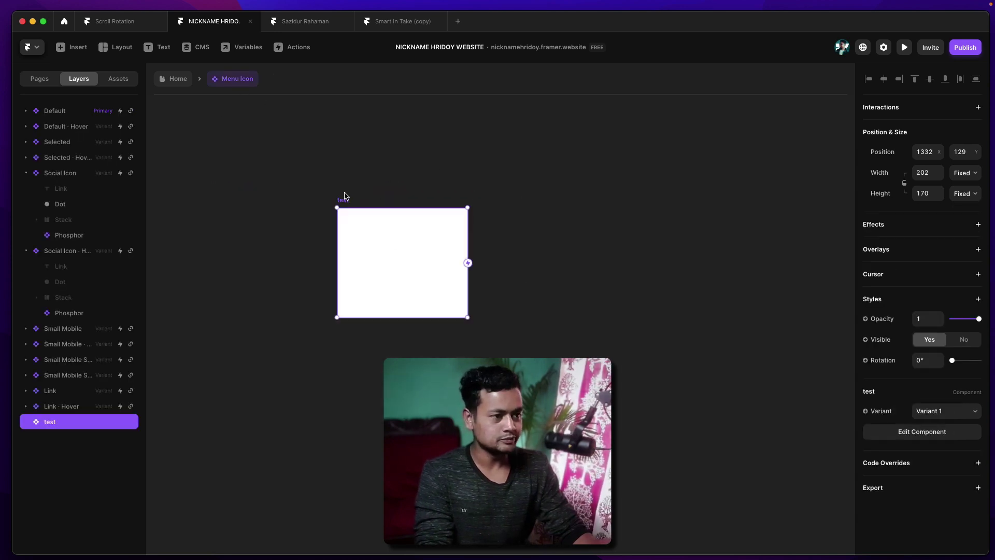
double_click(380, 230)
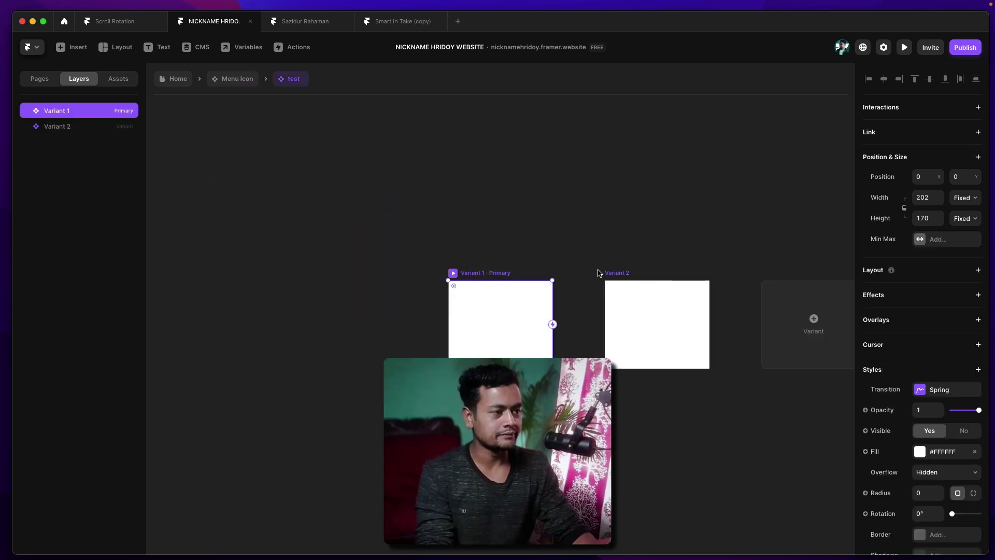
click(632, 276)
key(super+r)
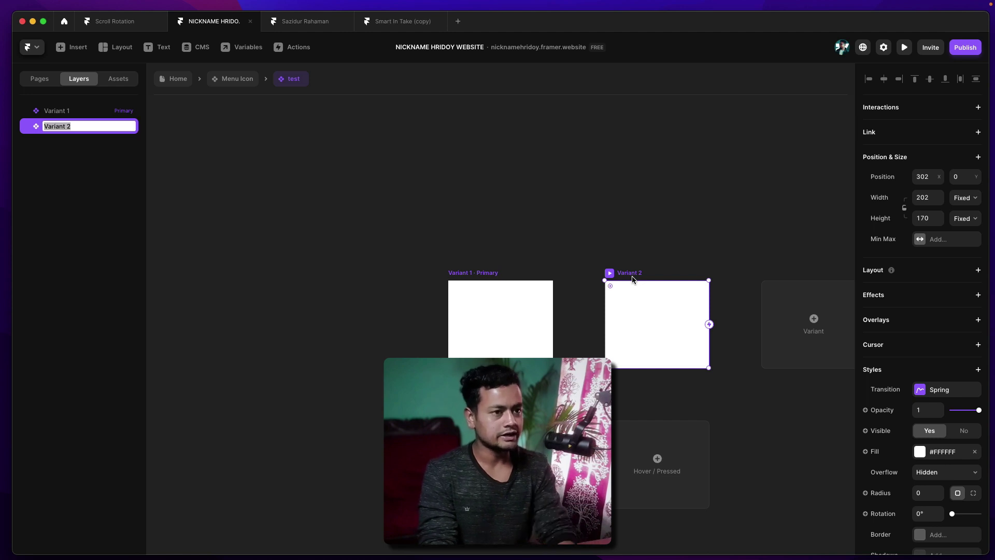
text(2)
key(Return)
click(506, 308)
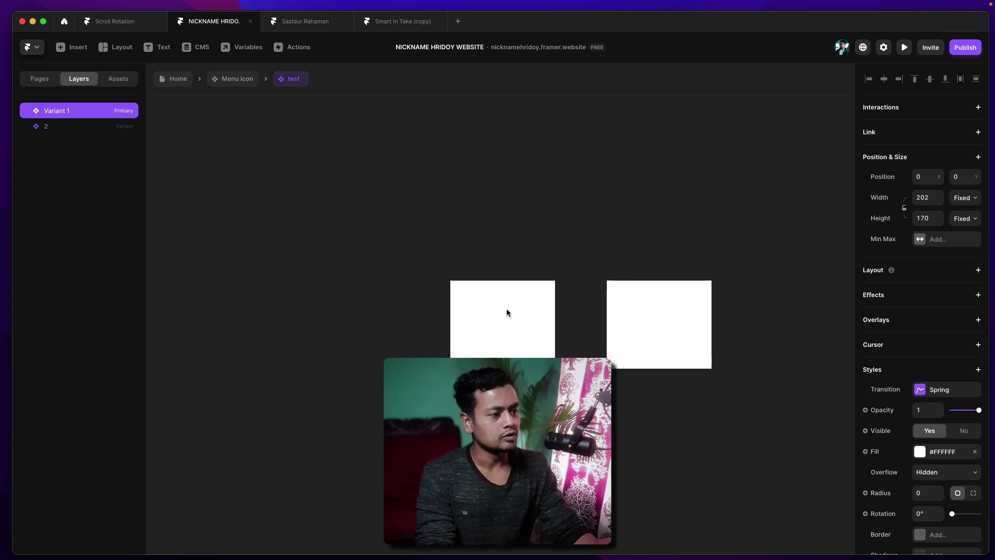
key(super+r)
text(1)
key(Return)
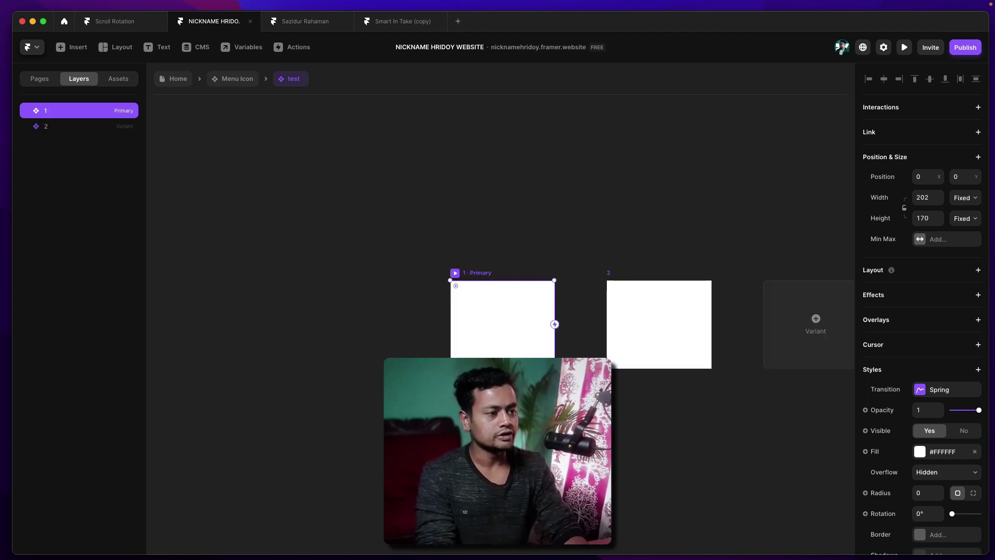
- Examine the Variant options of the test instance on the Menu Icon canvas and reopen the test component
click(237, 83)
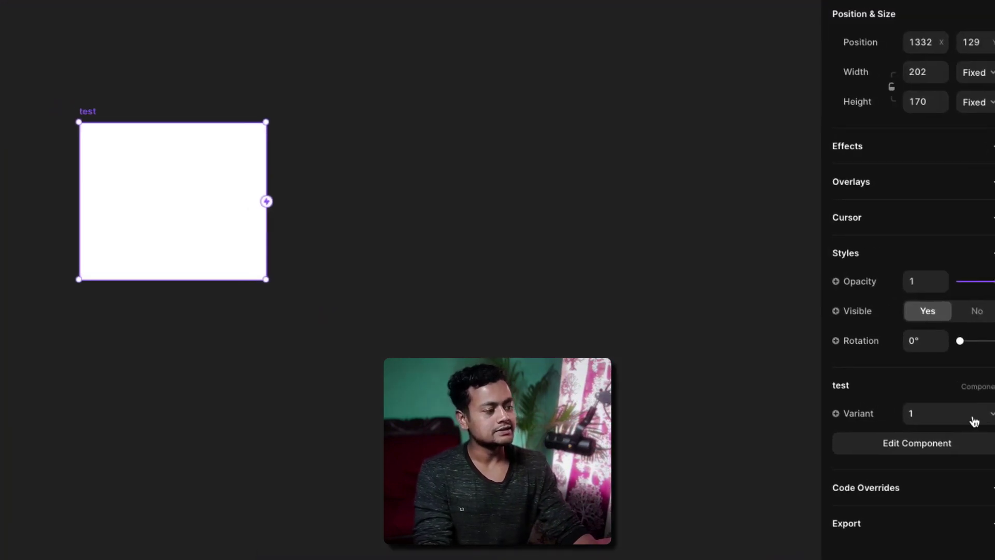
click(963, 413)
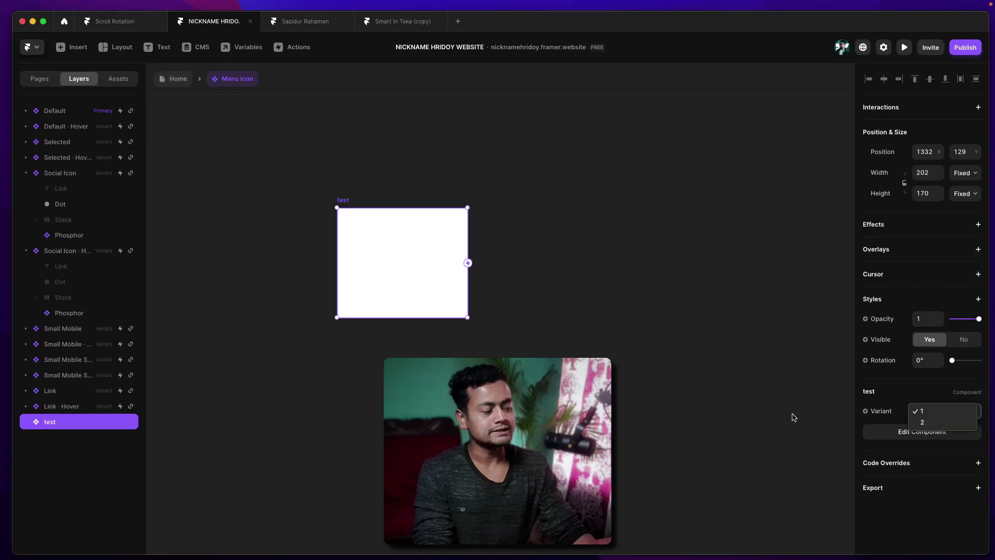
click(673, 409)
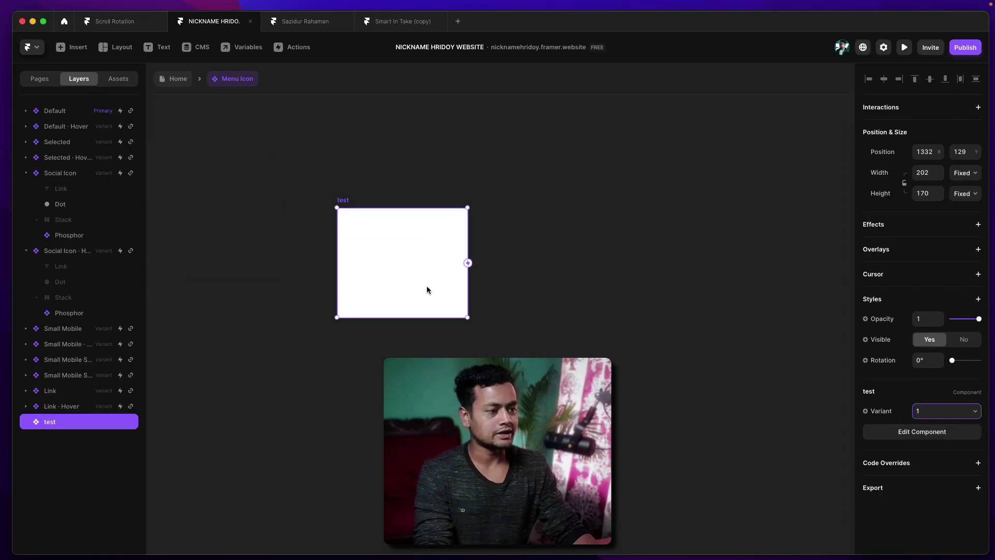
double_click(367, 253)
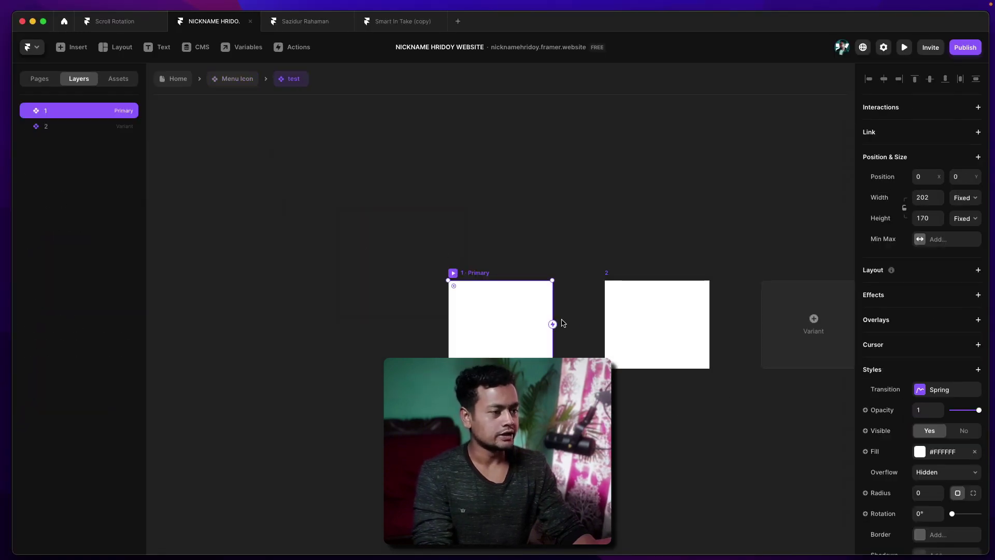
- Narrow variant 2 of the test component to about 46 px wide
click(694, 317)
drag(709, 314, 629, 306)
click(454, 283)
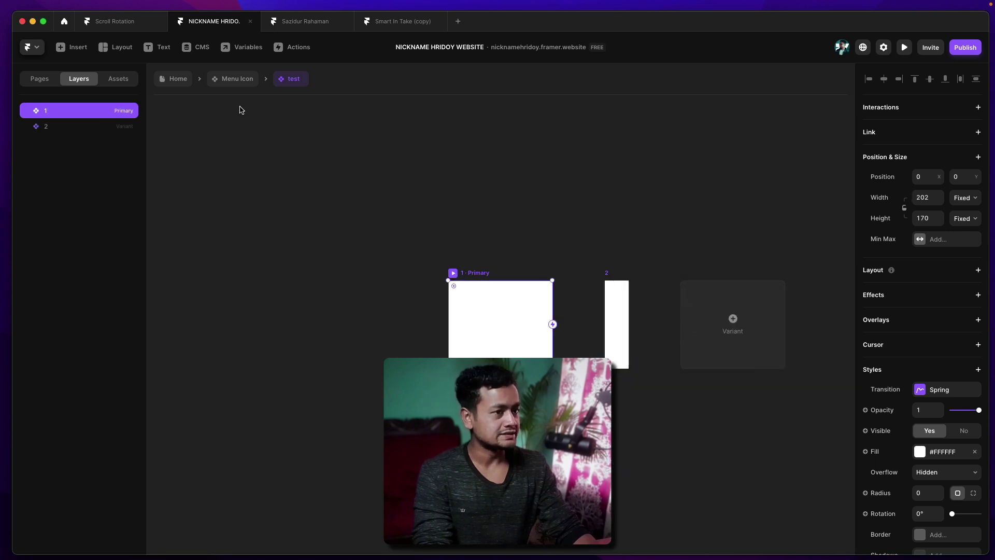
- Return to the Menu Icon component and switch the test instance from variant 1 to variant 2
click(232, 80)
click(933, 411)
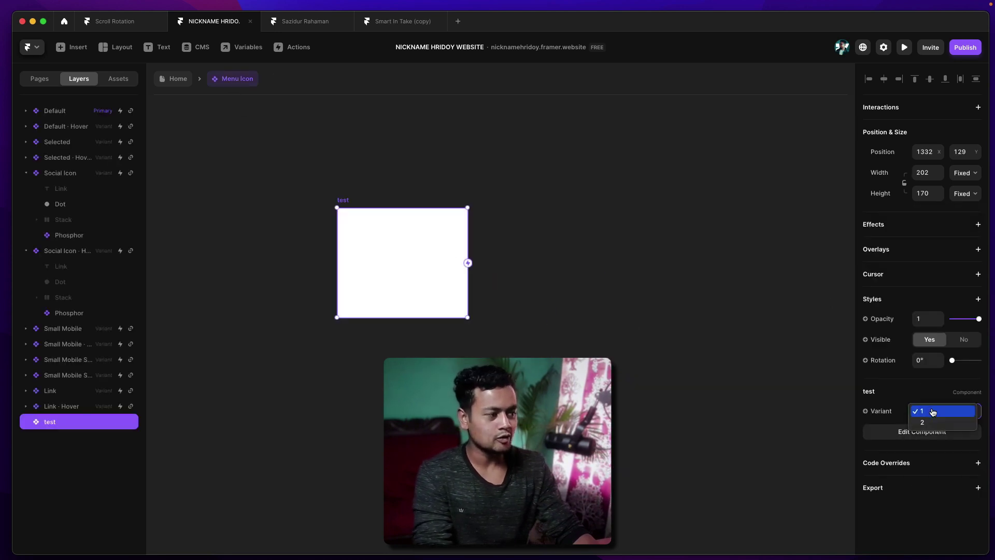
click(930, 420)
click(932, 411)
click(927, 421)
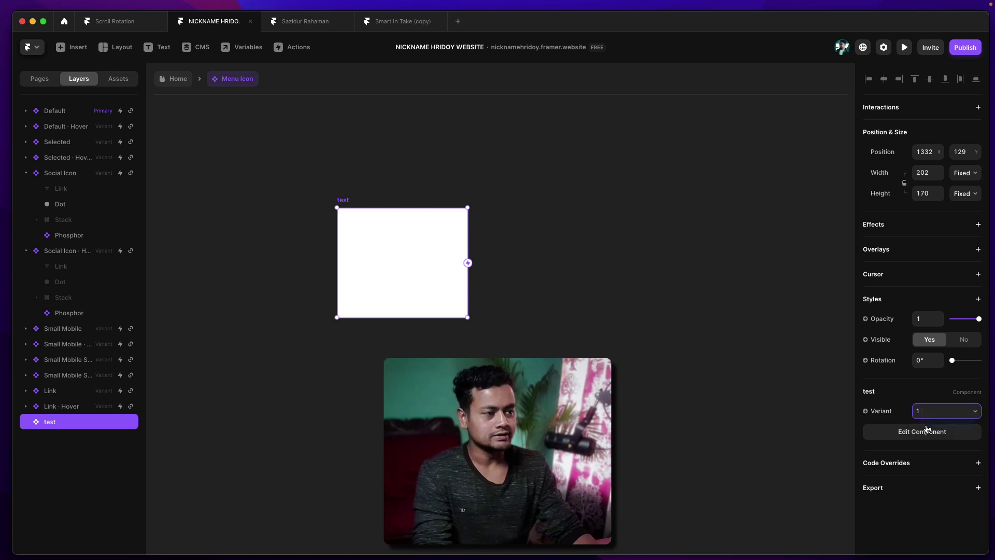
click(953, 413)
click(943, 403)
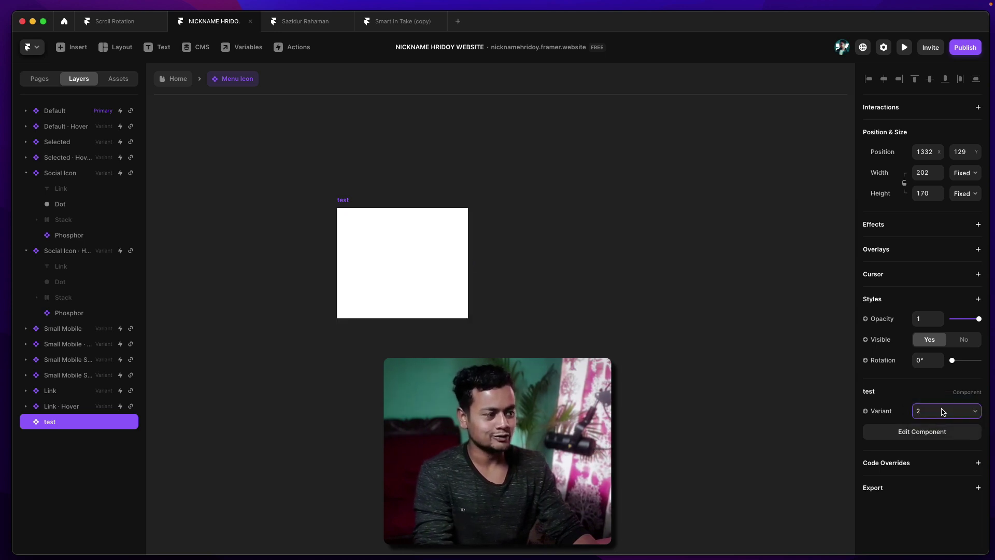
click(936, 415)
click(940, 220)
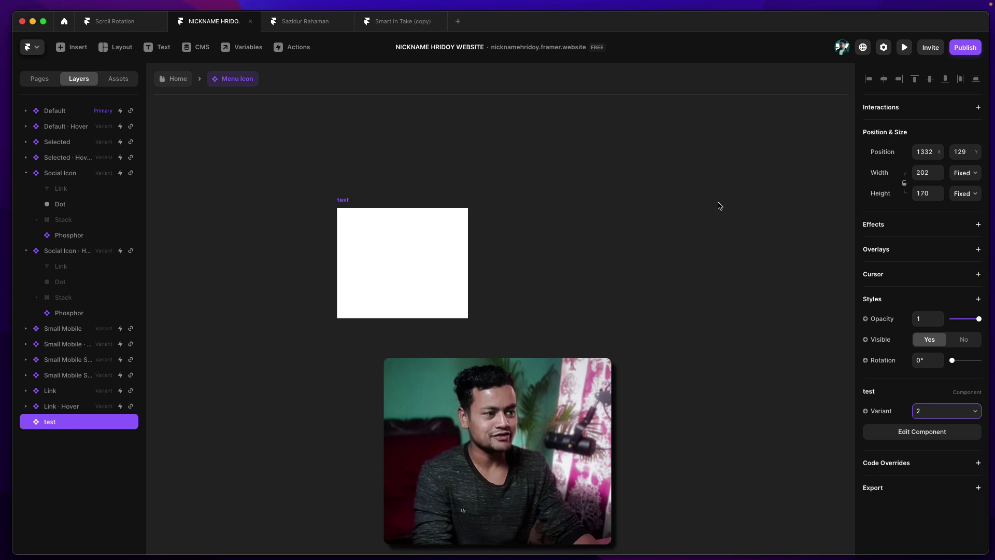
click(967, 193)
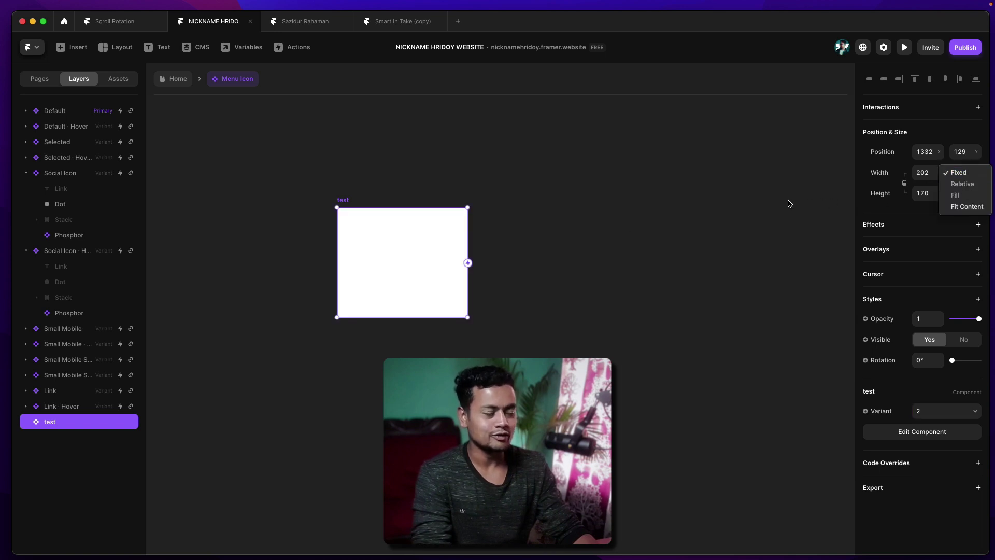
key(Escape)
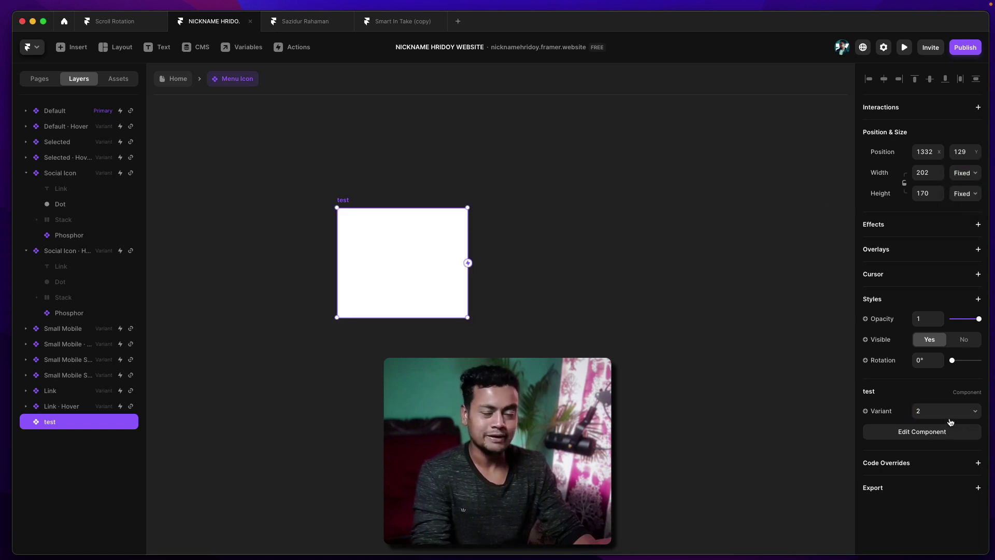
- Open the test component for editing and delete its variant 2
click(724, 383)
click(431, 287)
double_click(430, 287)
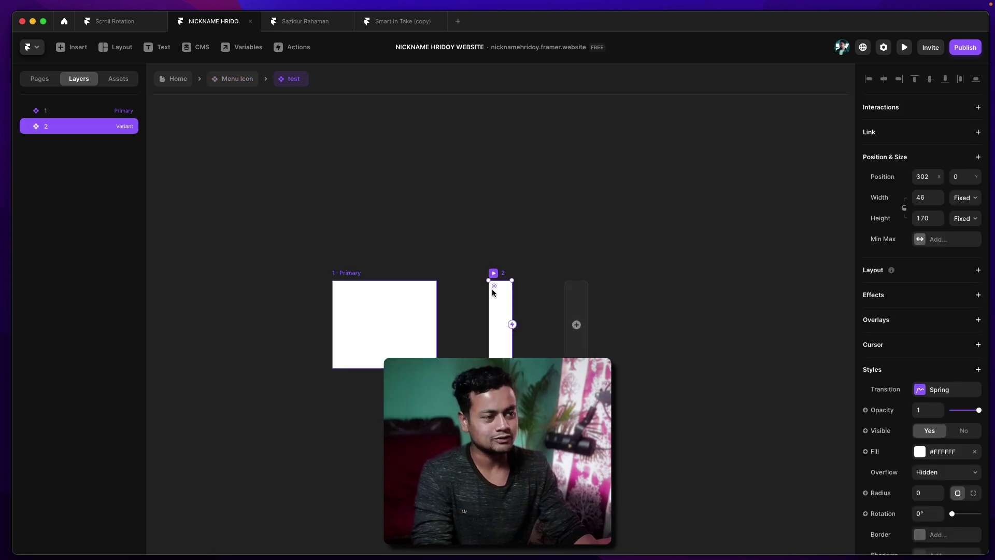
click(501, 280)
key(Delete)
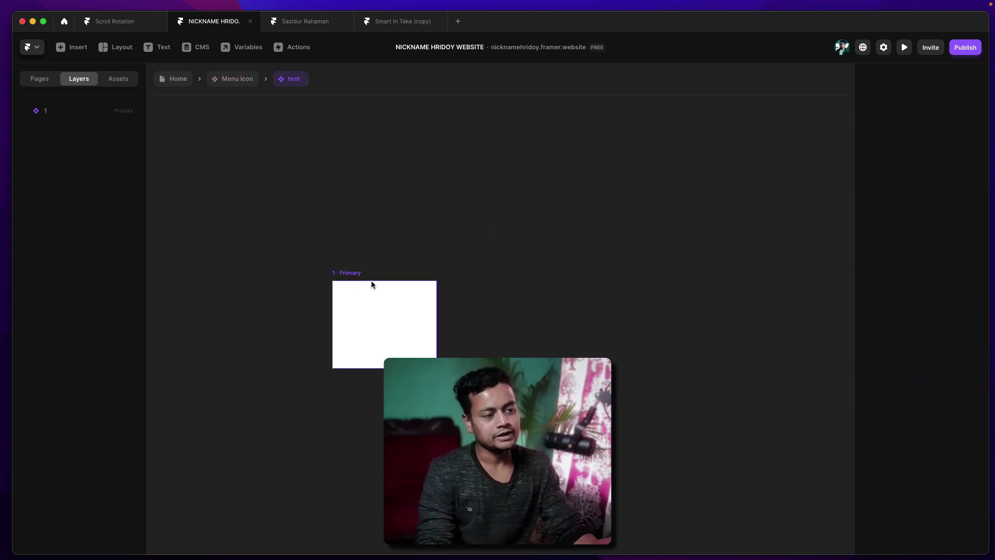
scroll(334, 281, up, 5)
scroll(400, 191, down, 3)
click(400, 190)
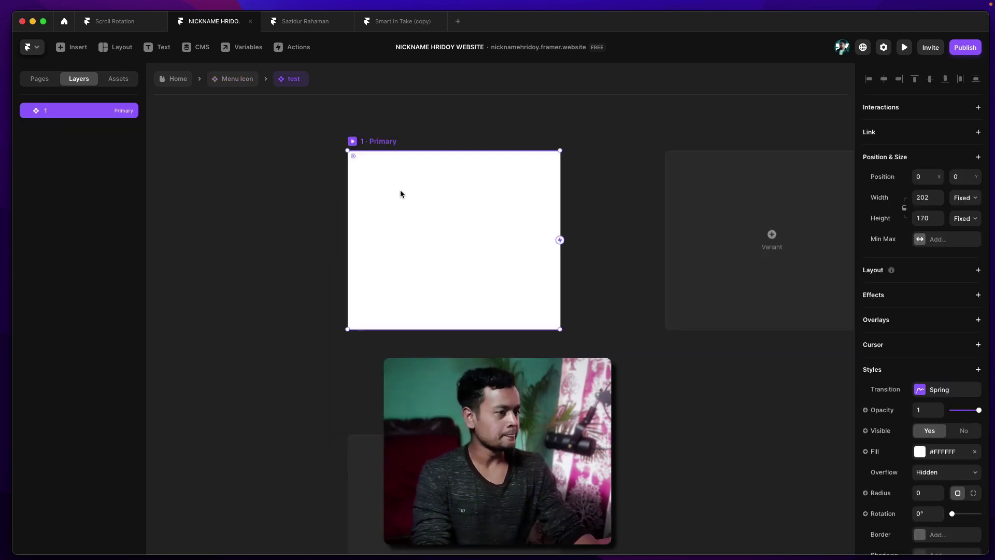
scroll(443, 236, down, 2)
scroll(443, 236, right, 3)
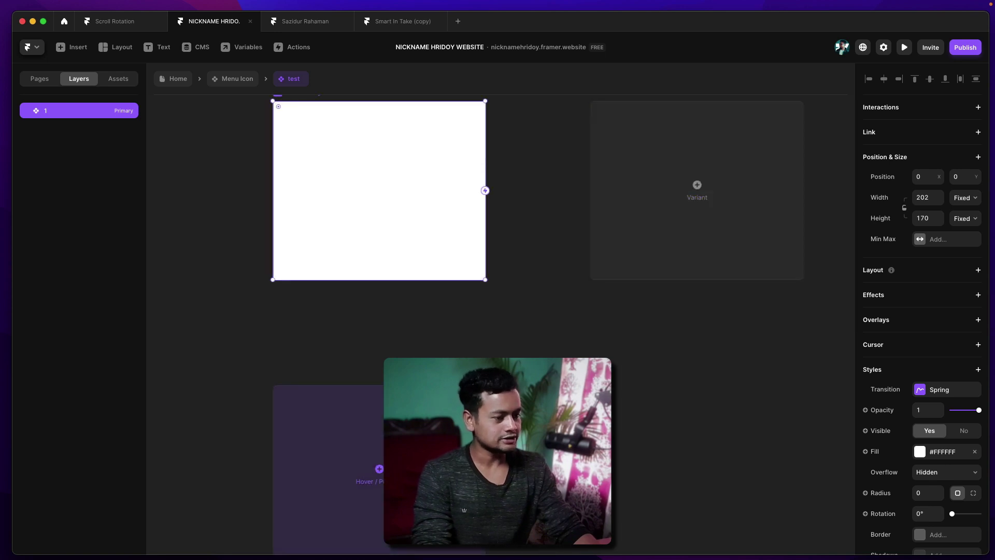
scroll(630, 332, down, 2)
scroll(631, 332, down, 2)
scroll(630, 332, left, 2)
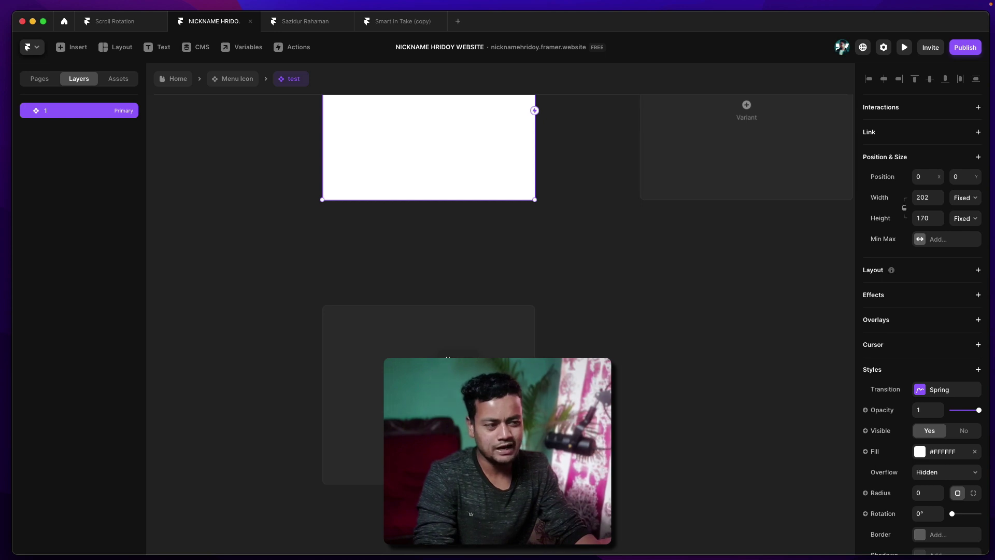
click(582, 329)
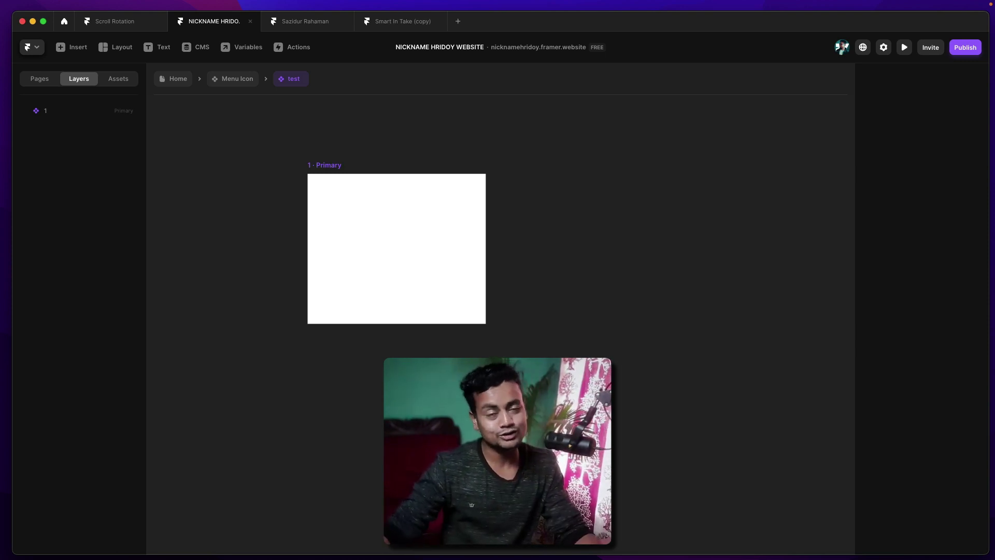
scroll(442, 224, left, 2)
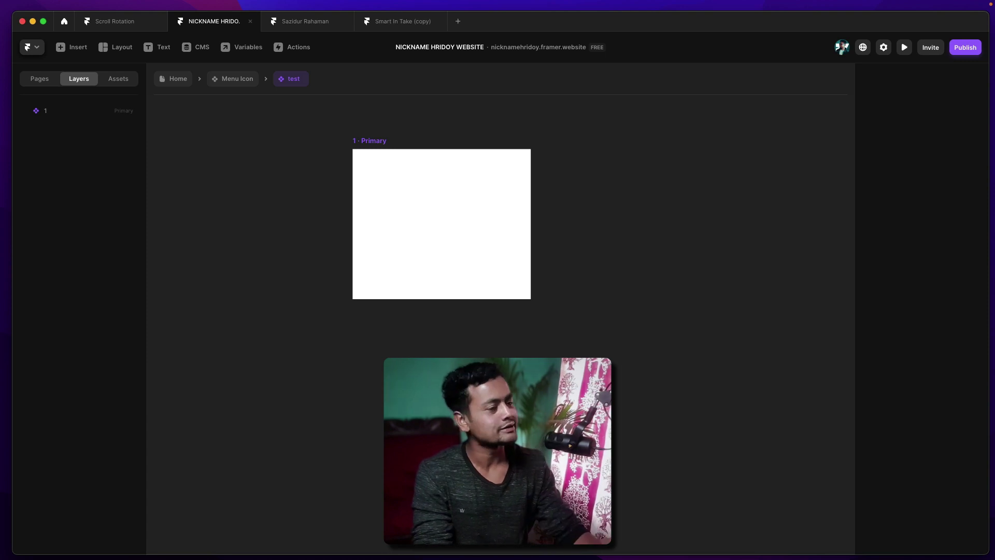
- Add a Hover variant to the primary variant and set its corner radius to 24
click(442, 208)
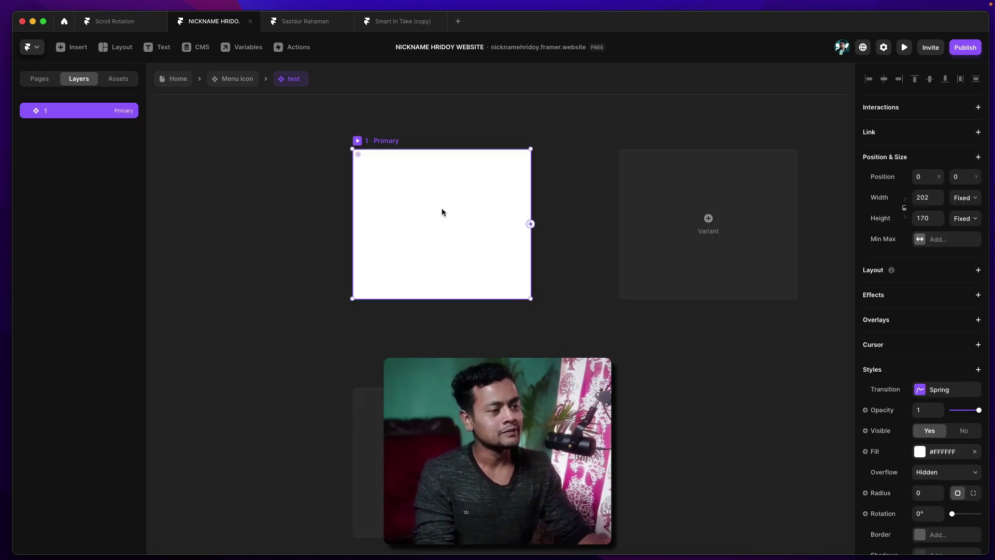
scroll(441, 208, down, 2)
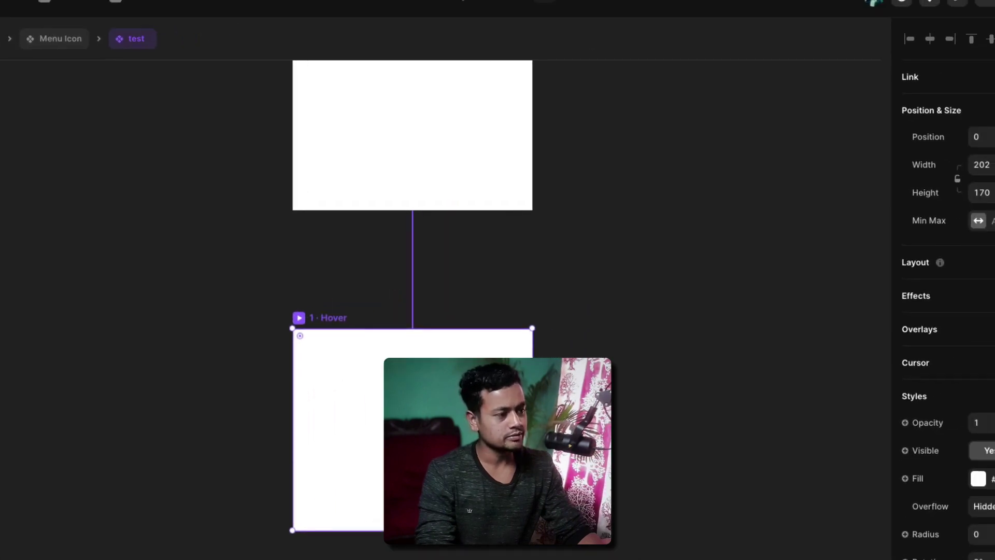
scroll(508, 361, down, 5)
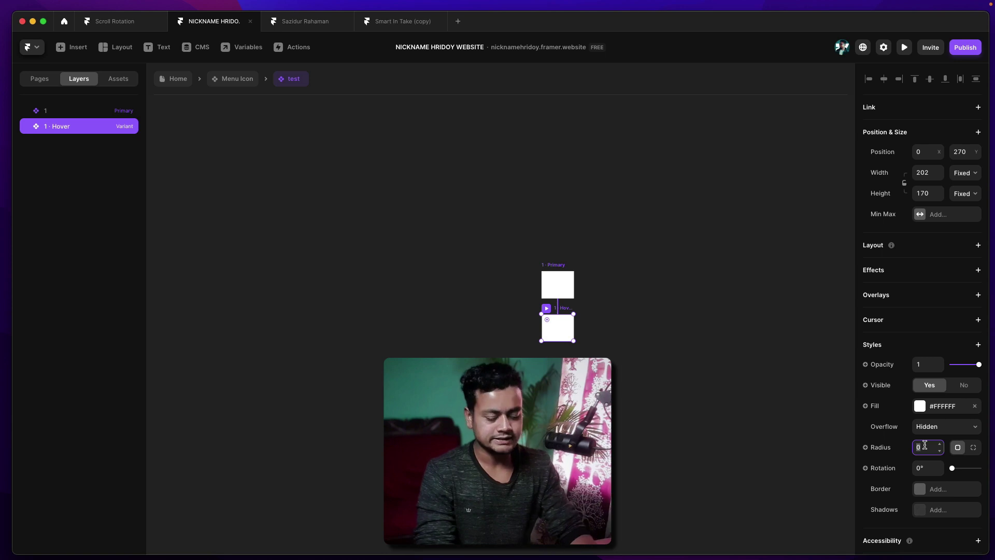
scroll(652, 340, right, 5)
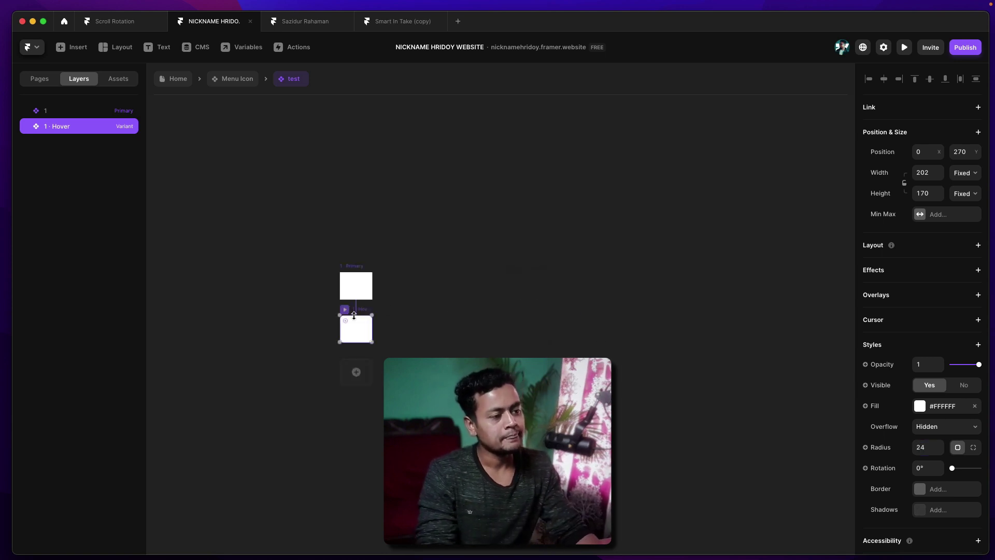
scroll(354, 315, up, 4)
scroll(354, 315, up, 5)
scroll(489, 198, down, 3)
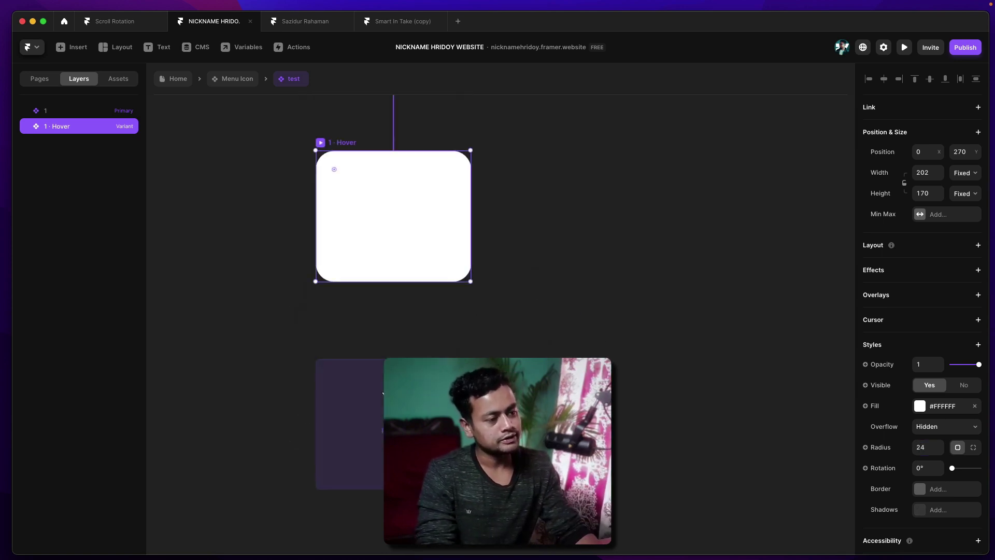
- Add a Pressed variant below the Hover variant and pick a different fill colour for it
click(410, 425)
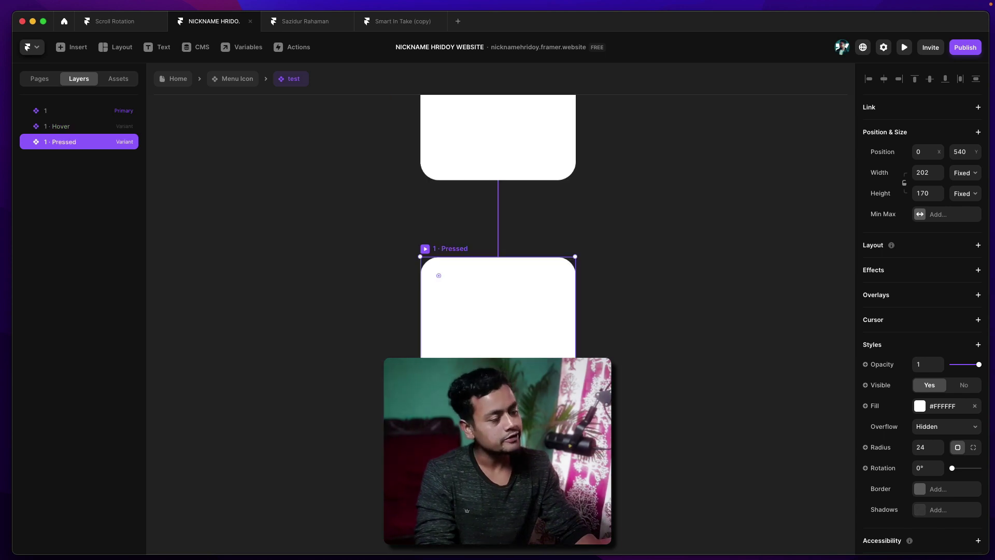
click(932, 411)
drag(739, 309, 700, 307)
click(664, 306)
- Preview the test component and try out its hover and pressed states
scroll(663, 306, down, 3)
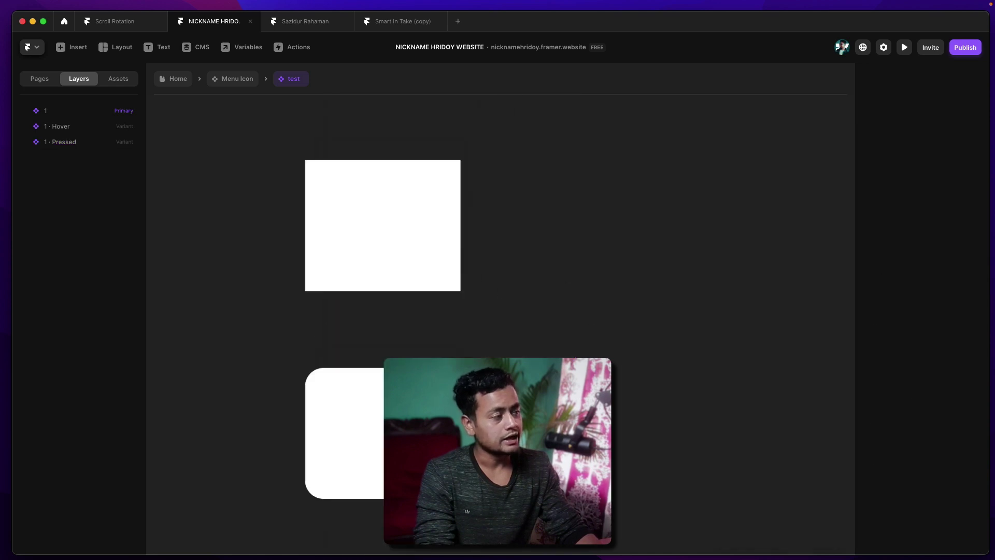
click(905, 47)
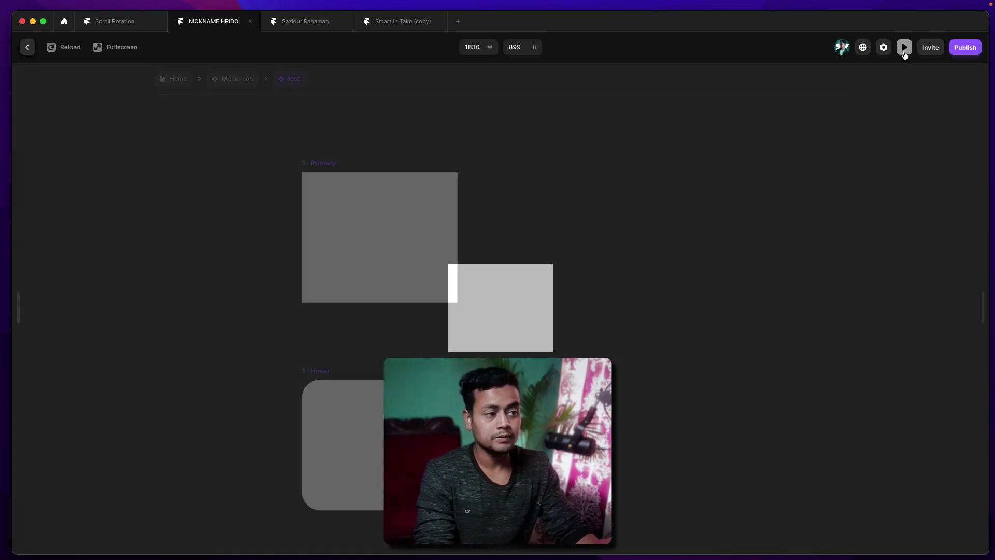
click(542, 302)
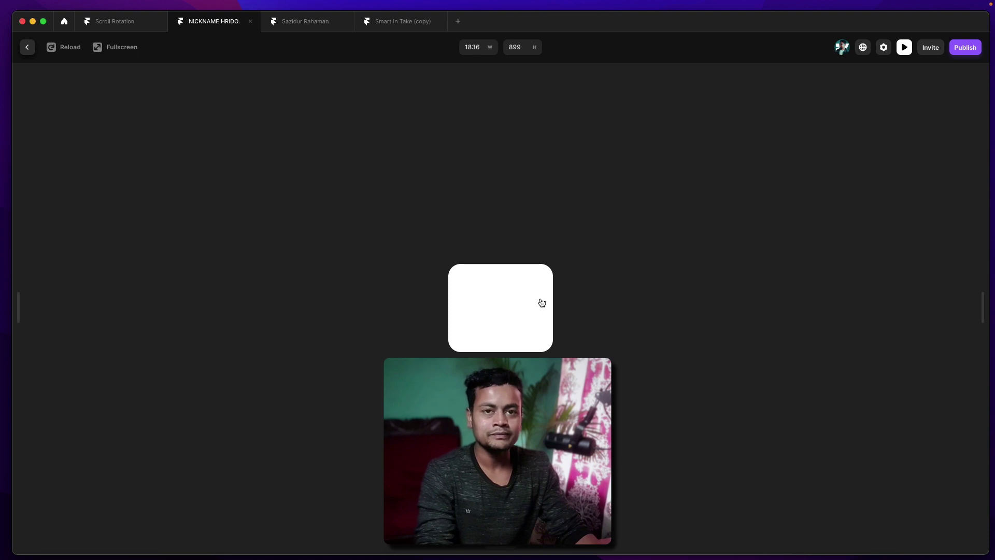
click(542, 302)
click(542, 302)
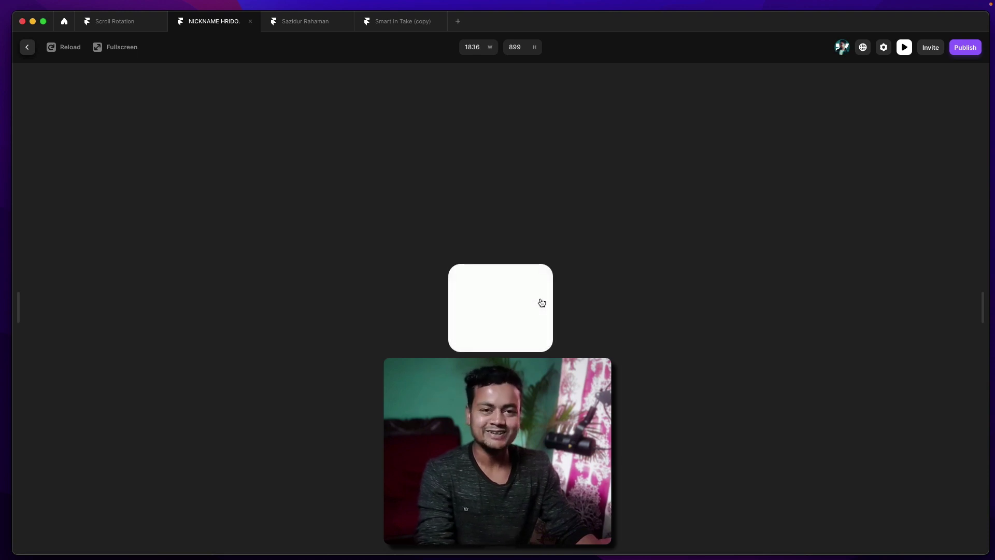
click(541, 302)
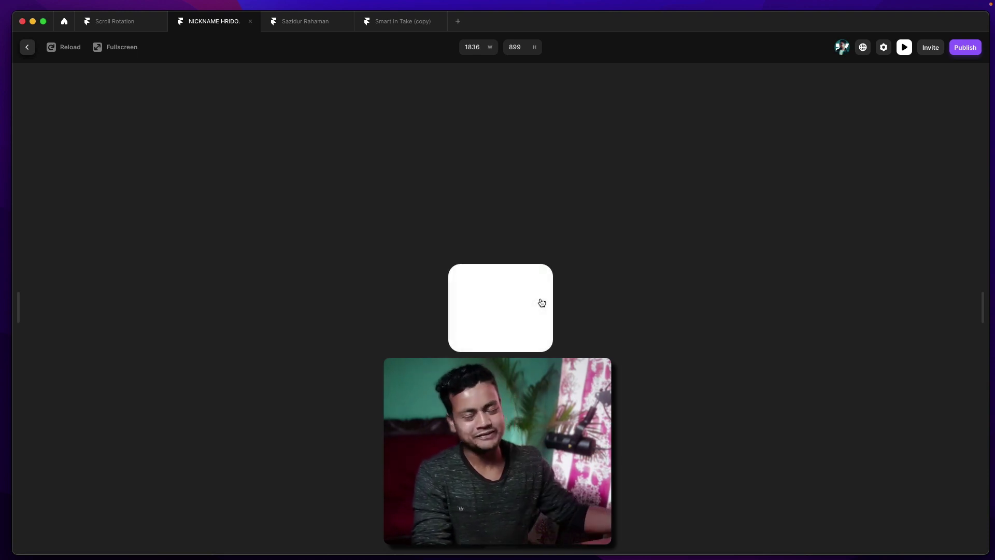
click(542, 302)
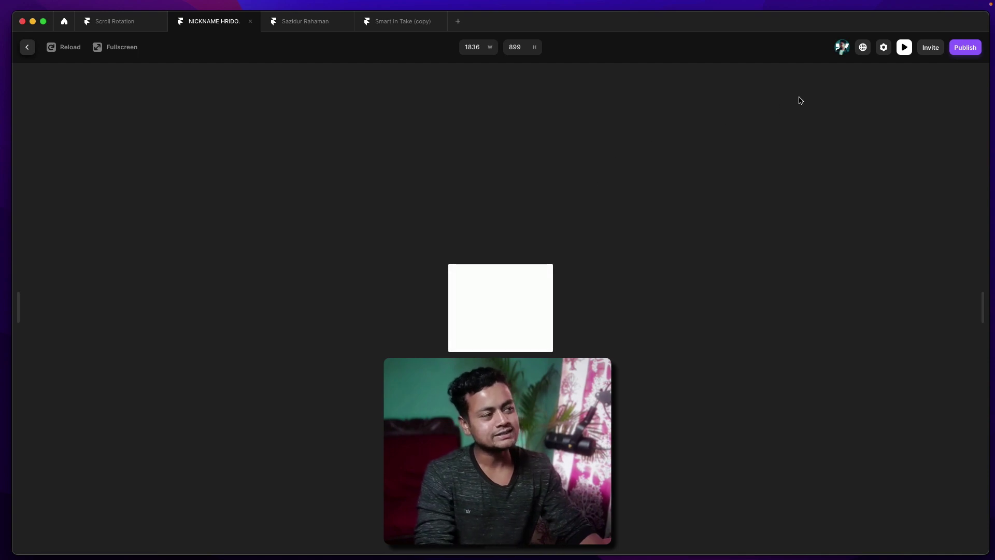
- Switch to the open portfolio website project and preview the hover effect on its CONTRACT button
click(303, 26)
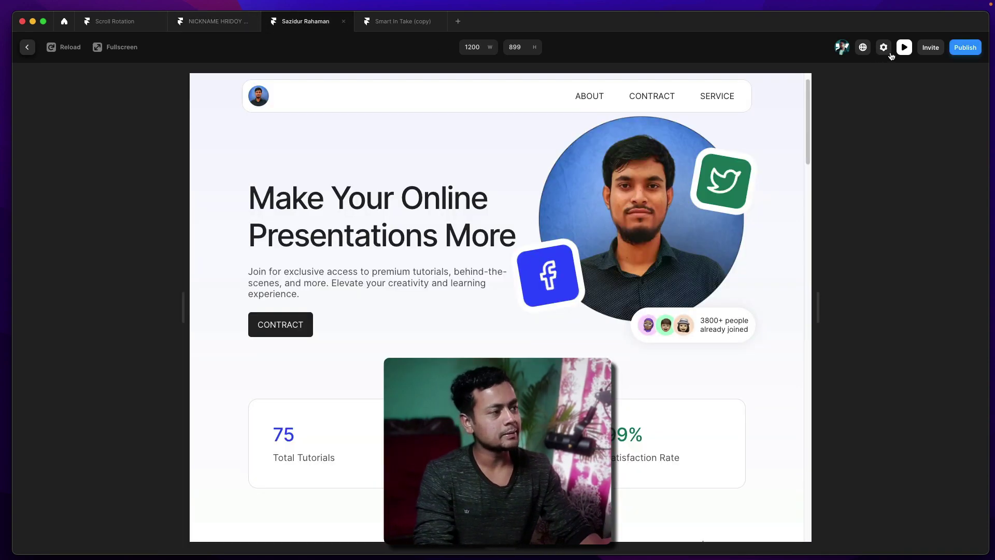
click(904, 49)
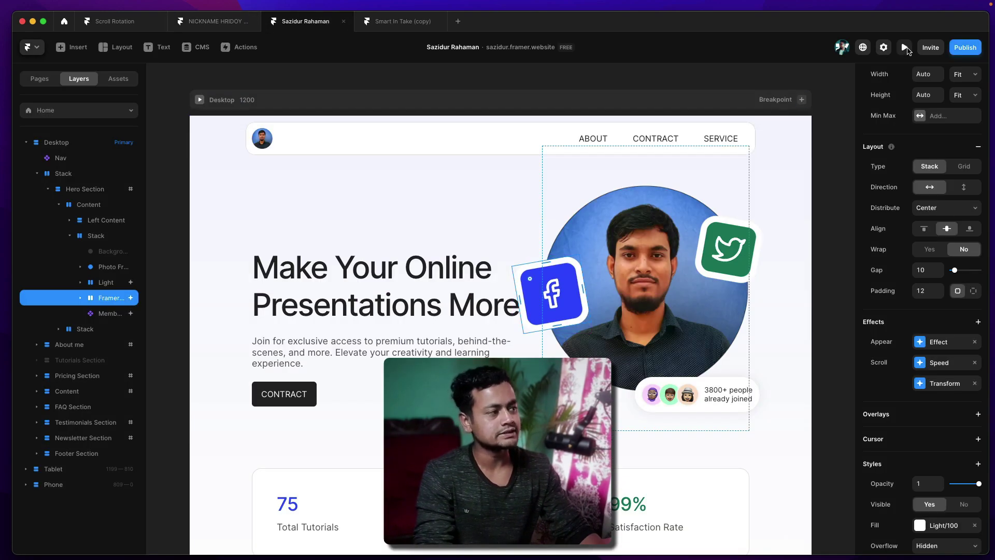
key(super+p)
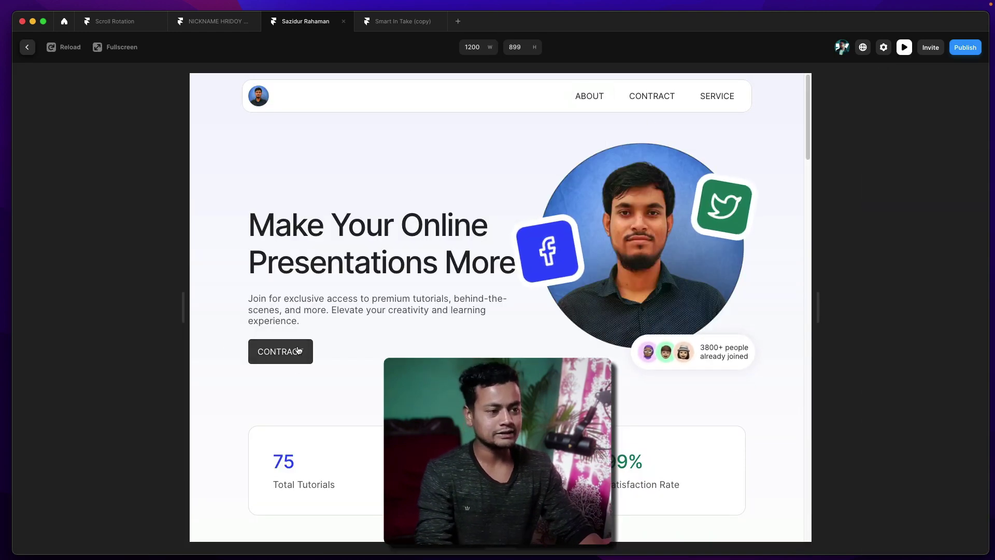
click(905, 47)
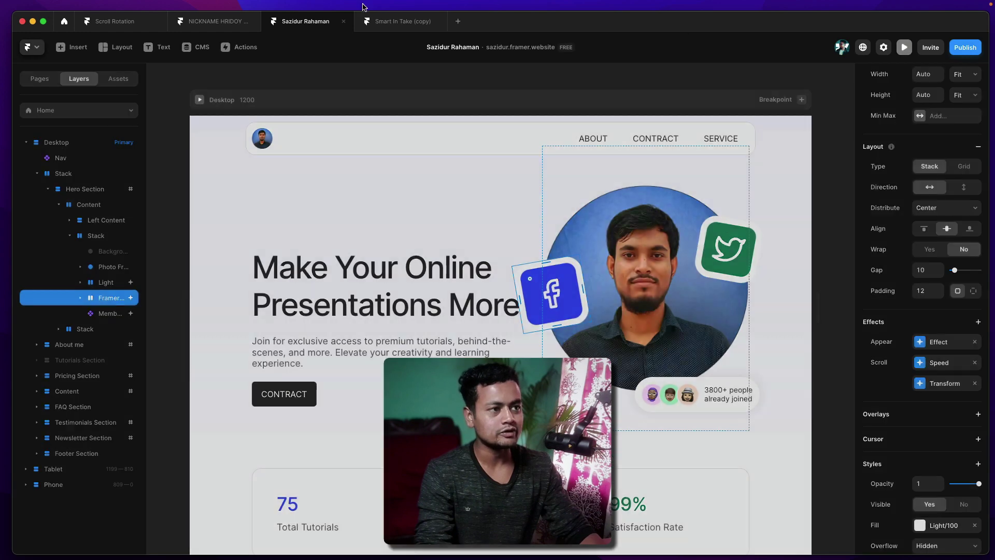
- Return to editing the test component and set the primary variant's transition to Ease In Out with a time of 5 s
click(201, 28)
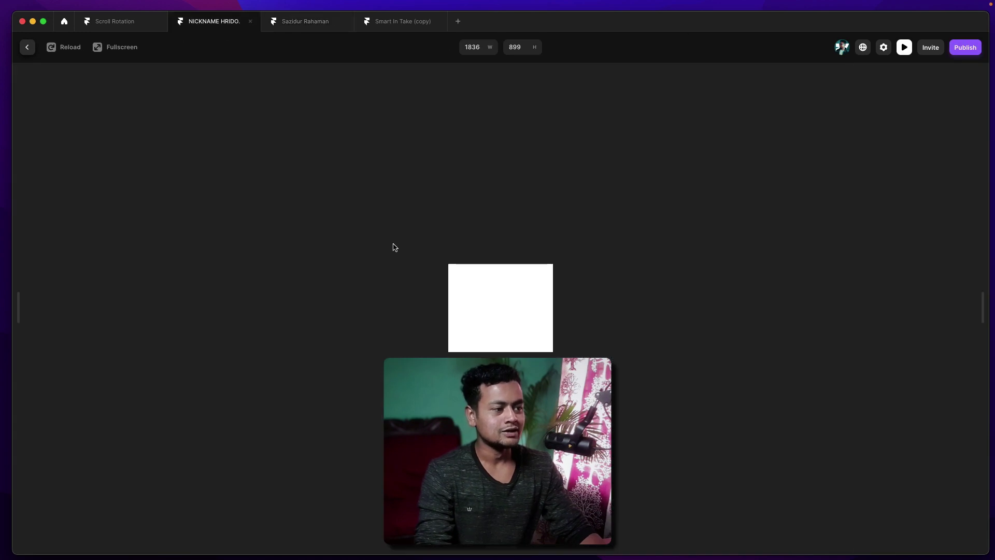
click(905, 47)
click(374, 231)
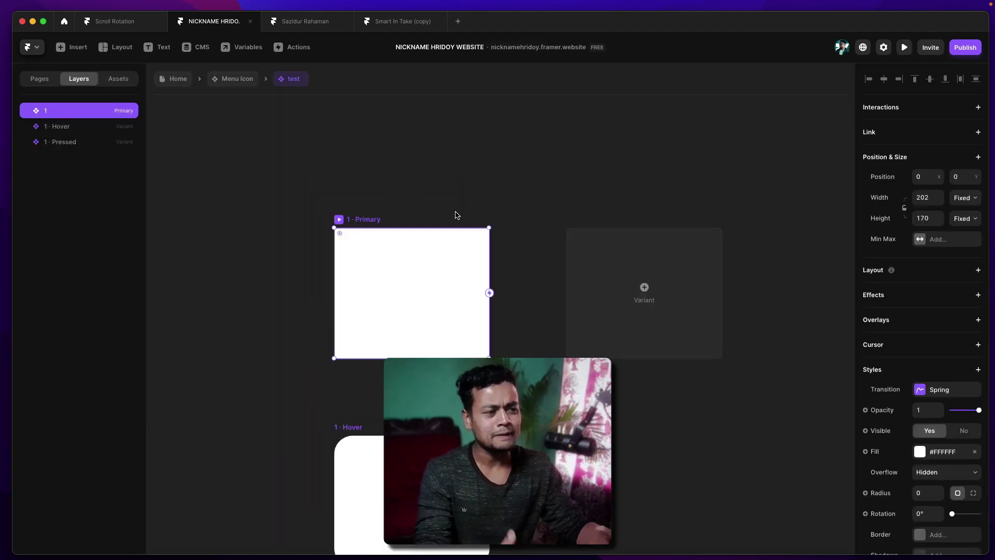
click(937, 389)
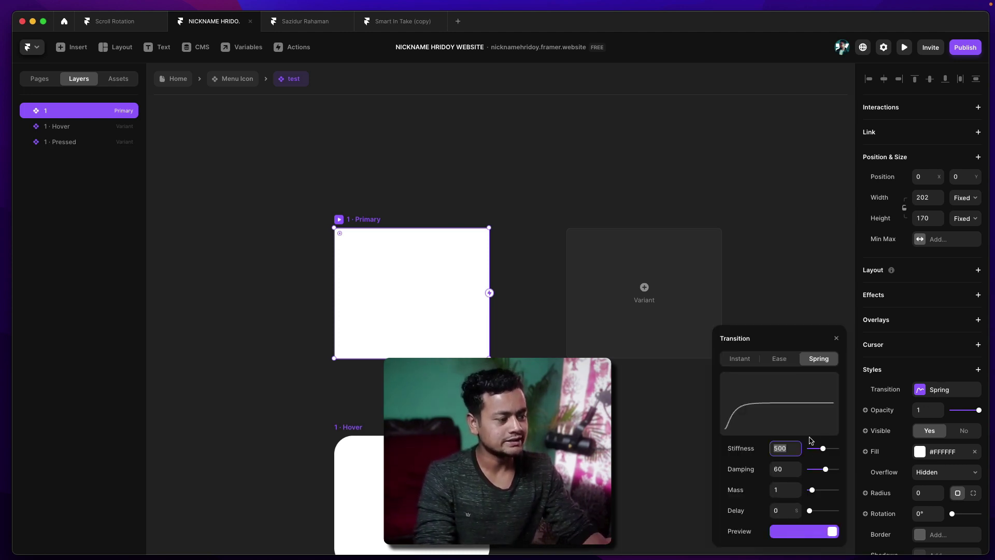
click(780, 359)
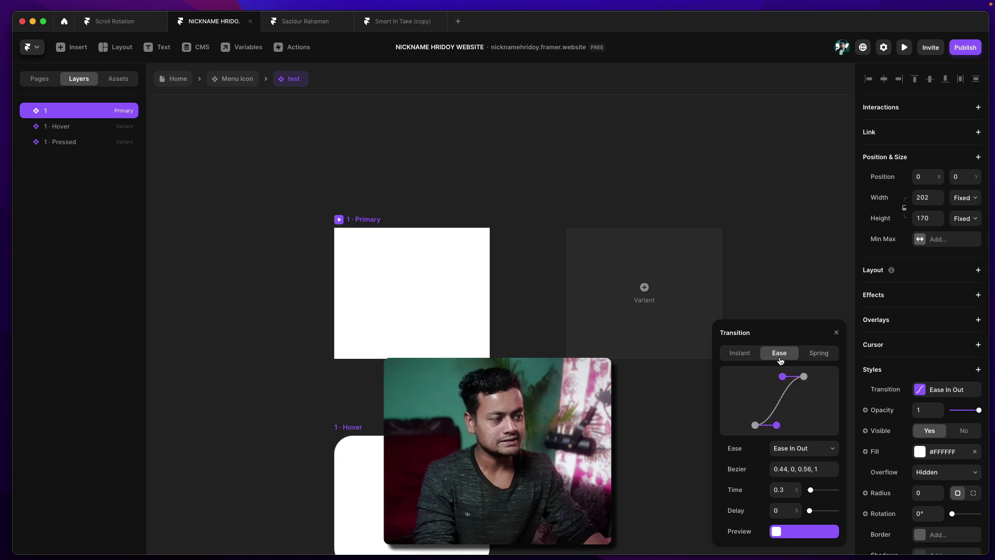
click(779, 489)
text(5)
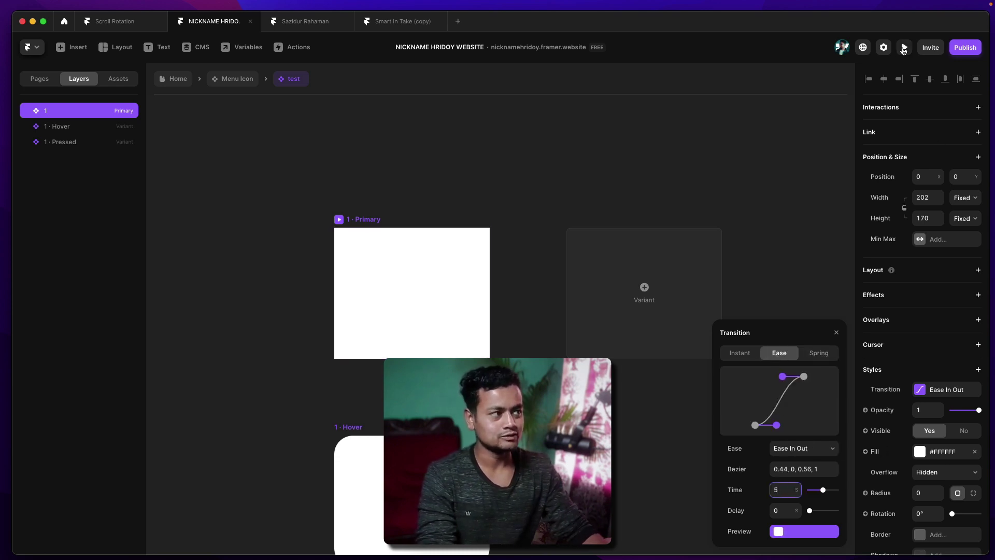
- Preview the test component to try its hover transition, and return to editing
click(903, 47)
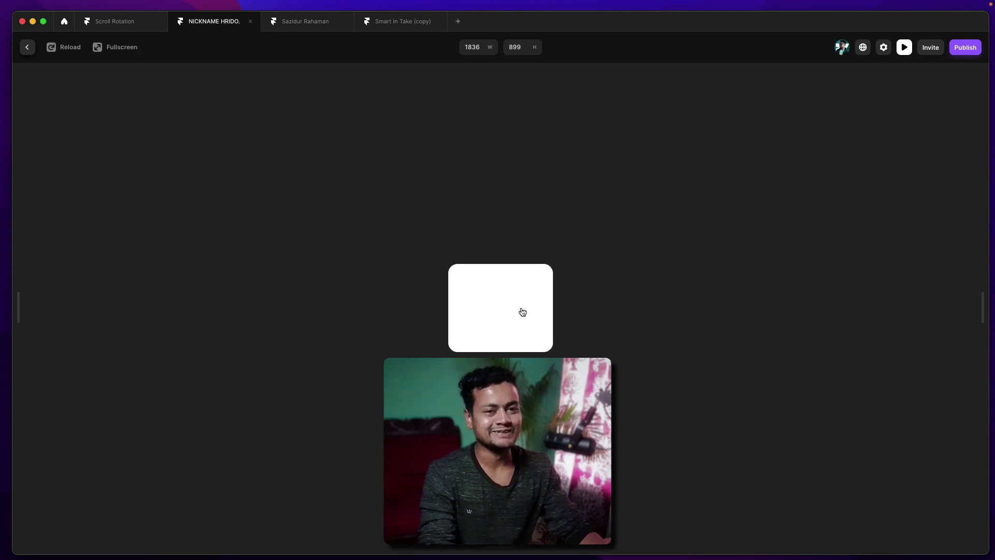
click(902, 47)
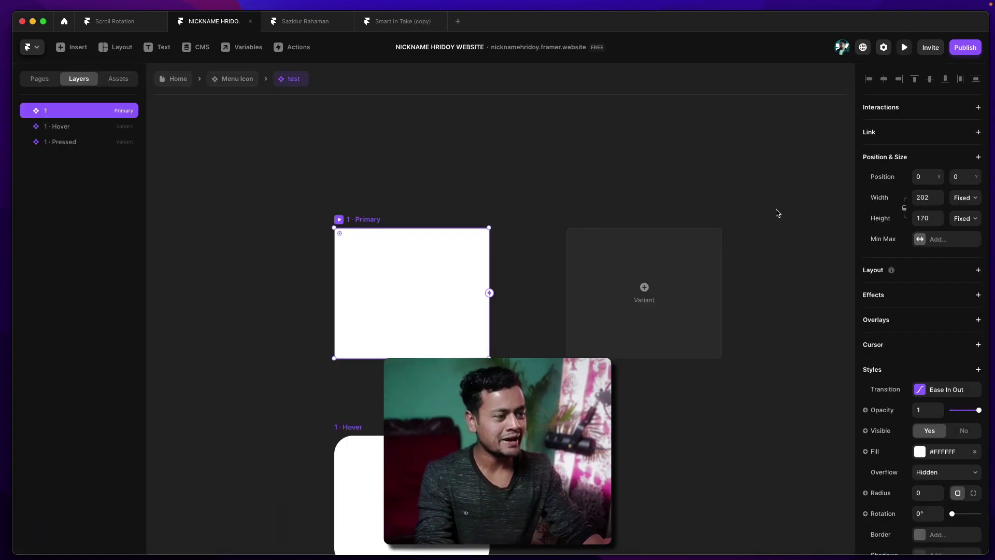
- Set the primary variant's transition time to 0.2 s and preview the component's hover effect
click(951, 393)
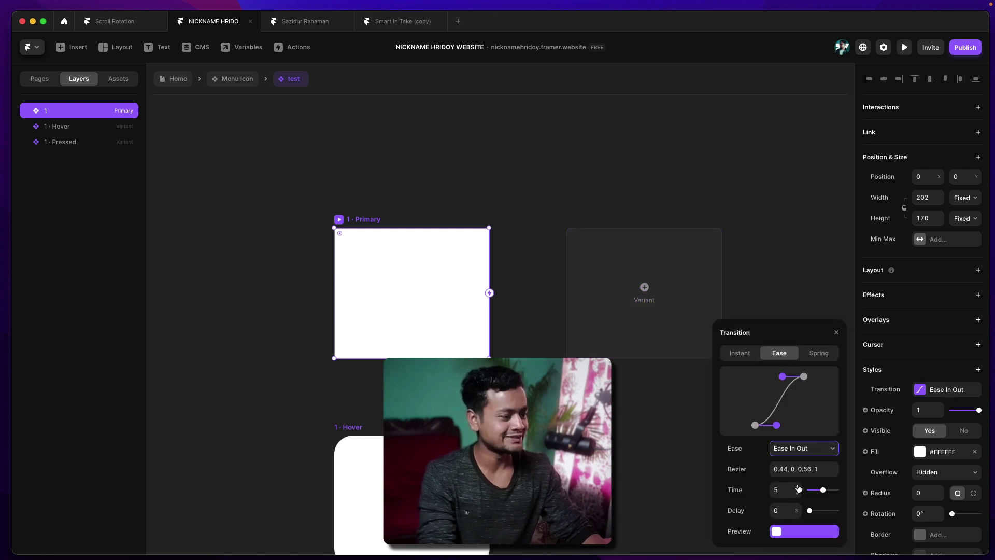
click(783, 489)
text(0.2)
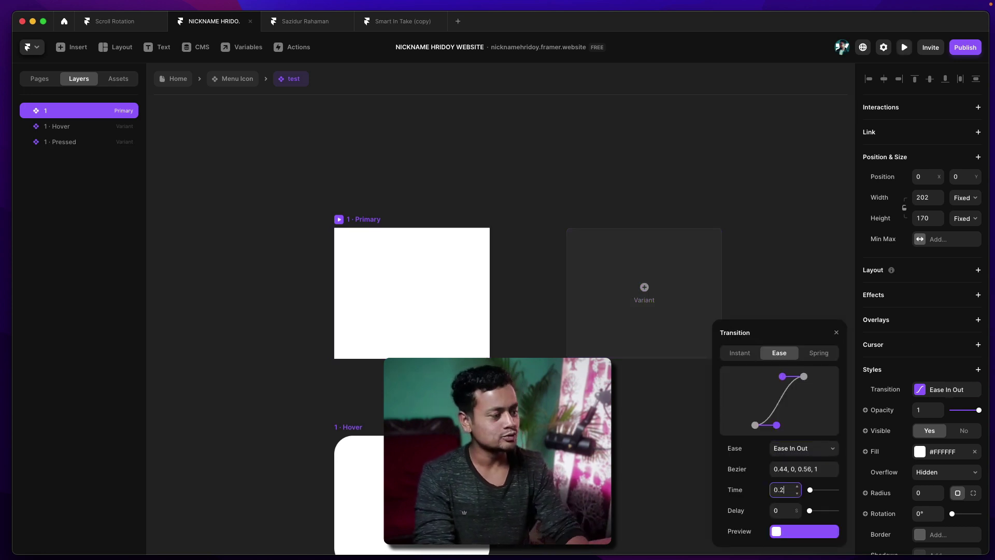
click(905, 48)
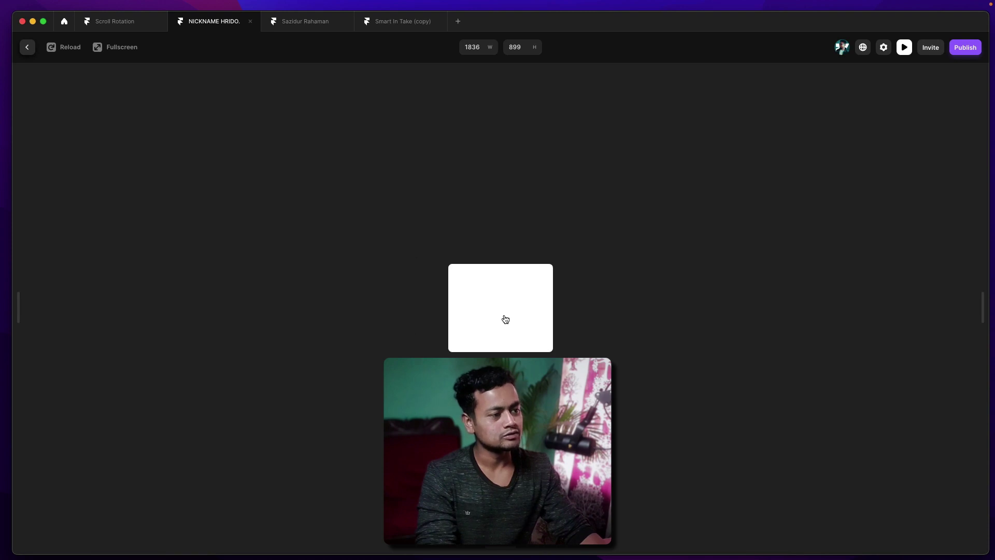
click(903, 48)
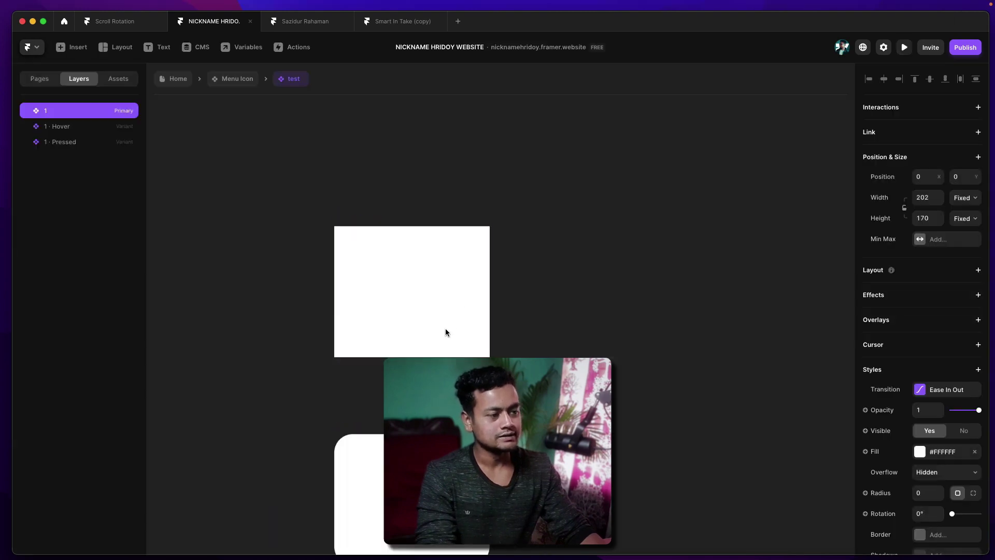
- Compare the properties of the test component's Primary, Hover and Pressed variants by selecting them one after another
scroll(445, 330, down, 4)
click(438, 265)
scroll(974, 373, down, 1)
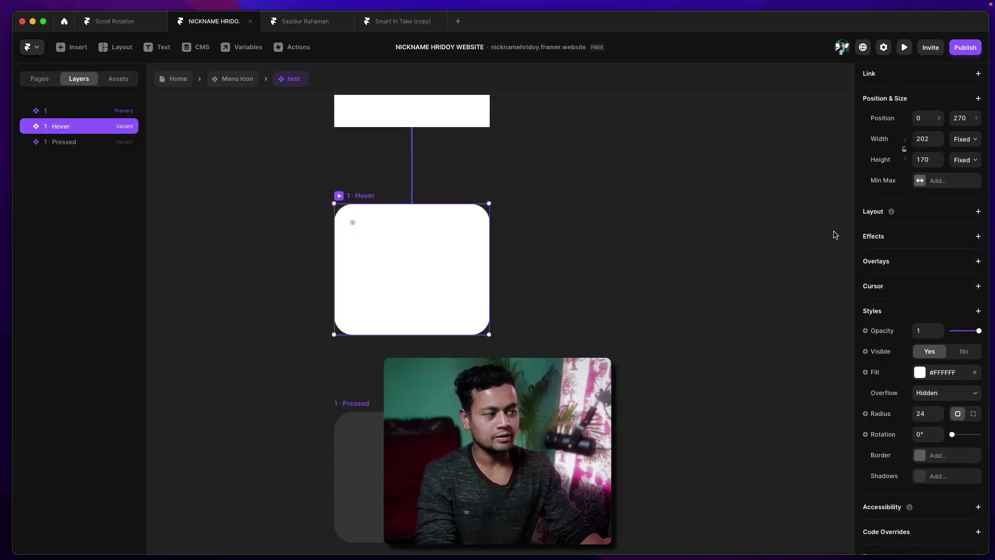
scroll(636, 287, up, 3)
scroll(579, 290, down, 3)
click(393, 271)
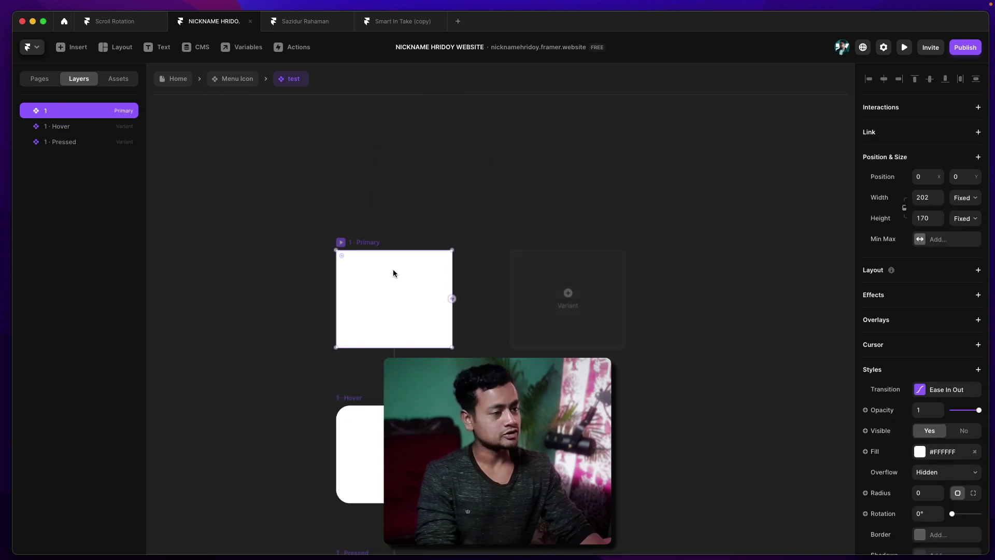
drag(573, 395, 623, 259)
click(461, 158)
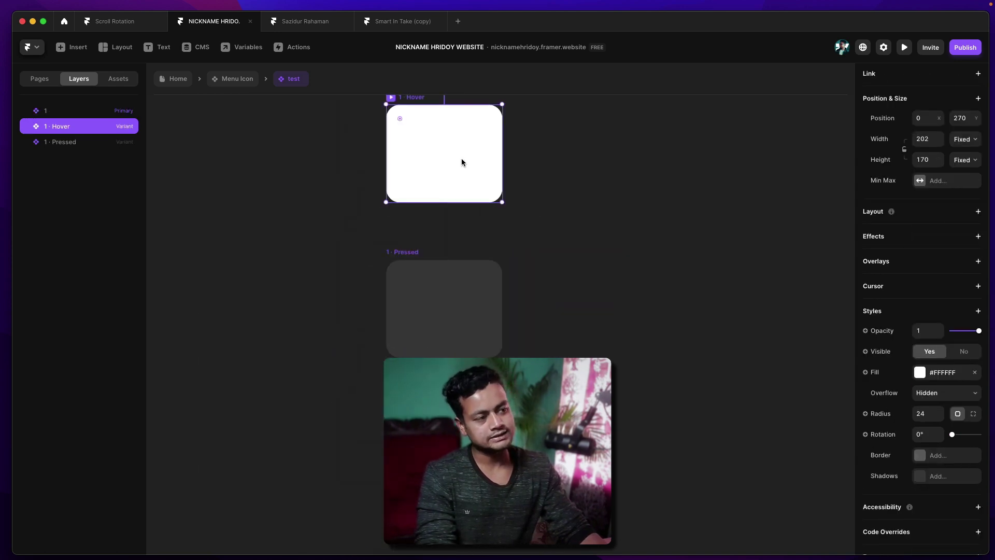
drag(461, 157, 434, 254)
click(433, 400)
- Locate the primary variant from the Pressed variant with Show Primary
right_click(503, 236)
click(677, 318)
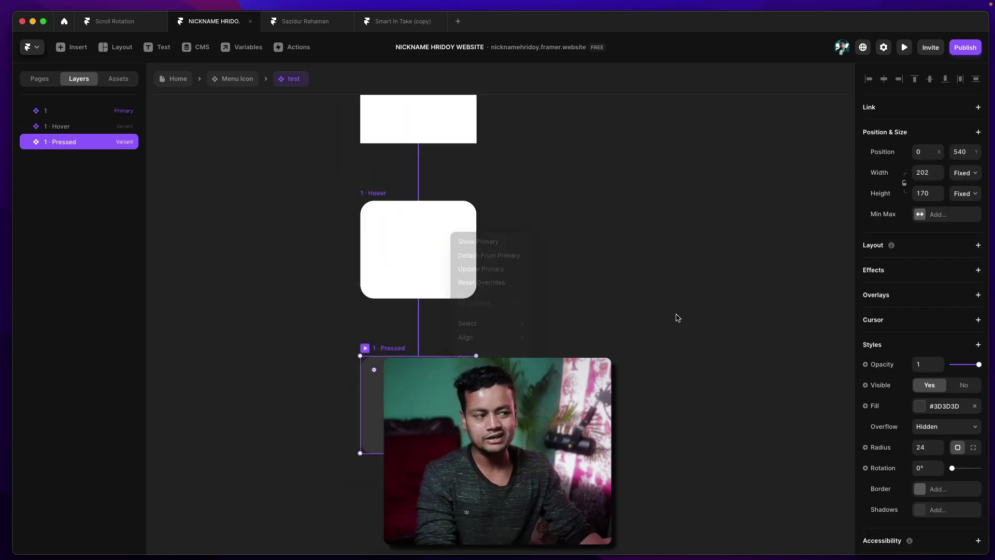
right_click(503, 236)
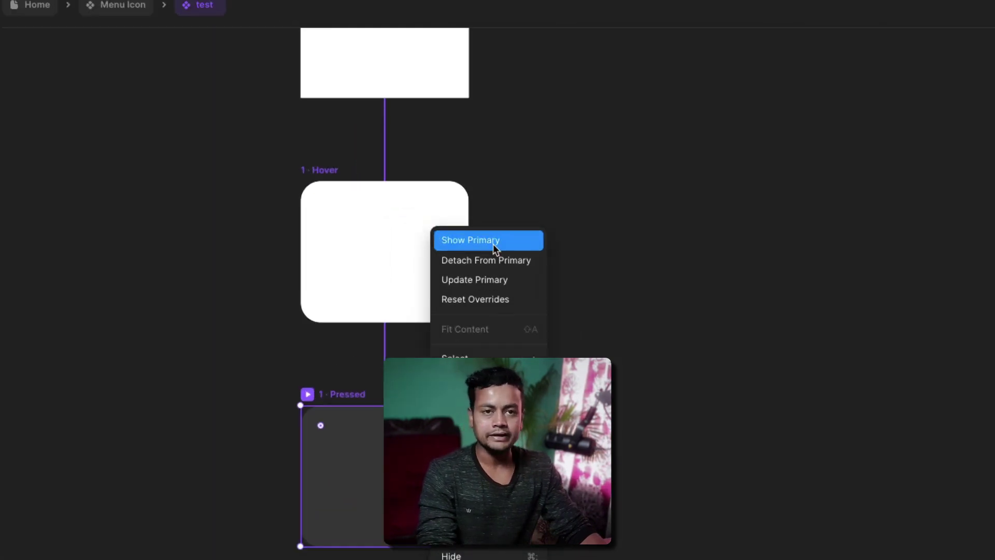
click(492, 243)
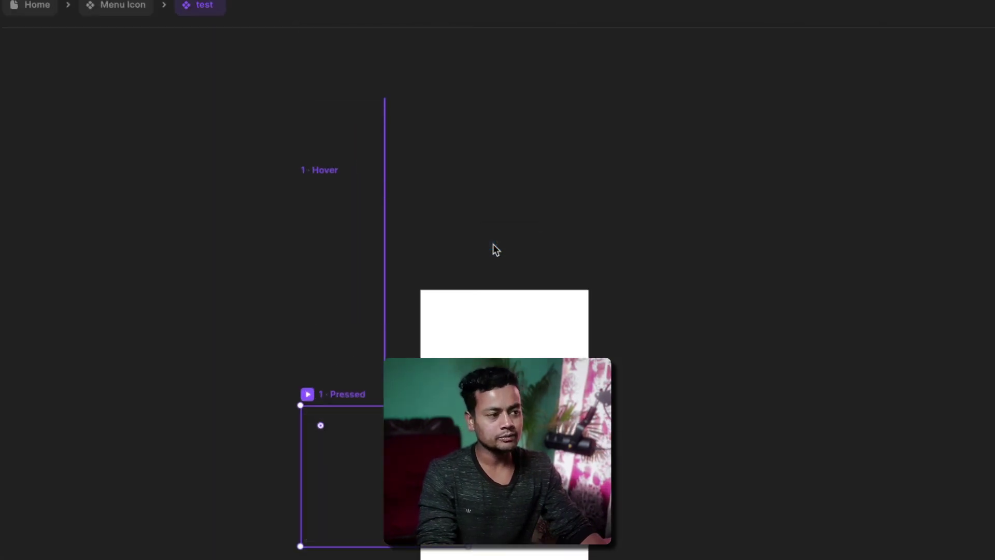
click(614, 333)
drag(533, 249, 595, 218)
key(super+z)
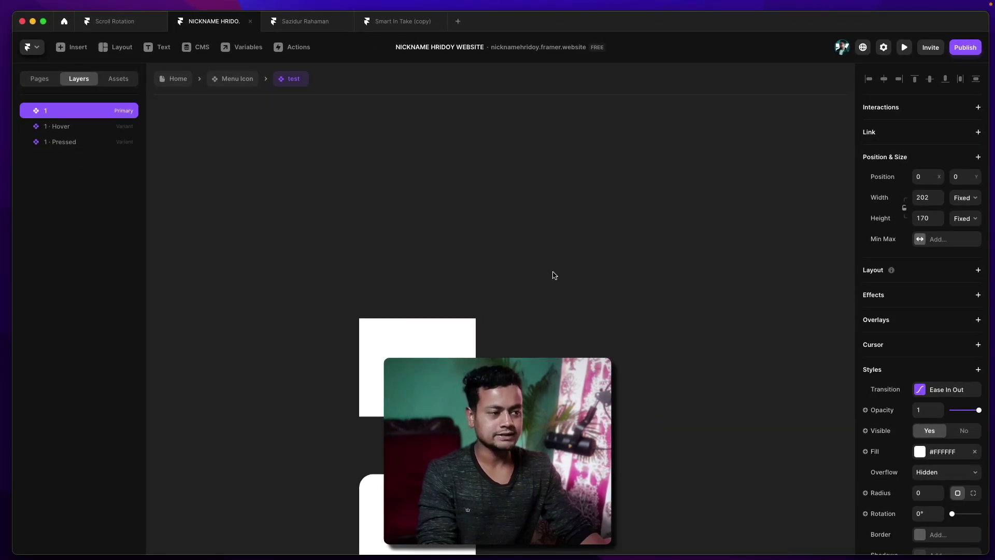
- Select the Hover variant, preview the test component's hover effect, and return to the editor
scroll(553, 275, down, 5)
click(466, 346)
scroll(544, 263, down, 5)
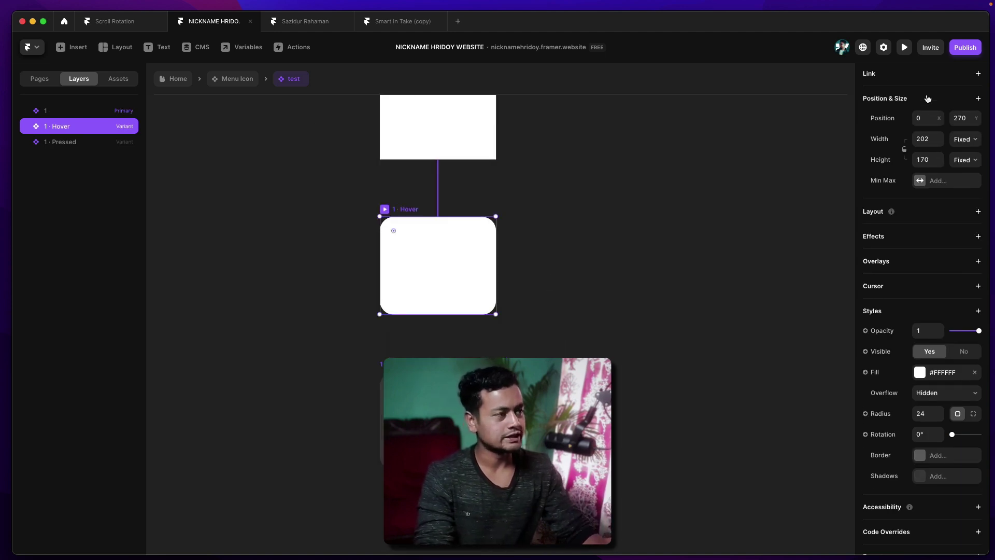
key(super+p)
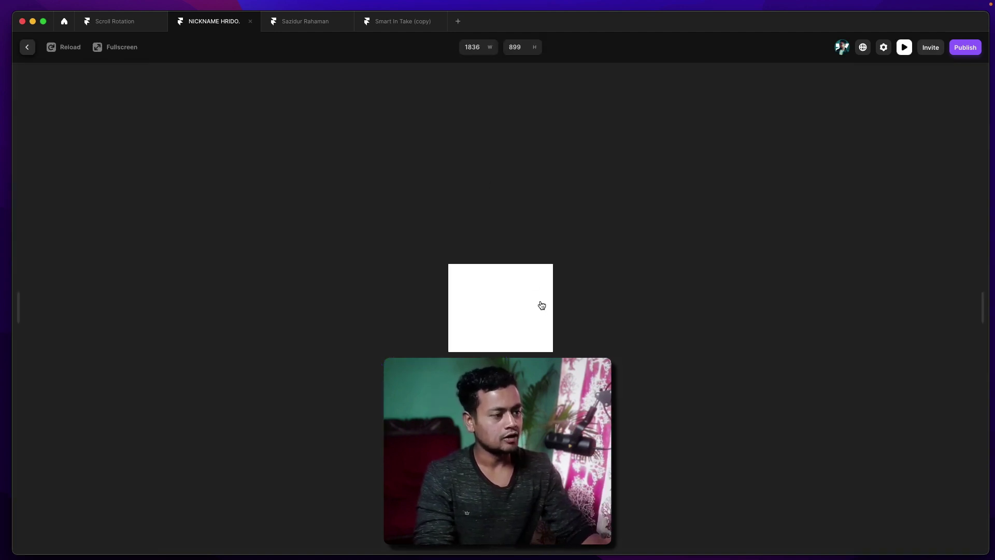
key(Escape)
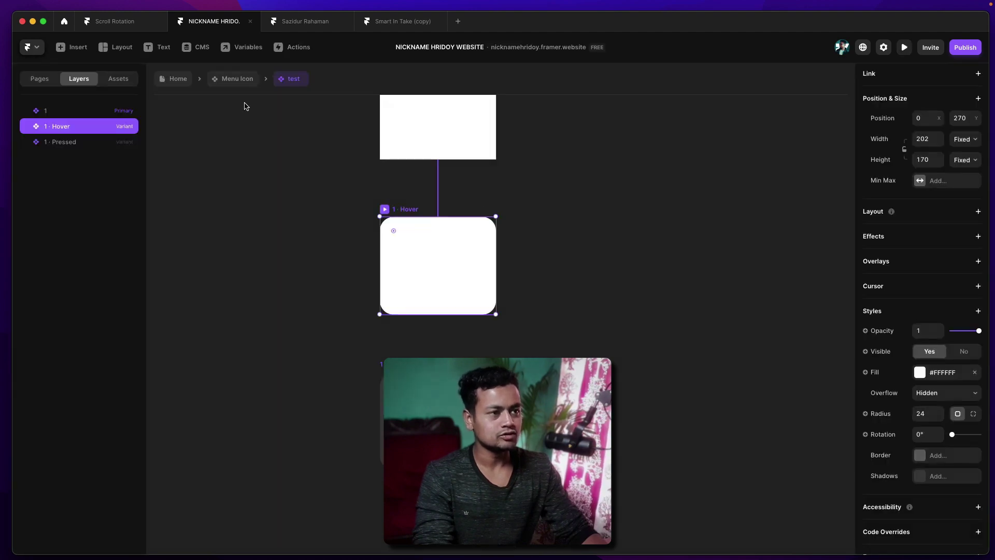
- Go back to the parent Menu Icon component and look over its existing icon variants
click(243, 80)
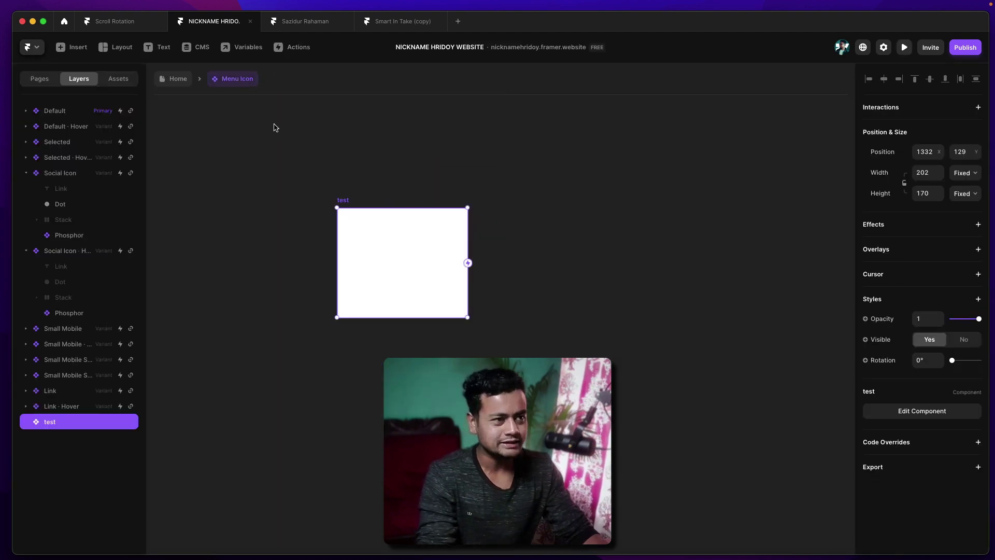
scroll(288, 162, left, 10)
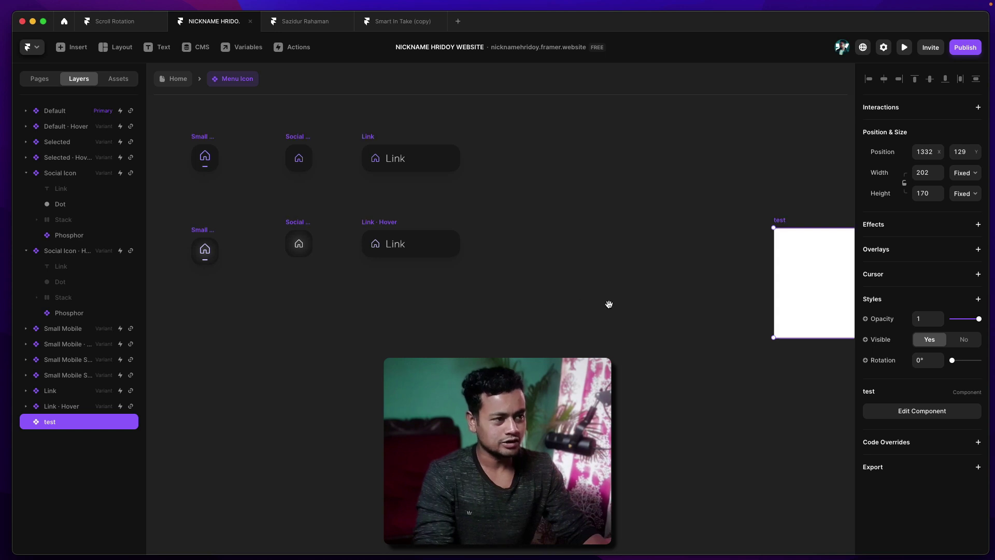
scroll(582, 319, left, 5)
scroll(581, 319, up, 2)
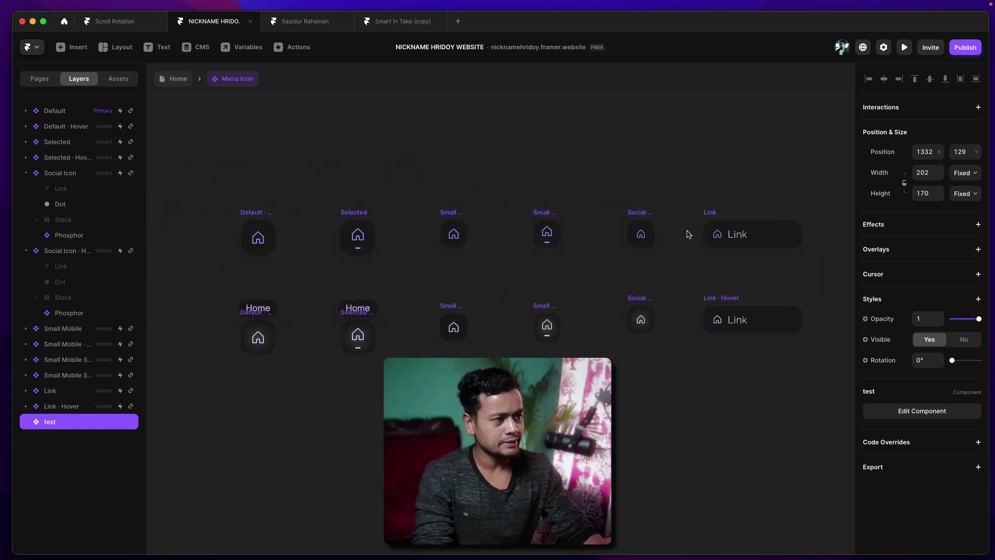
- Locate the primary of the Social Icon variant with Show Primary
click(654, 235)
right_click(654, 230)
click(641, 218)
right_click(641, 218)
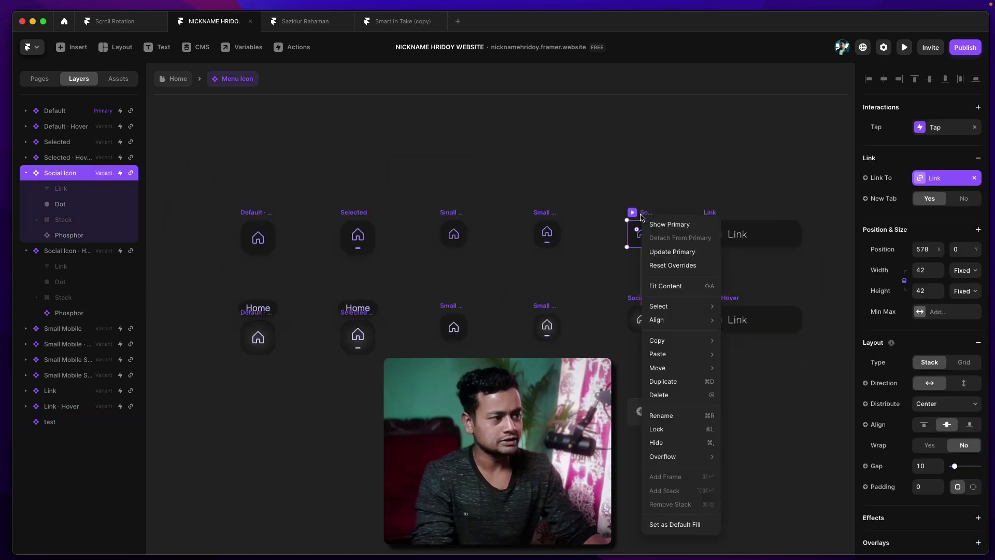
click(674, 231)
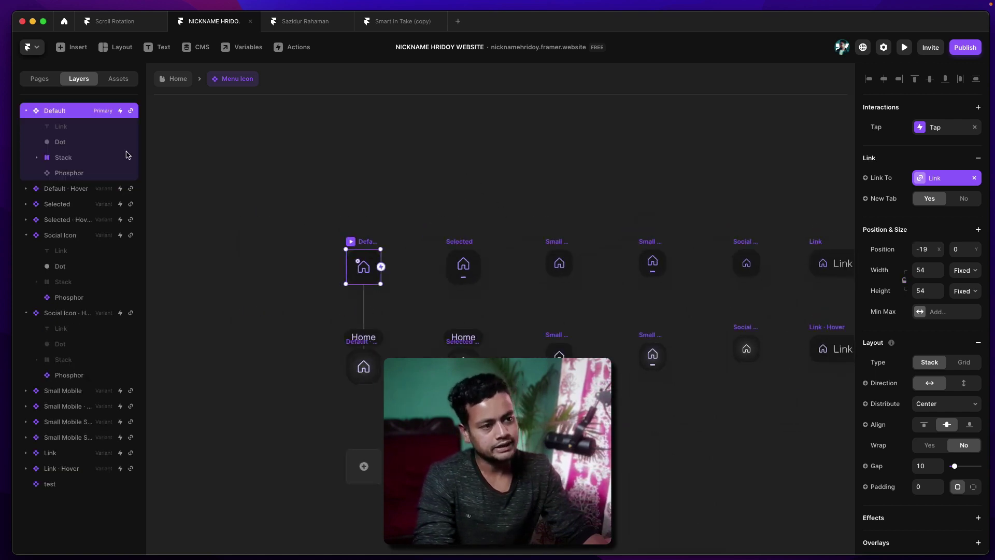
- Collapse the Social Icon and Social Icon Hover layers and select the Link layer in the Default variant
click(26, 235)
click(26, 250)
click(89, 127)
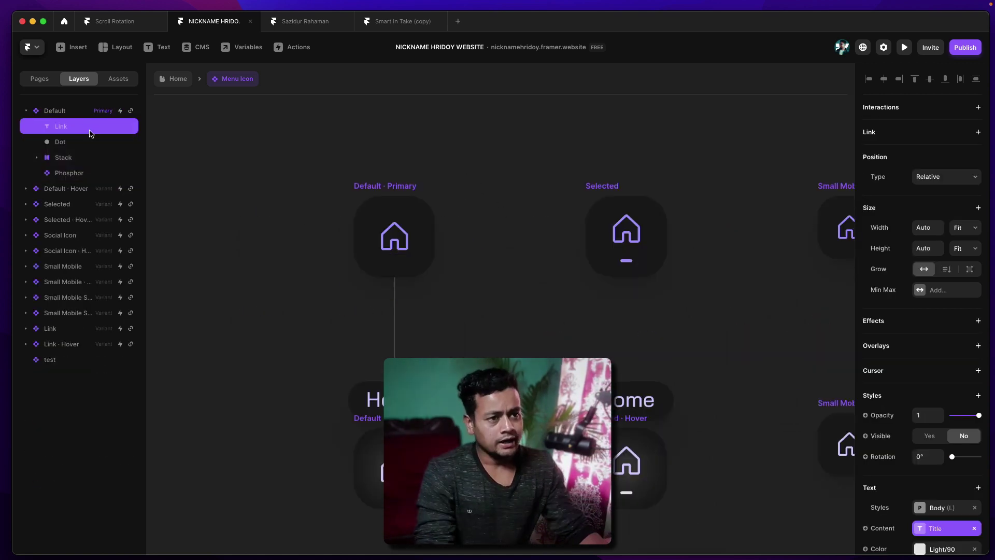
- Draw a frame about 60 × 54 to the left of the Default variant and insert a Feather icon into it
scroll(192, 143, left, 5)
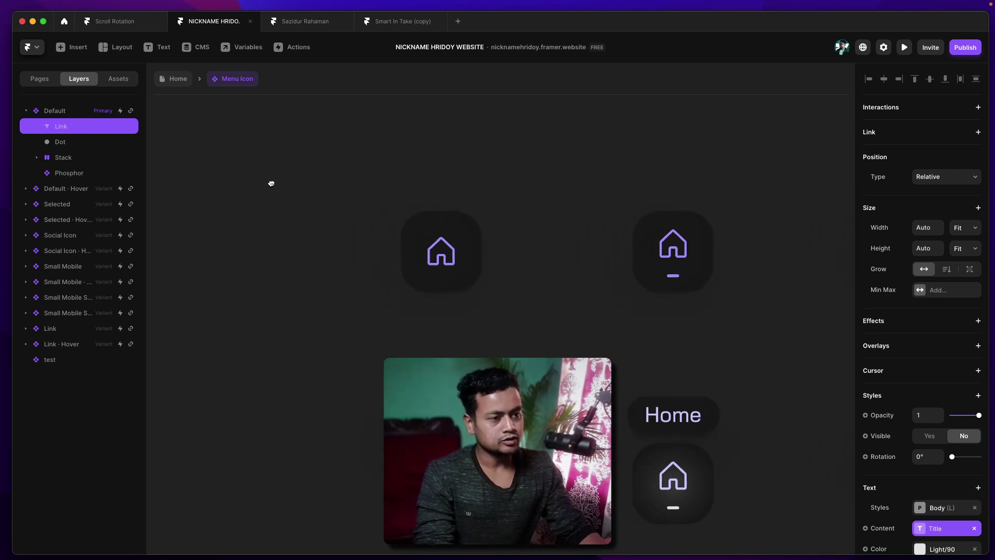
key(f)
drag(200, 207, 290, 287)
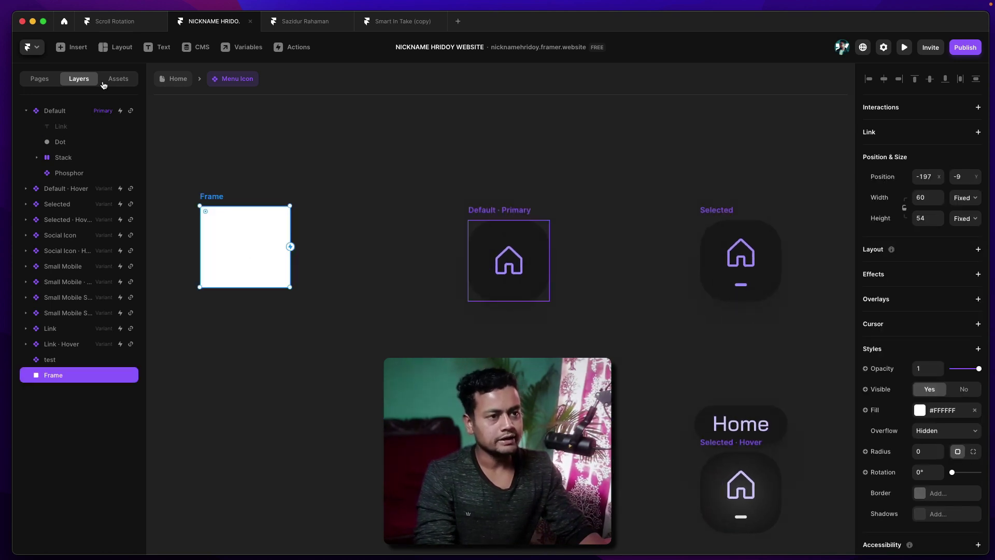
click(61, 45)
text(icon)
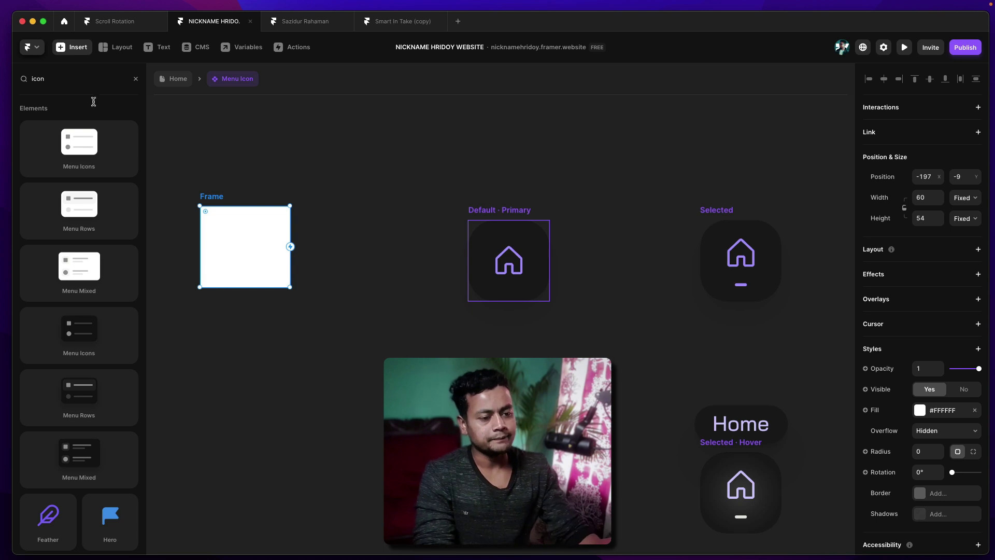
drag(45, 548, 274, 261)
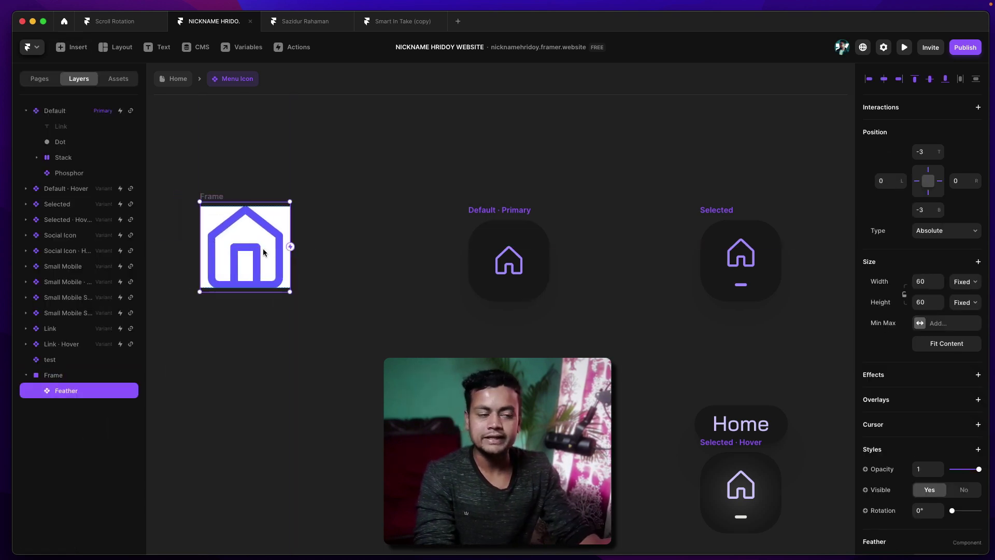
- Delete the Feather icon and the frame beside the Default variant
key(Escape)
click(234, 276)
key(Delete)
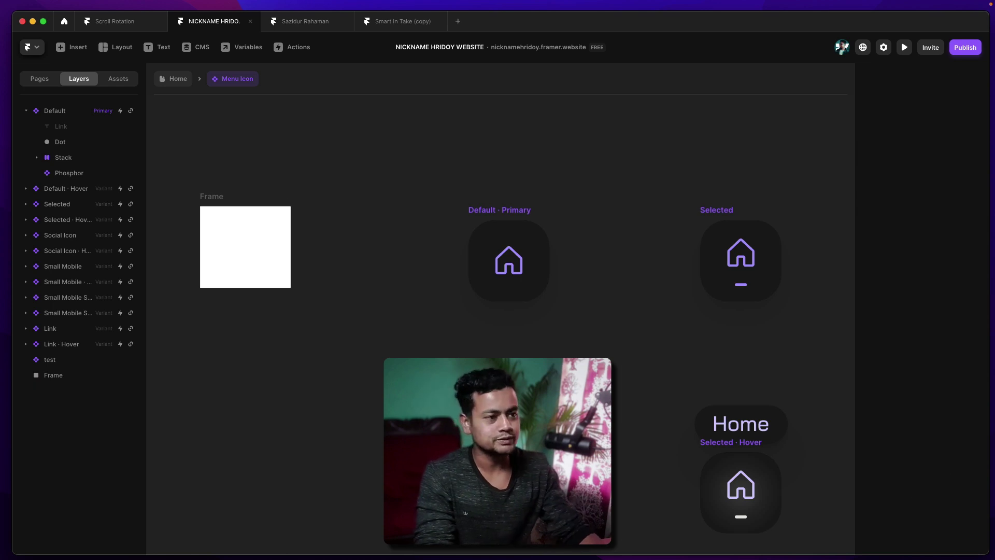
click(215, 195)
key(Delete)
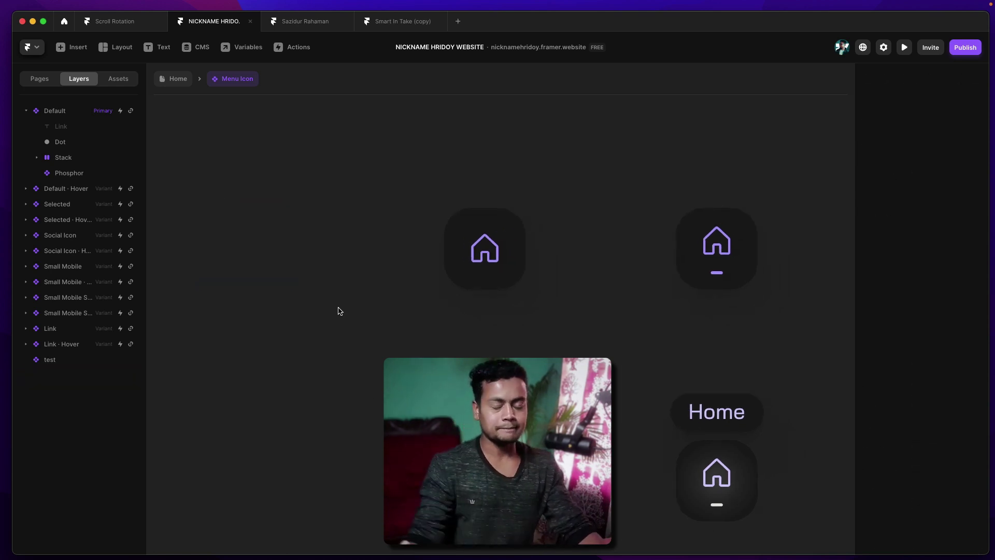
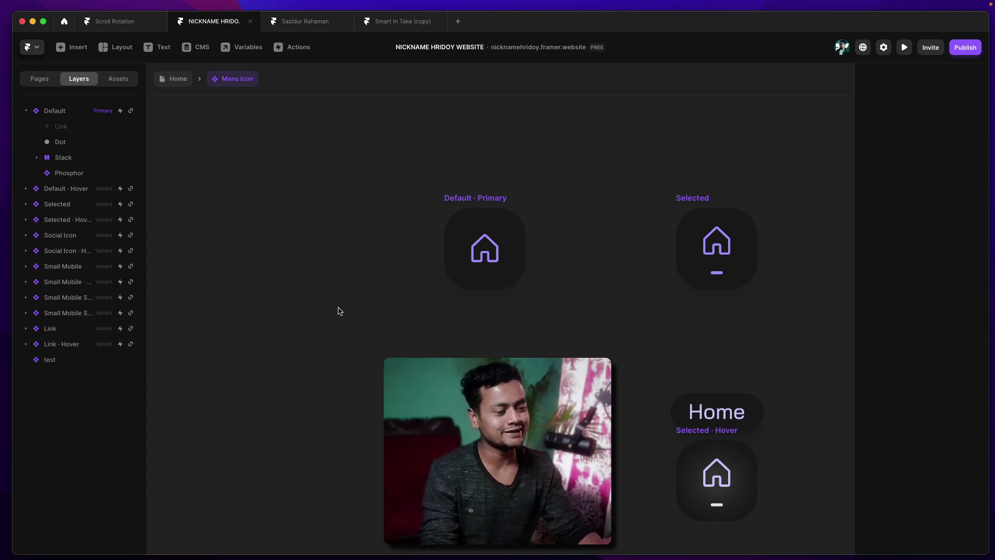
- Examine the Default and Default Hover variants of Menu Icon, comparing their Stack layers that hold the Home label
scroll(266, 274, right, 2)
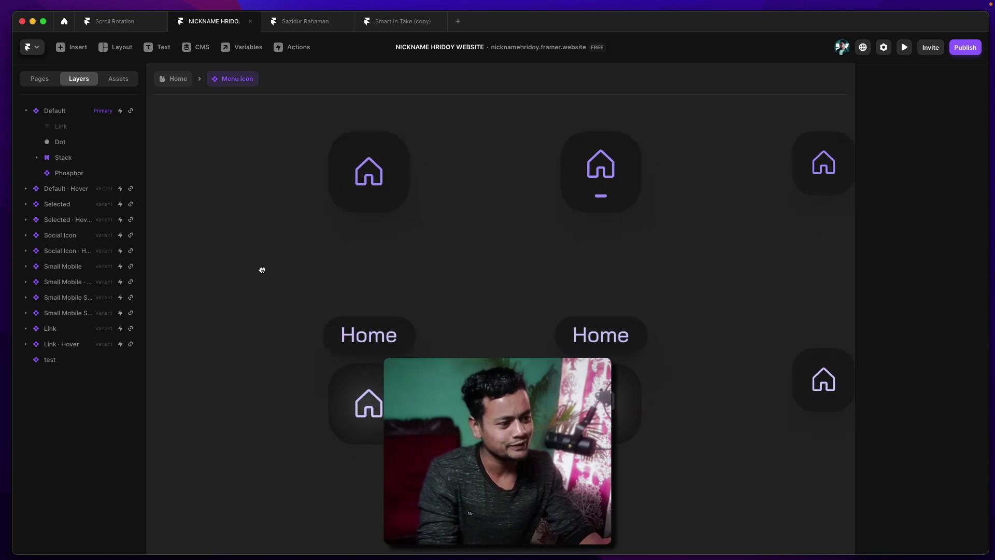
click(349, 147)
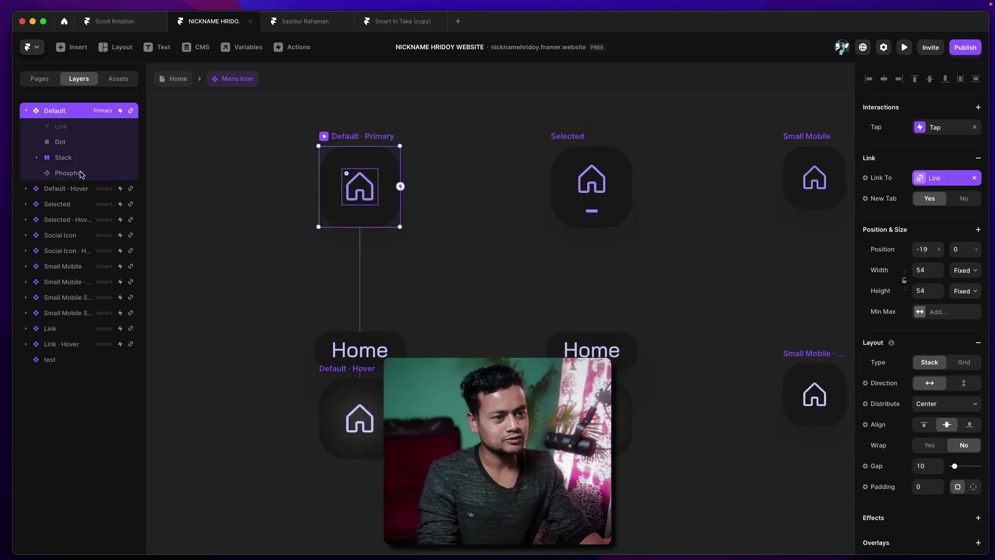
click(332, 341)
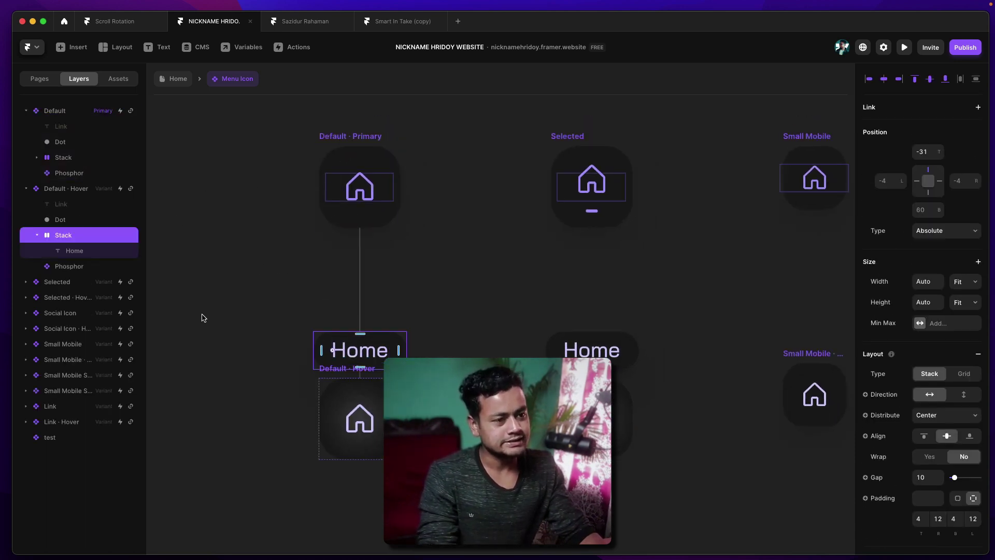
scroll(325, 423, down, 2)
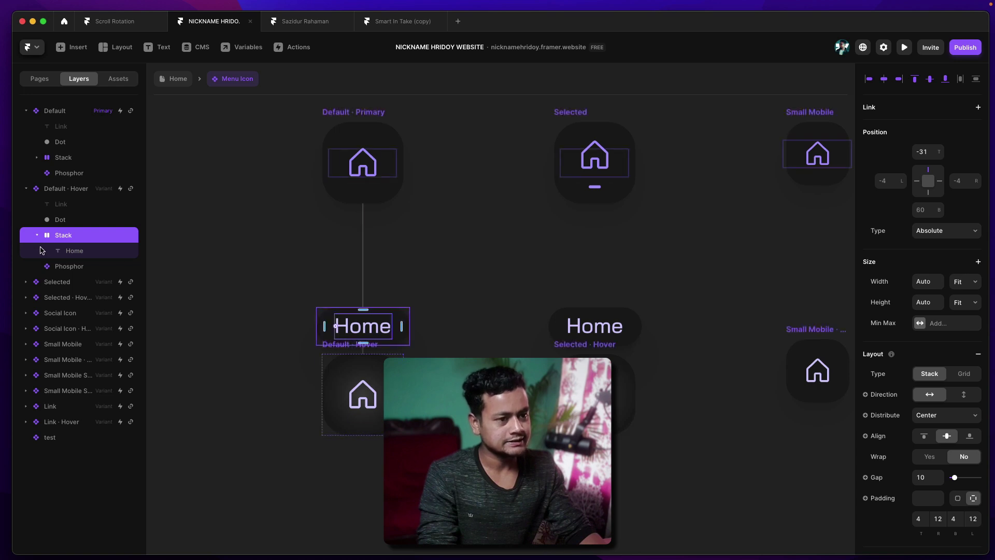
click(35, 237)
click(40, 161)
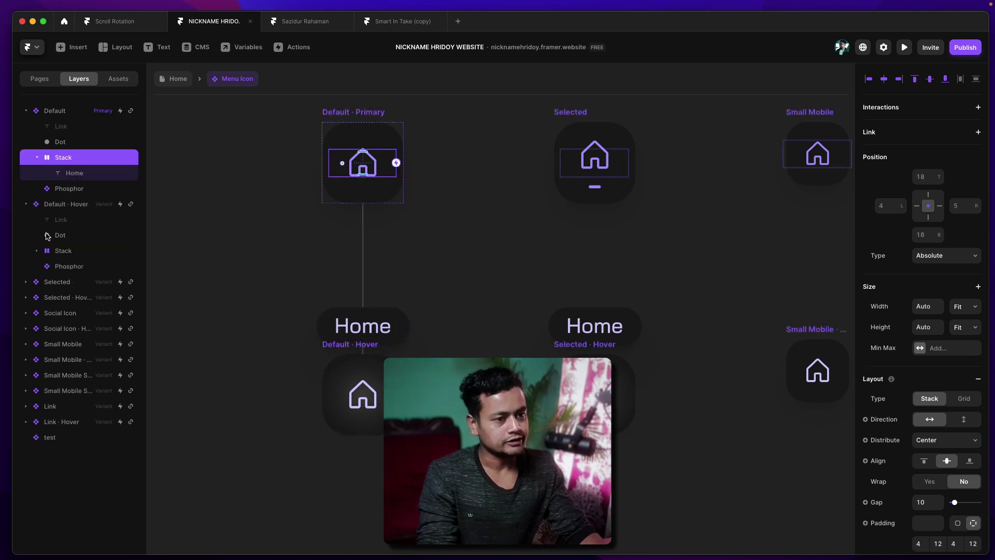
click(58, 204)
click(75, 117)
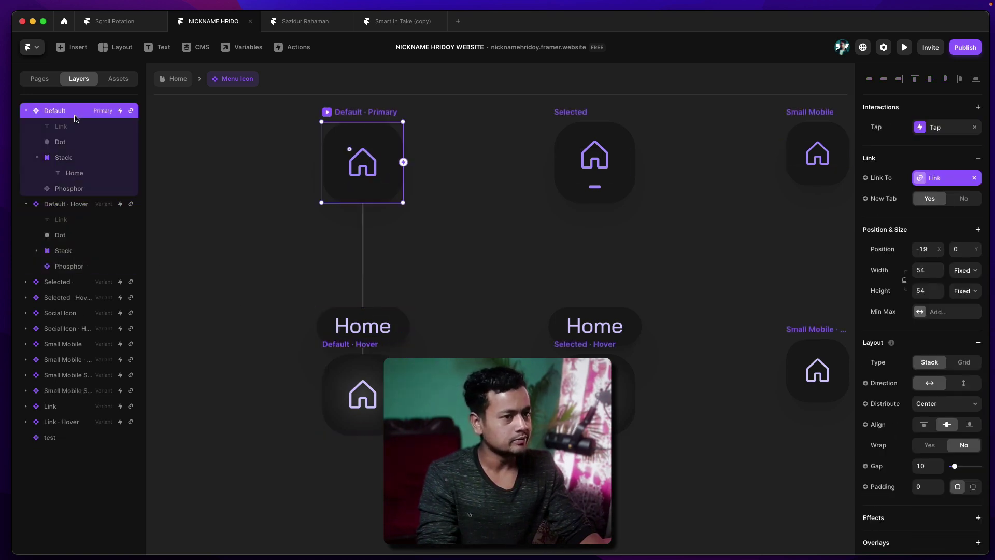
- Examine the Link and Dot layers inside the Default variant
scroll(349, 138, up, 3)
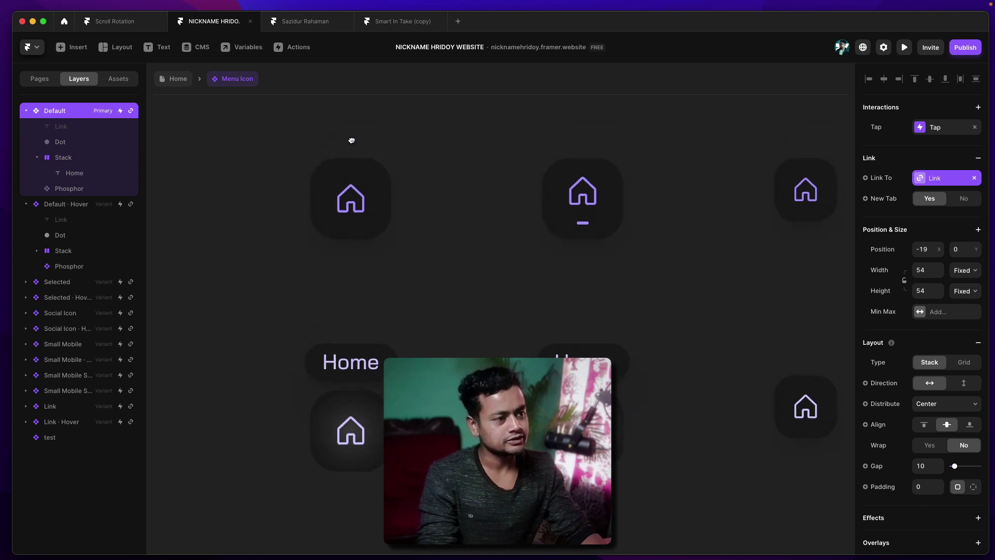
scroll(388, 281, down, 2)
scroll(400, 252, left, 2)
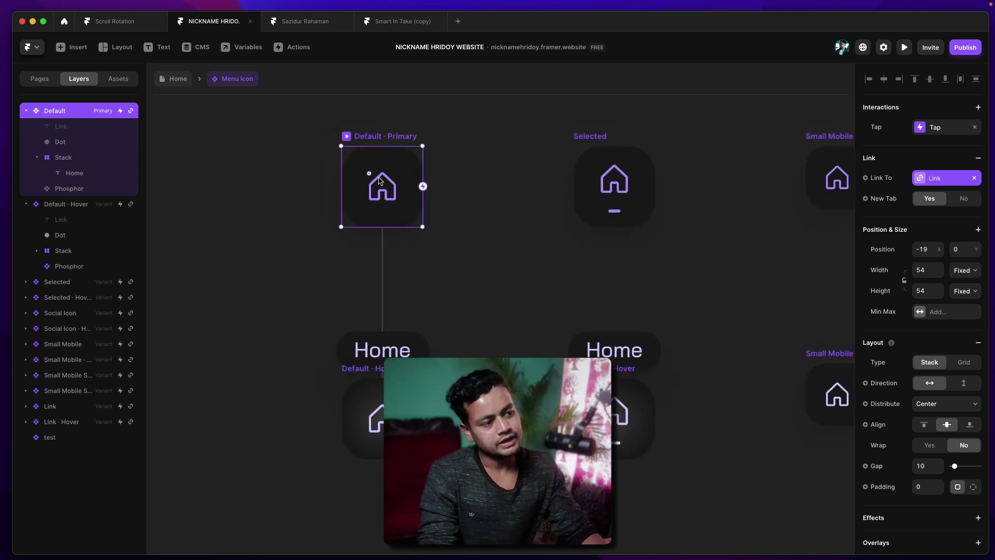
click(67, 128)
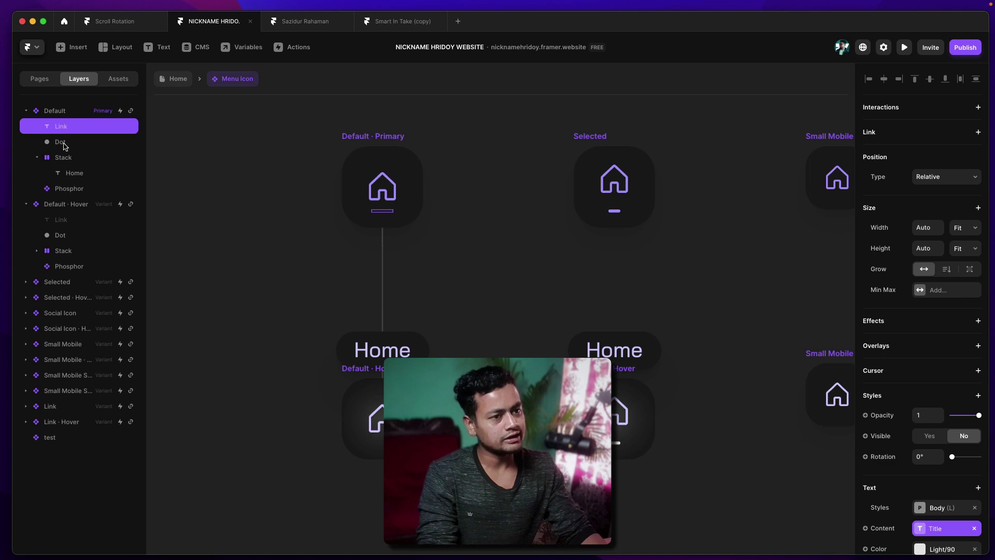
click(65, 144)
- Collapse the Stack layer in the Default variant, rename it 1, and select the matching layer in Default Hover
click(24, 159)
click(35, 158)
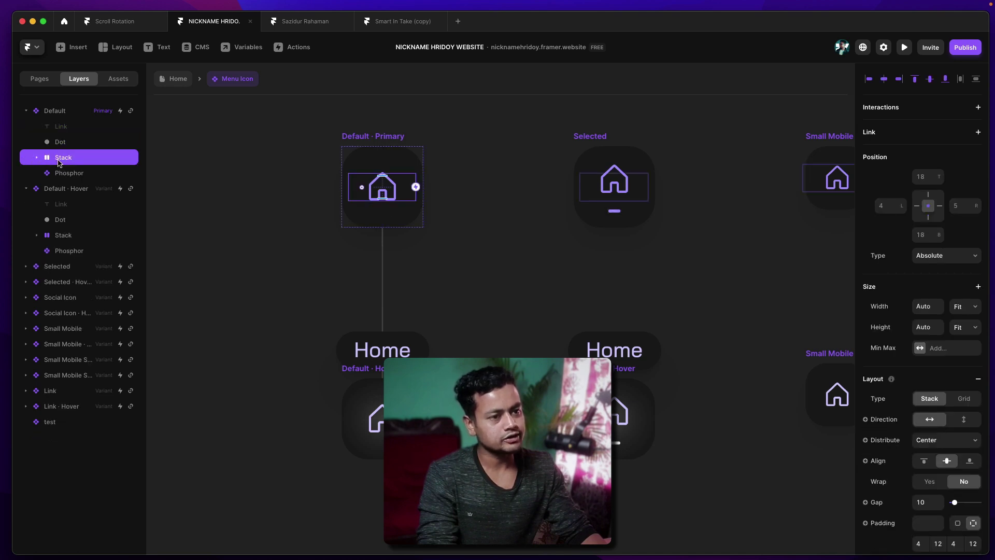
click(346, 346)
double_click(73, 157)
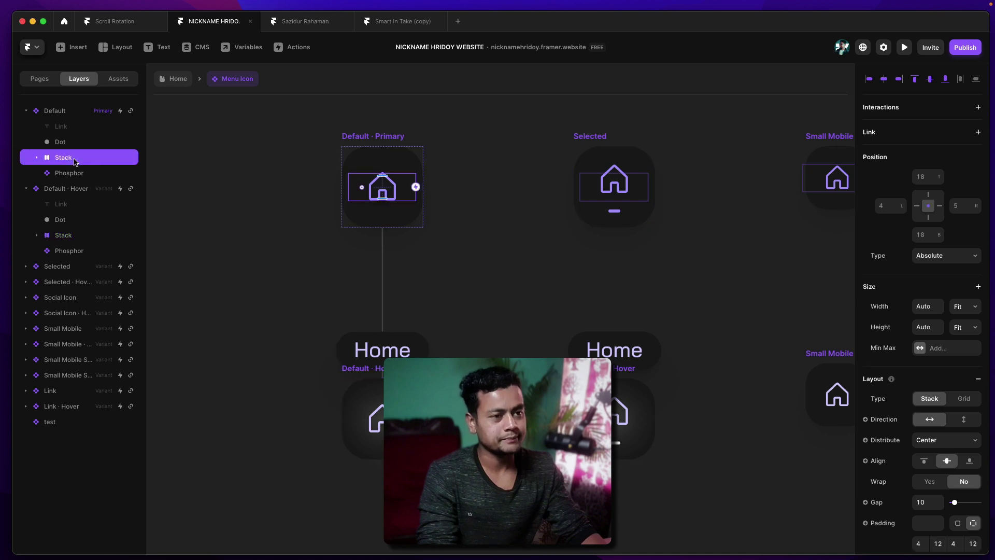
text(1)
key(Return)
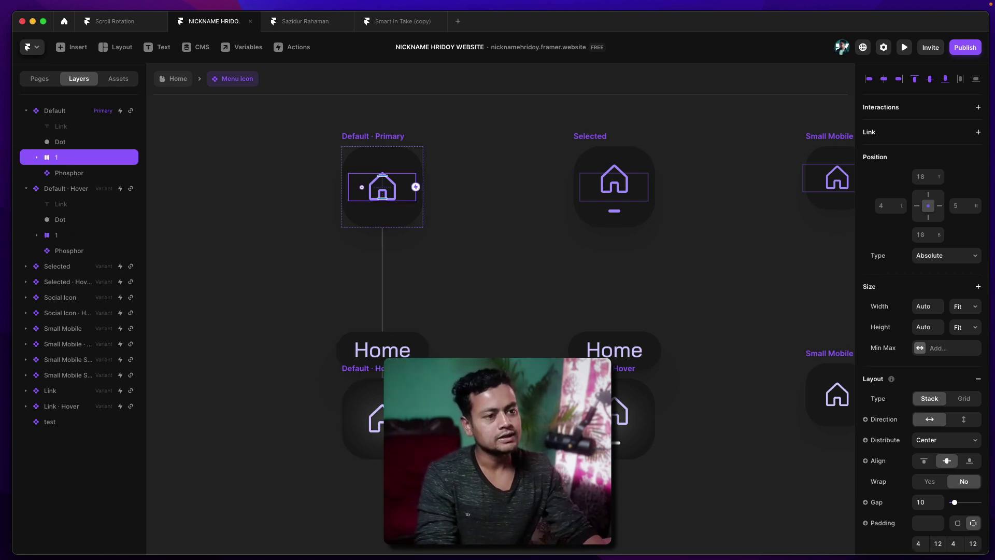
click(72, 234)
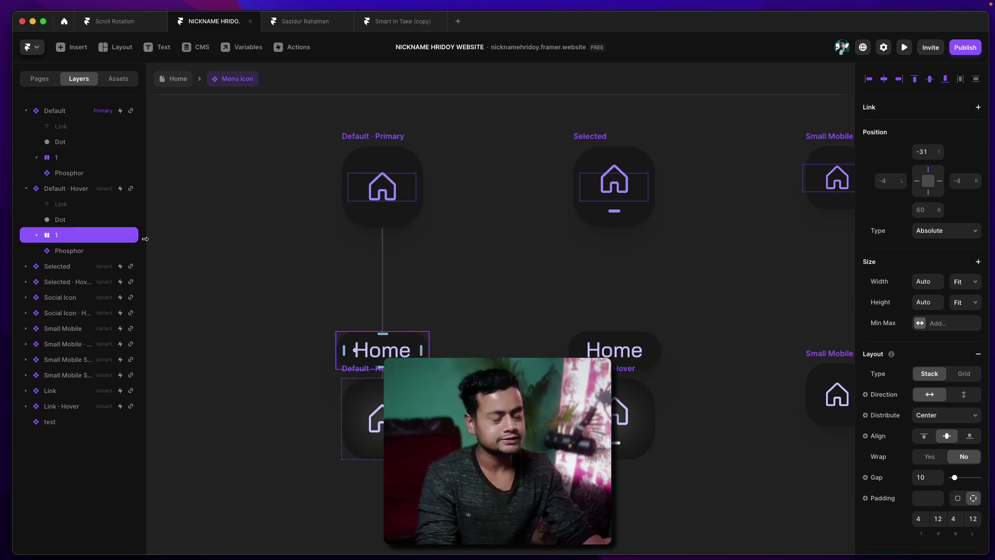
- Set the color of the Phosphor icon in the Default Hover variant to #FFFFFF
scroll(247, 347, down, 2)
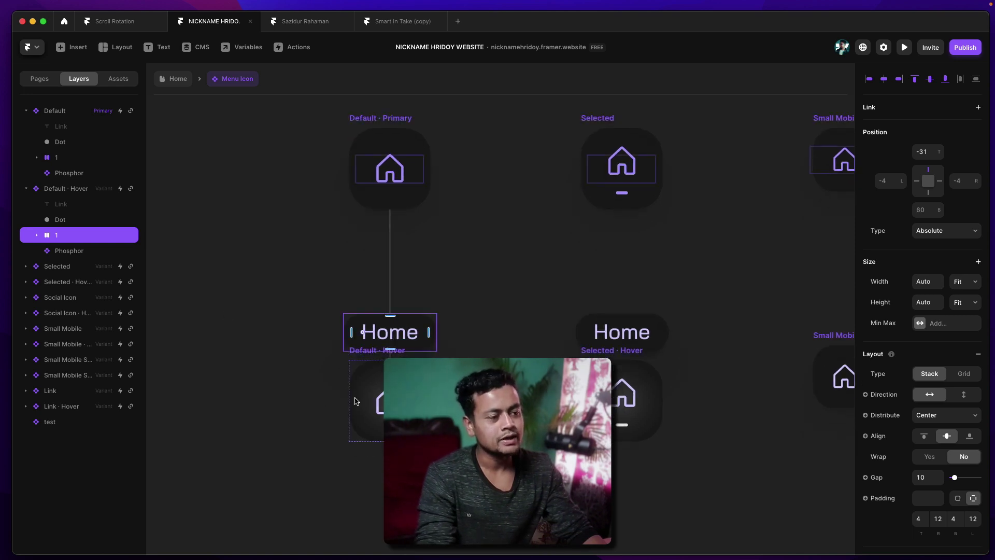
click(373, 388)
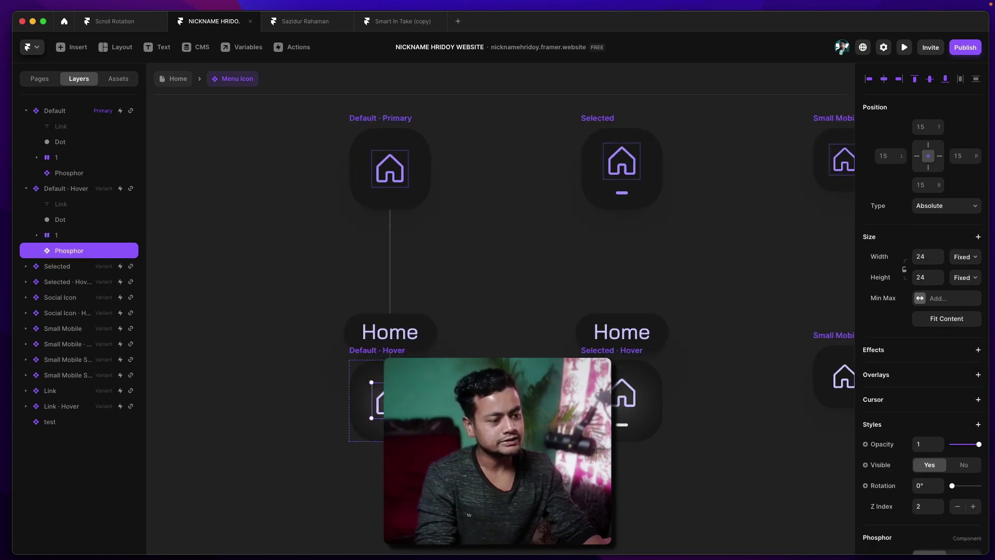
scroll(927, 421, down, 5)
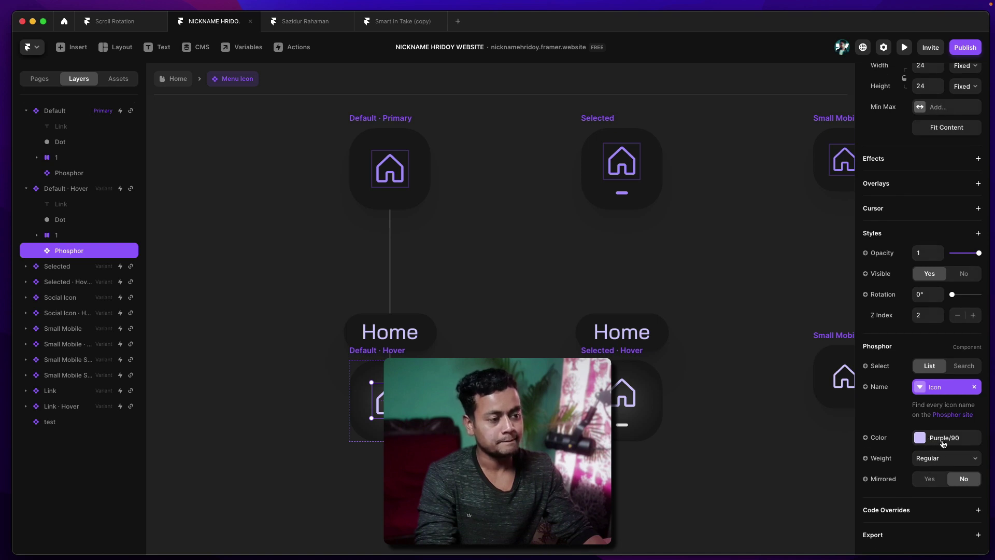
click(943, 441)
mouse_move(809, 274)
mouse_down()
mouse_move(784, 282)
mouse_move(695, 243)
mouse_up()
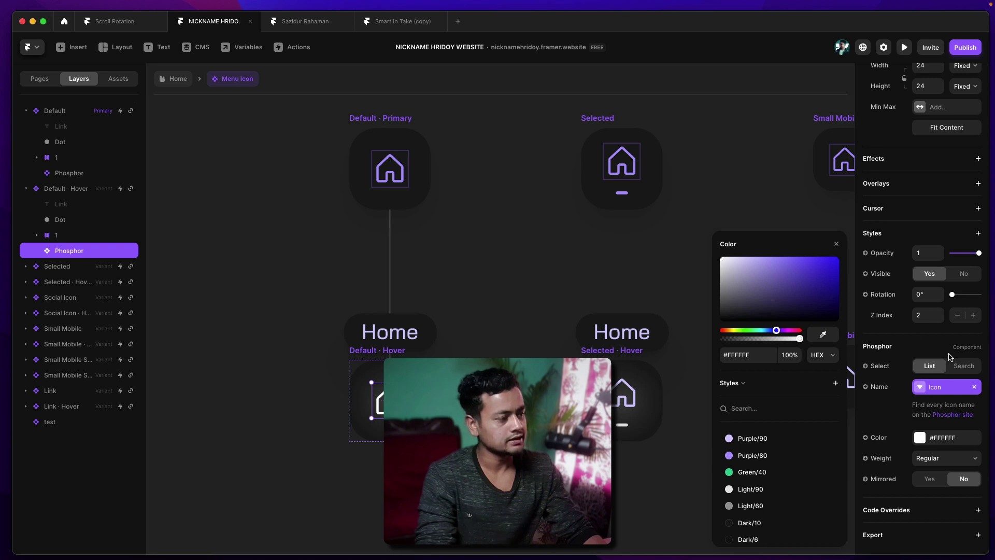
click(917, 337)
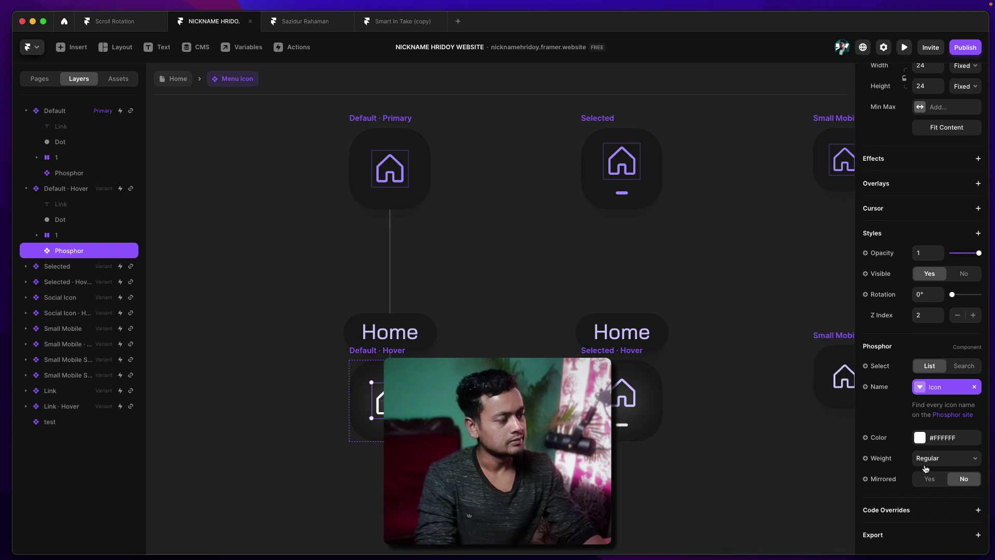
- Inspect the Dot layer in Default Hover and compare the fill settings of the Default Hover and Default variants
click(57, 220)
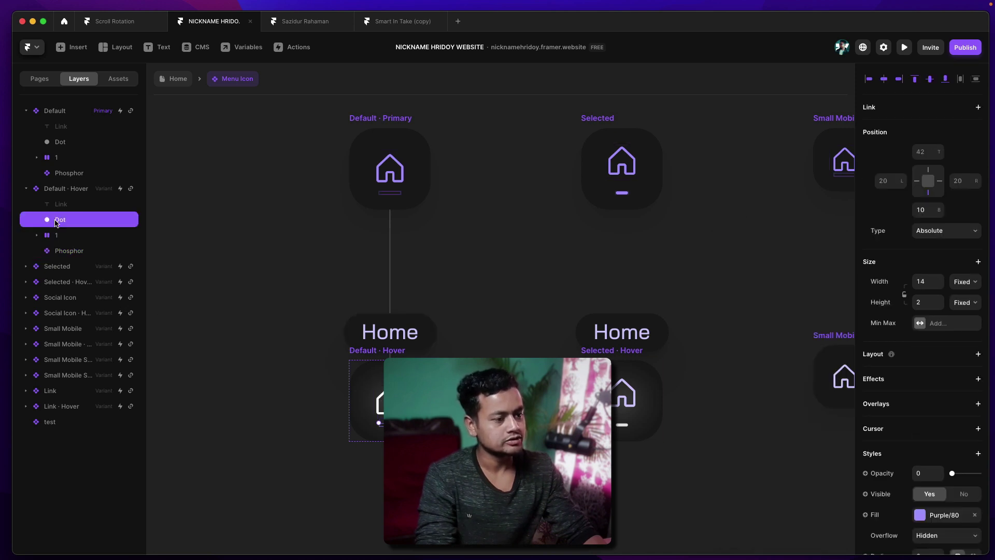
key(Escape)
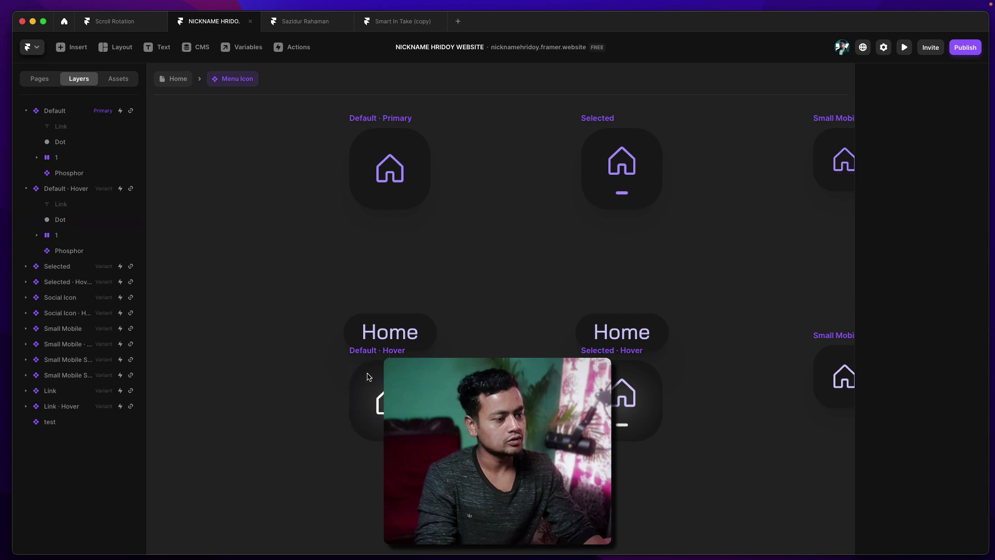
click(369, 377)
scroll(969, 386, down, 6)
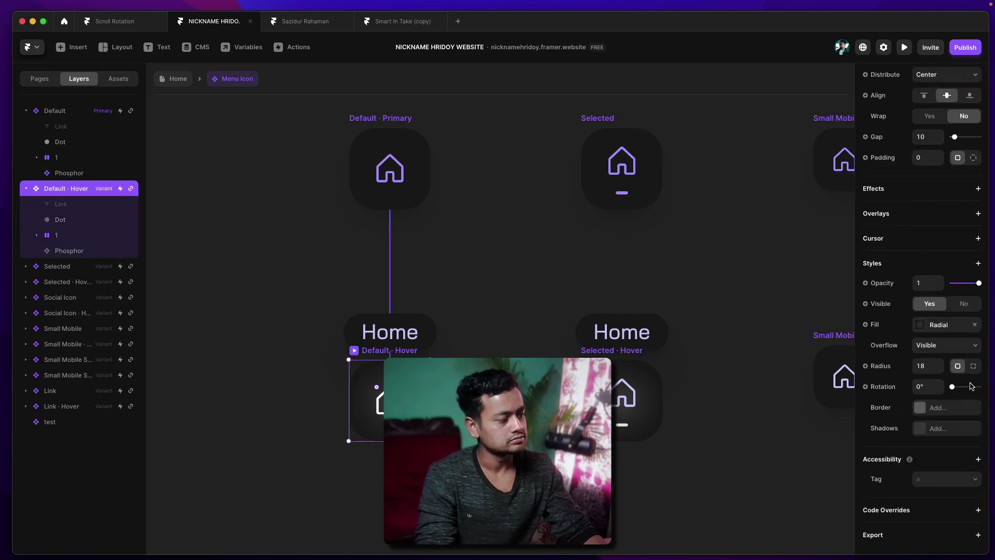
click(391, 123)
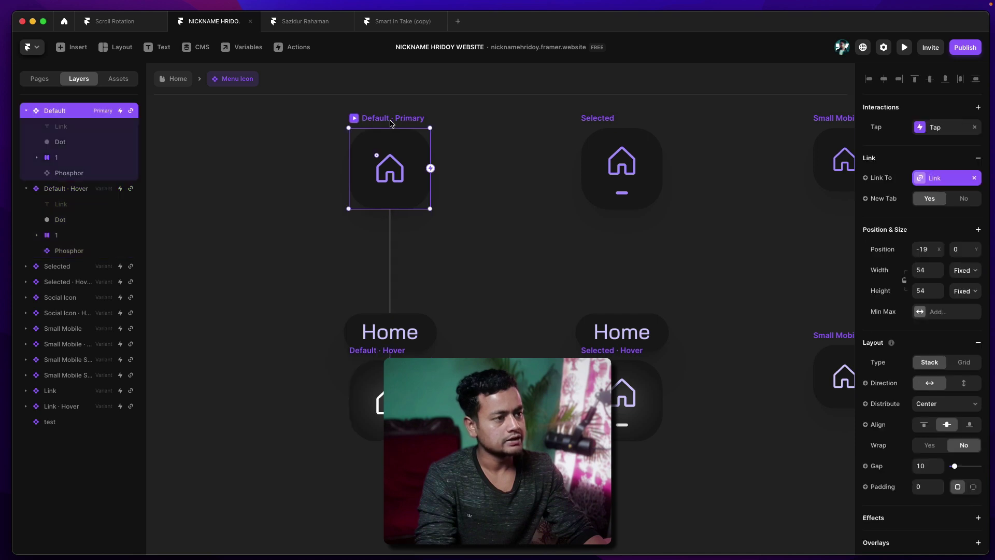
scroll(984, 461, down, 4)
click(938, 484)
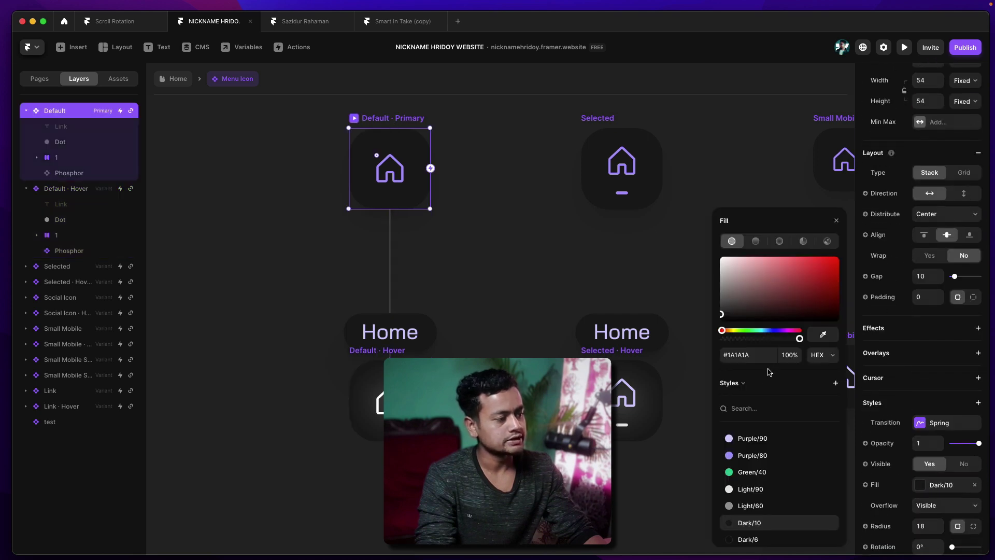
- In Default Hover's radial fill, set the first stop to #8A8A8A, remove the middle stop, and stretch the gradient vertically
click(369, 384)
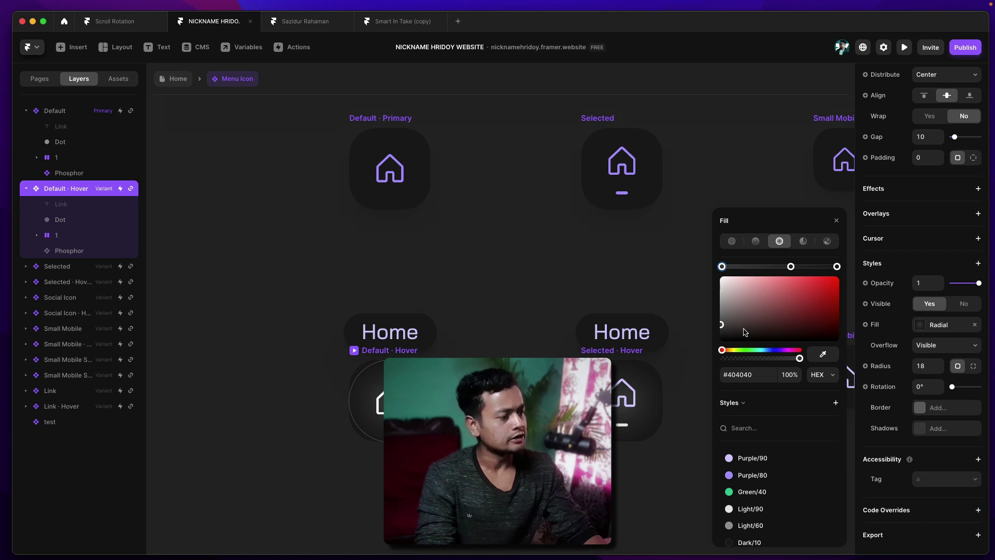
drag(733, 321, 719, 307)
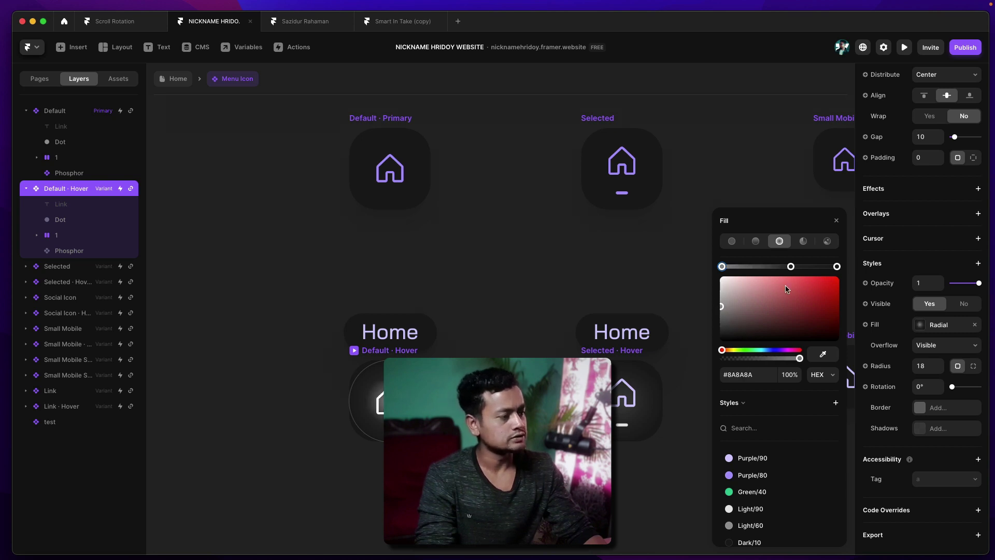
drag(791, 265, 802, 344)
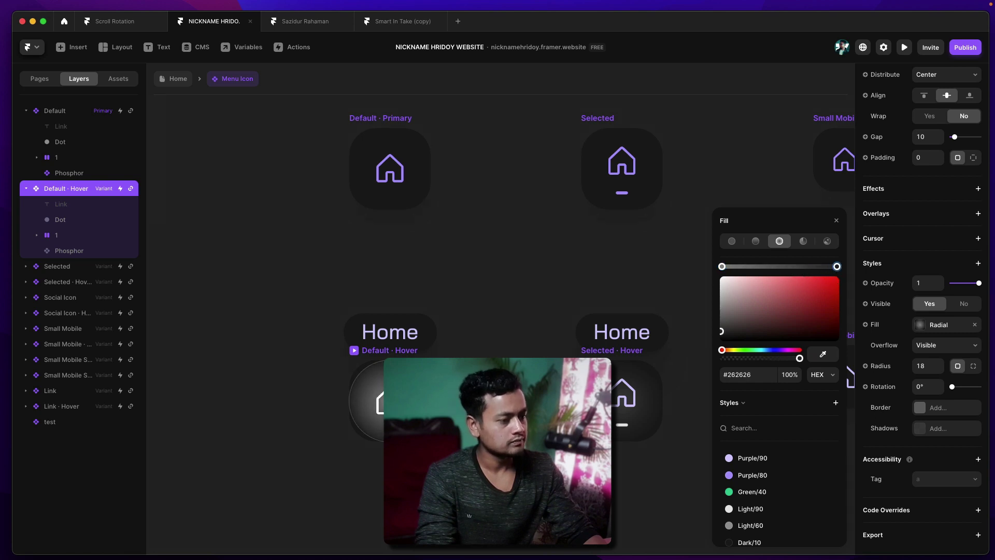
drag(390, 358, 389, 226)
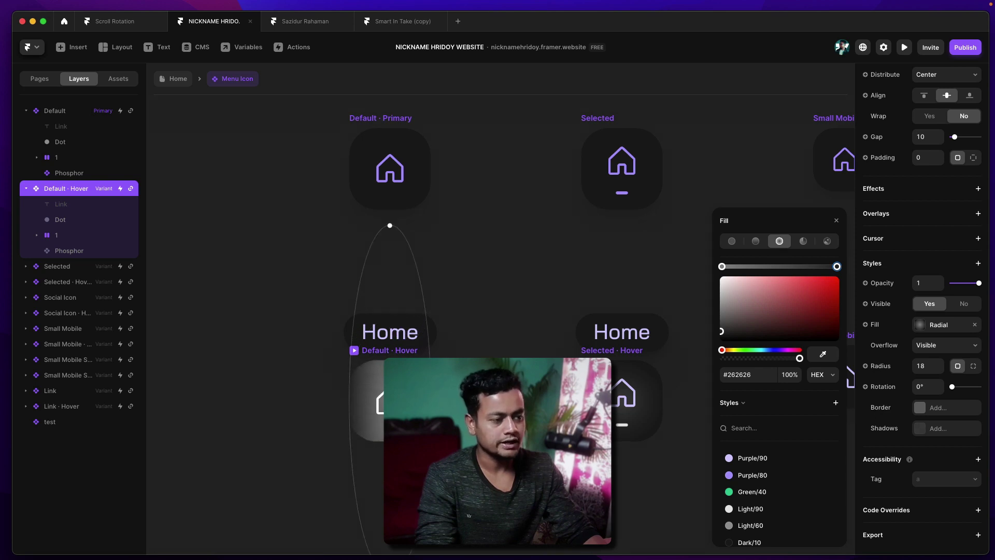
- Reopen the radial fill of the Default Hover variant and select its outer color stop
click(526, 344)
scroll(497, 356, down, 1)
click(380, 347)
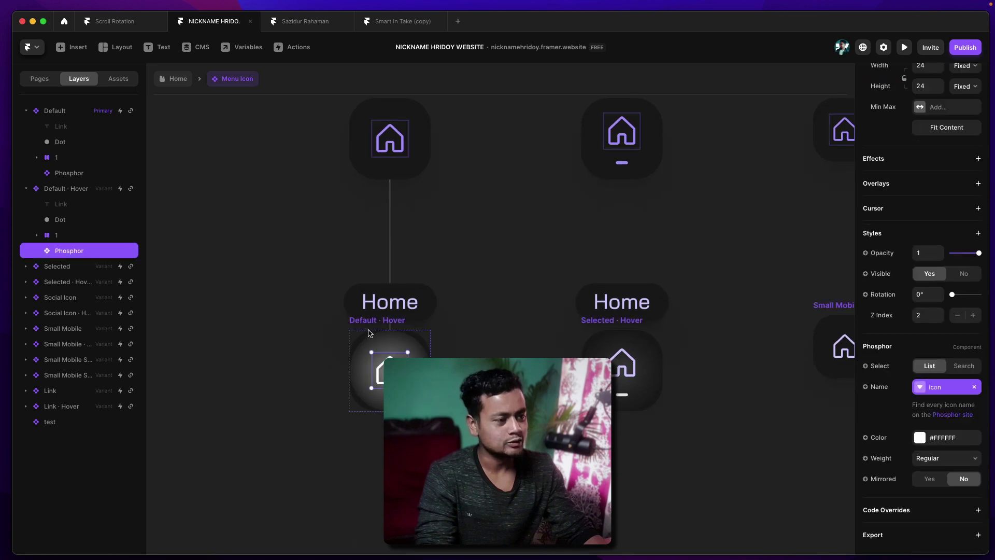
click(926, 327)
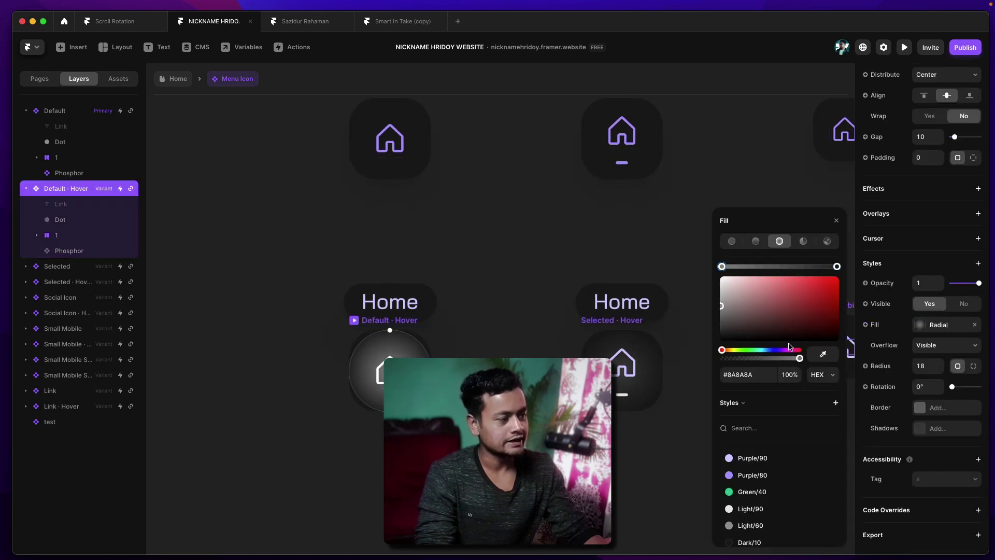
click(835, 268)
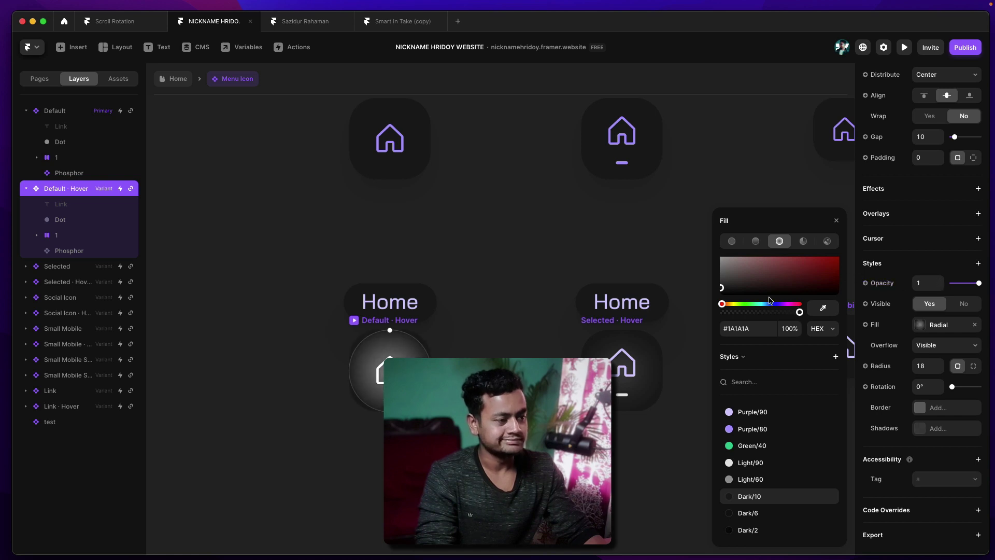
- Undo the radial fill and icon color changes made to the Default Hover variant
key(super+z)
key(super+z)
key(super+z)
key(super+z)
key(super+z)
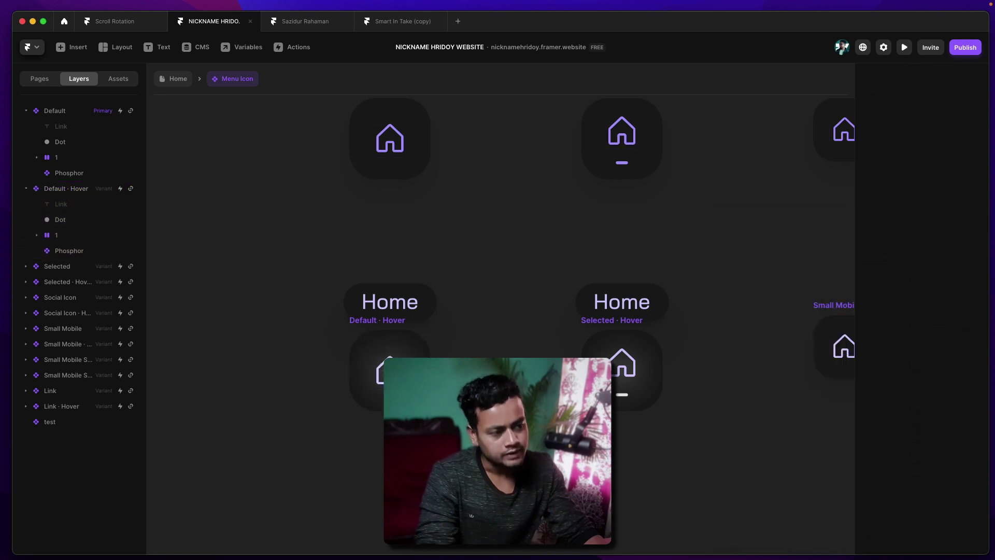
- Preview the Menu Icon component, test its hover state, and return to the canvas
scroll(711, 195, down, 3)
scroll(710, 195, up, 10)
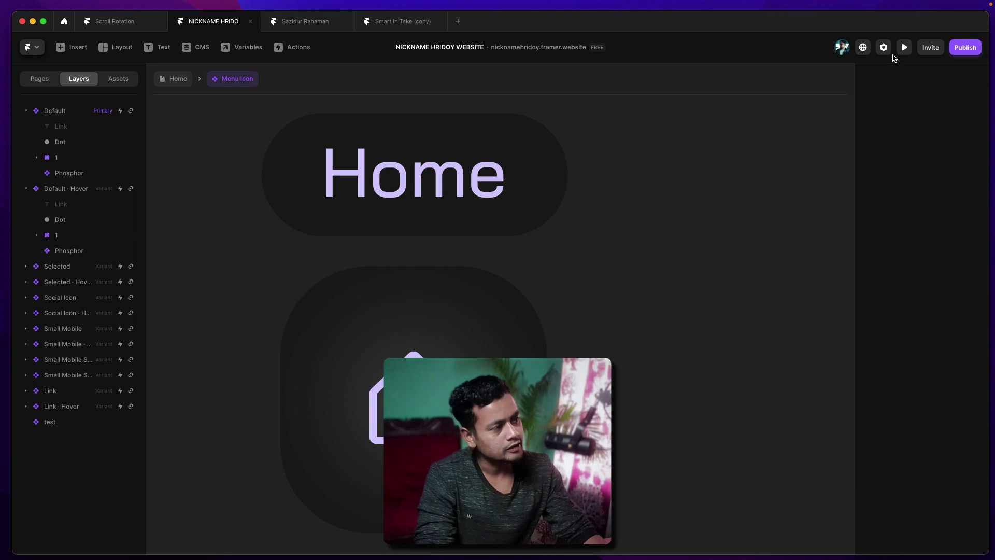
click(904, 48)
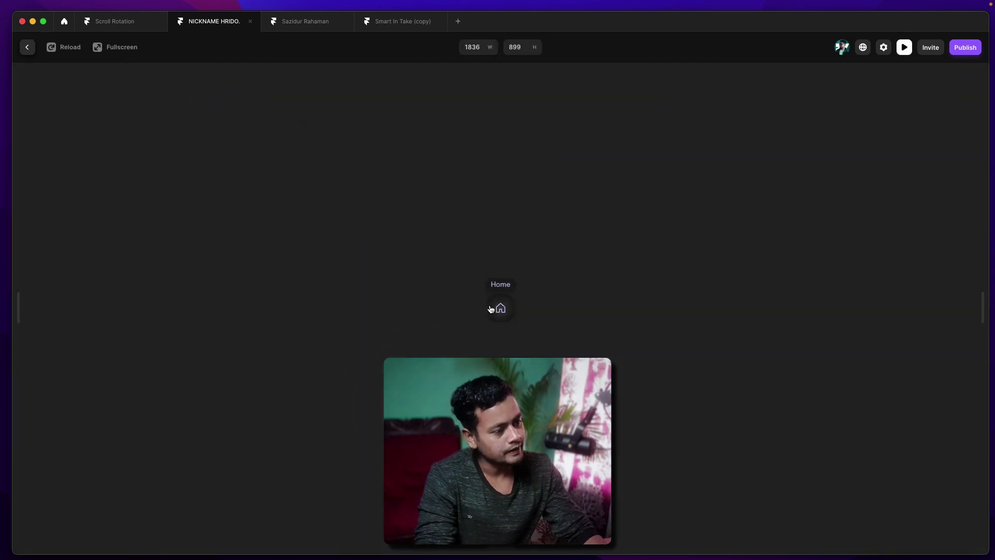
click(904, 47)
- Set the damping of the Default variant's Spring transition to 25
scroll(581, 351, down, 5)
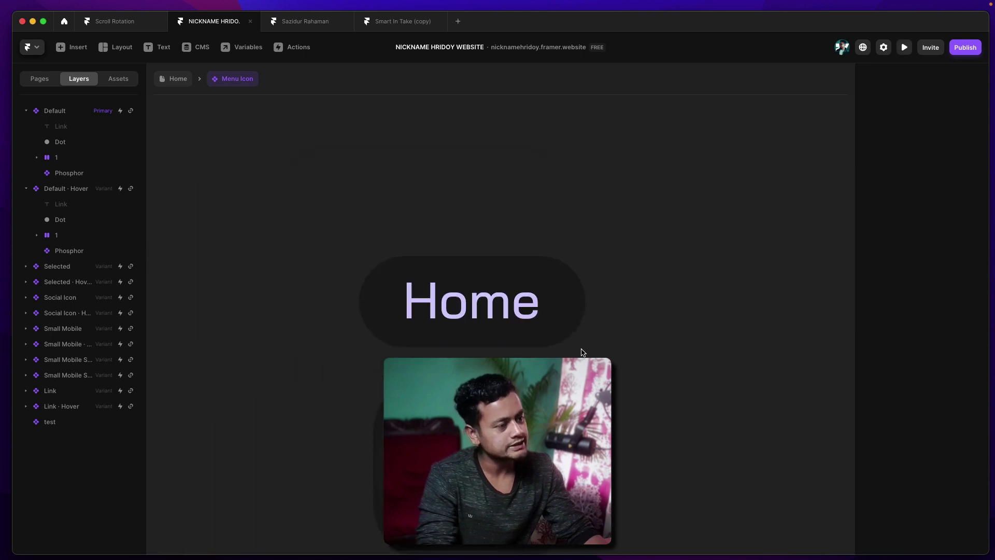
scroll(616, 249, up, 4)
scroll(616, 249, right, 2)
click(376, 250)
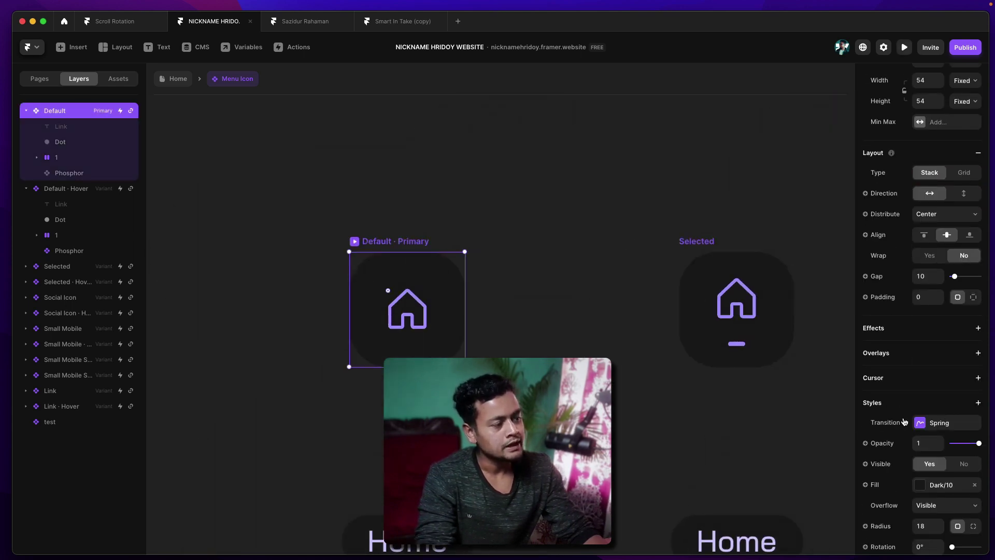
scroll(932, 362, down, 1)
click(978, 372)
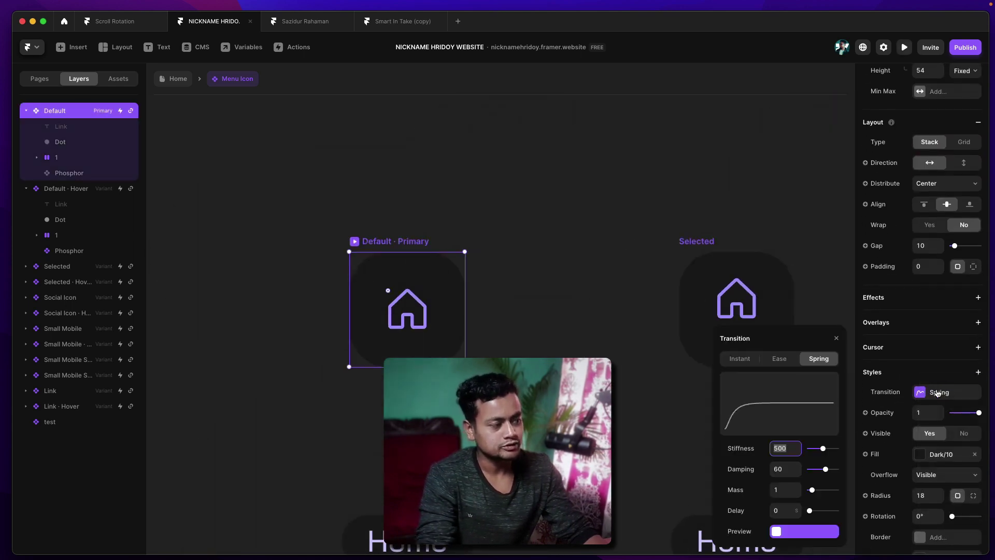
click(933, 392)
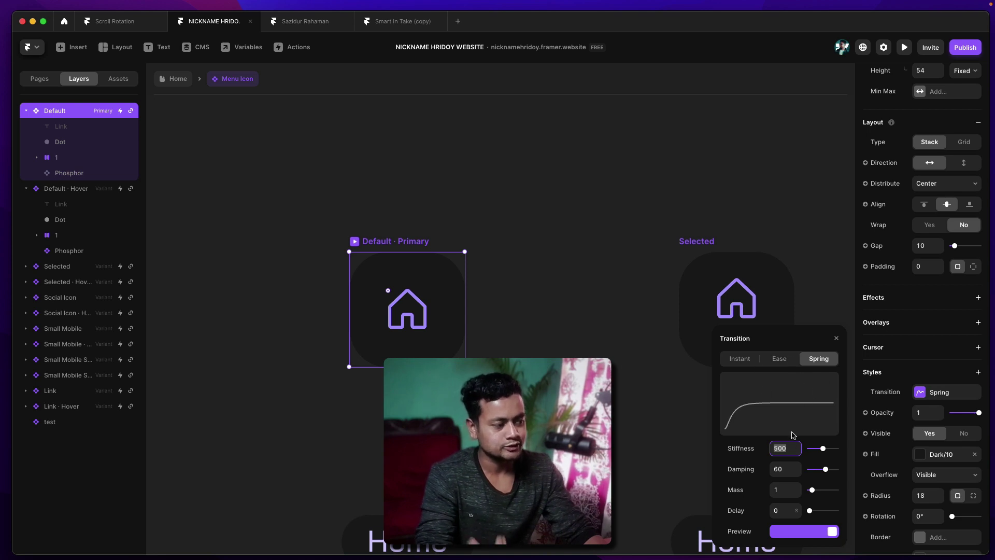
click(825, 472)
drag(825, 473, 817, 476)
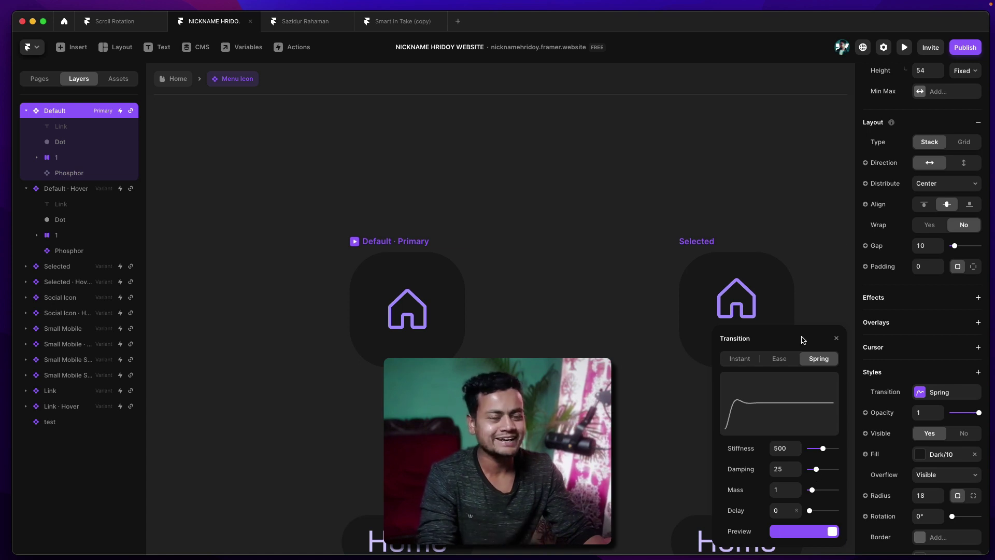
- Preview the hover animation with the adjusted transition, and select the Selected variant on the canvas
click(904, 47)
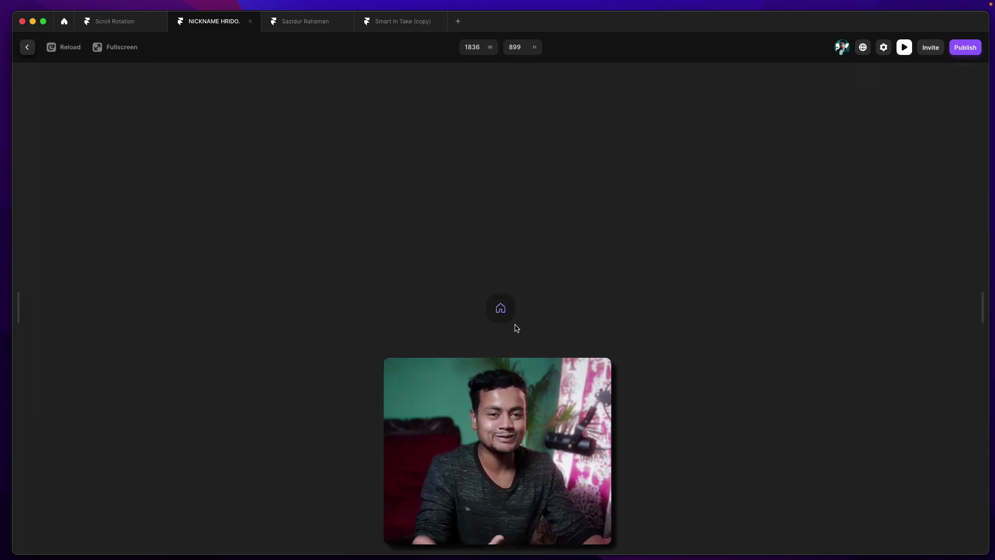
click(904, 47)
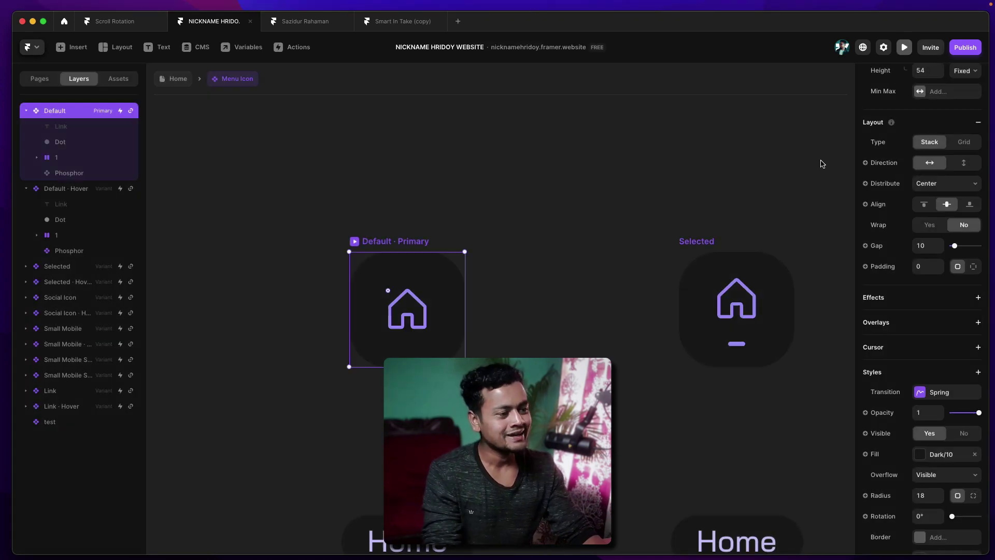
scroll(571, 267, right, 2)
click(617, 209)
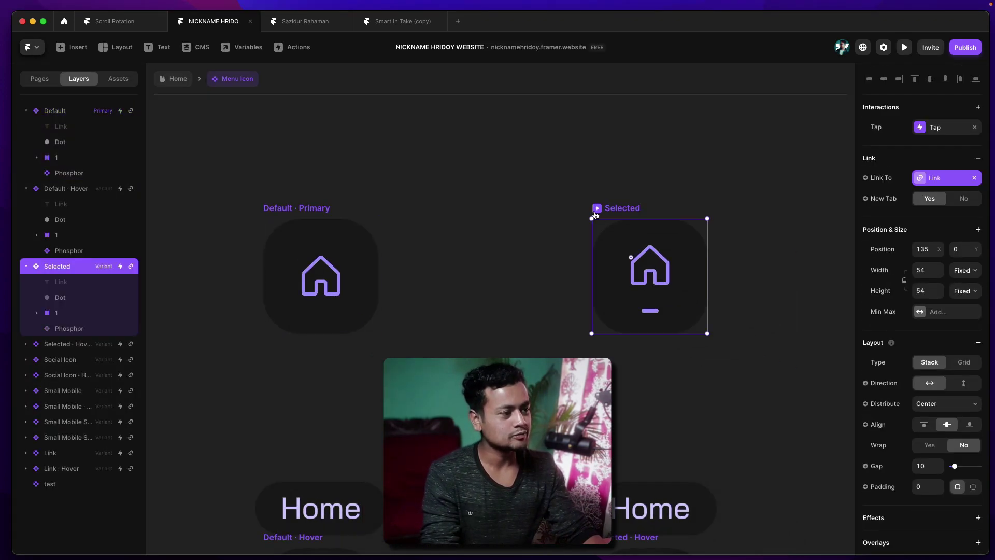
- Preview the Selected variant of the component, return to the canvas and select the Default variant
click(596, 211)
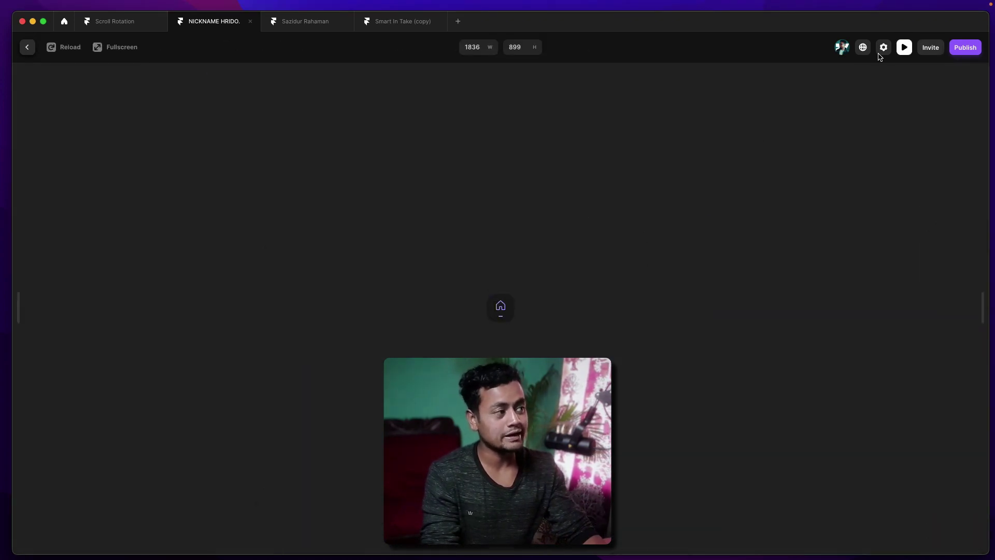
click(905, 49)
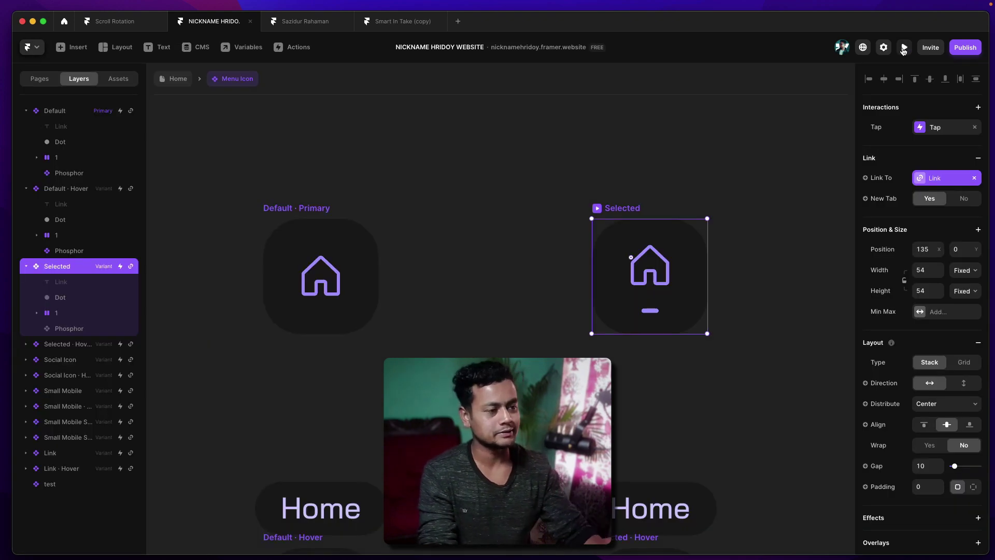
click(301, 212)
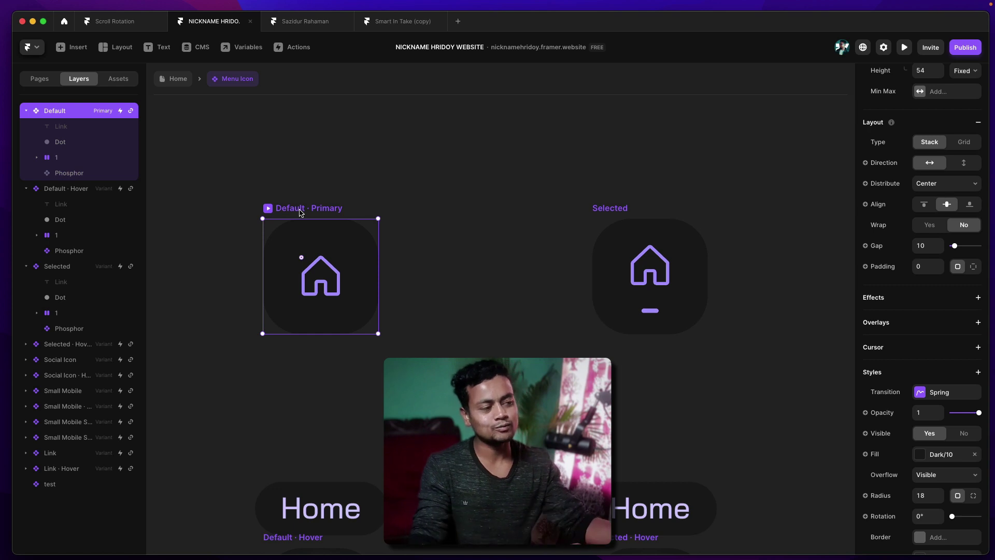
- Leave the Menu Icon component for the Home page and look over its Desktop, Tablet and Phone breakpoints
scroll(213, 124, left, 3)
click(168, 79)
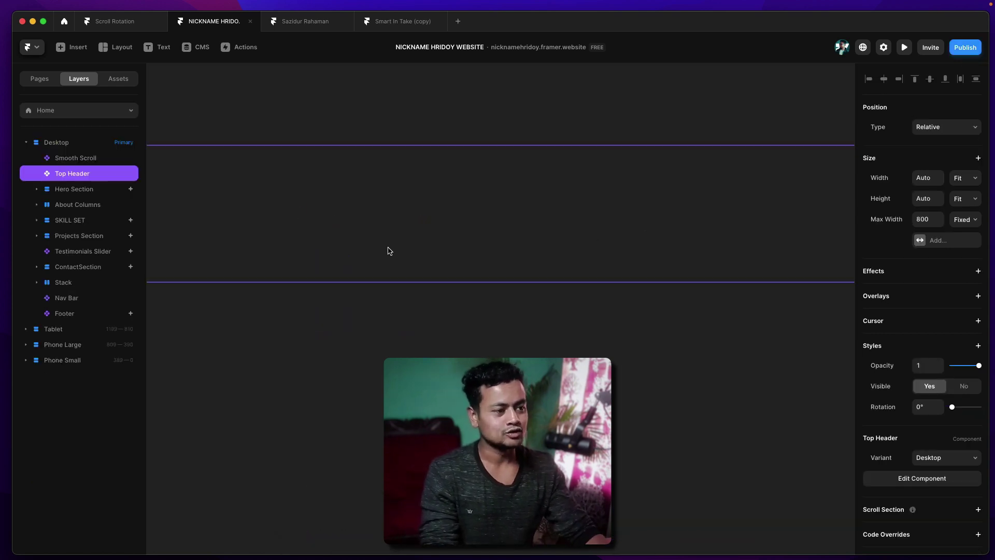
scroll(382, 269, down, 10)
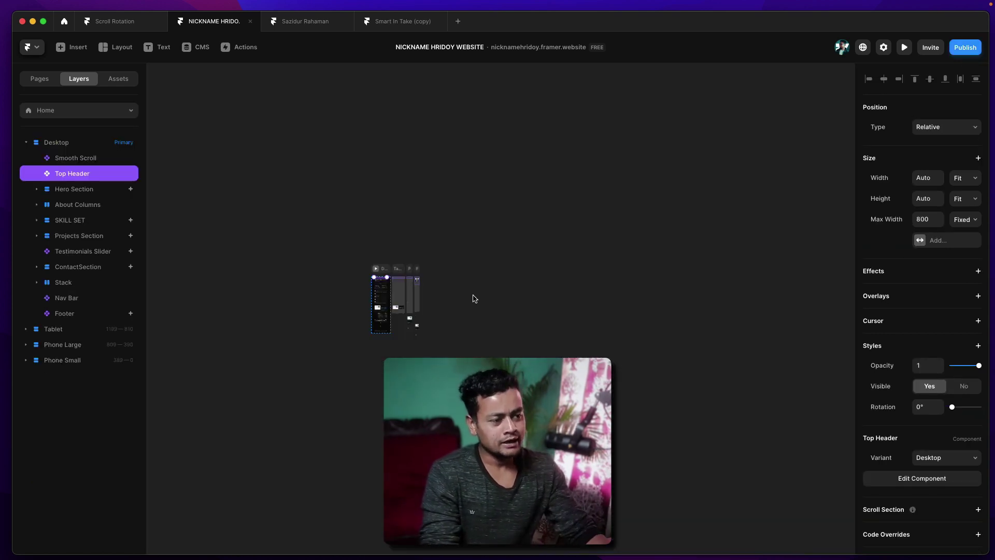
scroll(504, 307, left, 3)
scroll(452, 298, up, 5)
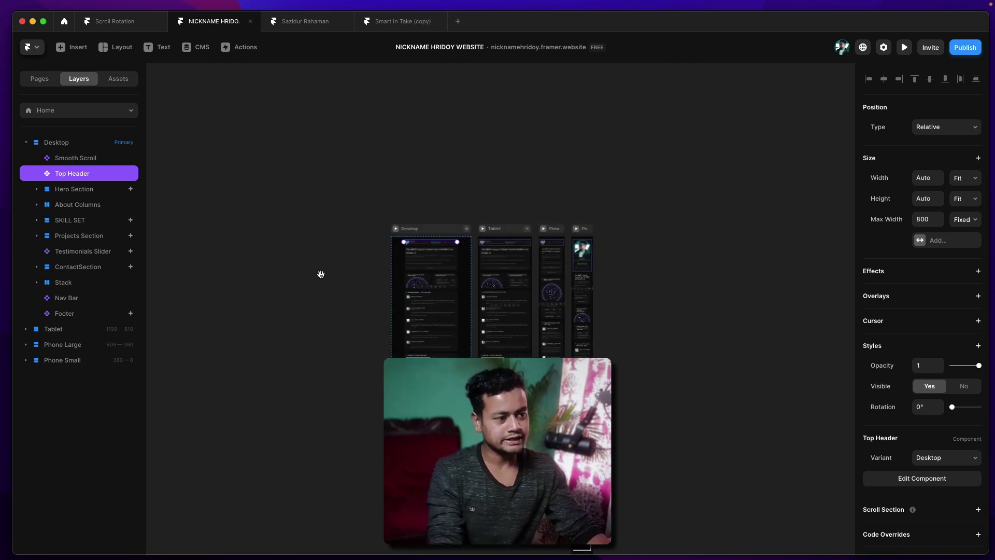
scroll(321, 275, down, 3)
scroll(331, 271, right, 2)
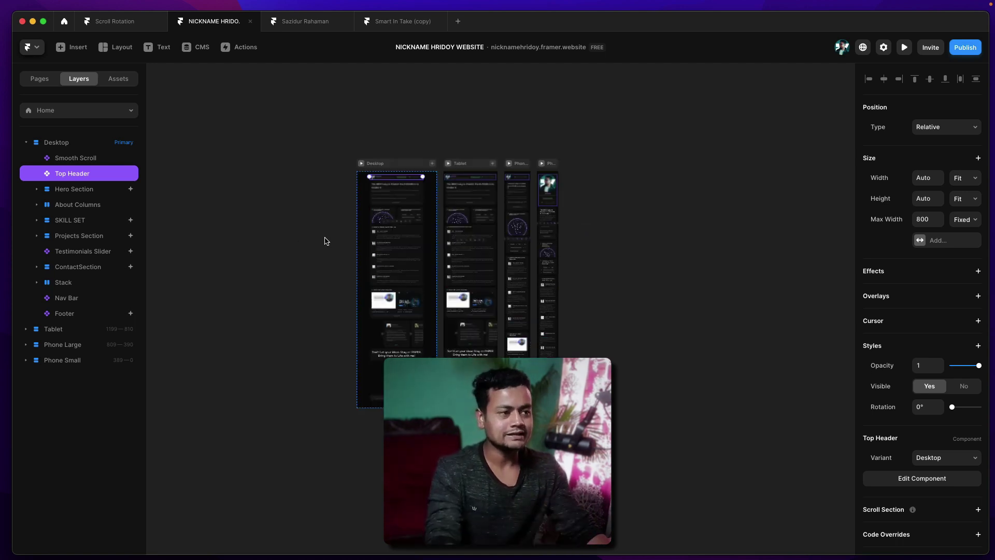
scroll(311, 251, up, 2)
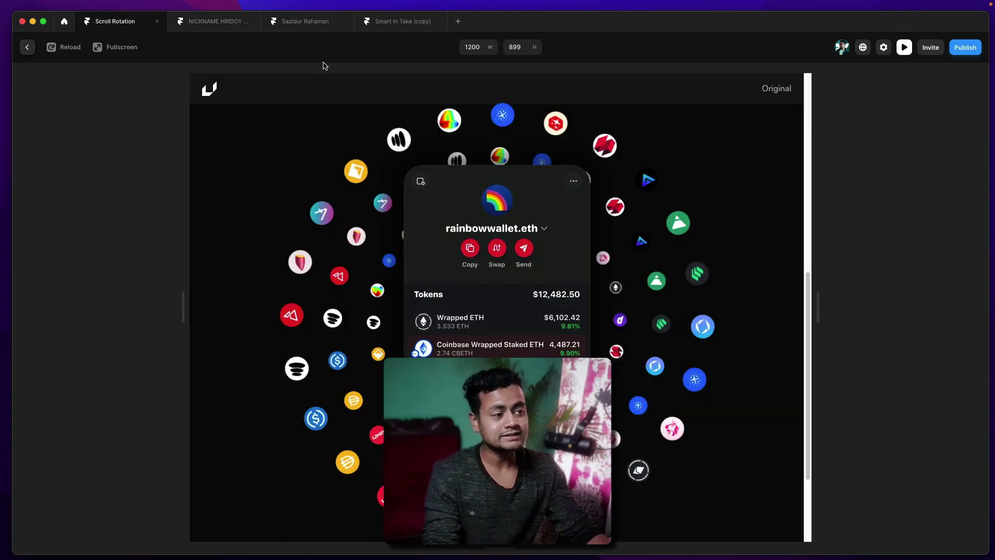
- Switch to the open portfolio project with the Facebook and Twitter badges and examine its scroll animation in the preview
click(307, 23)
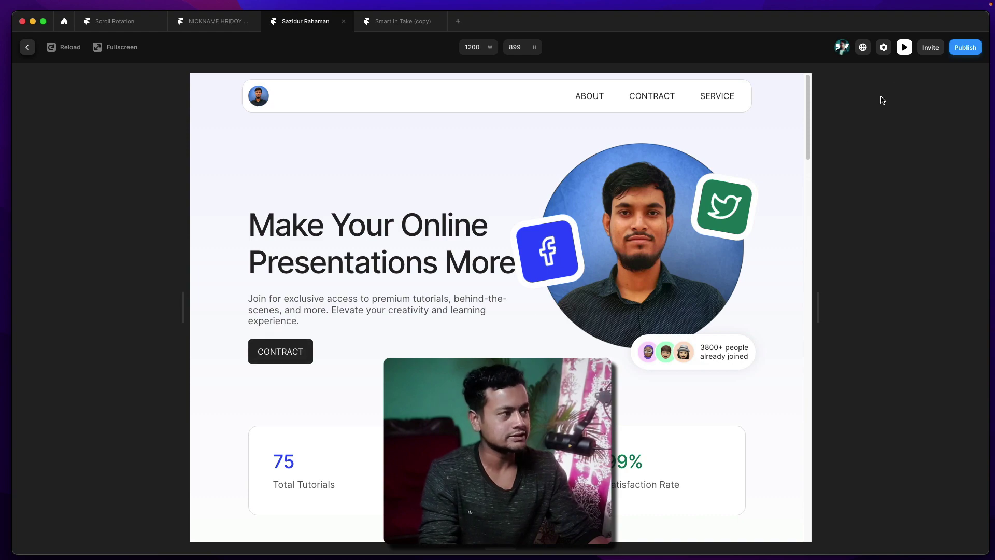
scroll(798, 190, down, 5)
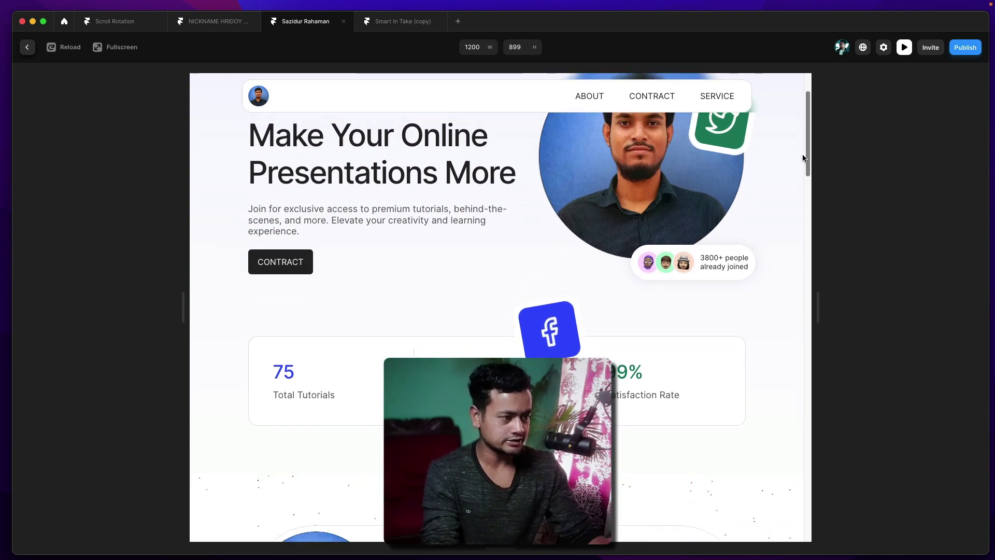
scroll(801, 191, up, 6)
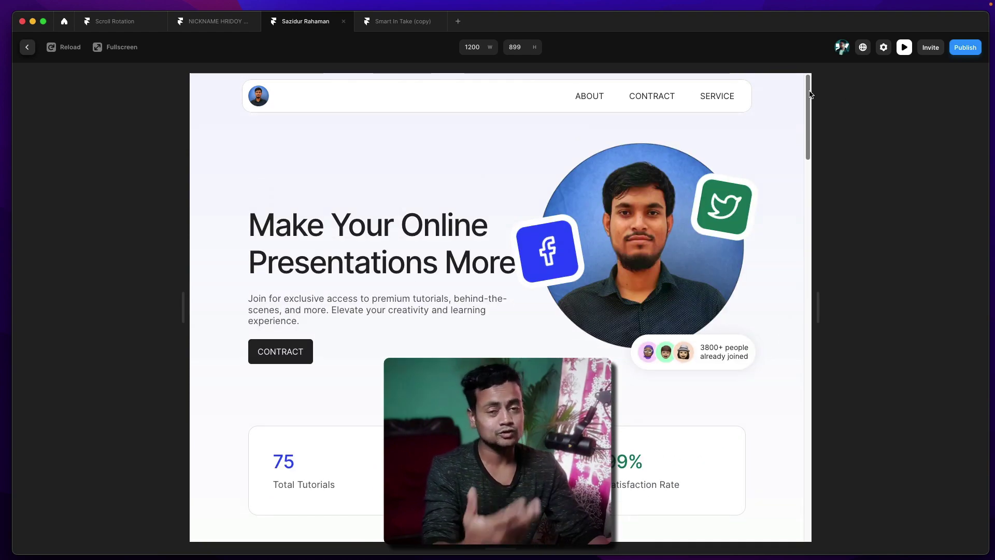
scroll(811, 93, down, 4)
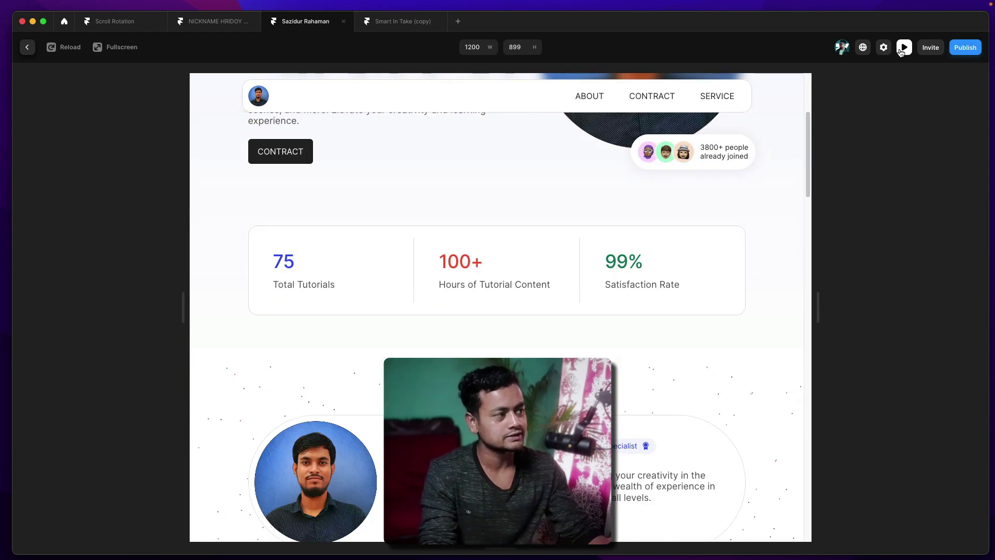
- Return to the canvas, select the Facebook badge frame in the hero and examine its Scroll Transform settings
click(904, 47)
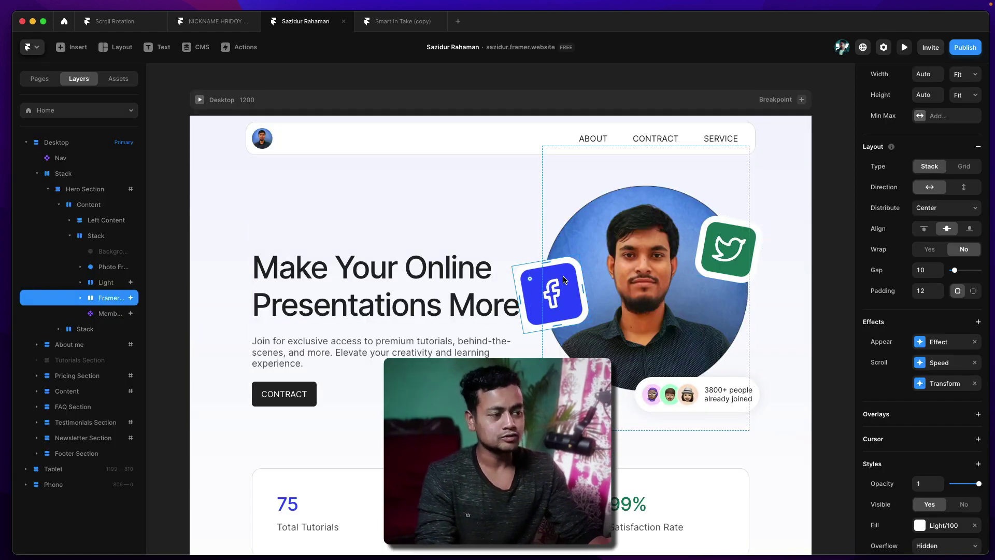
click(462, 206)
super+click(556, 285)
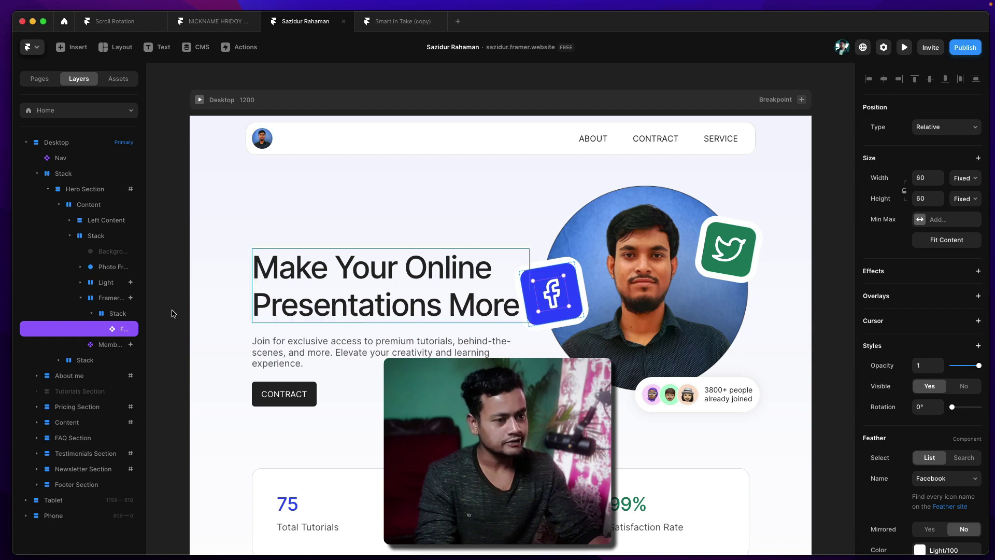
click(129, 300)
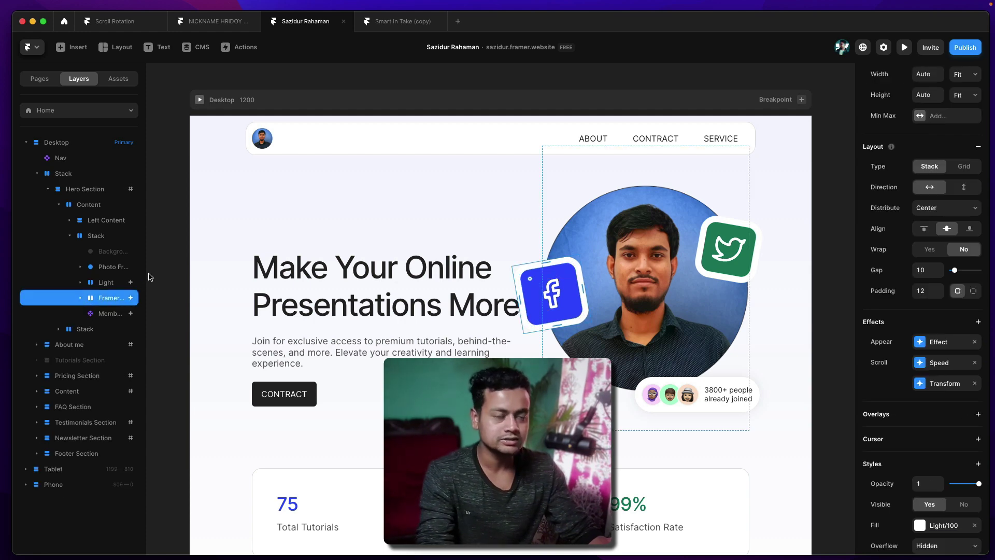
scroll(912, 381, down, 1)
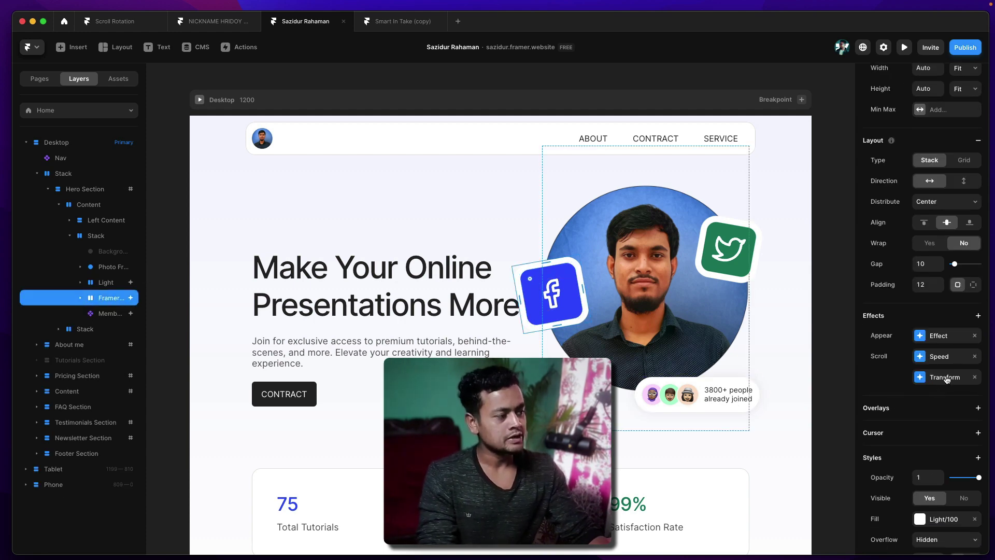
click(946, 380)
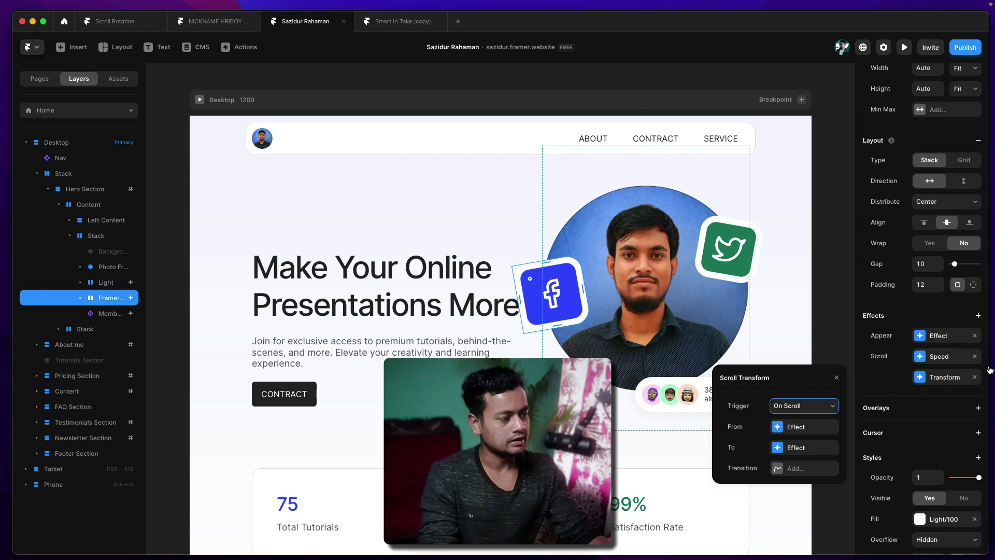
click(898, 356)
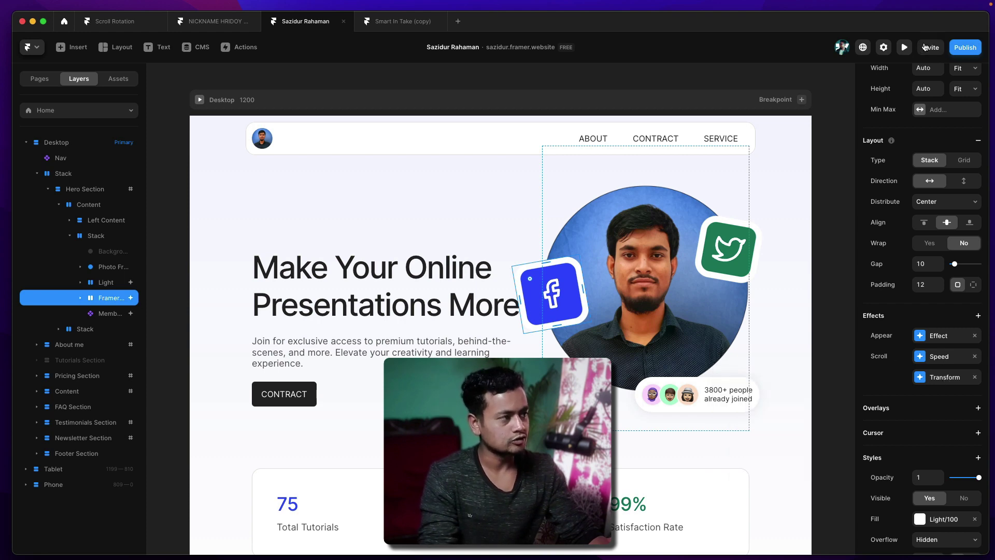
- Preview the Facebook badge's scroll effect and return to the canvas
click(906, 52)
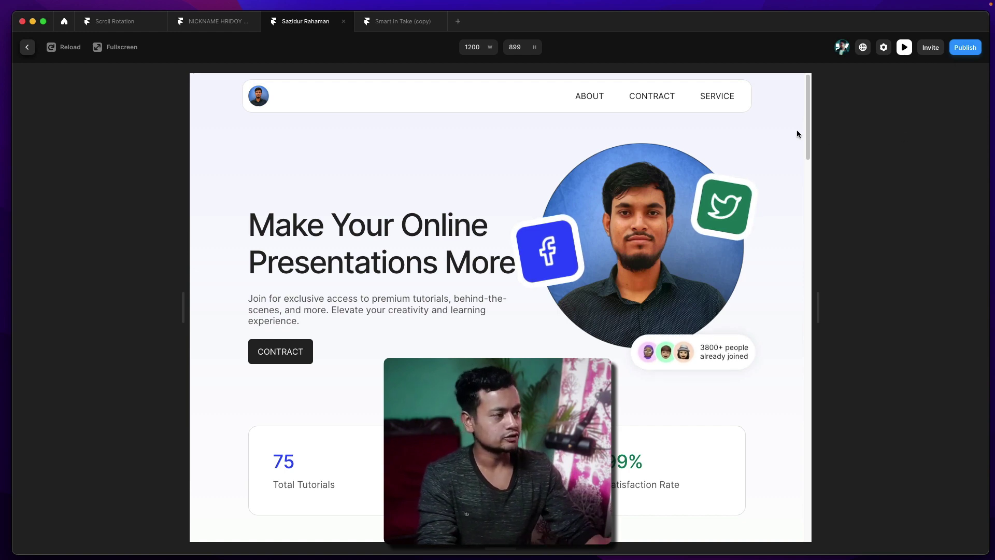
mouse_move(807, 137)
mouse_down()
mouse_move(809, 158)
mouse_move(809, 128)
mouse_up()
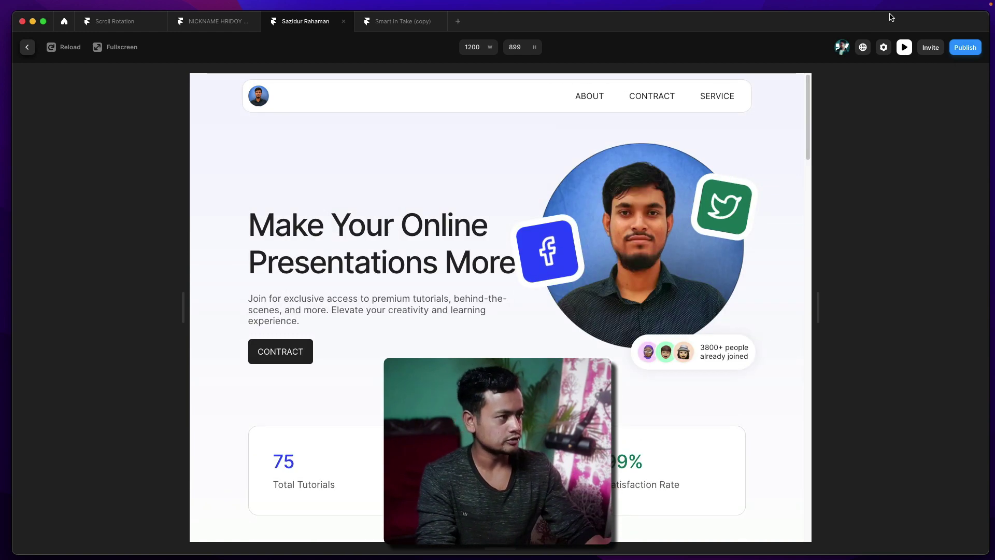
click(904, 47)
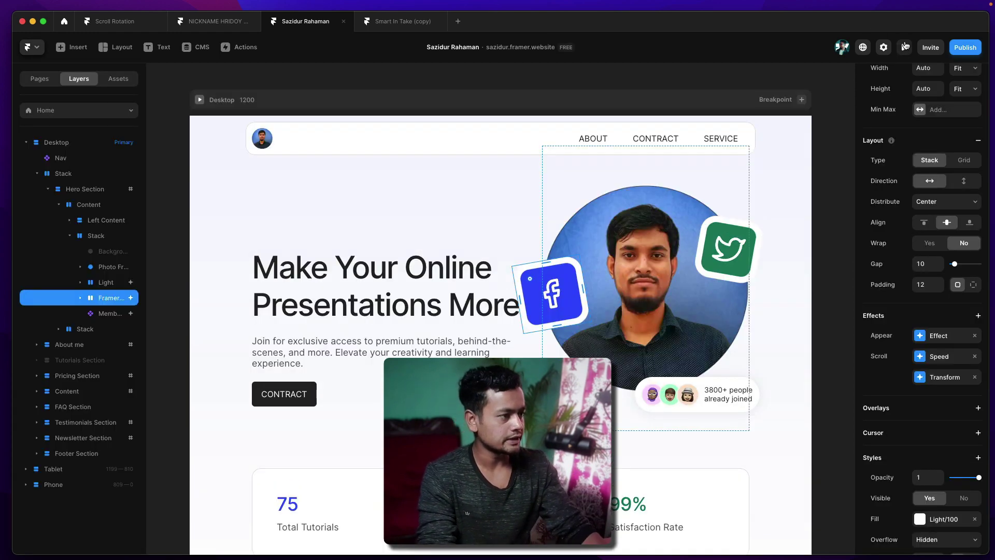
- Examine the trigger choices and the From state of the Facebook badge's Scroll Transform effect
click(950, 381)
click(816, 410)
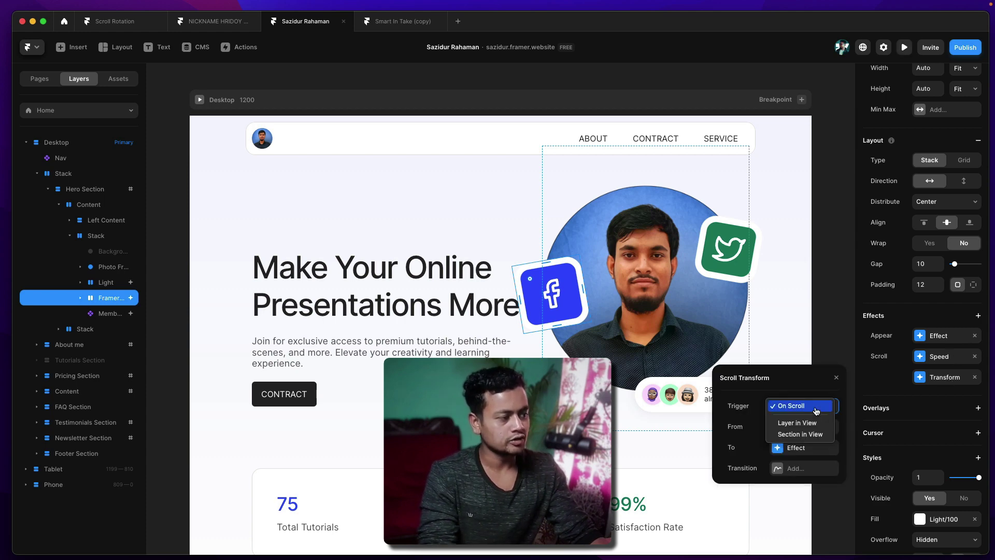
click(801, 407)
click(798, 433)
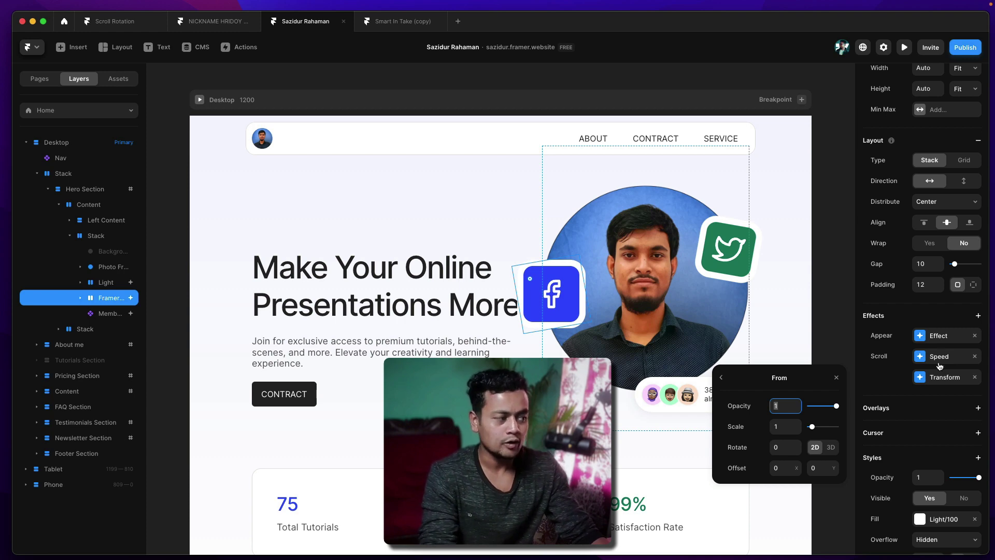
click(954, 381)
- Set the Facebook badge's Scroll Speed to -20%
click(937, 357)
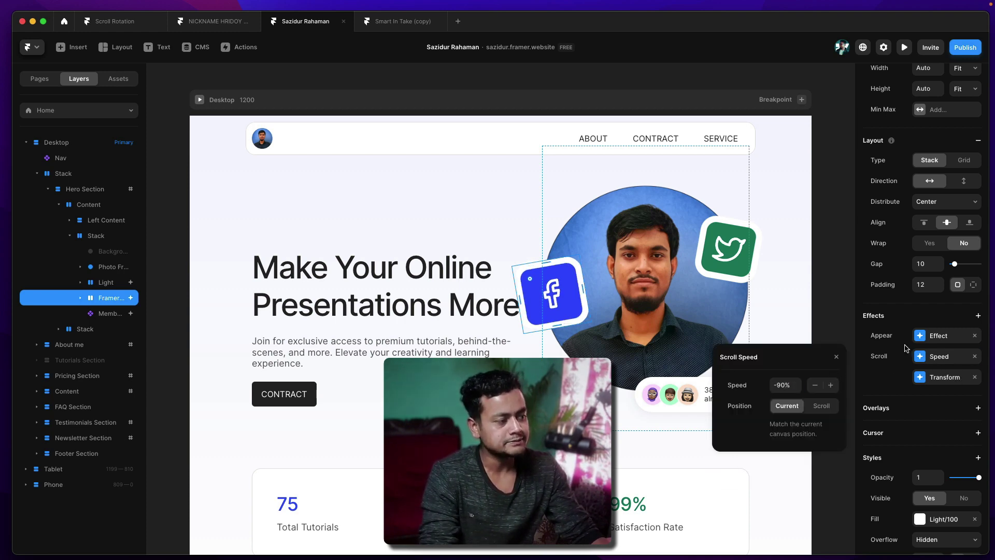
click(885, 360)
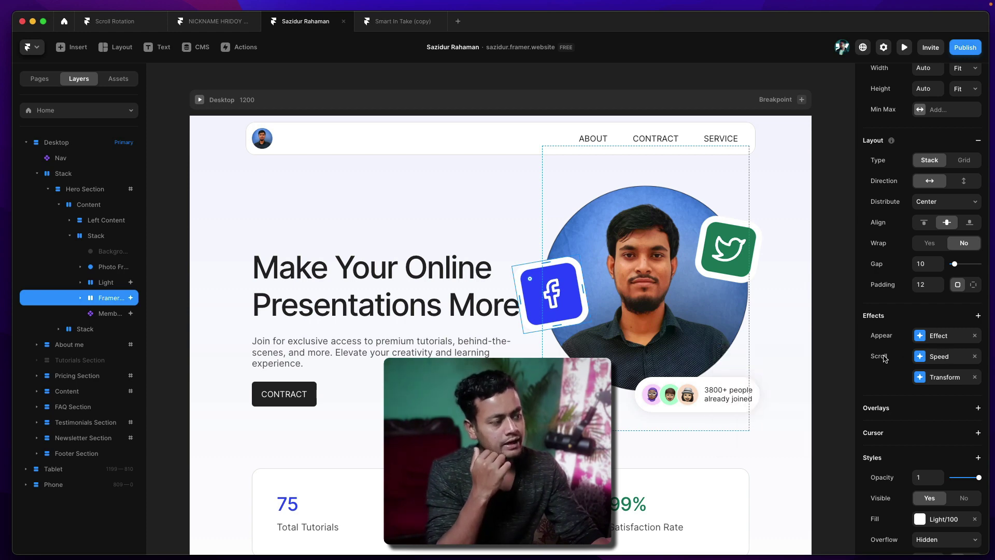
click(941, 359)
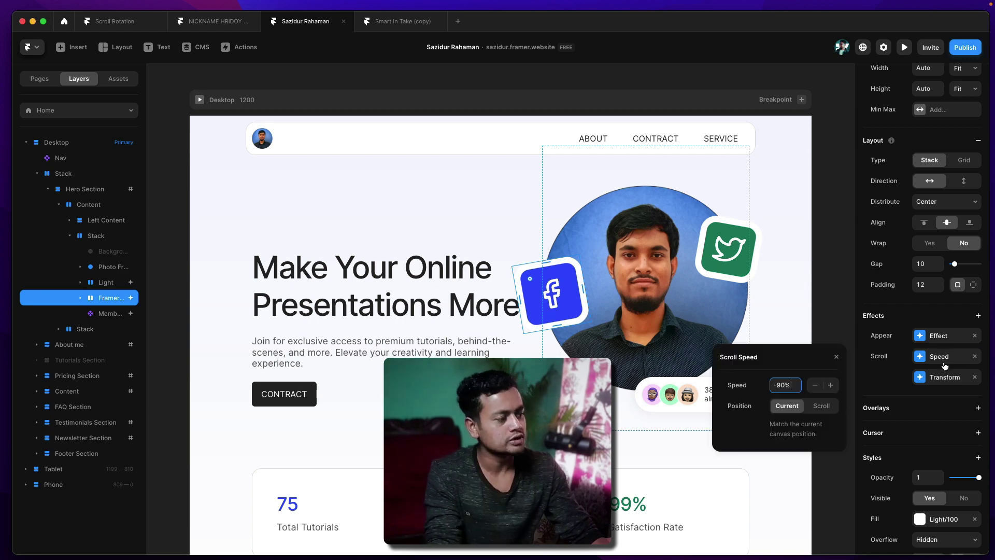
double_click(779, 384)
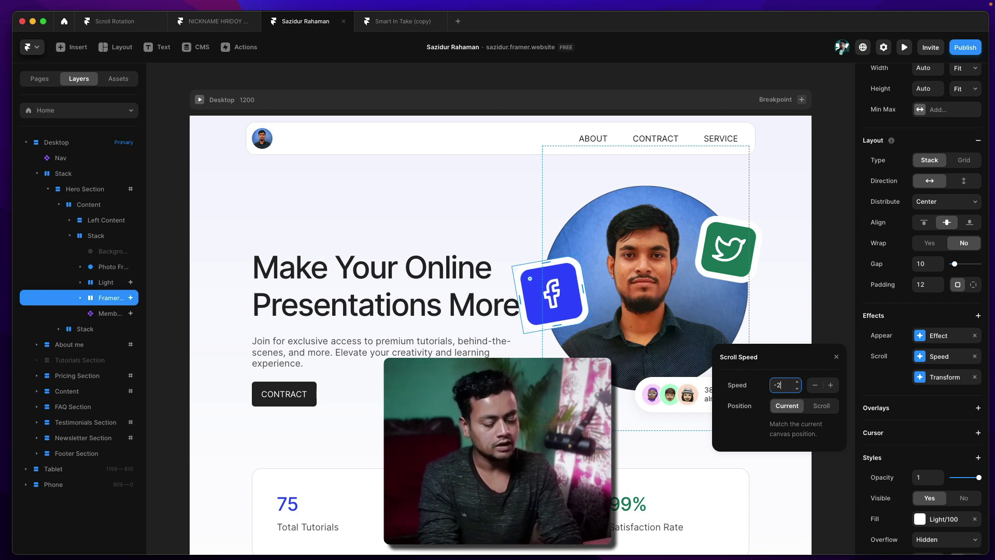
text(-2)
- Preview the page scrolling with the changed badge speed and return to the canvas
click(904, 47)
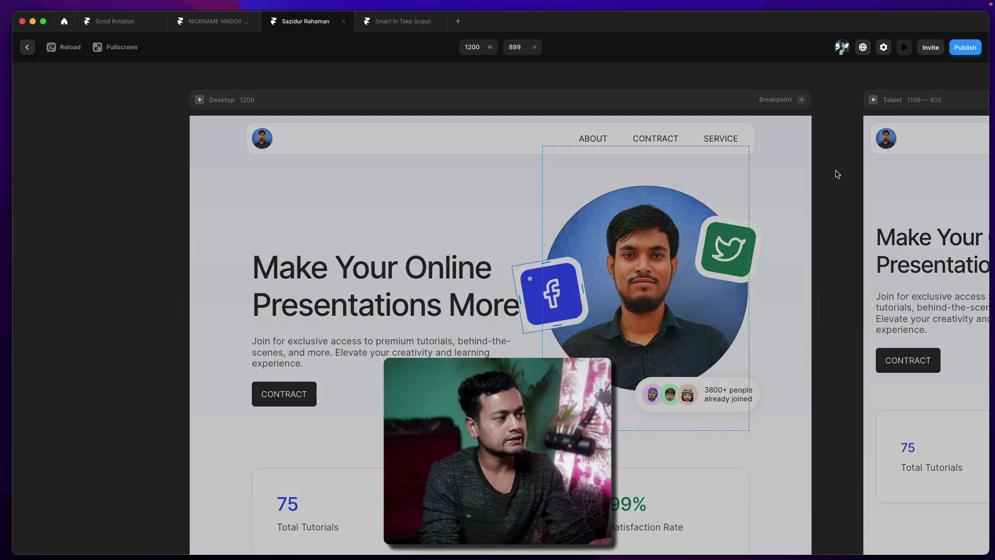
scroll(807, 154, down, 5)
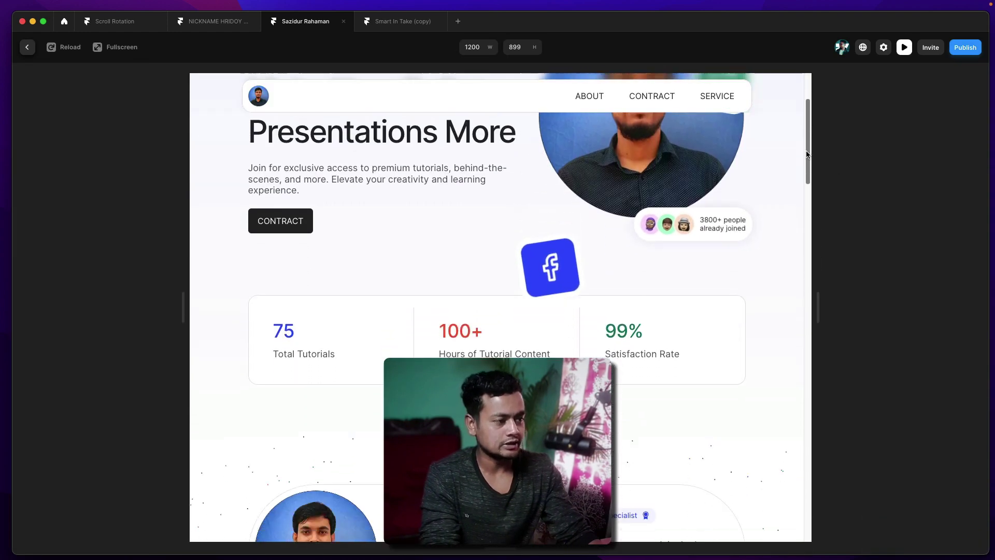
drag(806, 154, 884, 37)
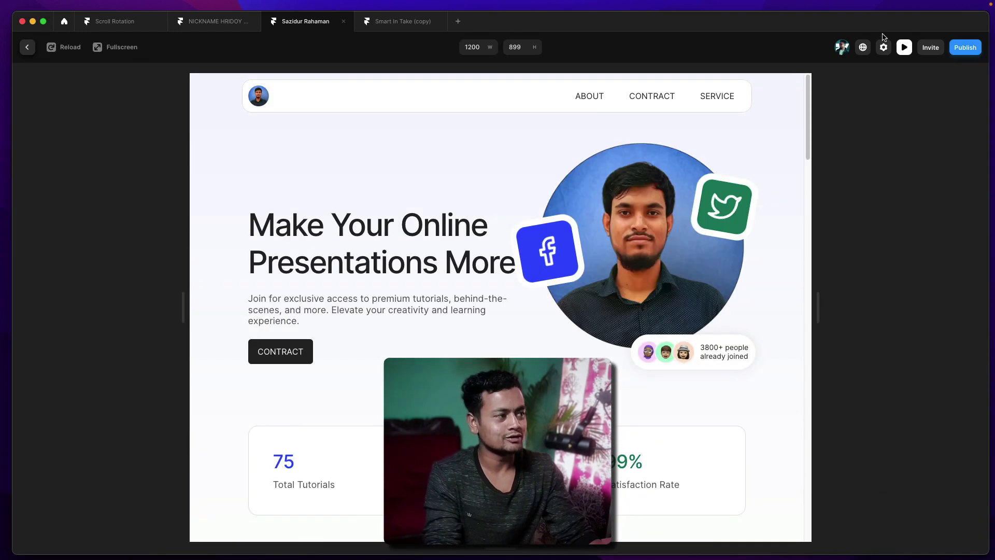
click(903, 47)
- Set the Facebook badge's Scroll Speed to 20%
click(935, 359)
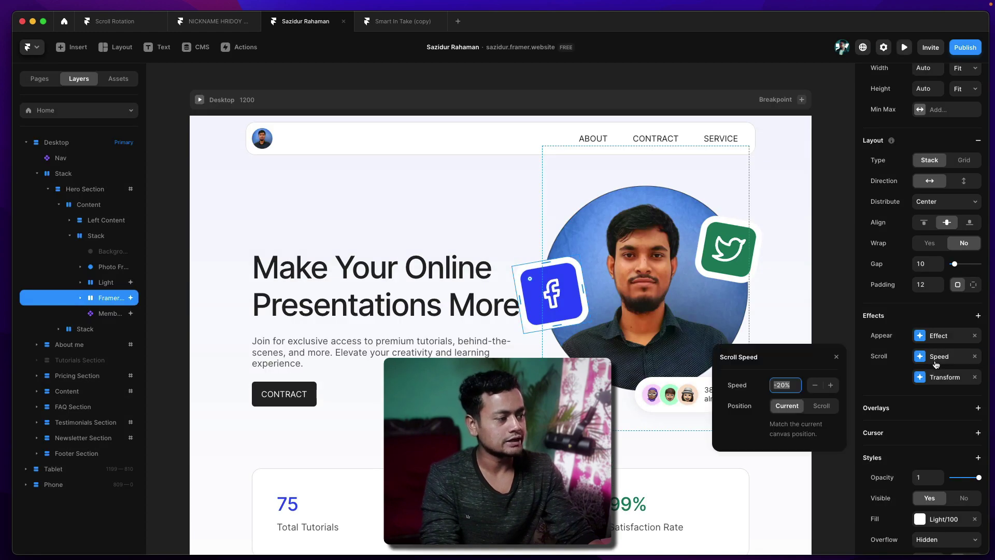
text(20)
key(Return)
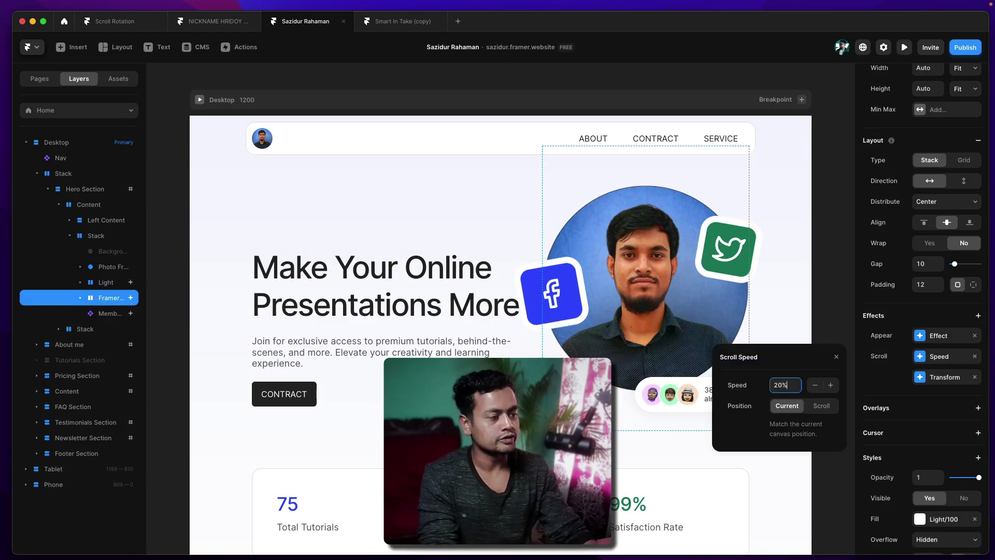
- Copy the Facebook badge's effects and paste them onto the Twitter badge's Light layer
click(703, 232)
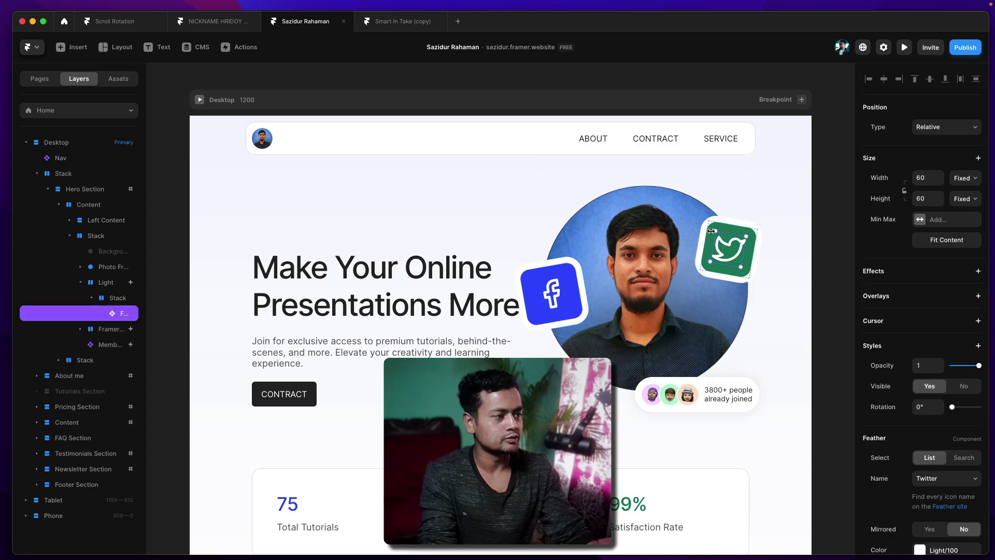
click(552, 293)
double_click(551, 293)
click(109, 328)
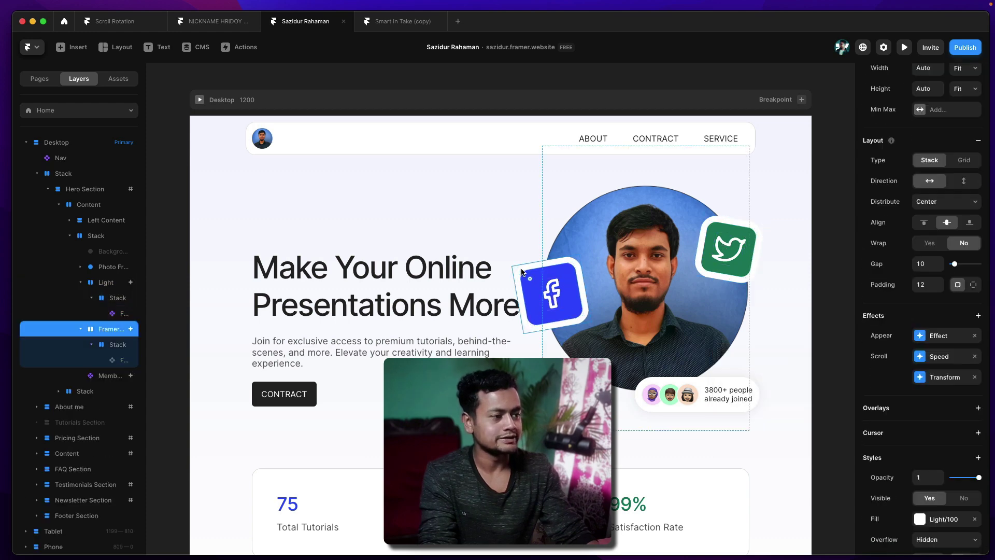
right_click(887, 328)
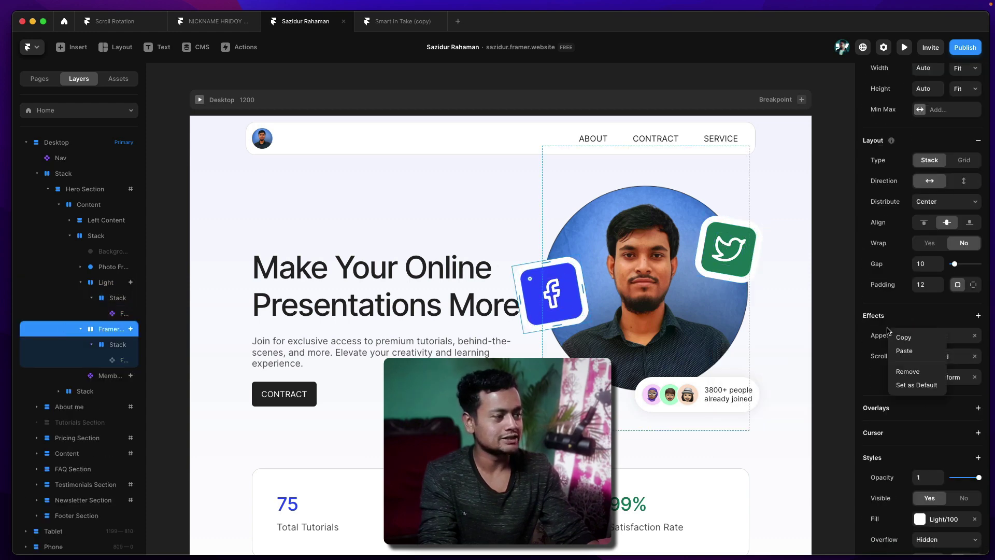
right_click(880, 361)
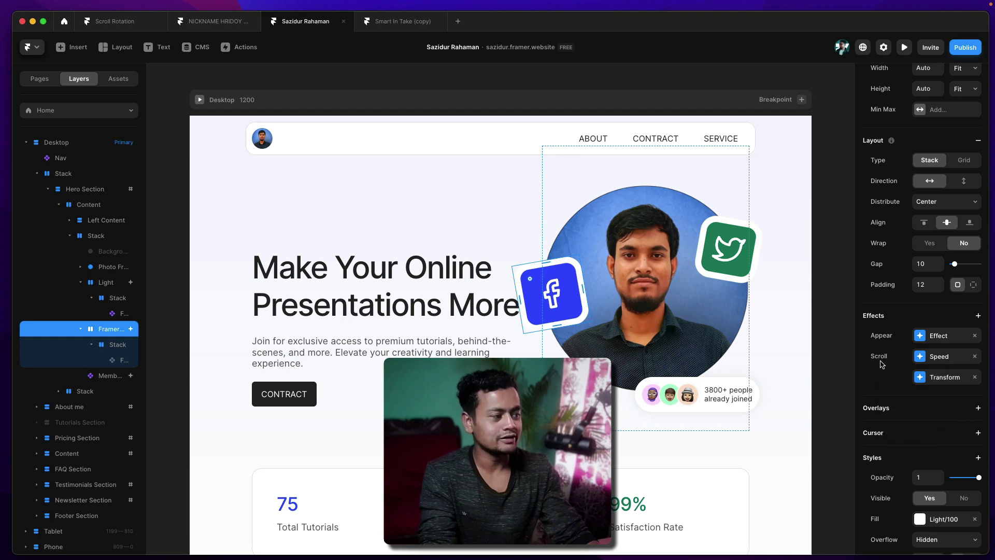
right_click(894, 368)
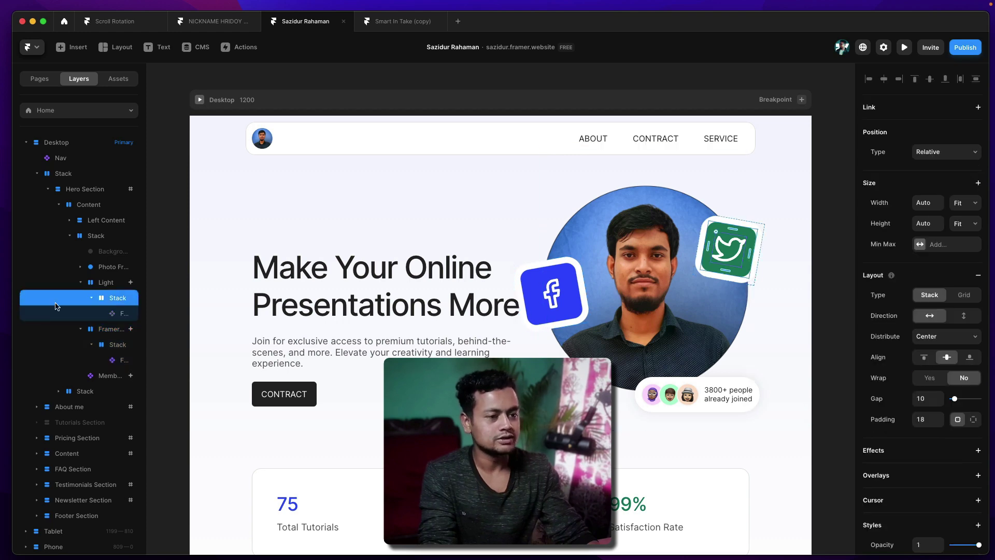
click(87, 285)
right_click(112, 286)
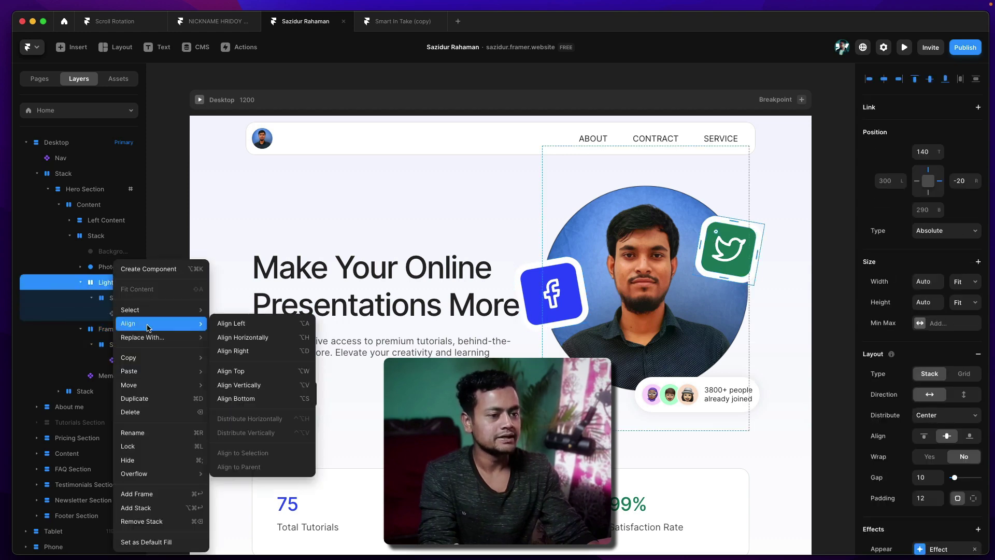
mouse_move(172, 379)
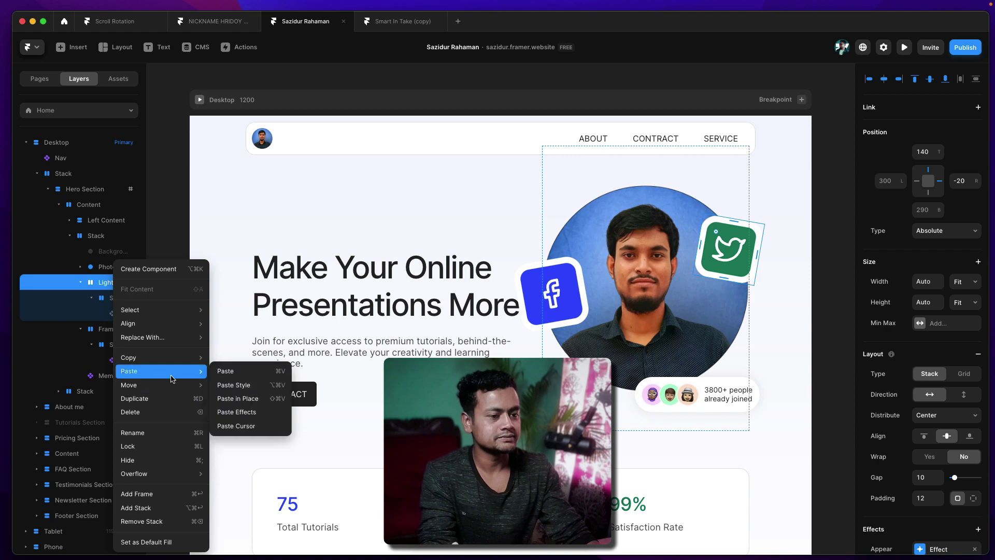
click(253, 415)
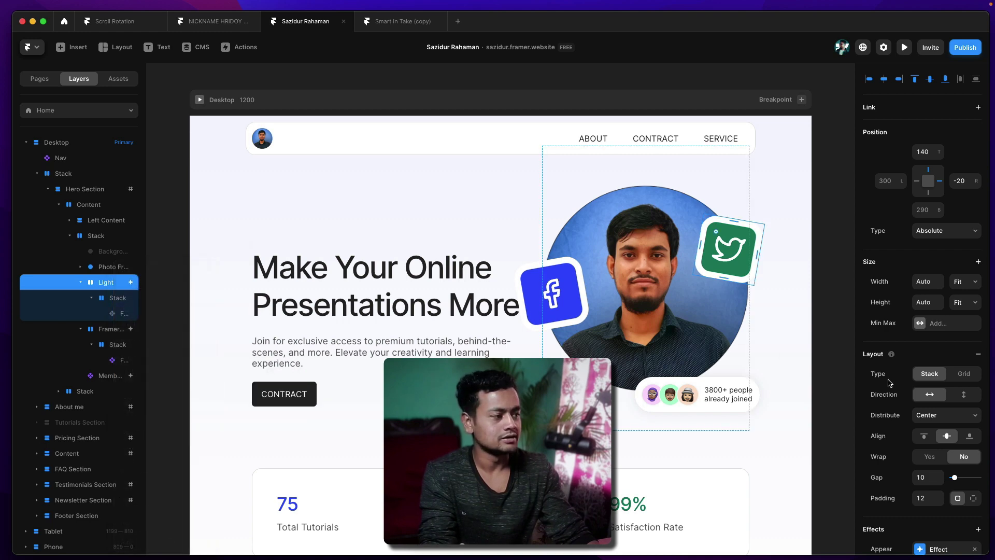
- Preview the page scrolling with effects on both social badges and return to the canvas
click(903, 46)
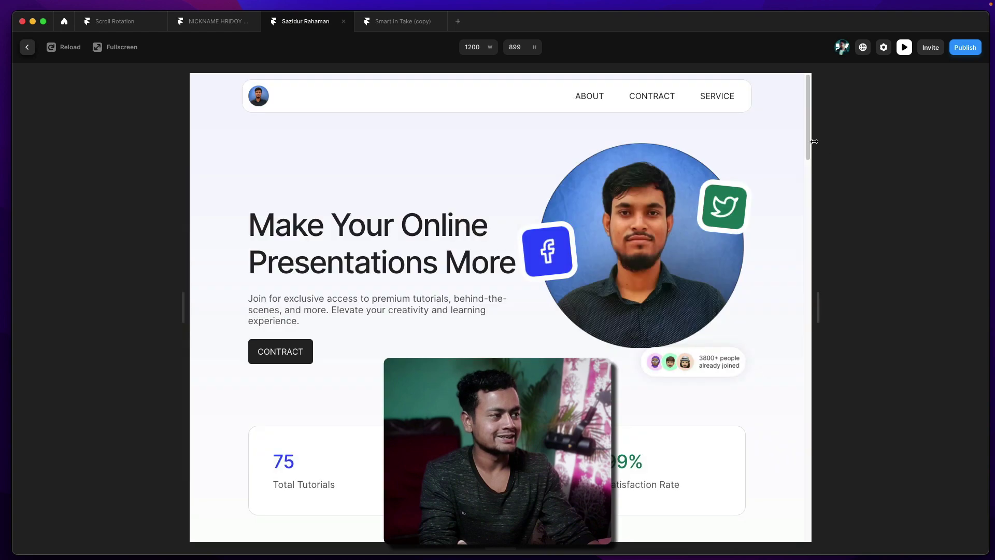
scroll(812, 164, down, 3)
scroll(812, 171, down, 2)
scroll(816, 130, up, 5)
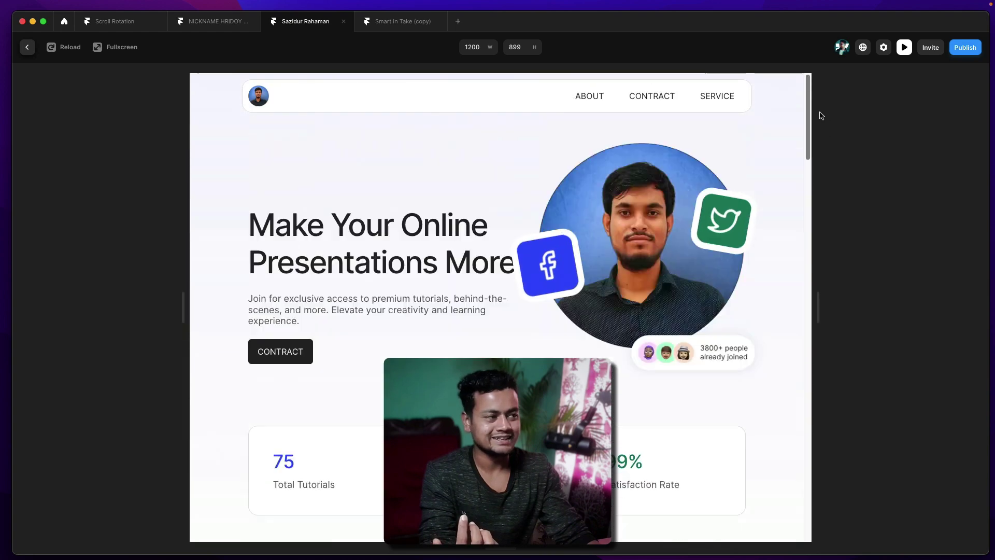
click(903, 47)
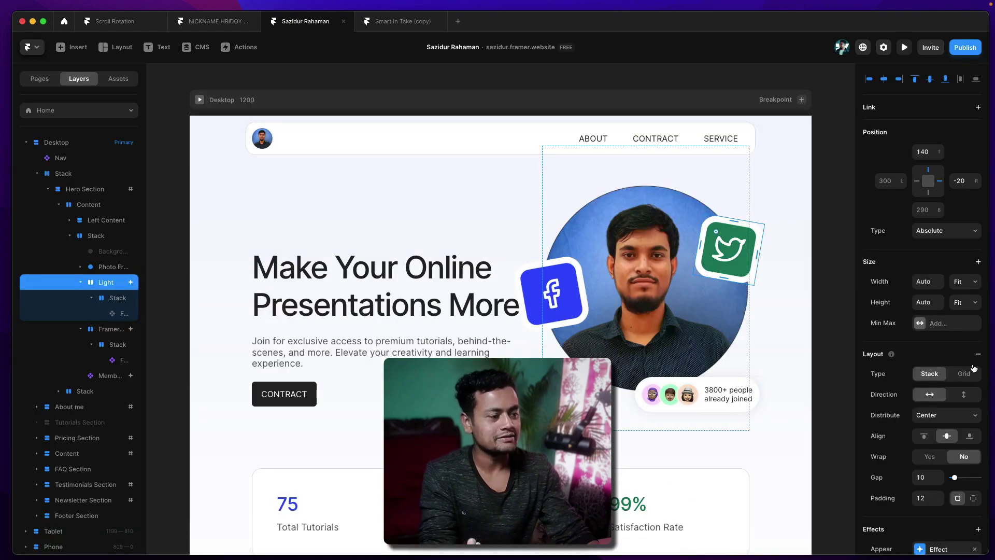
- Set the Twitter badge's Scroll Speed to -20% and preview how it moves while scrolling the page
scroll(969, 378, down, 3)
click(929, 457)
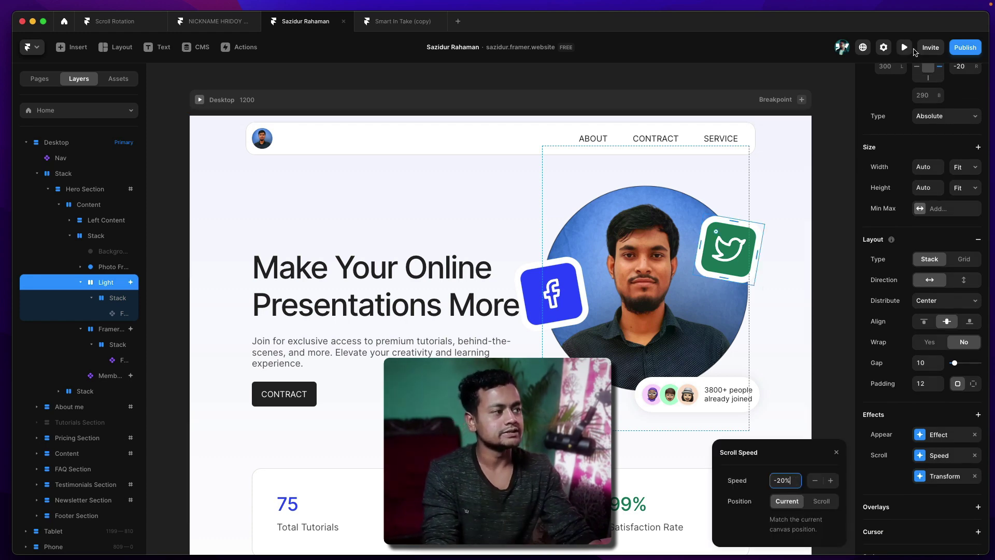
click(902, 47)
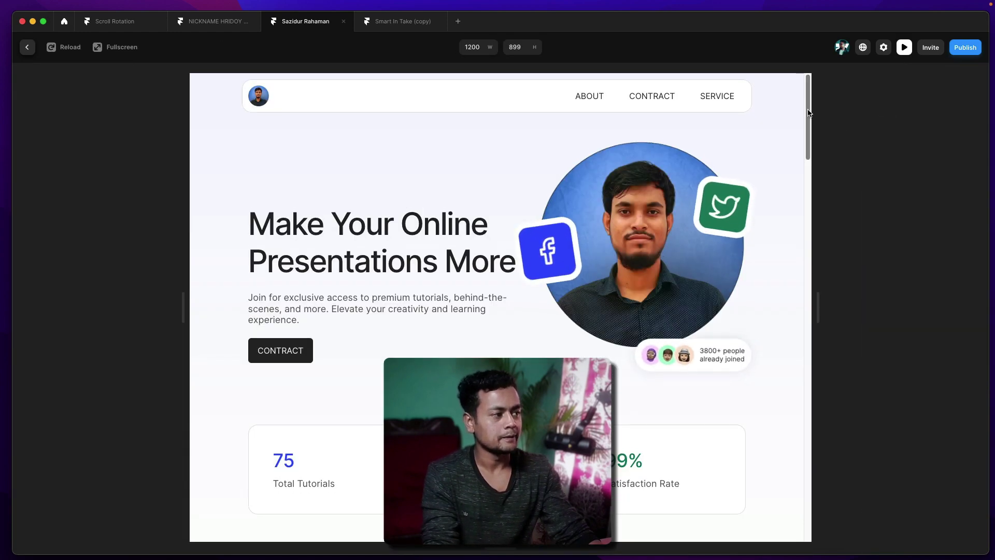
scroll(809, 114, down, 2)
drag(809, 118, 808, 175)
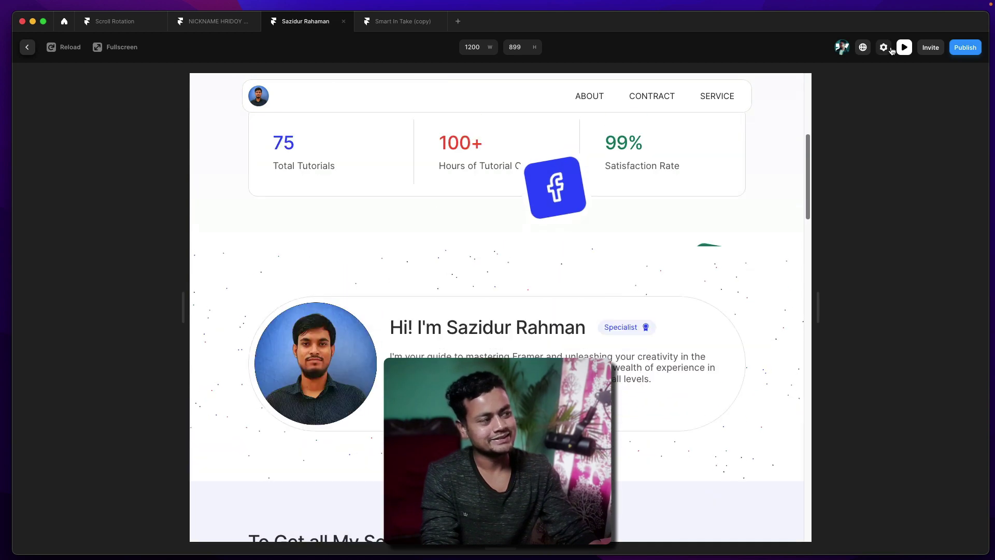
click(903, 48)
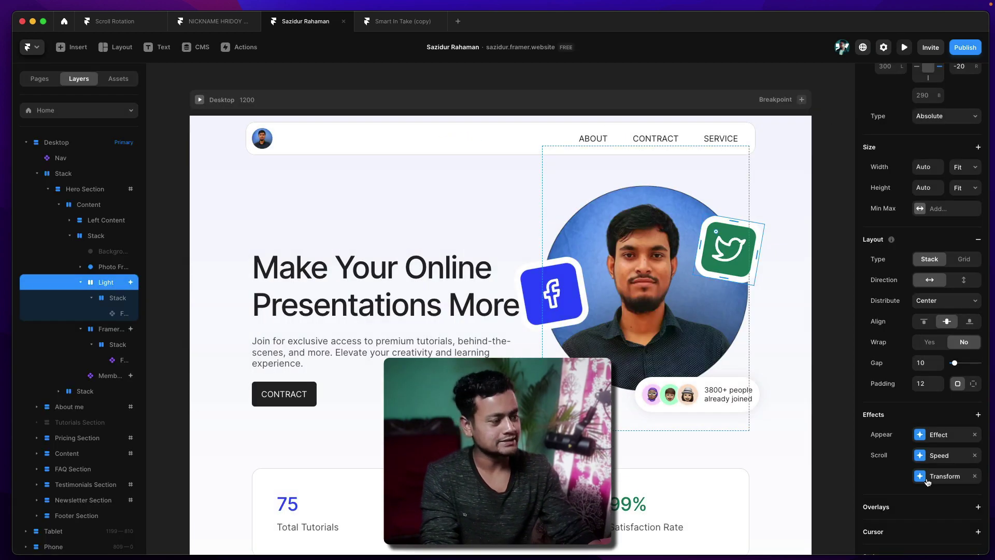
- Set the Twitter badge's Scroll Speed to 20% and check the scrolling in the preview
click(918, 456)
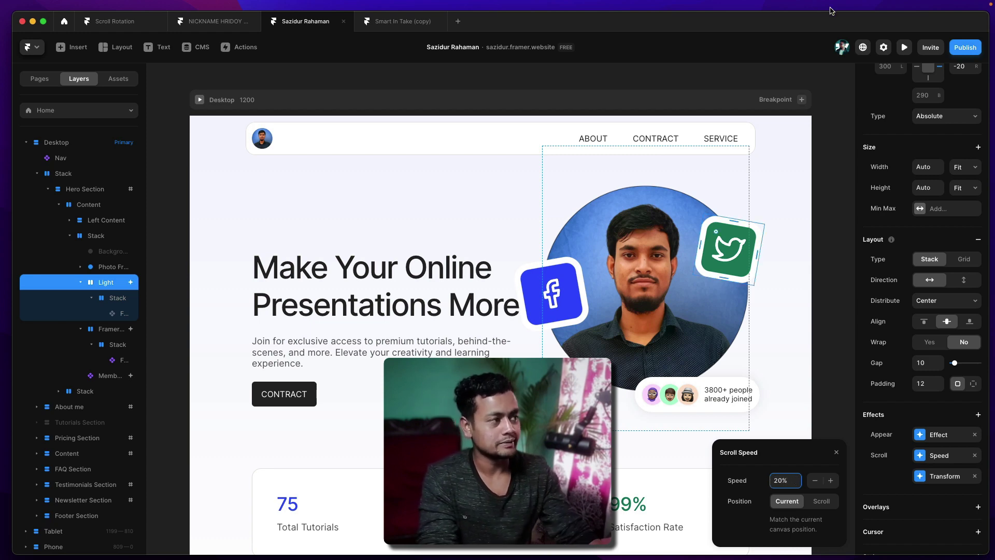
text(20%)
click(905, 48)
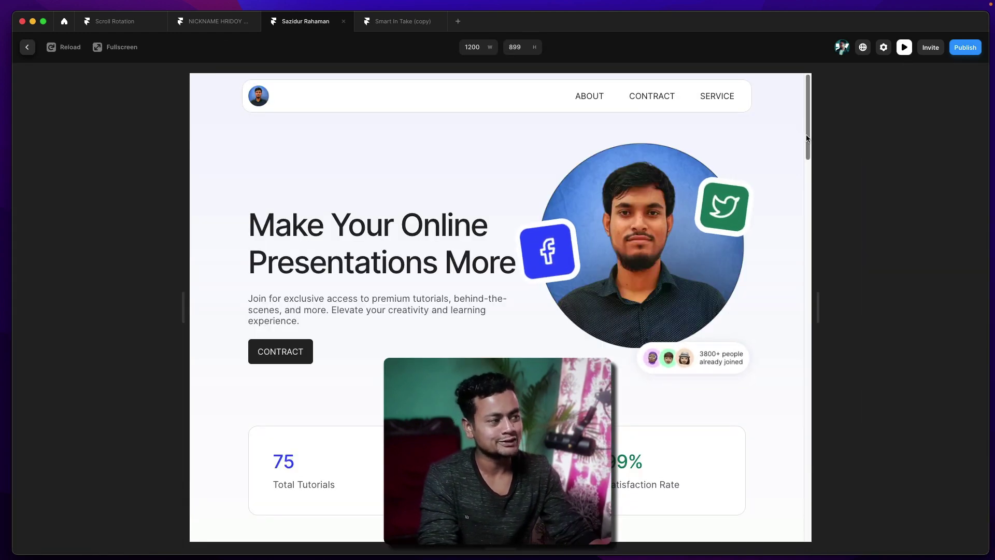
scroll(807, 151, down, 5)
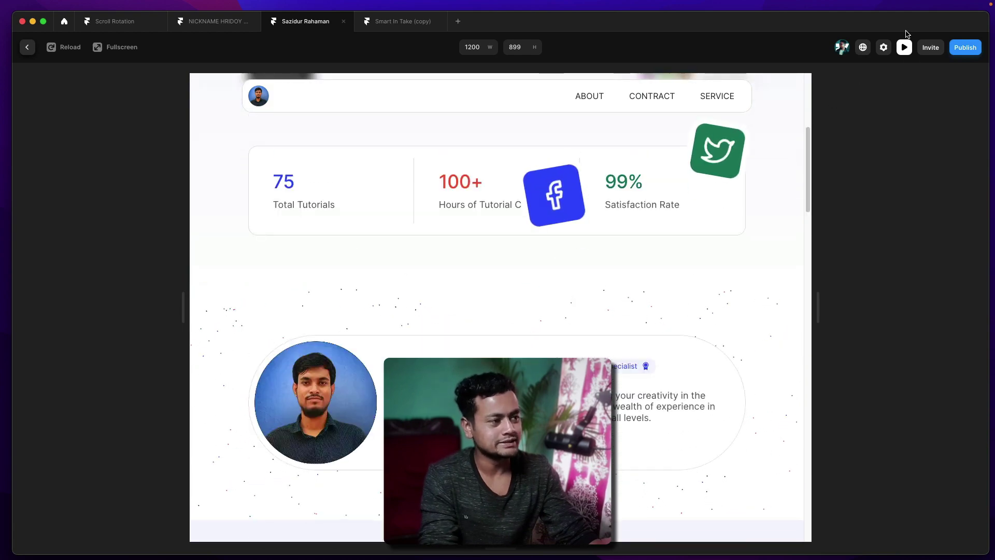
click(904, 47)
- Preview the page again, scrolling through to the FAQ and testimonials sections, and return to the canvas
click(904, 48)
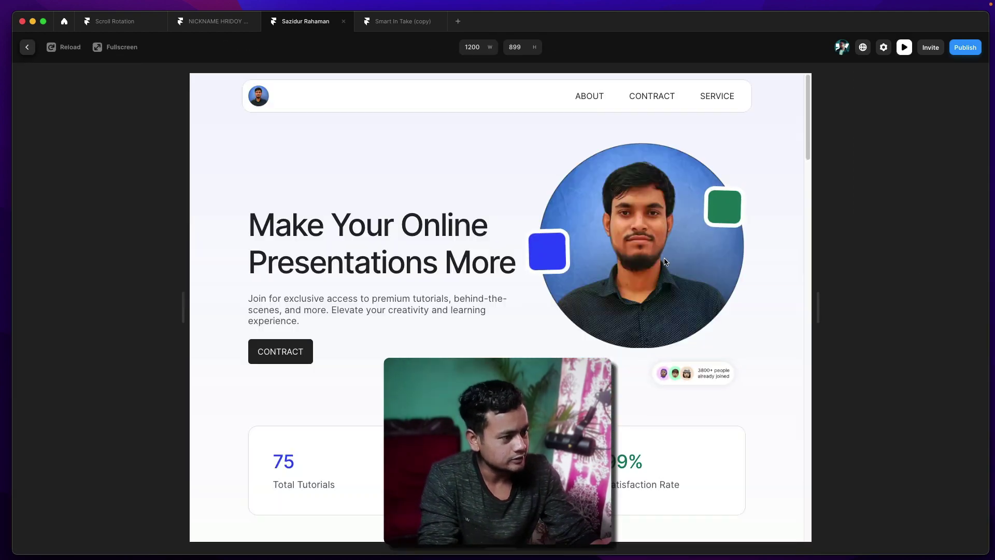
scroll(666, 262, down, 15)
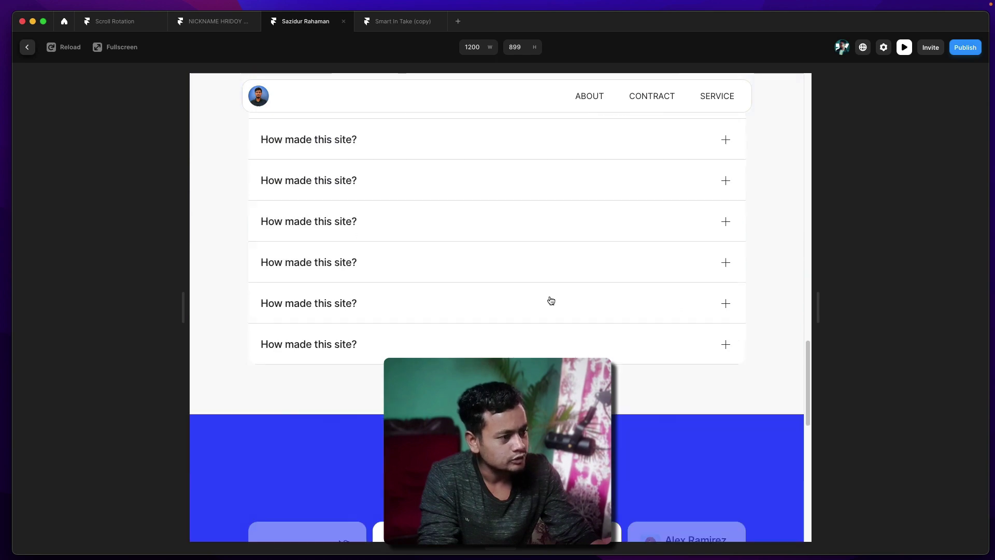
scroll(551, 300, down, 6)
scroll(506, 266, up, 5)
double_click(505, 217)
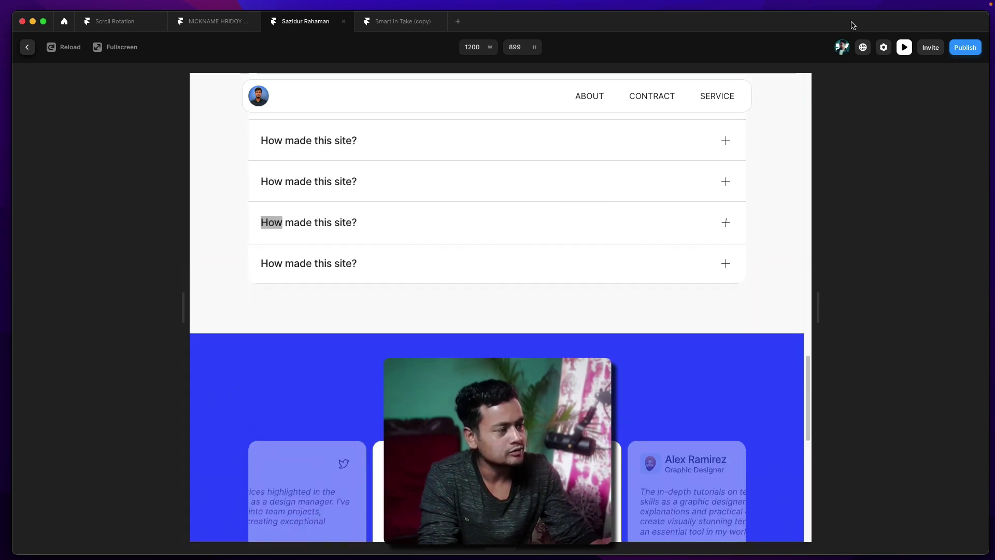
click(903, 49)
scroll(532, 92, up, 2)
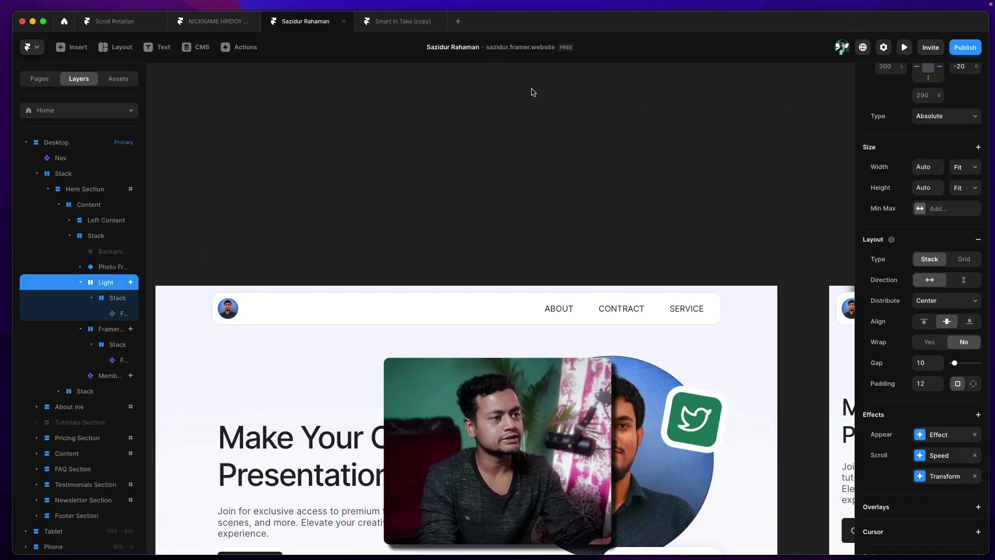
- Switch to the Smart In Take (copy) project and bring its Desktop, Laptop and Tablet breakpoints into close view
click(409, 25)
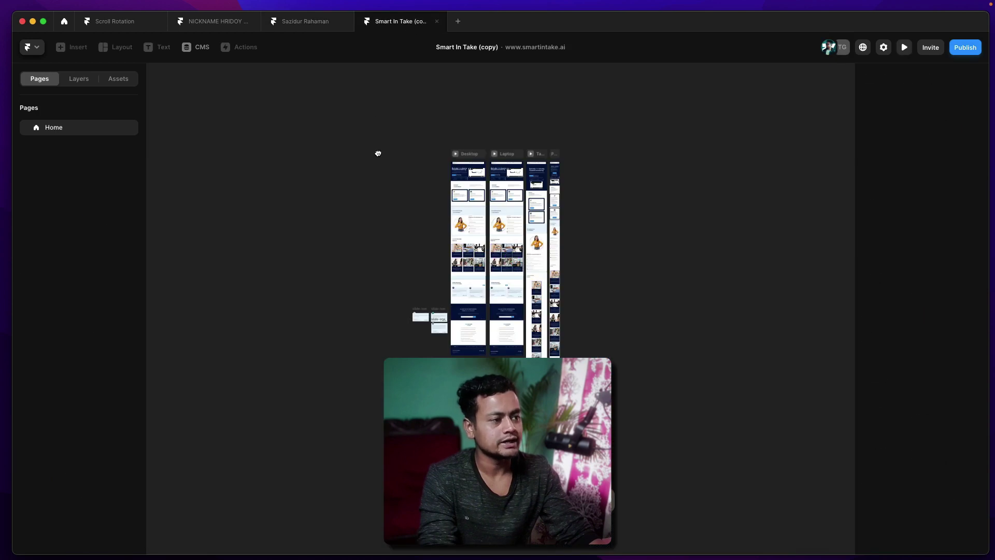
scroll(405, 148, up, 5)
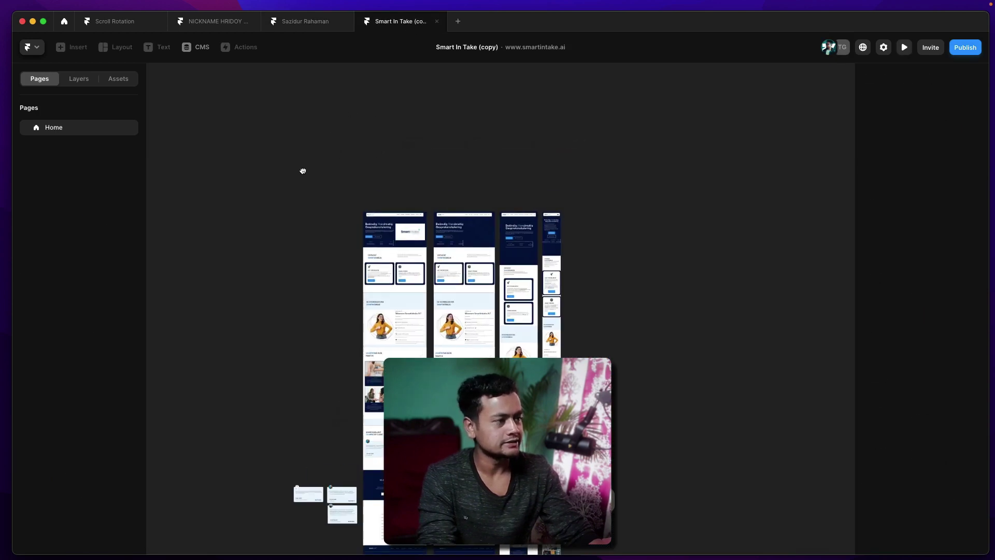
click(859, 52)
click(744, 152)
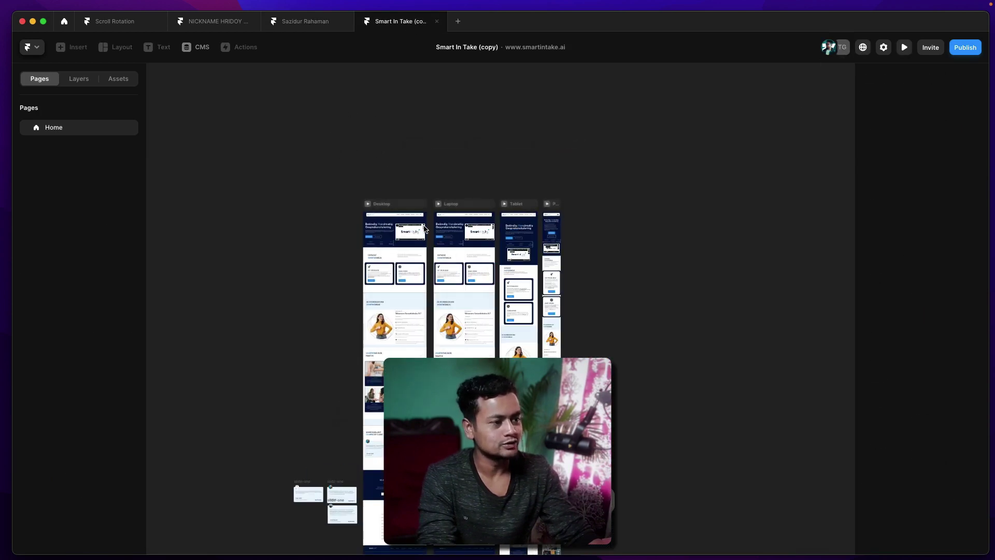
scroll(424, 228, up, 5)
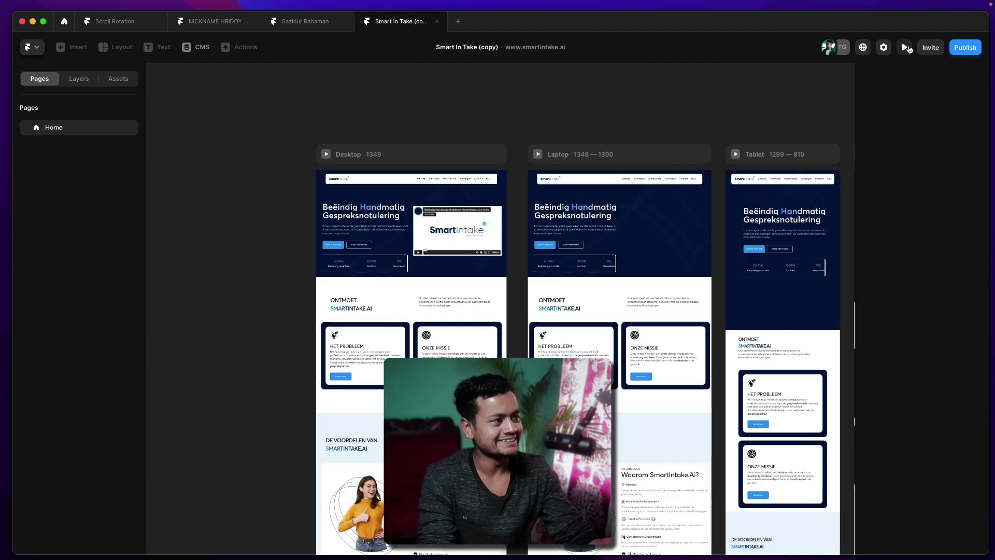
- Preview the Smart Intake home page, widen the preview to 1836, scroll through the sections and return to the canvas
click(905, 48)
click(903, 49)
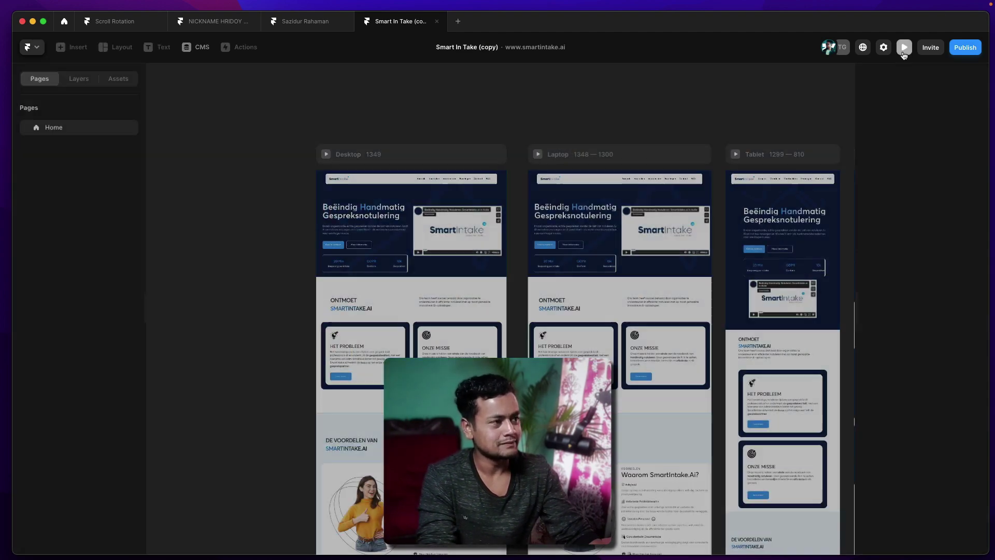
click(903, 49)
click(903, 52)
click(904, 52)
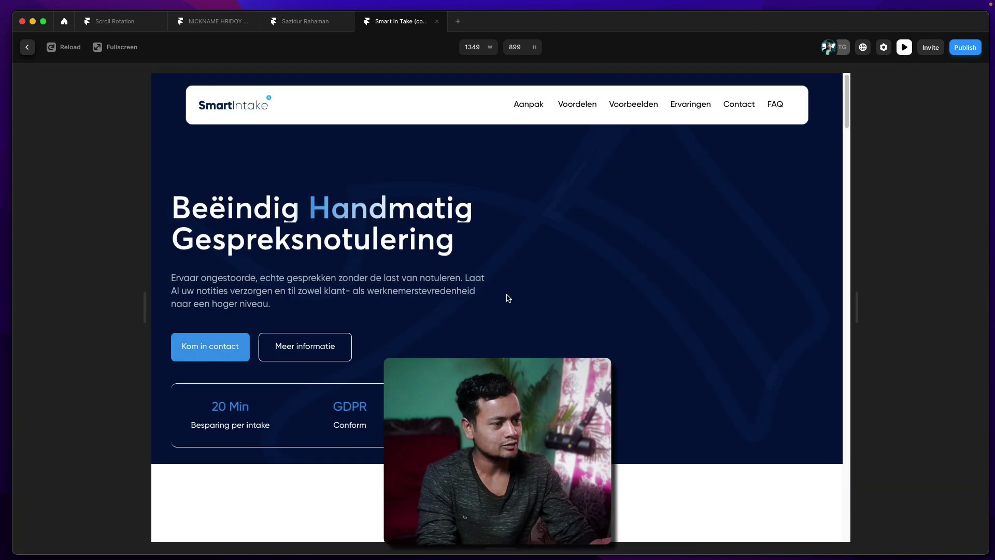
scroll(506, 296, down, 5)
drag(856, 165, 984, 191)
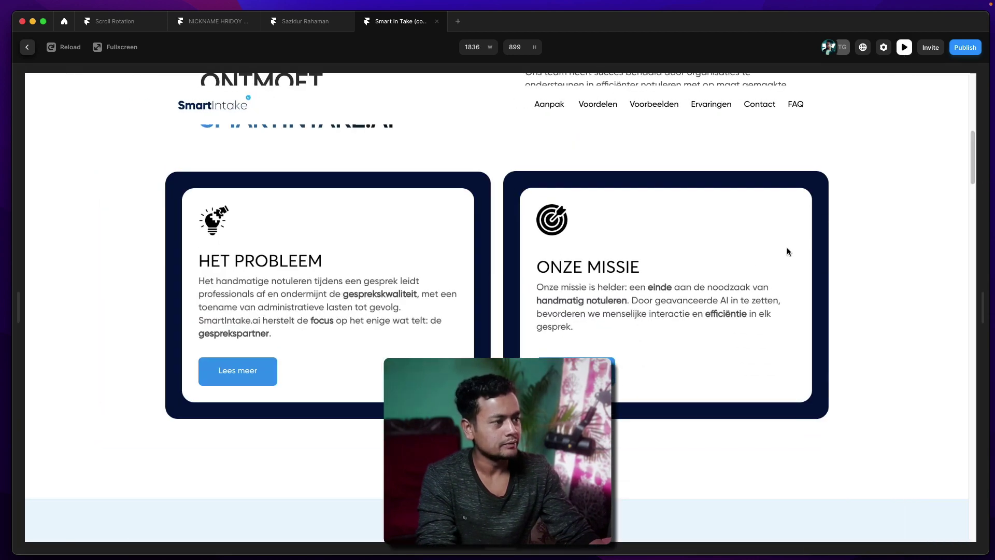
scroll(786, 250, up, 9)
click(903, 47)
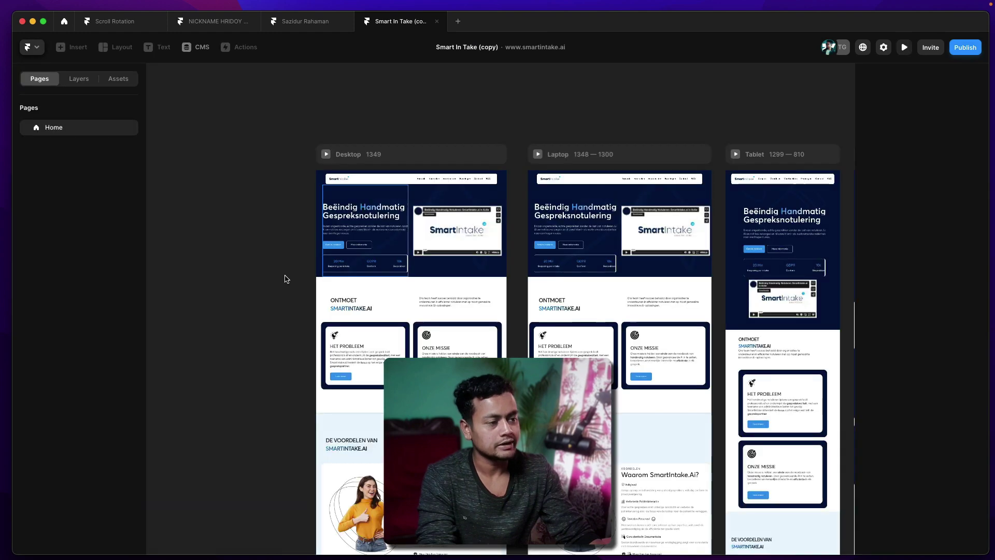
- Show the home page's layers, inspect the Hero-wrapper and Navbar properties, and open the Desktop Navbar component
click(79, 79)
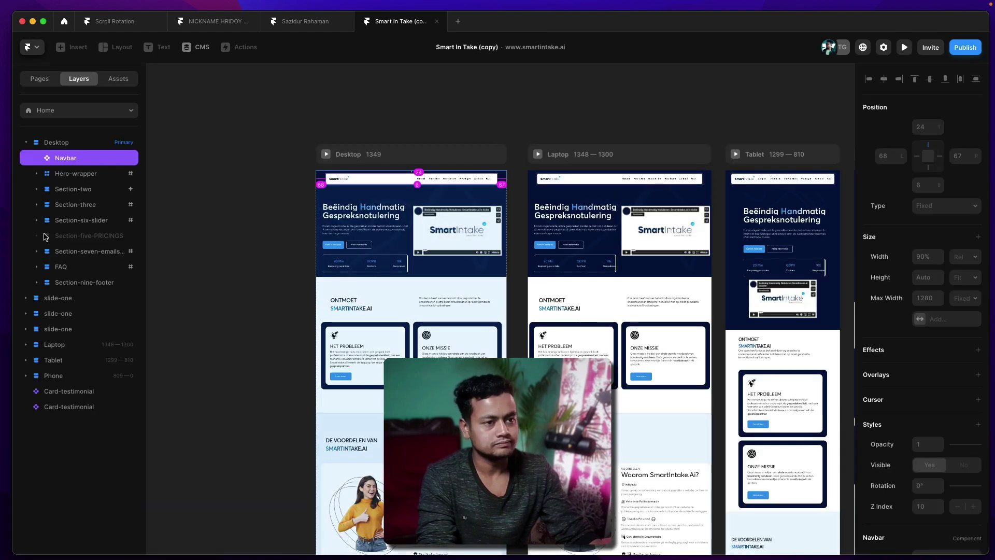
click(67, 172)
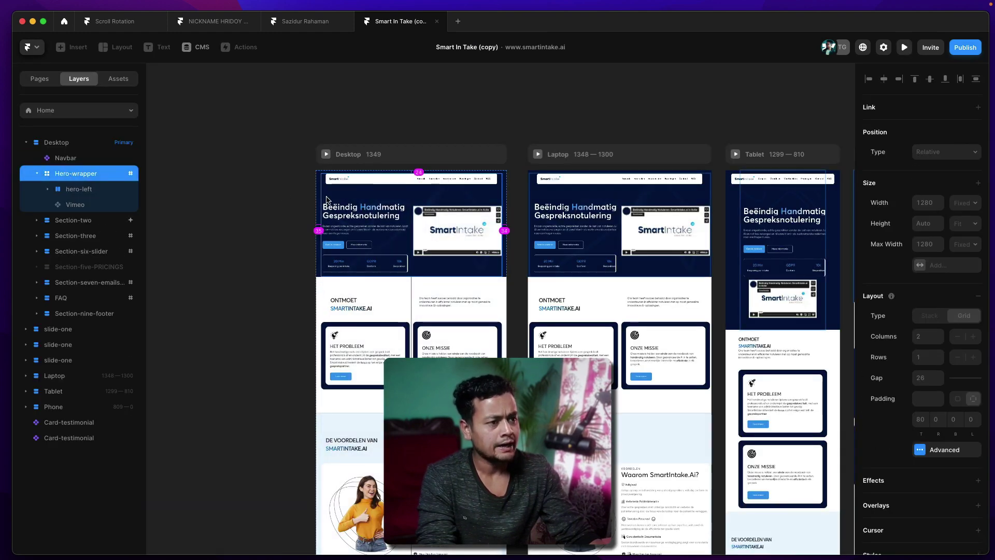
click(334, 179)
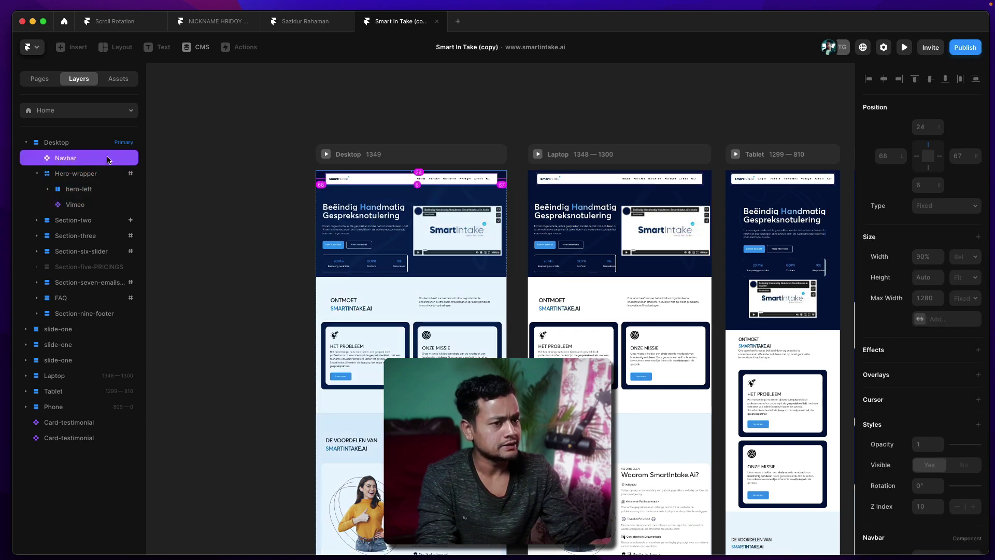
scroll(965, 341, down, 5)
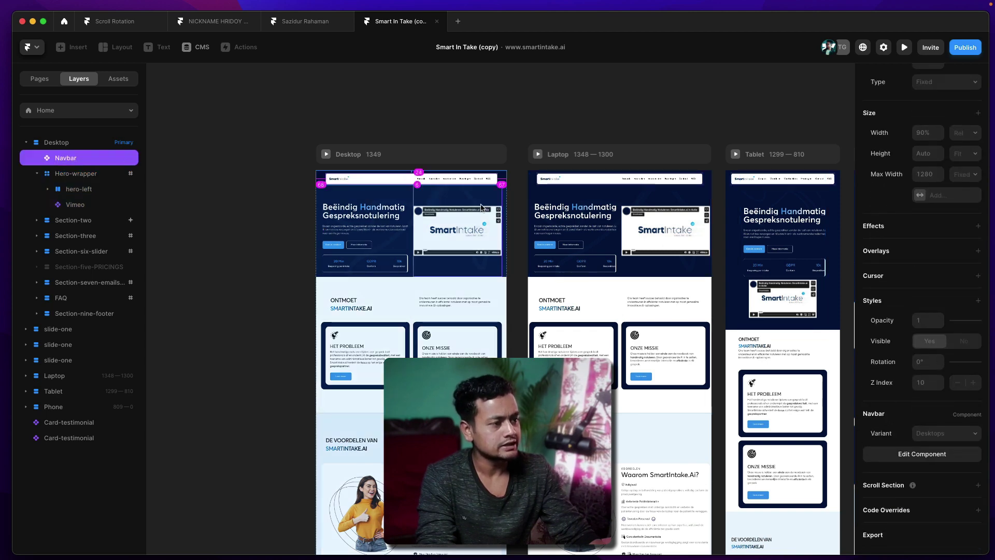
double_click(444, 185)
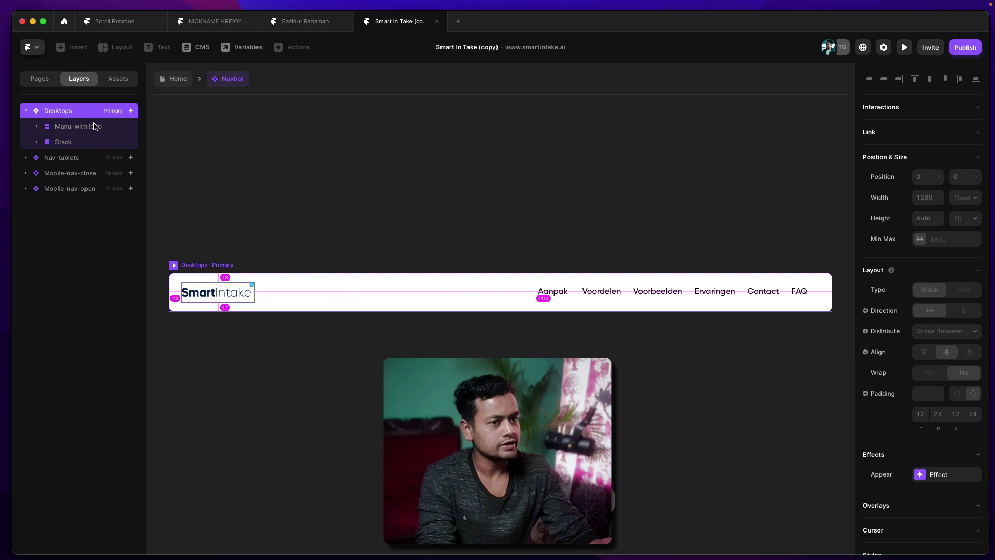
- Inspect the Appear effect and its Enter settings on the Navbar's Desktops variant, and return to the Home page
click(29, 112)
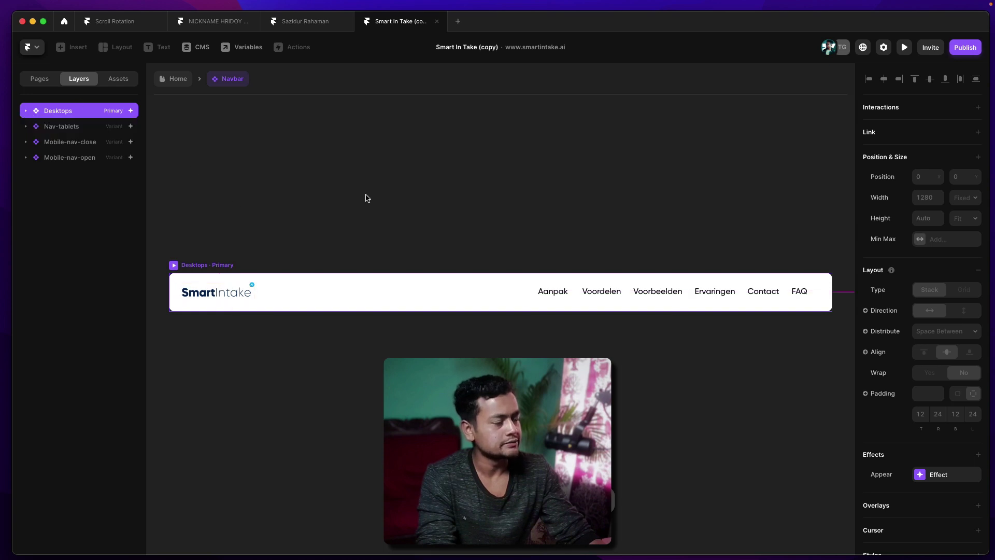
scroll(948, 342, down, 5)
click(948, 339)
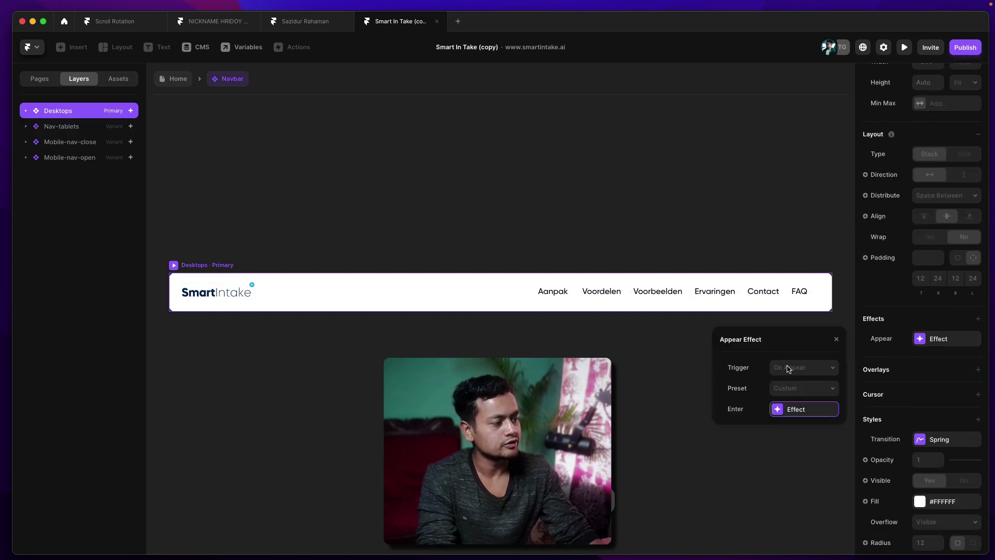
click(805, 409)
key(Escape)
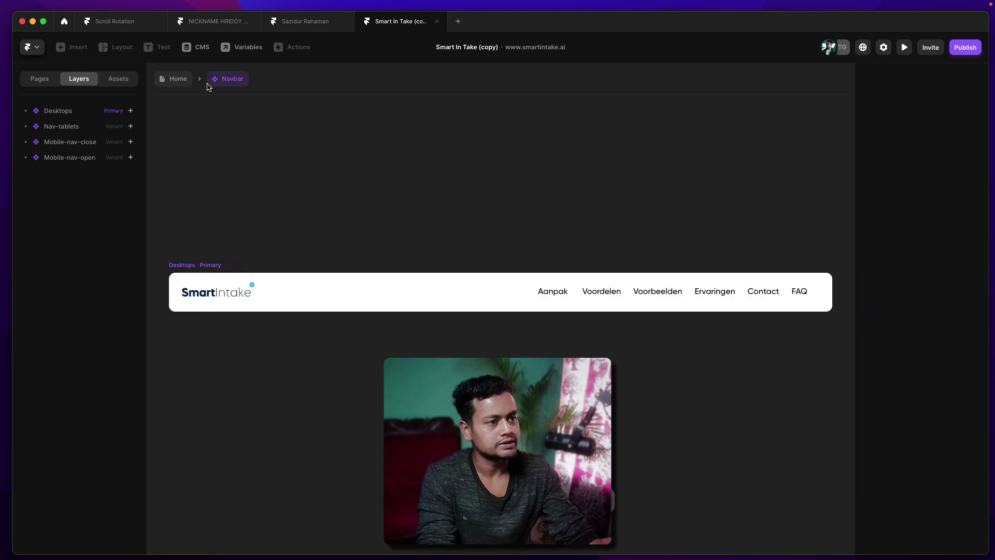
click(180, 81)
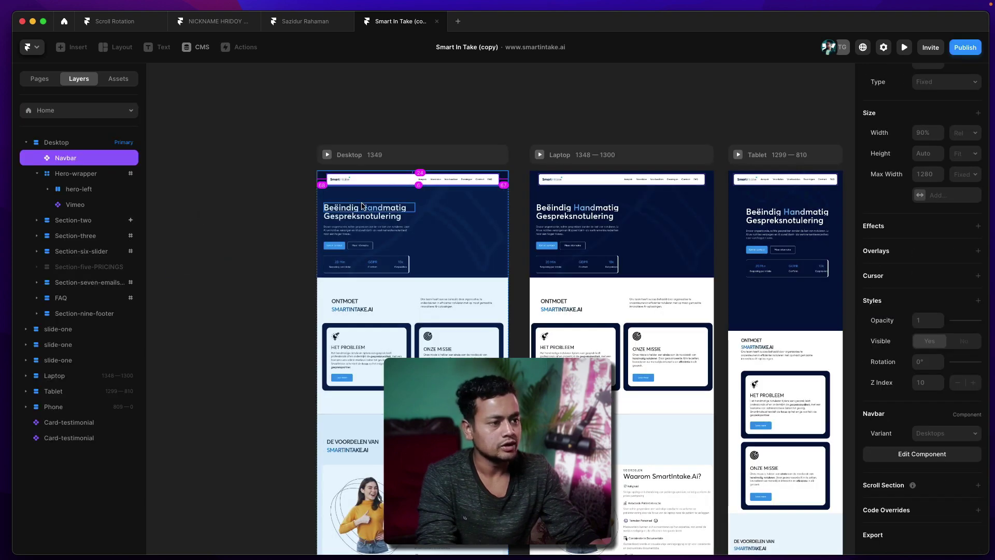
- Expand the Desktop hero-contents layers and compare the Appear effects of the hero text stack and the button wrapper
click(362, 206)
click(81, 236)
click(106, 237)
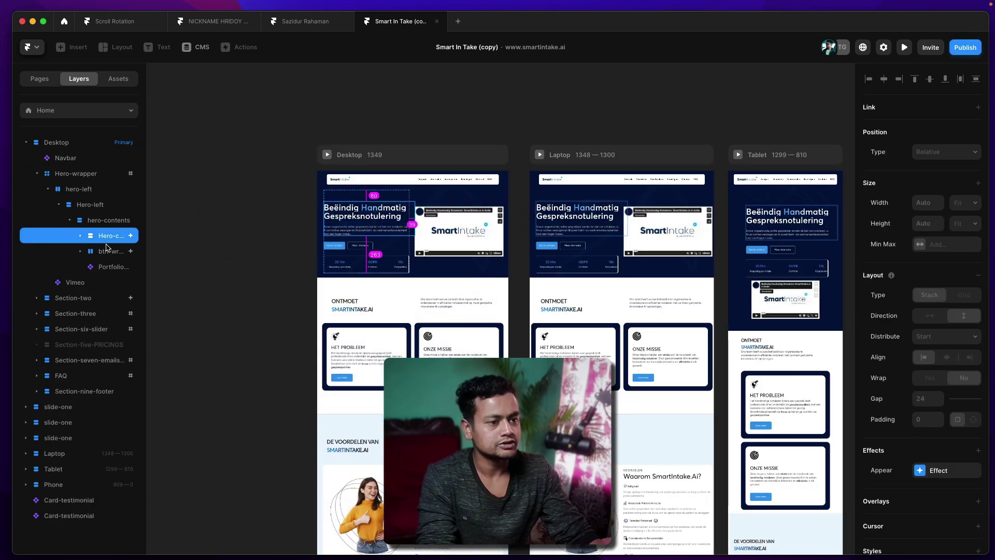
click(107, 248)
click(106, 241)
click(80, 251)
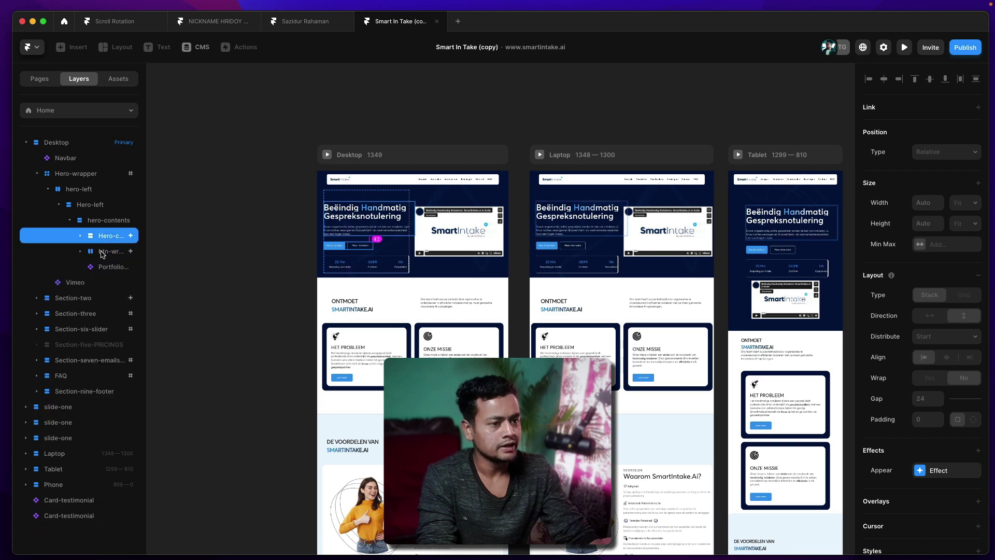
click(966, 476)
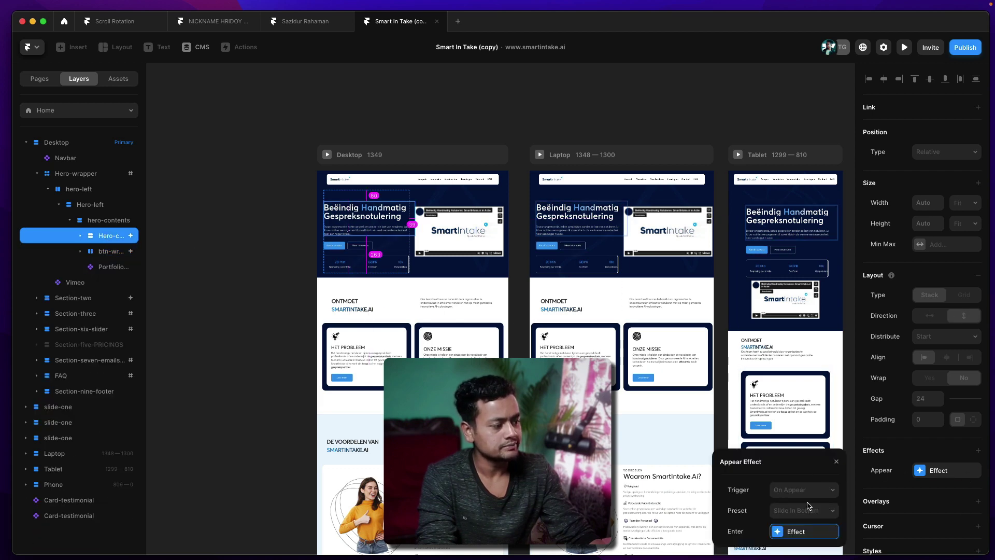
click(122, 253)
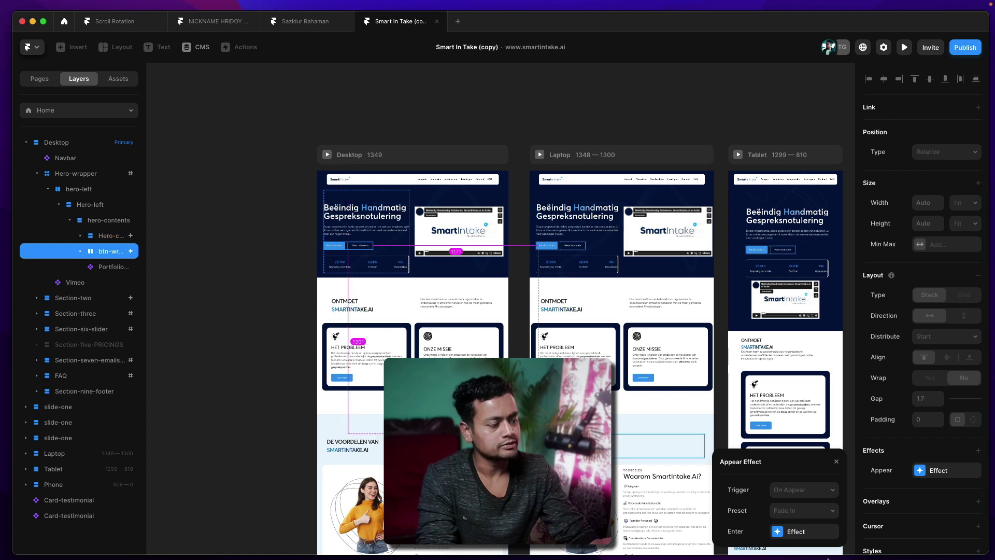
click(117, 238)
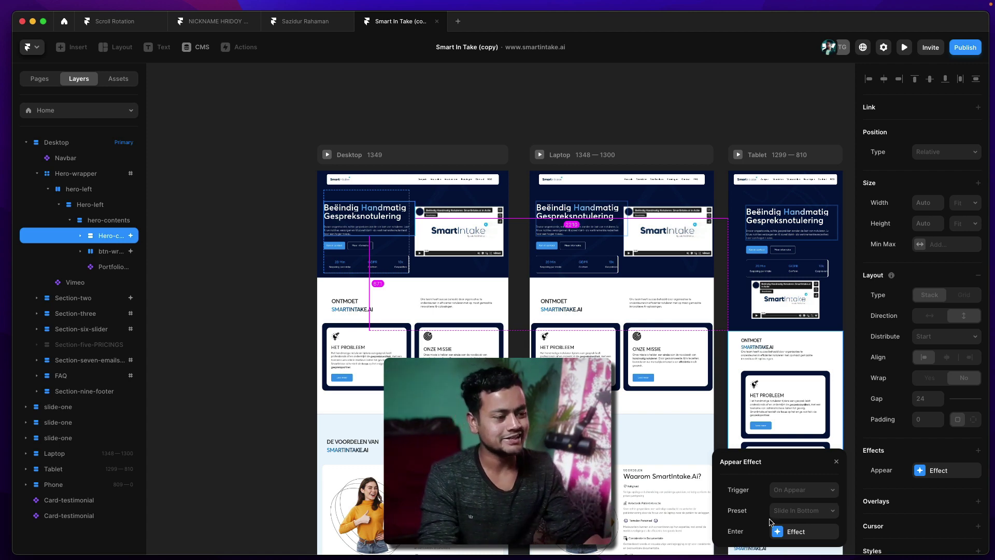
- Preview the home page at width 1836, scroll to the De Voordelen van SmartIntake.ai section and return to the canvas
scroll(377, 420, down, 5)
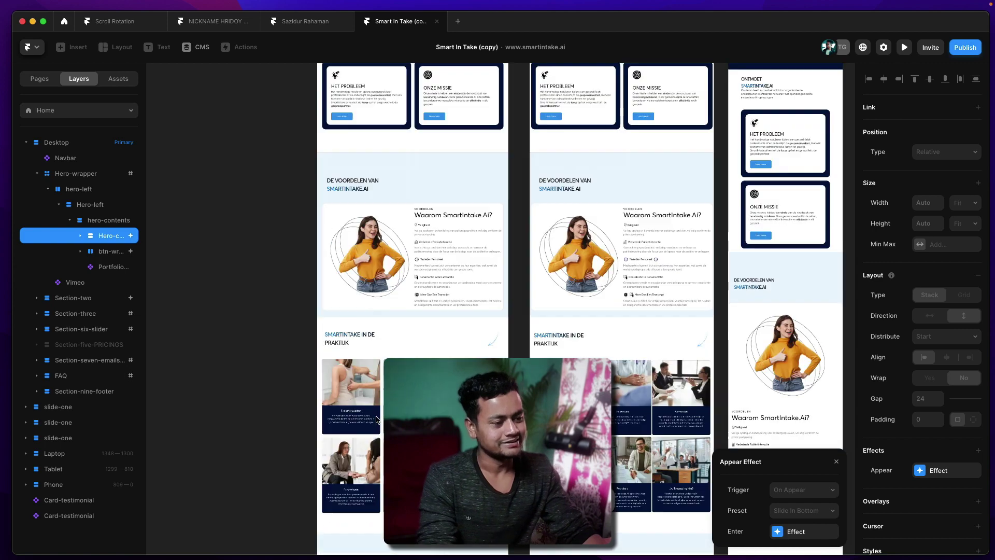
click(904, 47)
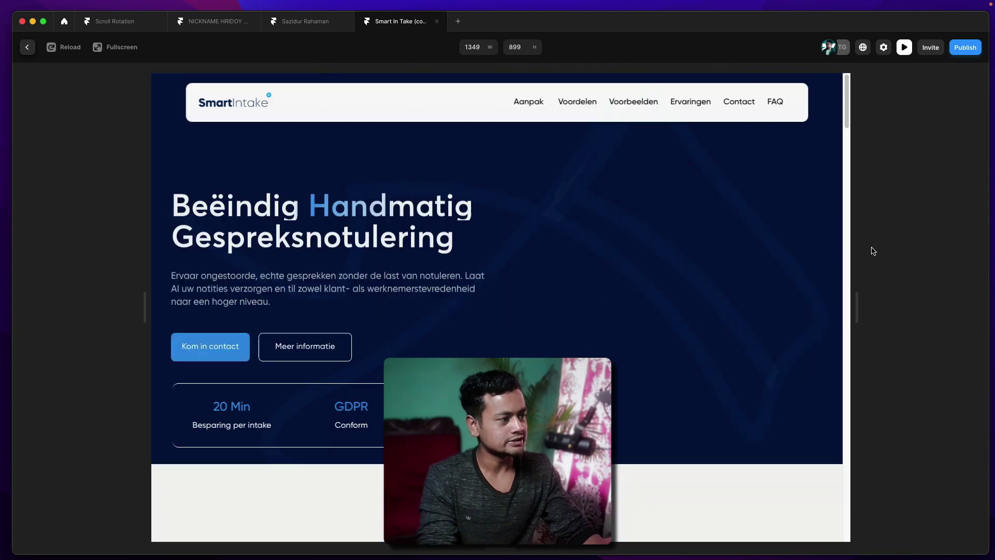
drag(855, 304, 982, 363)
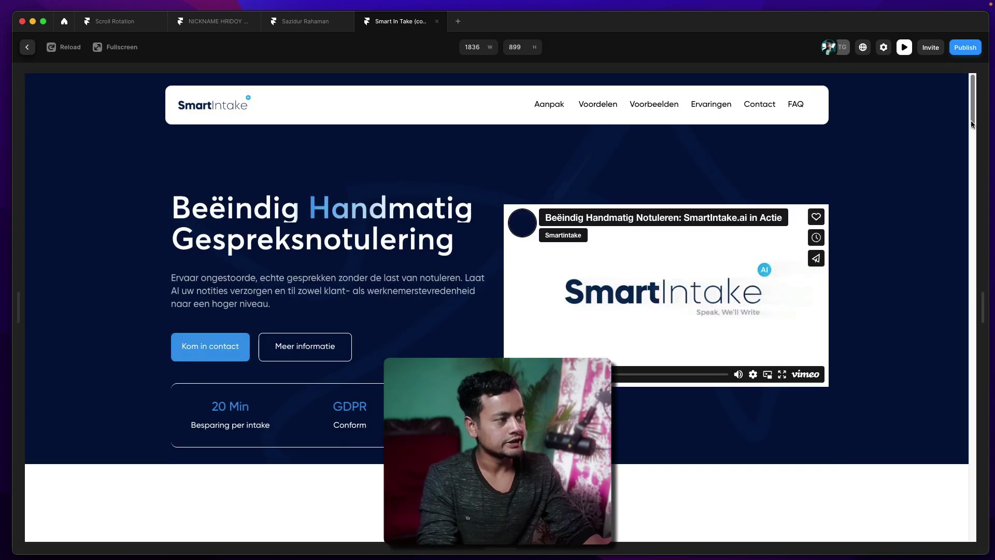
drag(972, 125, 954, 209)
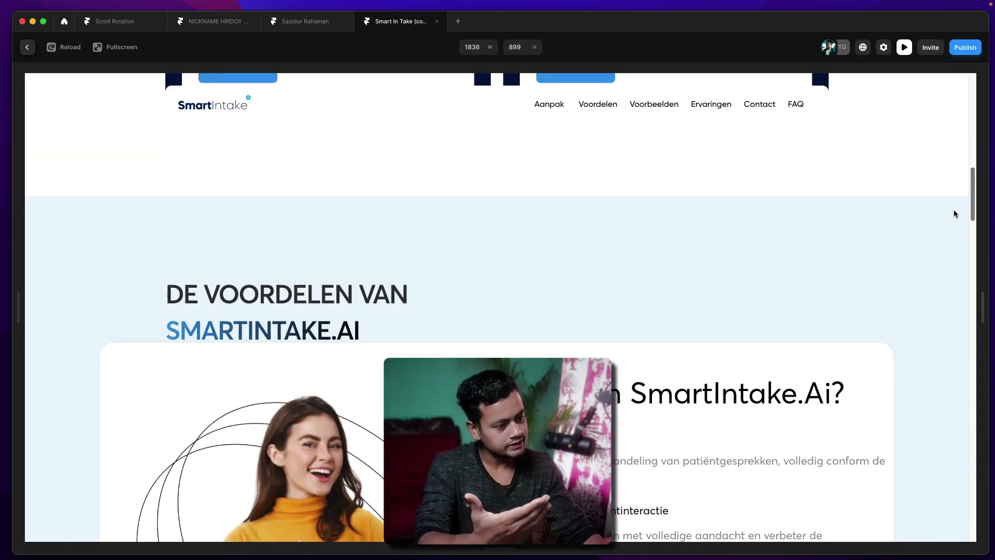
scroll(955, 215, down, 2)
scroll(956, 222, down, 2)
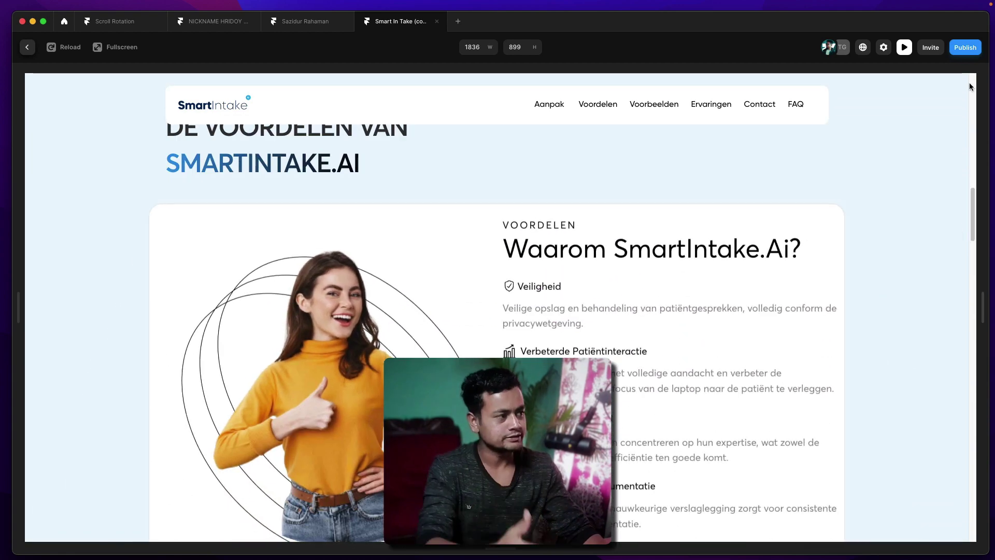
click(901, 54)
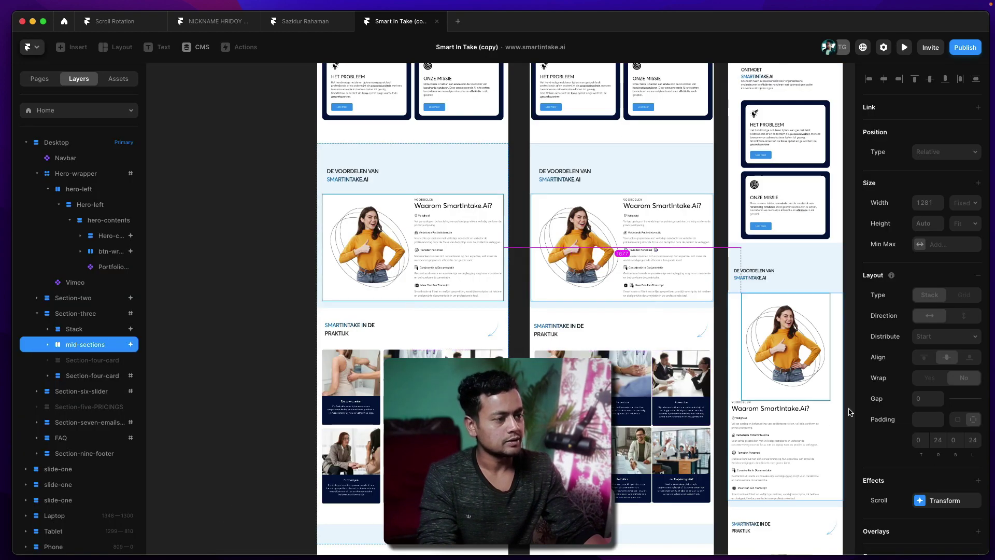
- Examine the From, To and Spring transition settings of the Scroll Transform effect on Section-three's mid-sections layer
scroll(884, 331, down, 4)
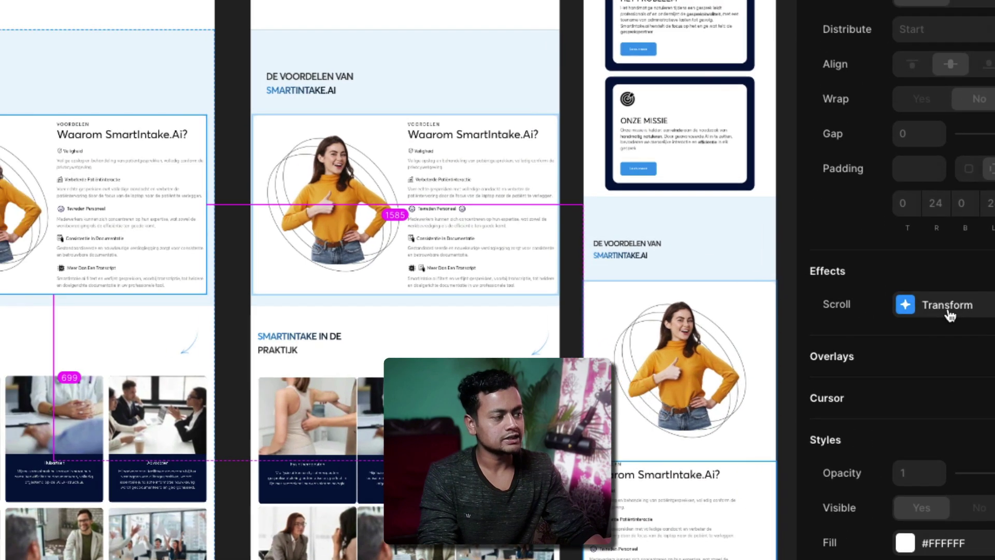
click(946, 309)
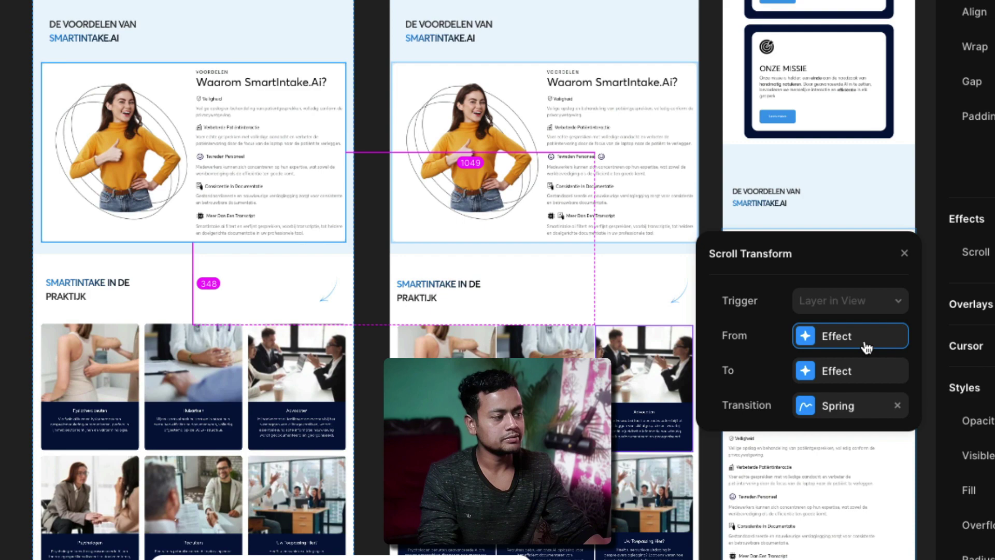
click(865, 342)
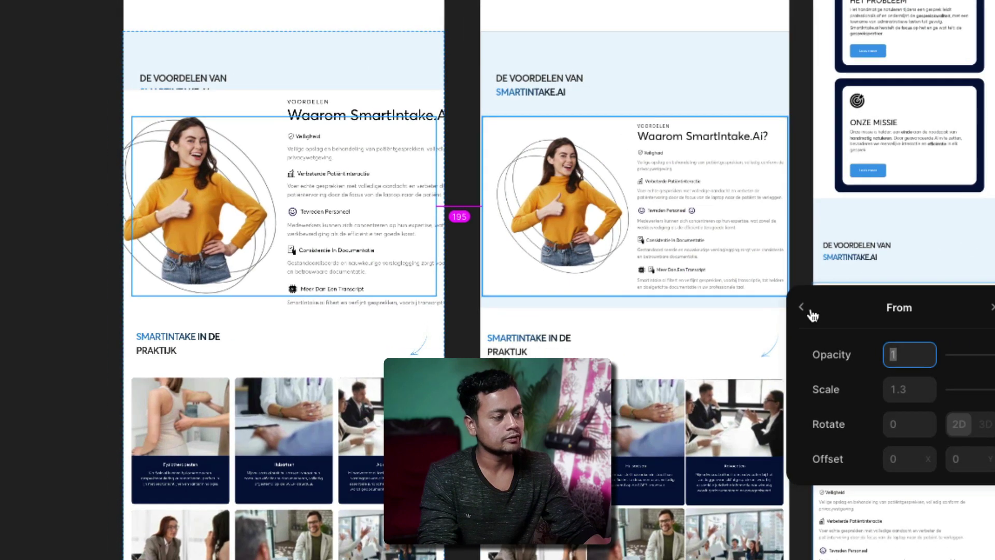
click(740, 253)
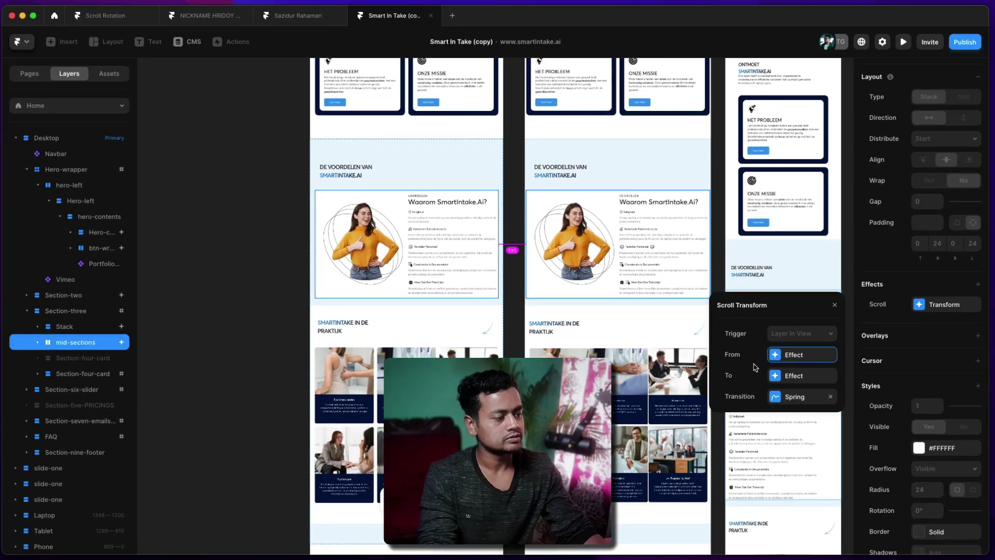
click(788, 376)
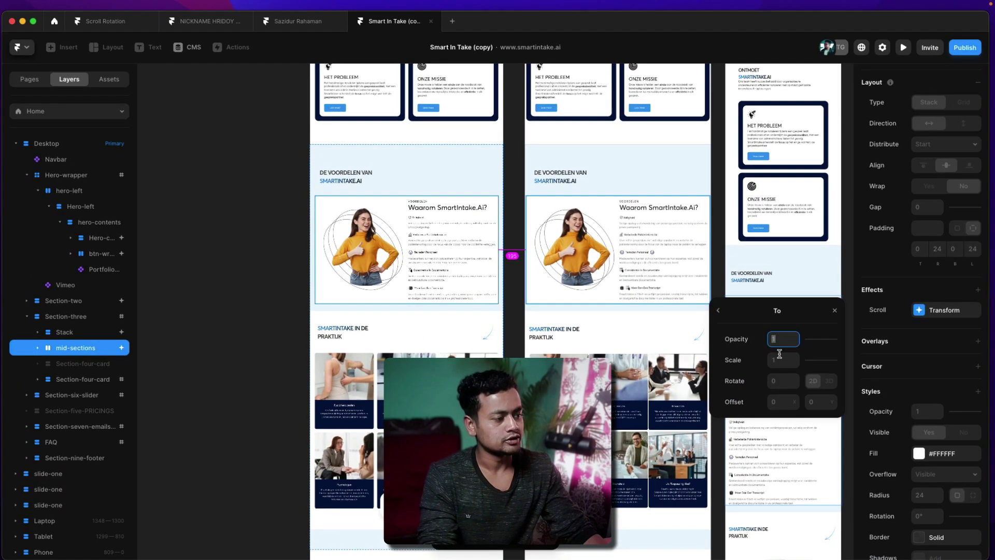
click(780, 357)
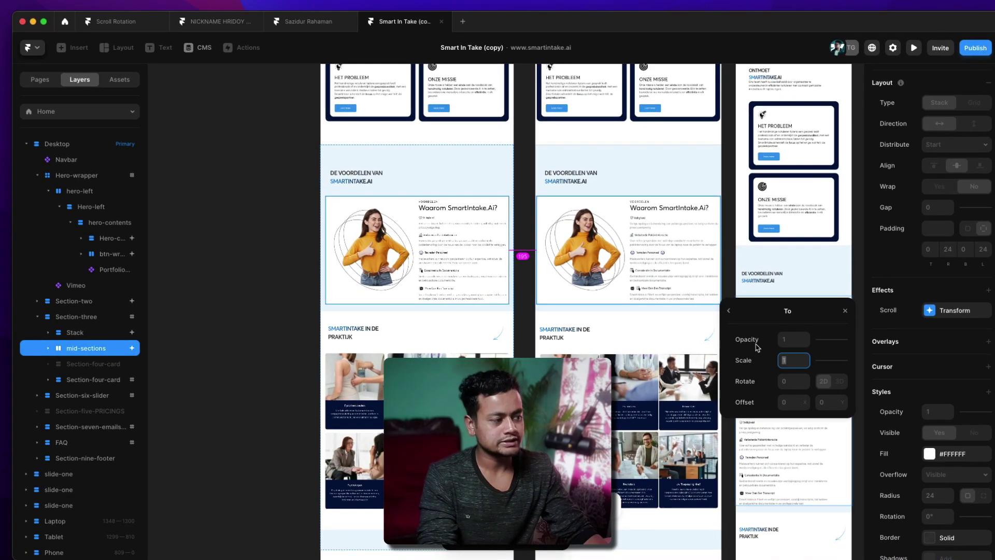
click(729, 310)
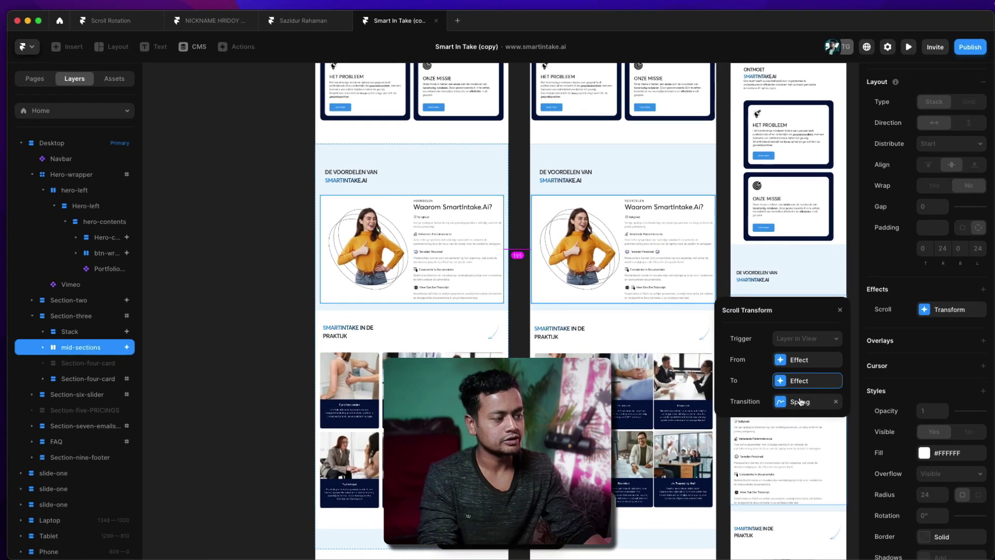
click(805, 398)
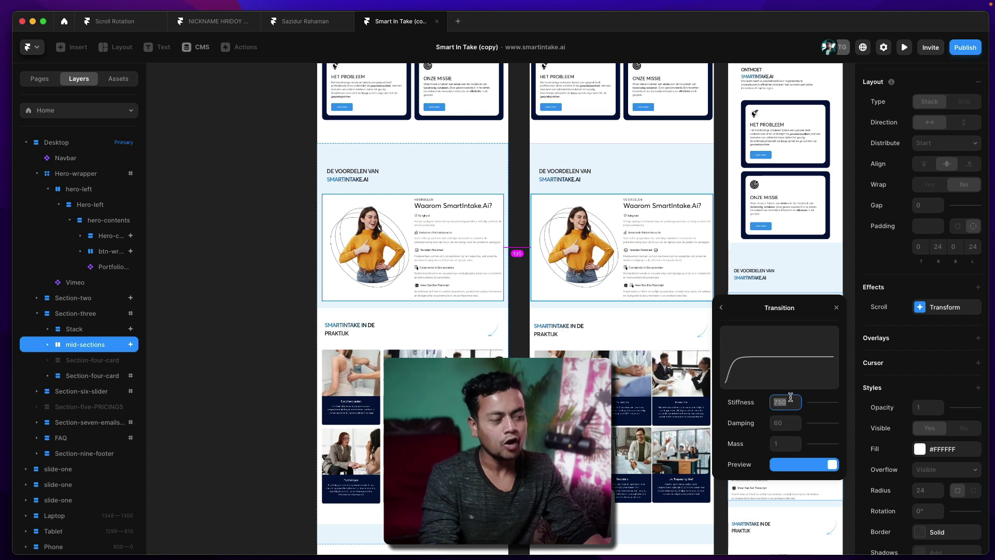
key(Escape)
- Drill down to the card grid frame inside Section-four-card and open its Scroll Transform effect settings
scroll(384, 249, down, 3)
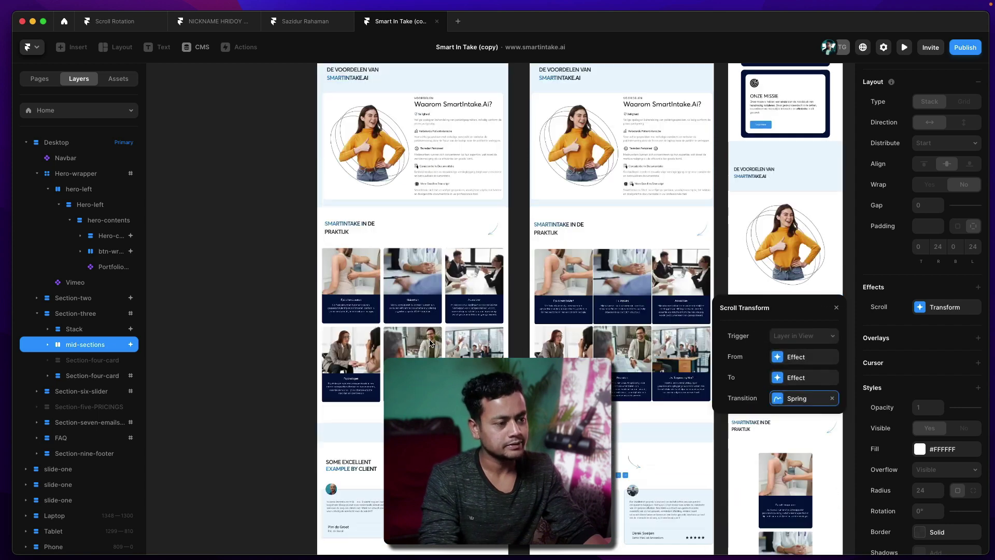
click(378, 248)
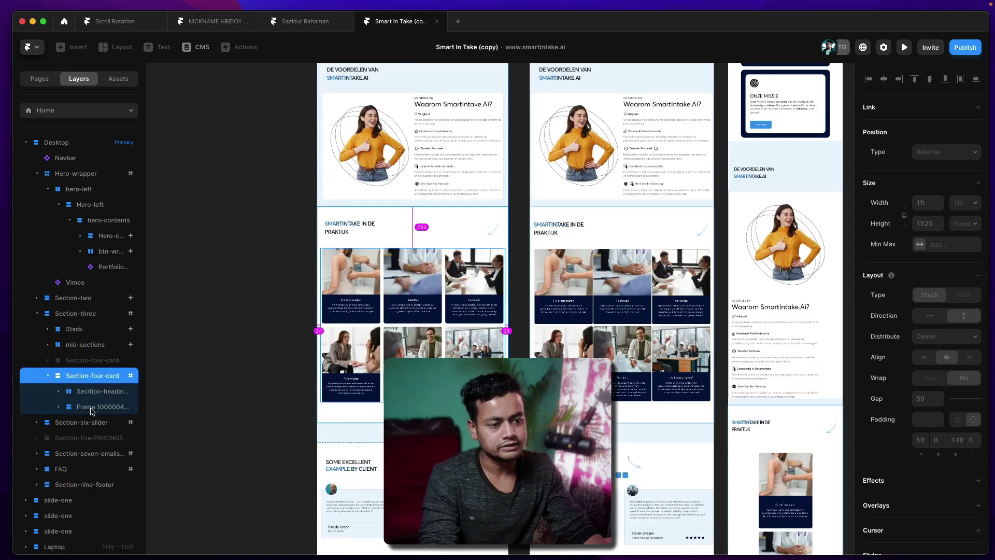
click(70, 407)
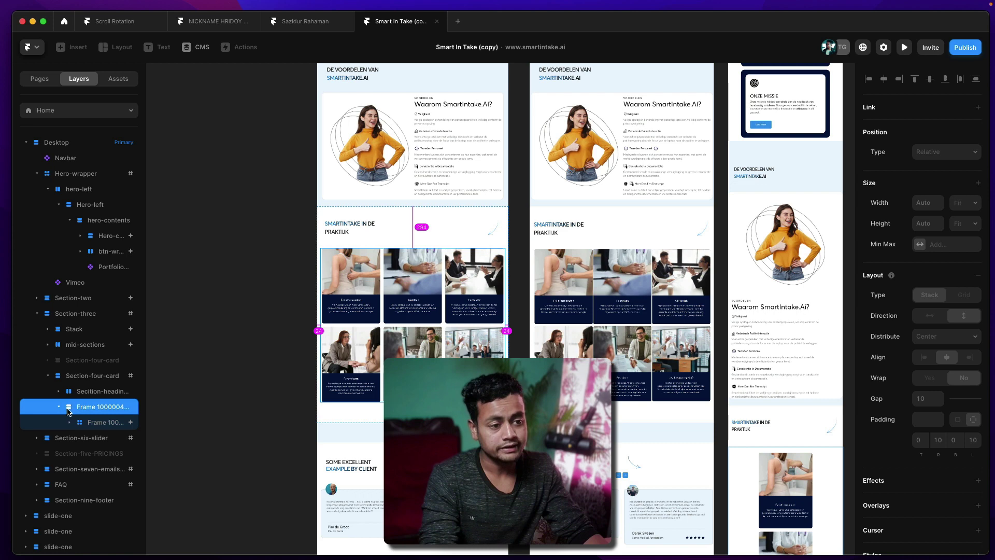
click(105, 426)
click(70, 423)
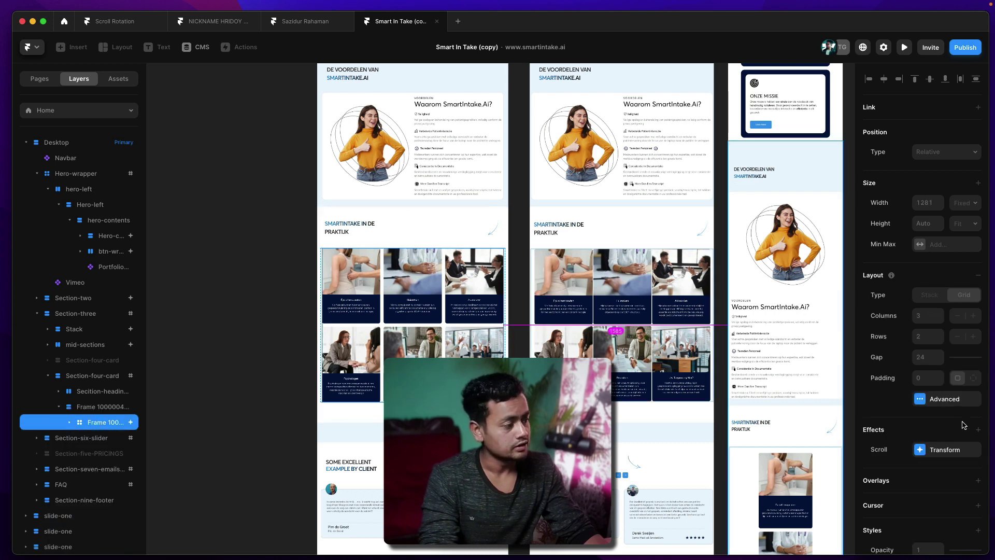
scroll(927, 440, down, 1)
click(942, 427)
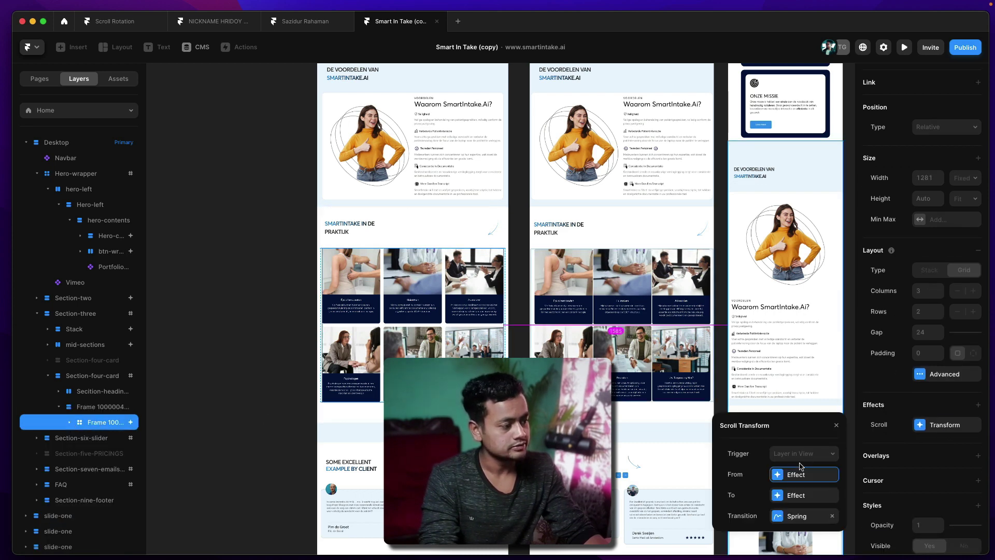
- Preview the home page, scroll to the client testimonials and advance the slider two times
scroll(301, 262, down, 5)
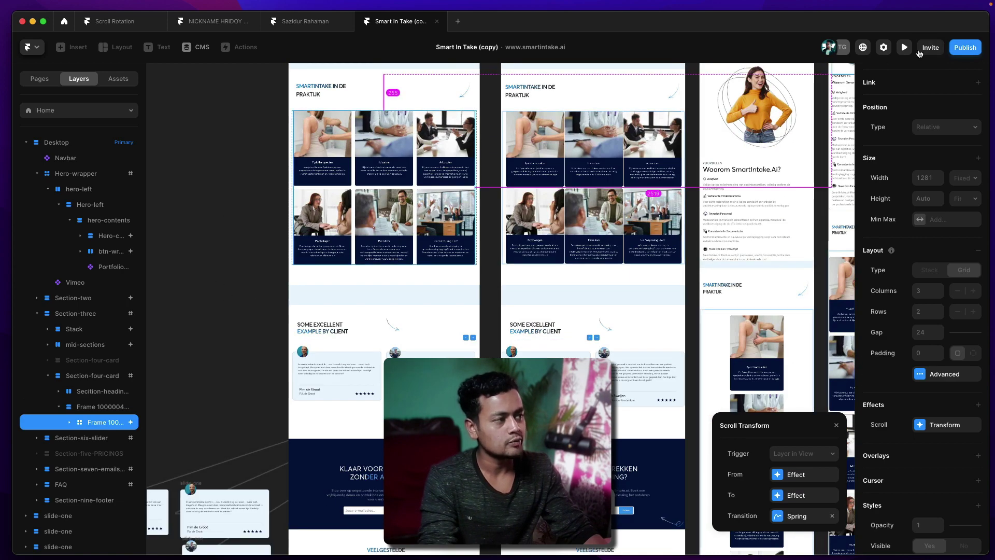
click(904, 47)
drag(845, 103, 840, 369)
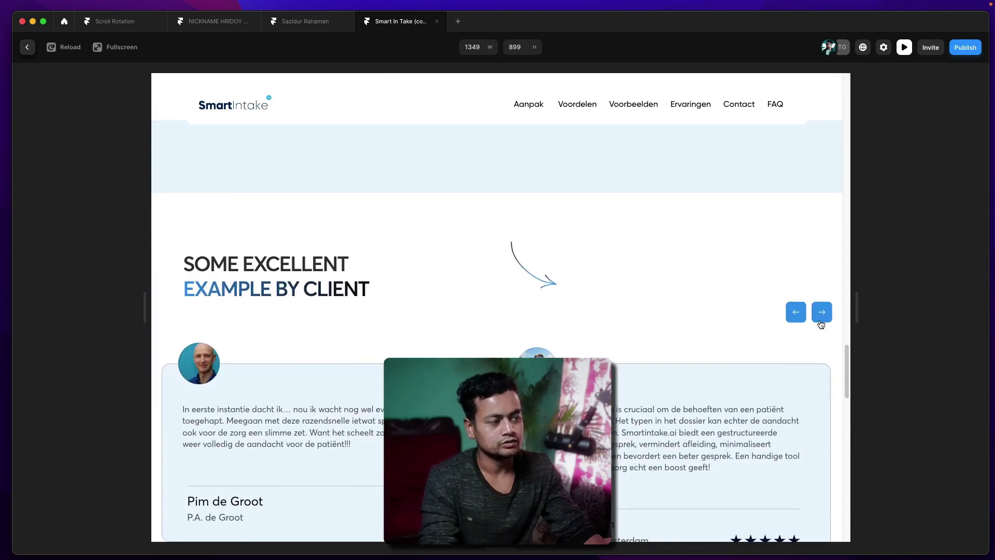
click(821, 313)
click(821, 313)
- Scroll the preview to the Veelgestelde Vragen section and test expanding and collapsing its questions
scroll(819, 308, down, 10)
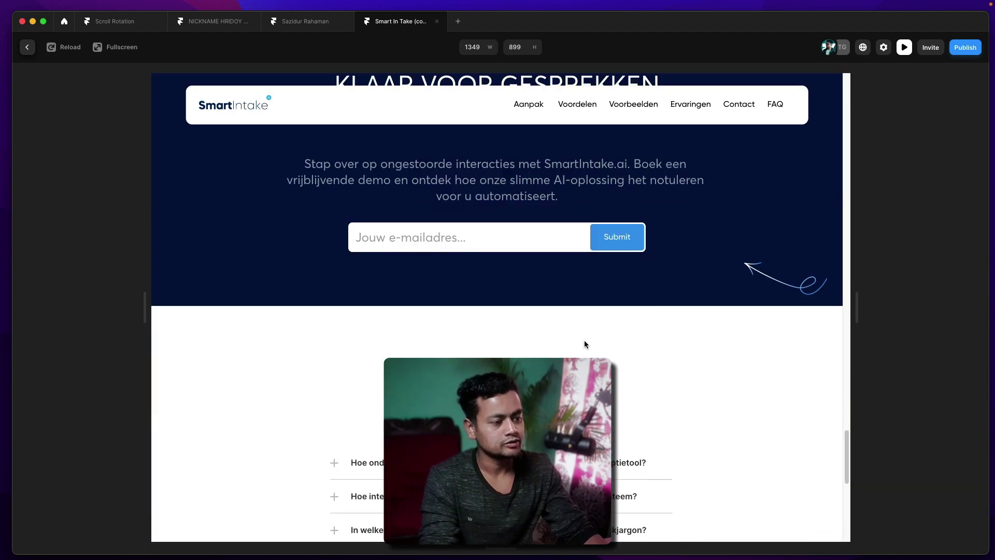
scroll(524, 329, down, 5)
click(523, 337)
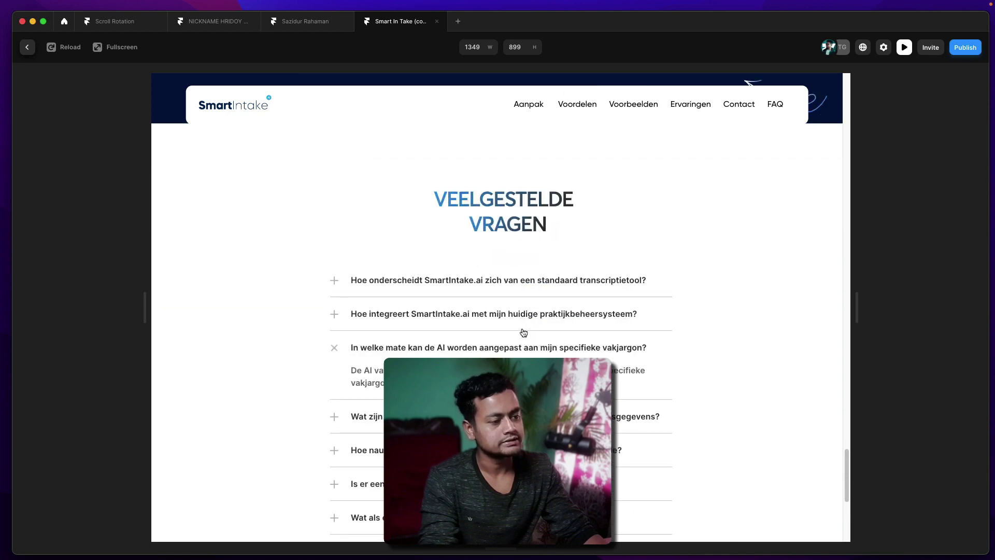
click(523, 330)
click(512, 315)
click(513, 348)
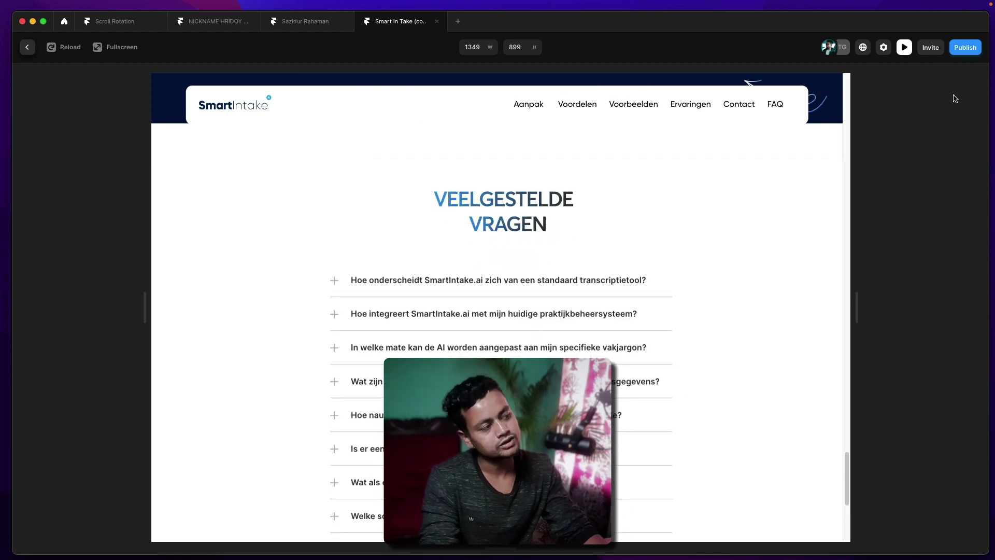